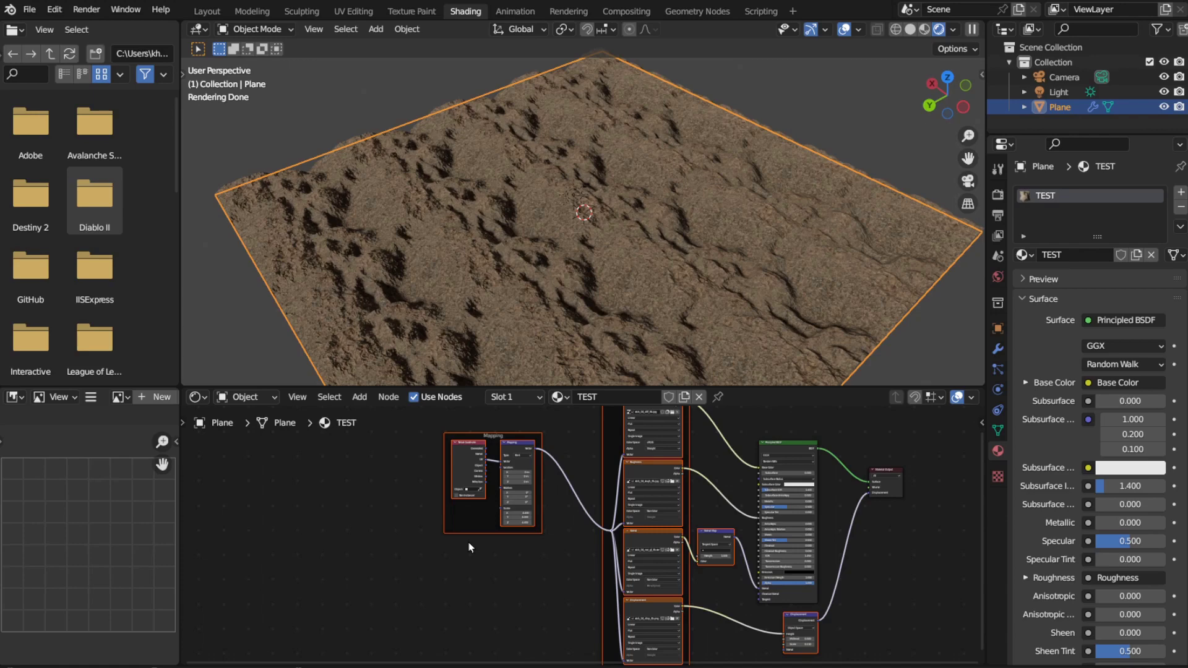
- Undo the last node change and add an Image Texture node above the Mapping frame in the TEST material
key(ctrl+z)
key(shift+a)
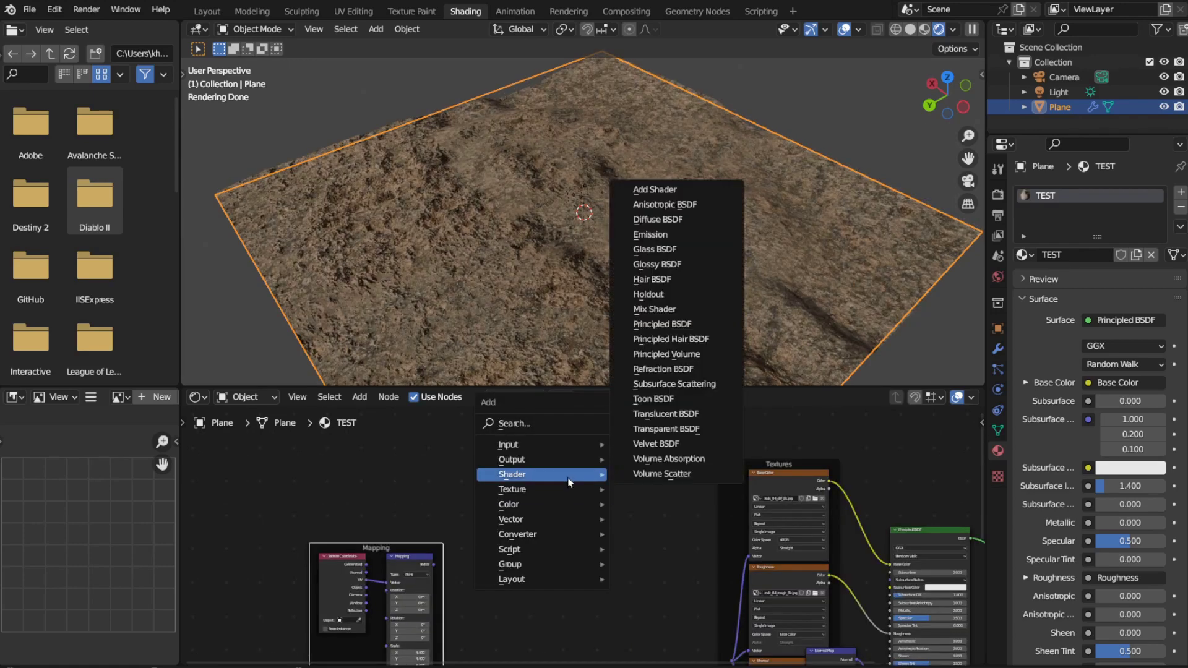
mouse_move(545, 489)
click(660, 369)
click(557, 489)
scroll(555, 509, up, 3)
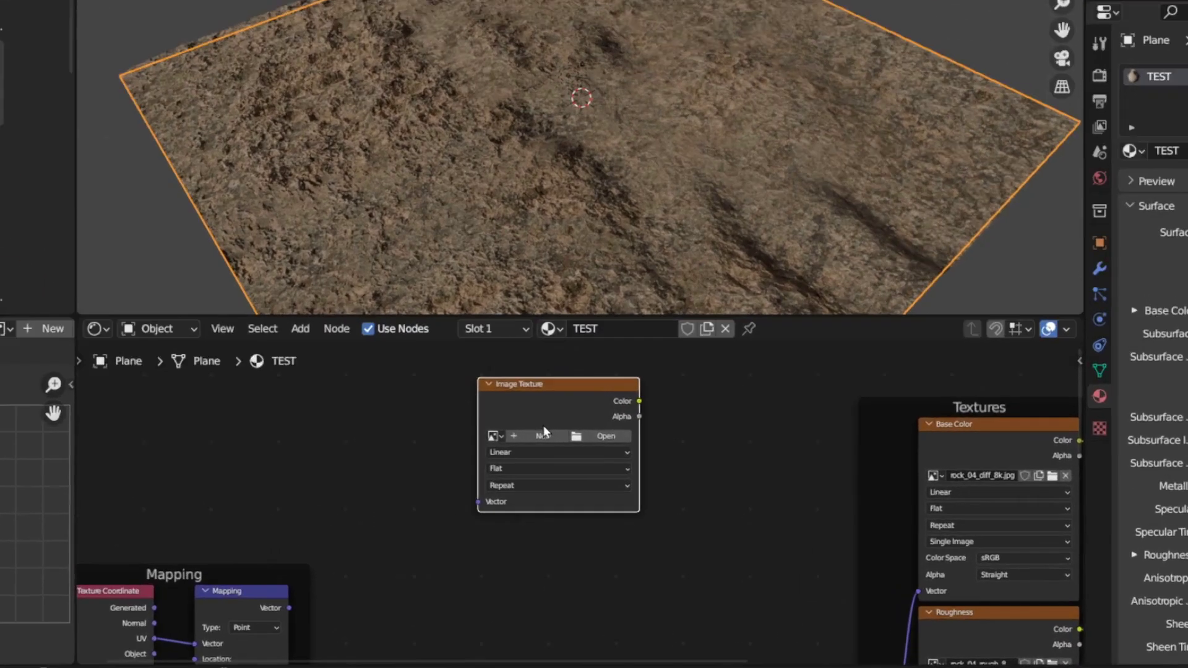
- Create a new 1024 x 1024 px image in the Image Texture node with the Color Grid generated type
click(553, 482)
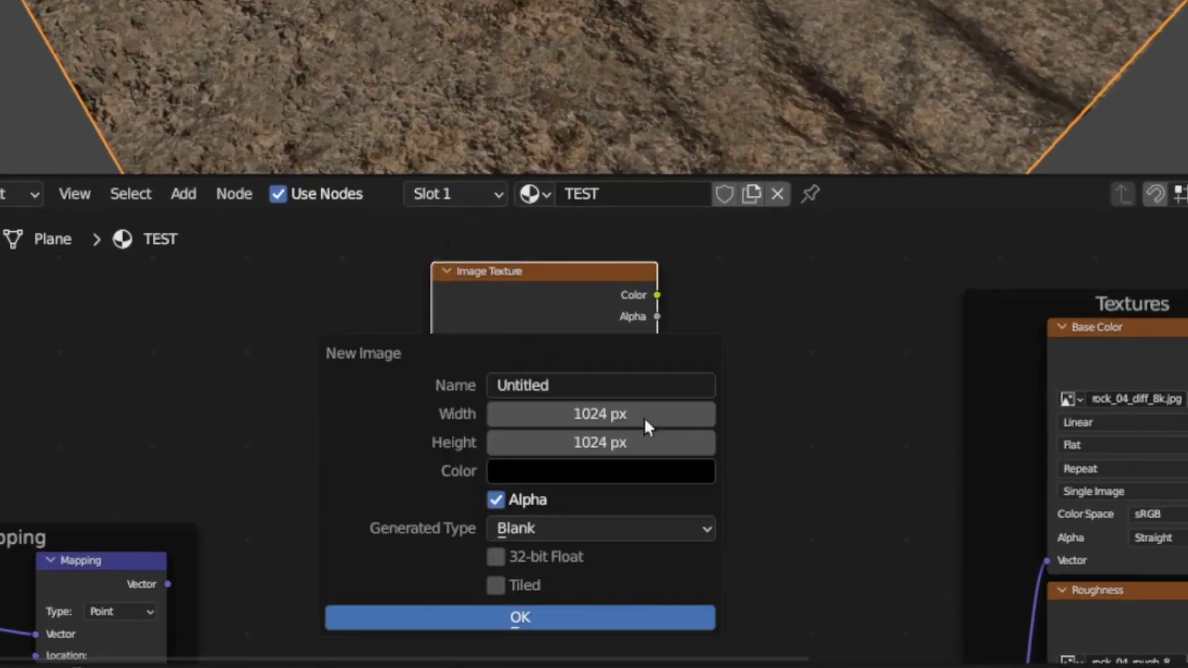
click(578, 529)
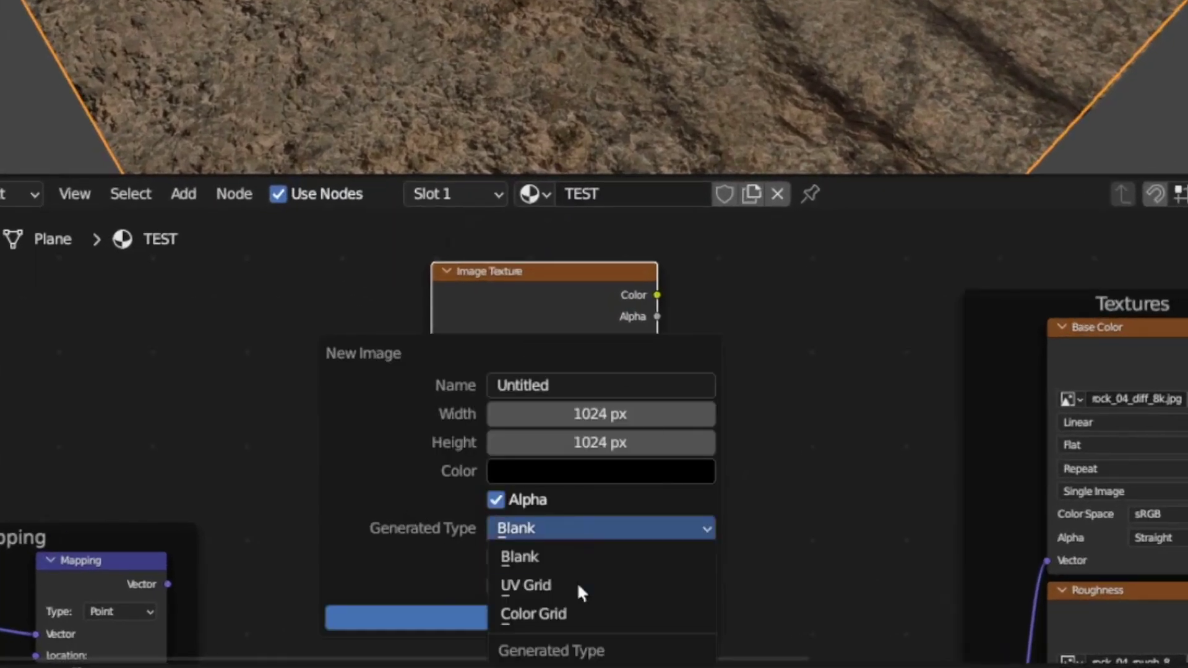
click(570, 614)
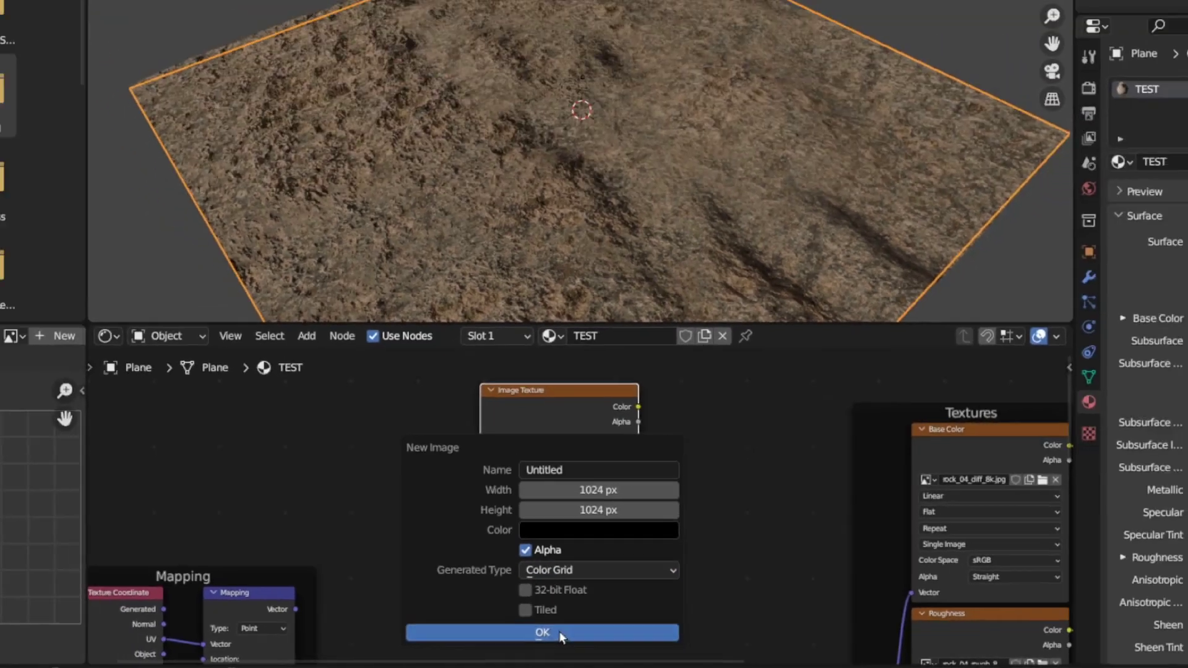
click(543, 617)
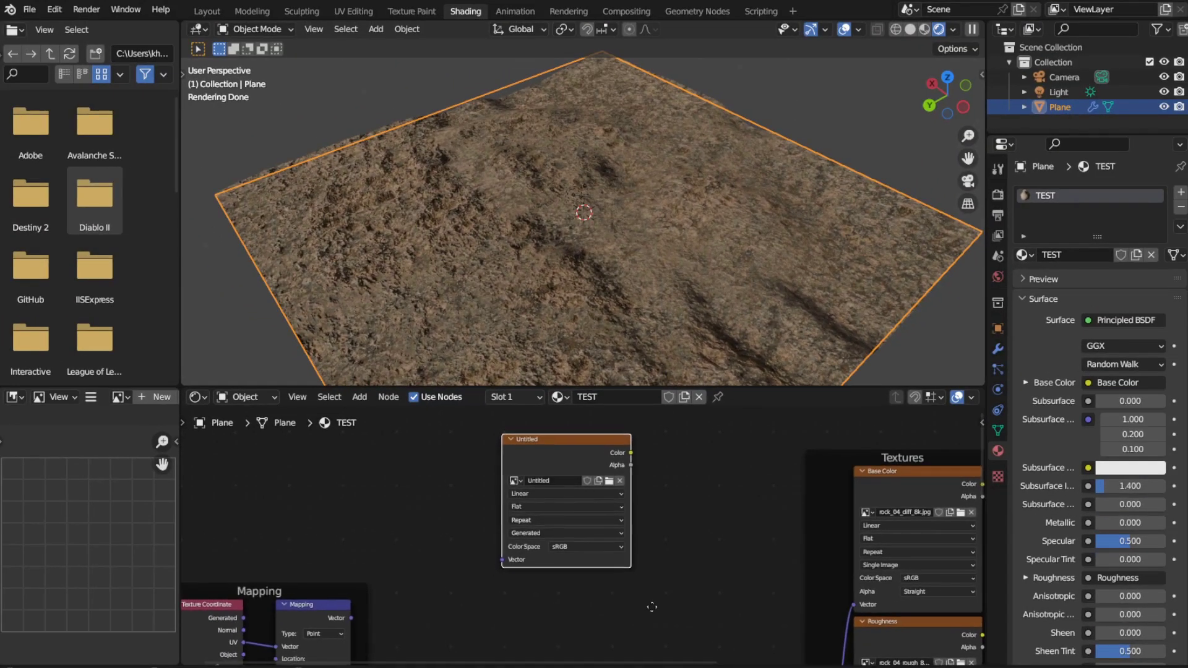
- Preview the generated color grid image directly on the plane's surface
ctrl+shift+click(577, 437)
scroll(520, 312, down, 5)
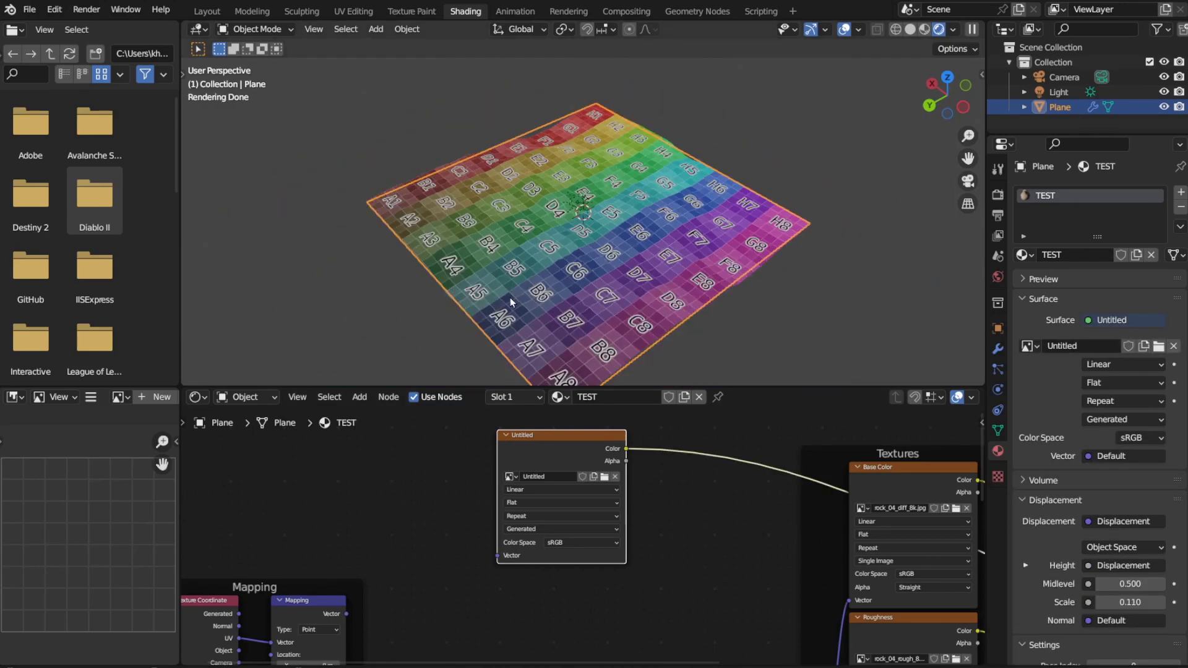
middle_drag(510, 297, 557, 291)
- Cut the link between the Displacement node and the Material Output so the plane renders without displacement
scroll(576, 544, down, 2)
middle_drag(737, 580, 528, 444)
scroll(778, 508, down, 2)
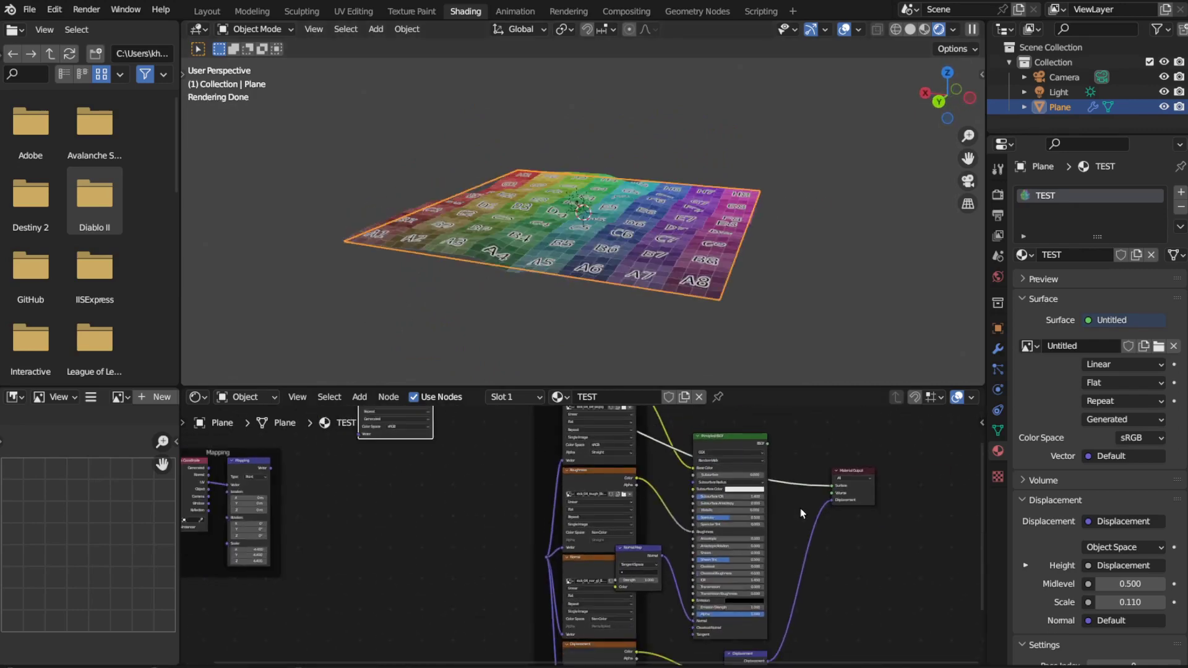
ctrl+right_drag(745, 516, 779, 553)
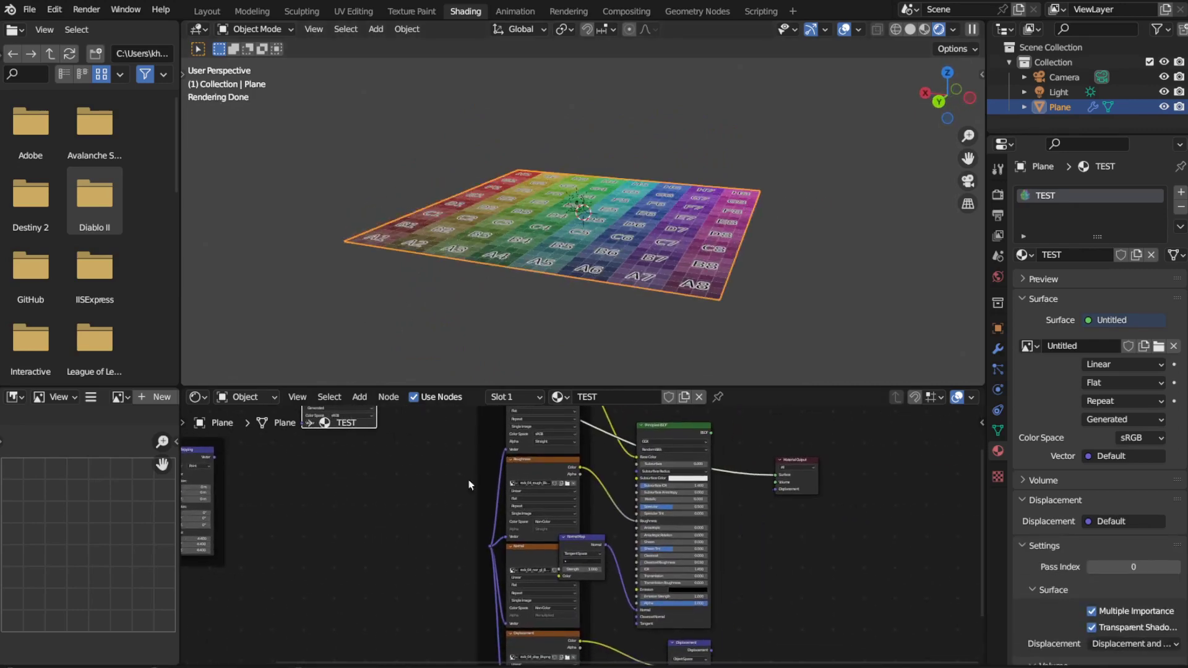
- Examine how the color grid cells are laid out across the plane and review the node setup
middle_drag(525, 299, 561, 358)
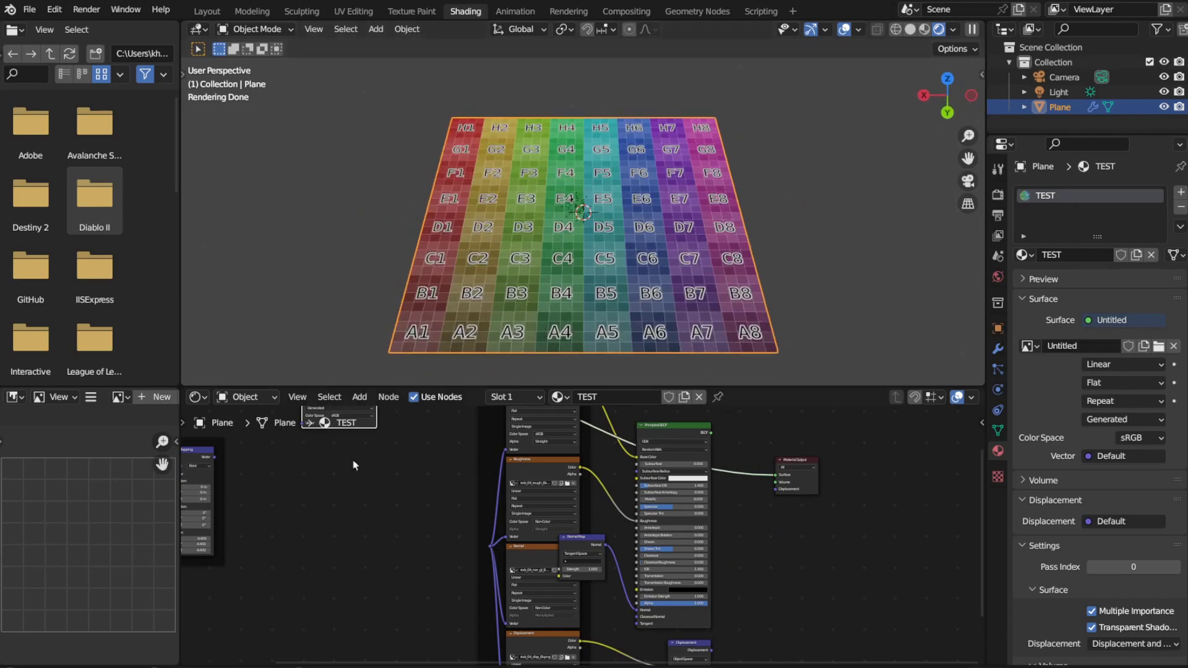
middle_drag(392, 549, 496, 647)
middle_drag(493, 577, 558, 572)
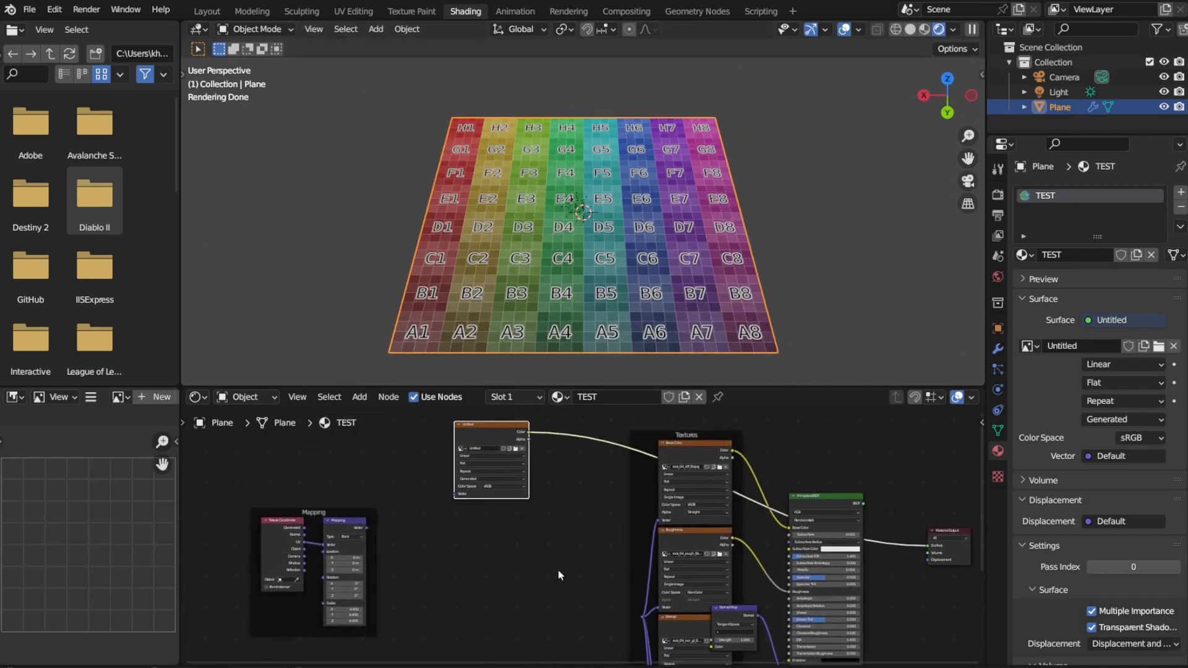
scroll(464, 346, up, 2)
scroll(462, 343, down, 3)
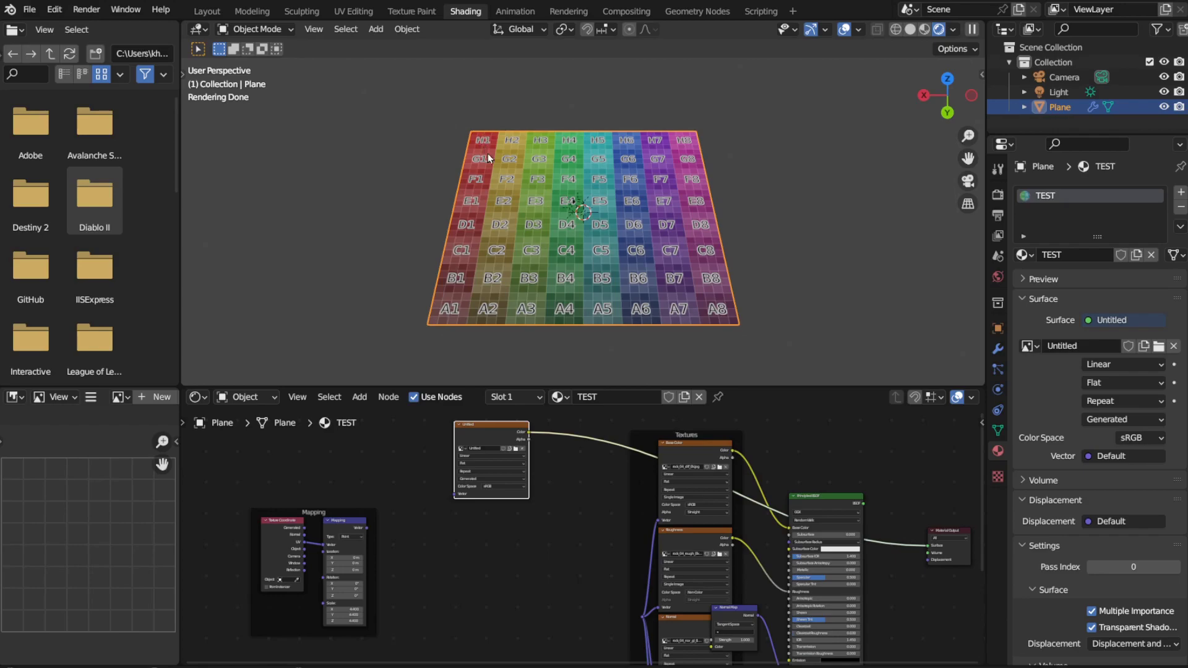
middle_drag(492, 176, 541, 237)
scroll(522, 272, up, 5)
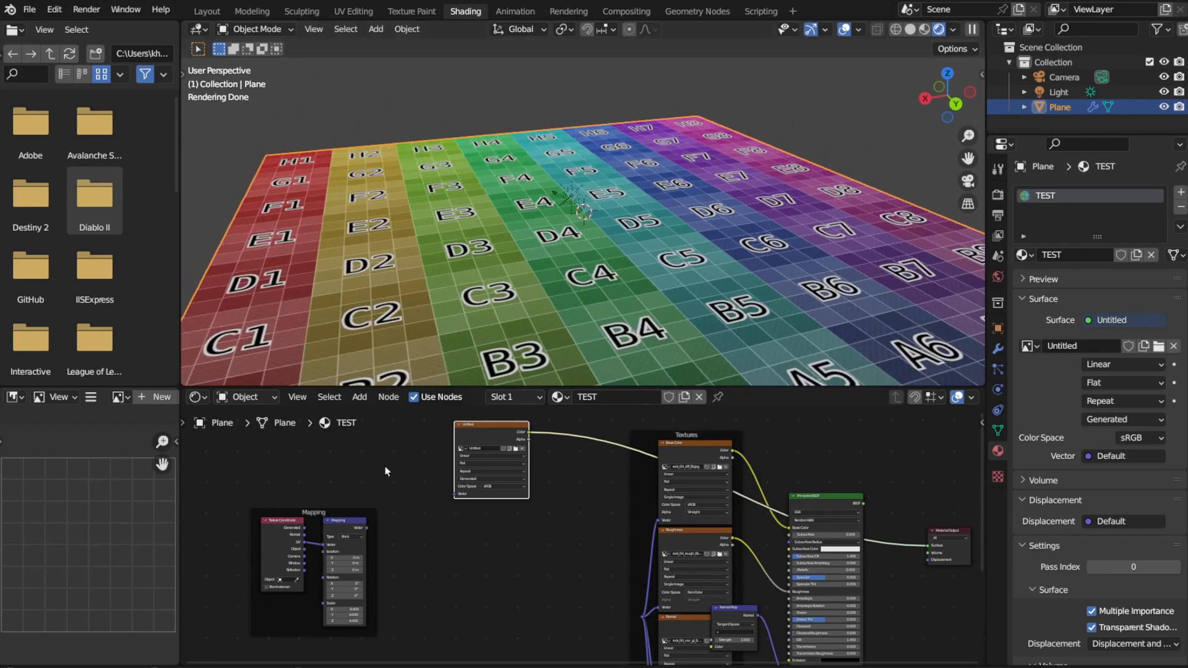
scroll(462, 504, up, 4)
scroll(531, 549, up, 2)
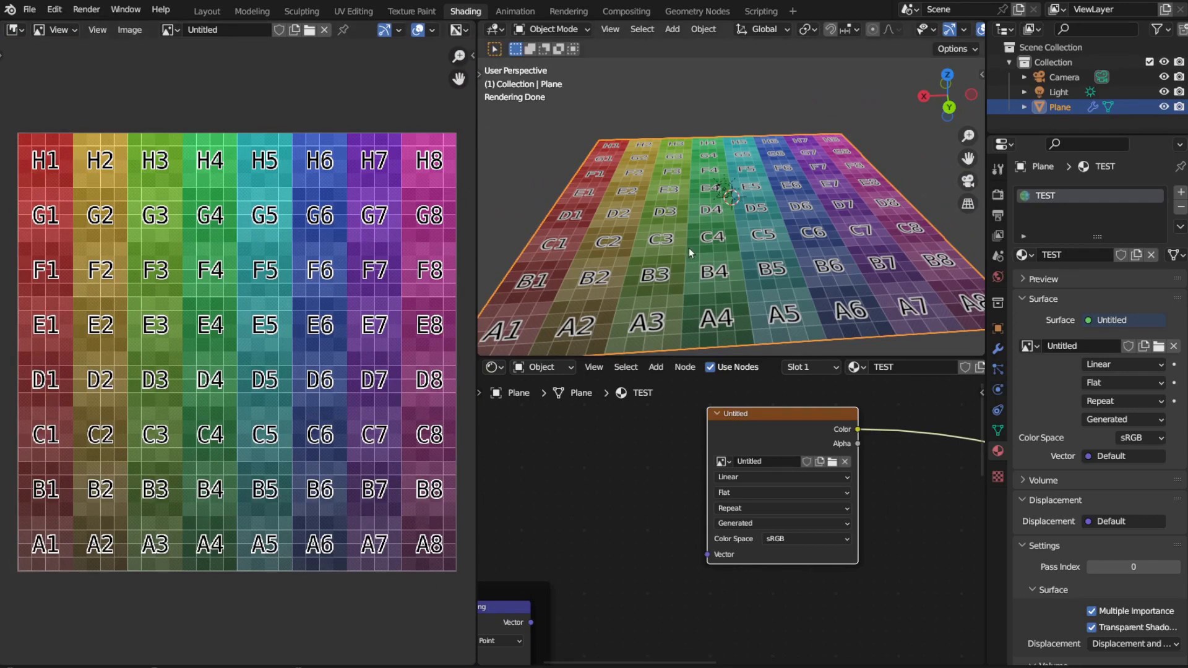
- Preview the Texture Coordinate node's UV output and the Mapping node's vector output as colors on the plane
middle_drag(481, 589, 713, 462)
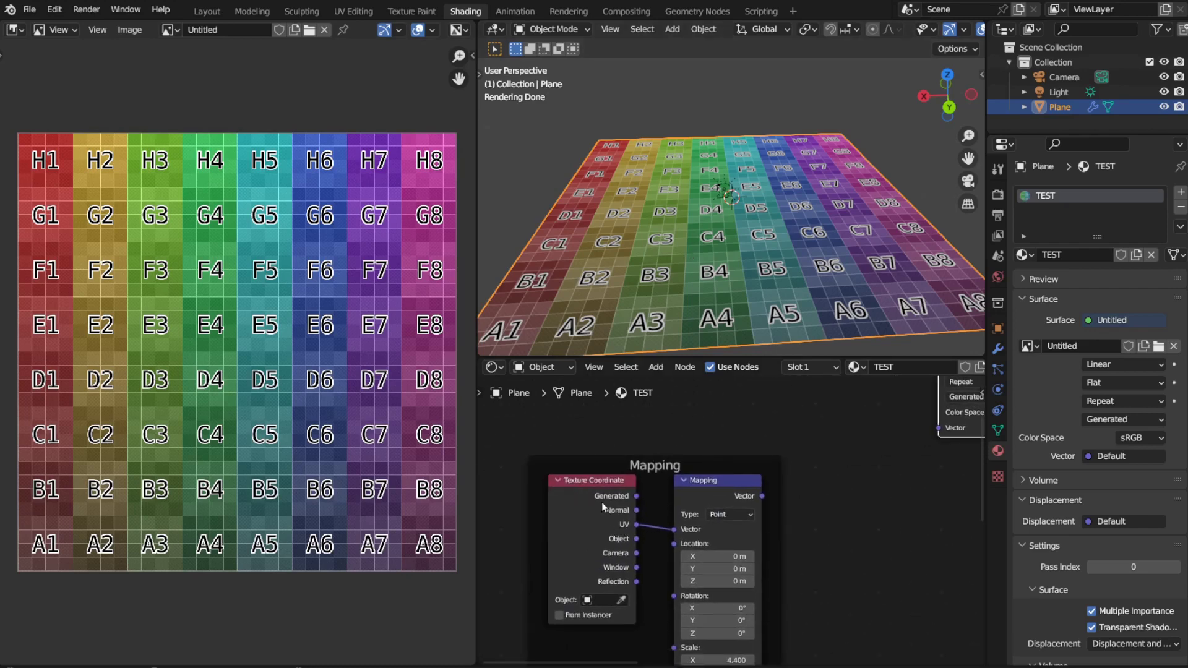
ctrl+shift+click(621, 524)
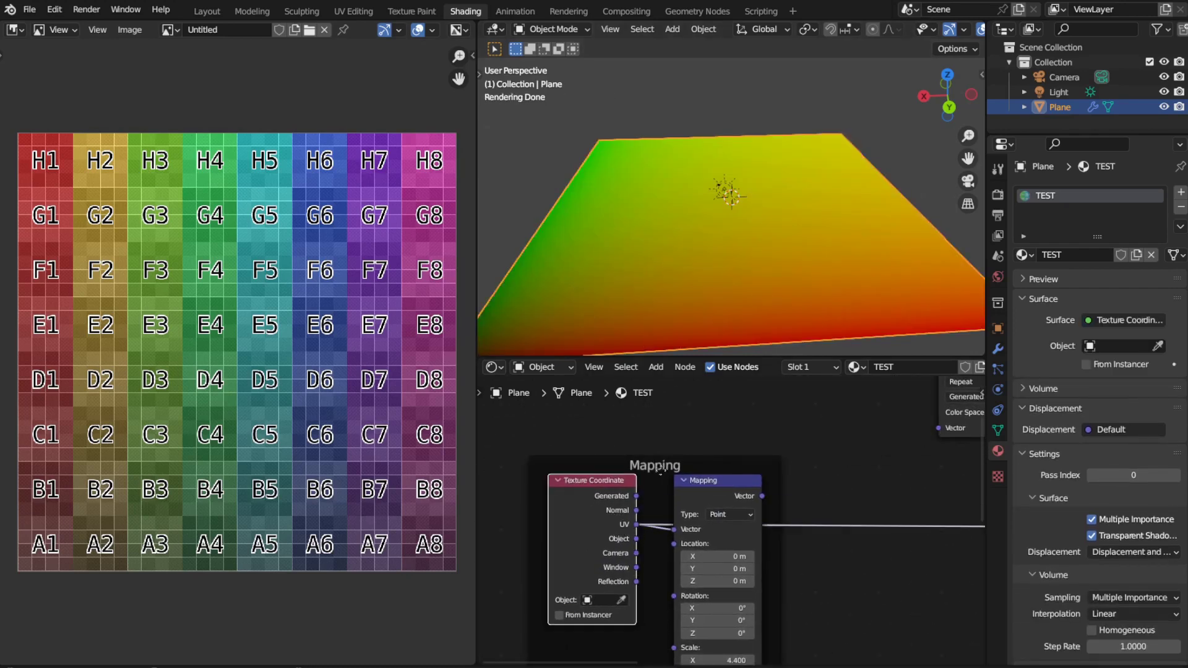
middle_drag(758, 239, 684, 262)
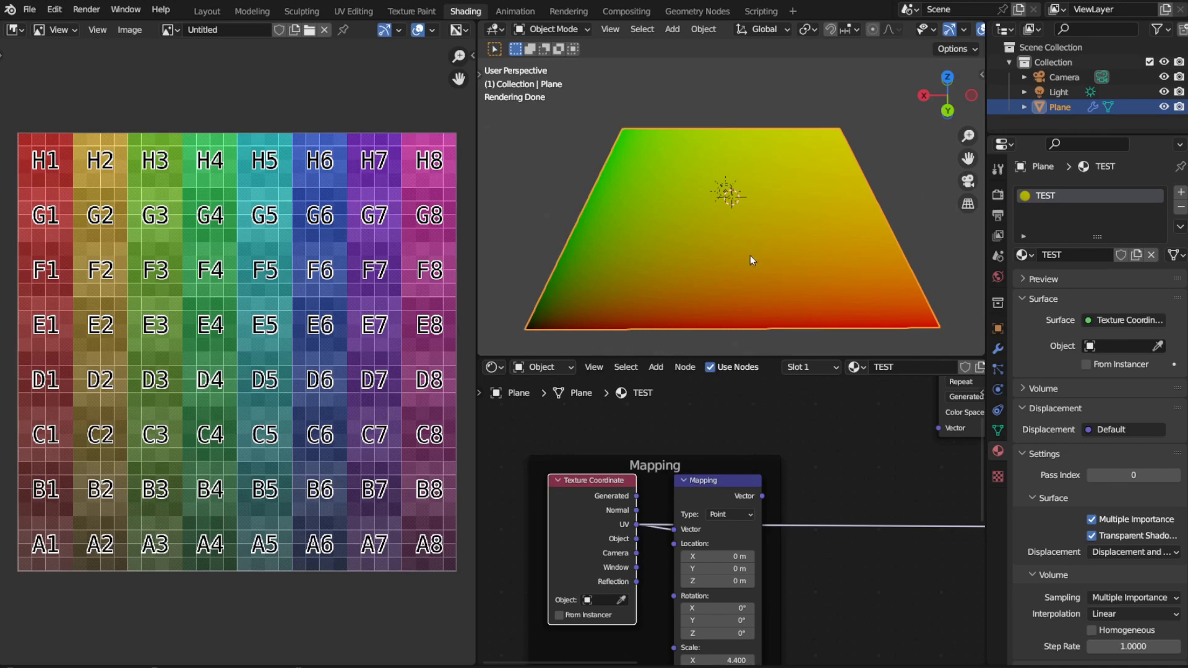
middle_drag(796, 522, 715, 518)
ctrl+shift+click(642, 516)
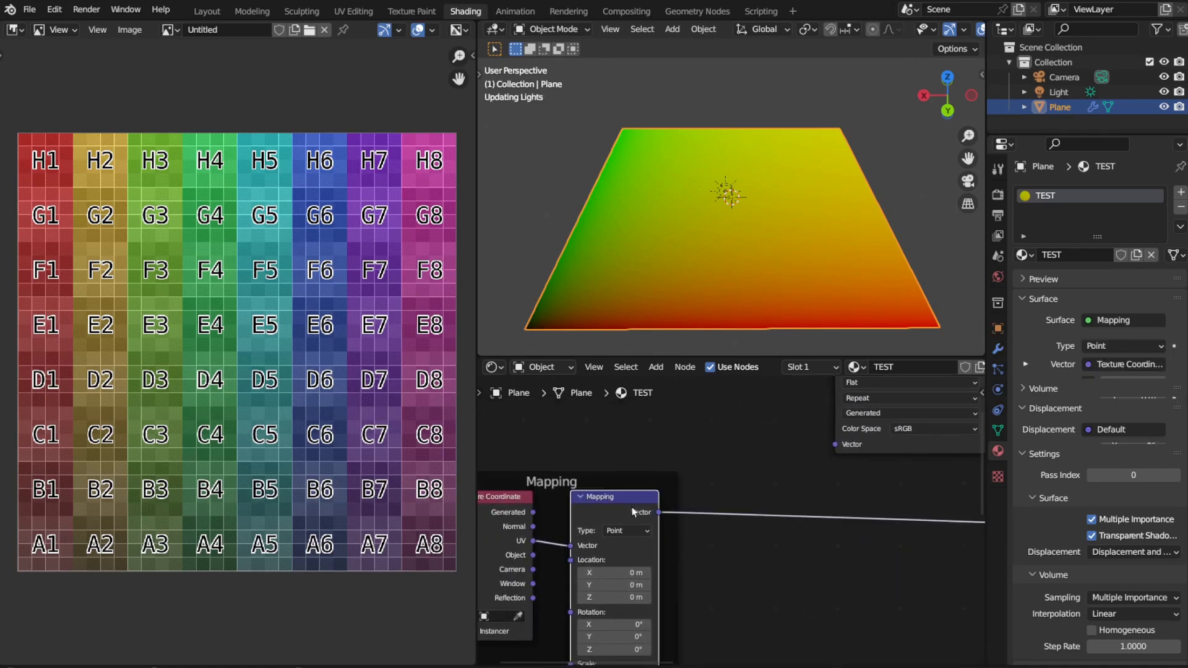
- Lower the Mapping node's scale on all three axes together to 0.310
middle_drag(722, 572, 768, 483)
scroll(768, 483, down, 1)
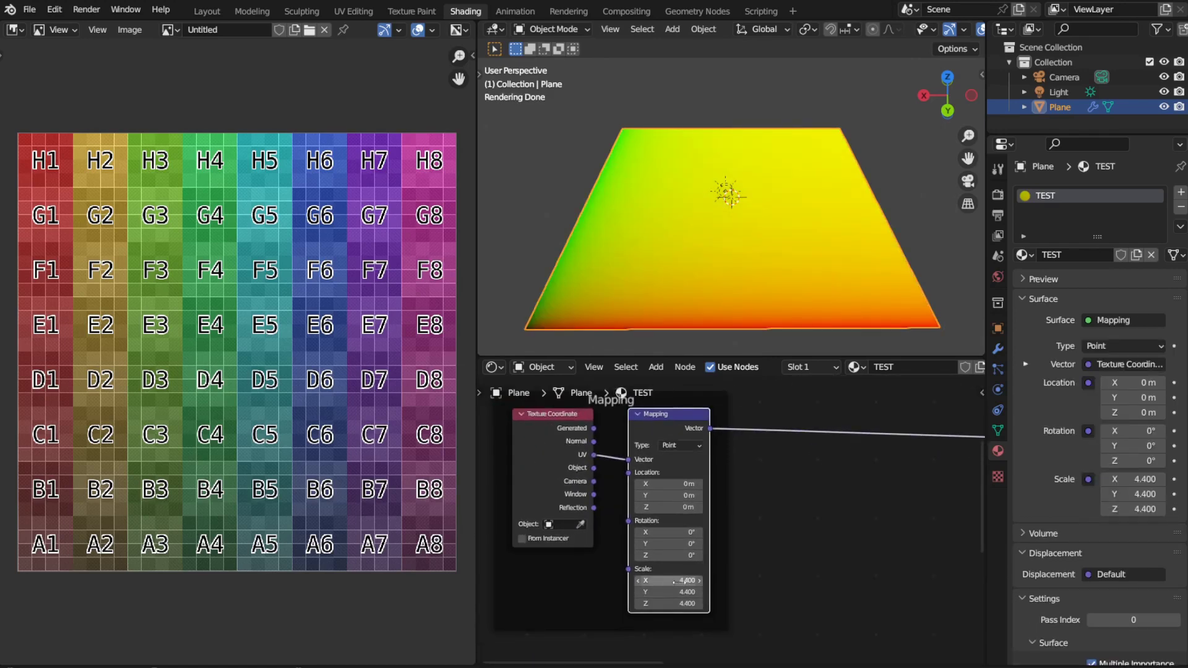
drag(675, 581, 549, 604)
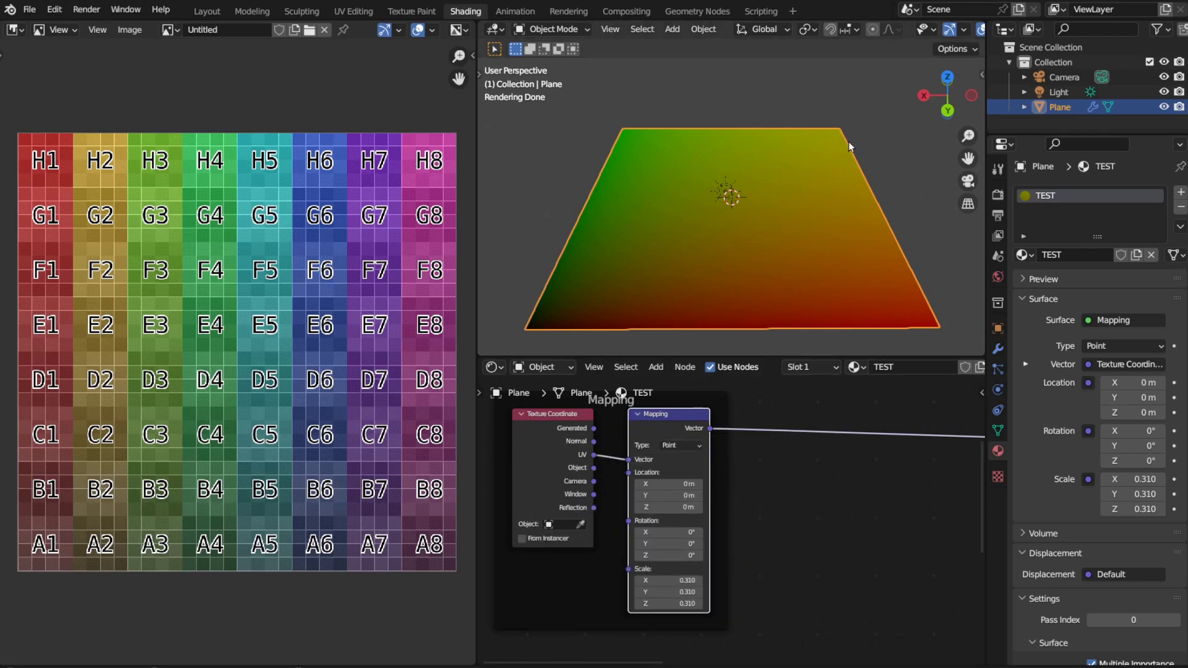
- Set the Mapping node's X, Y and Z scale to 0.5
click(678, 580)
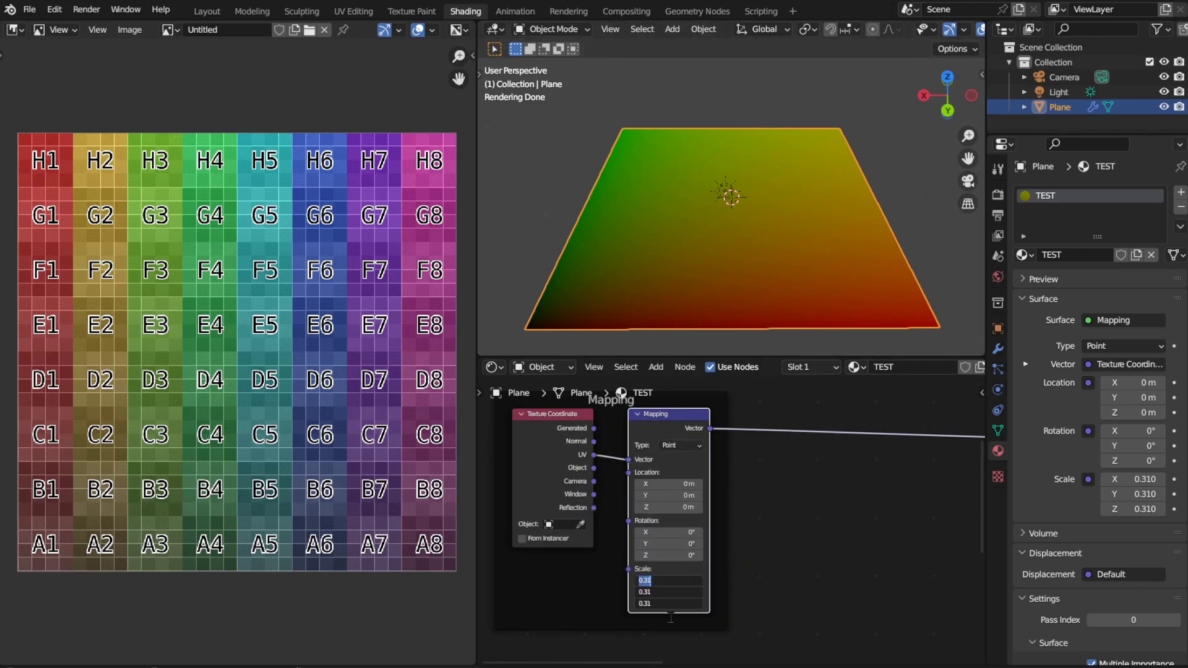
text(0.5)
key(Return)
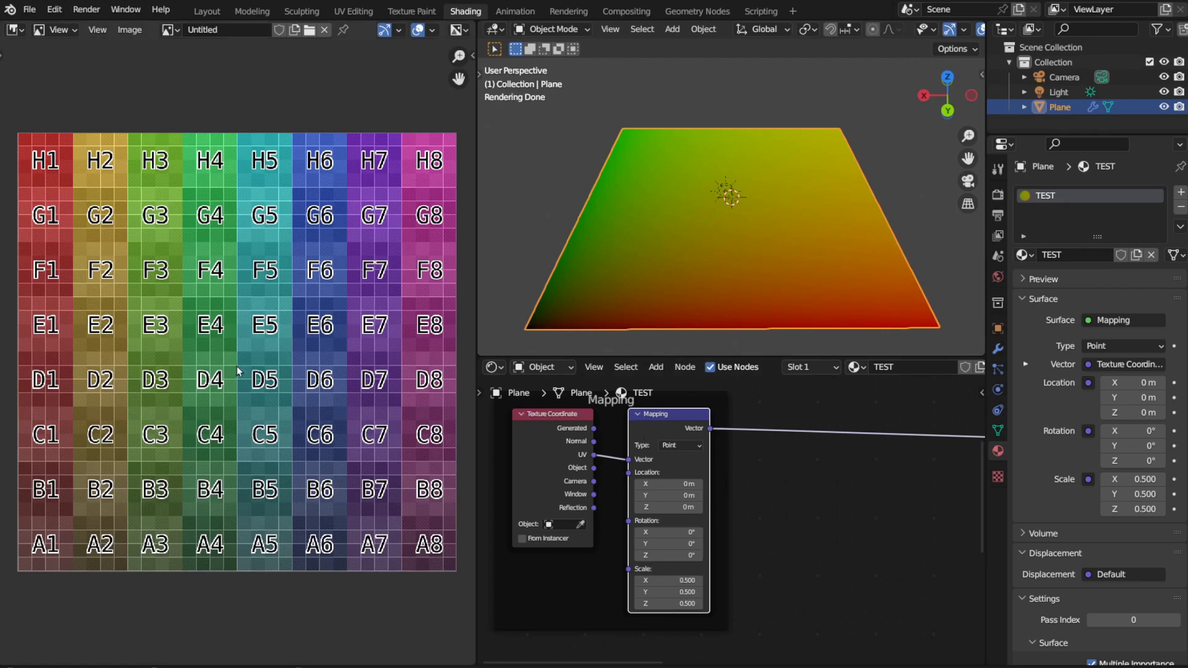
- Connect the Mapping node's Vector output to the color grid image's Vector input and preview the image on the plane
middle_drag(815, 502, 588, 665)
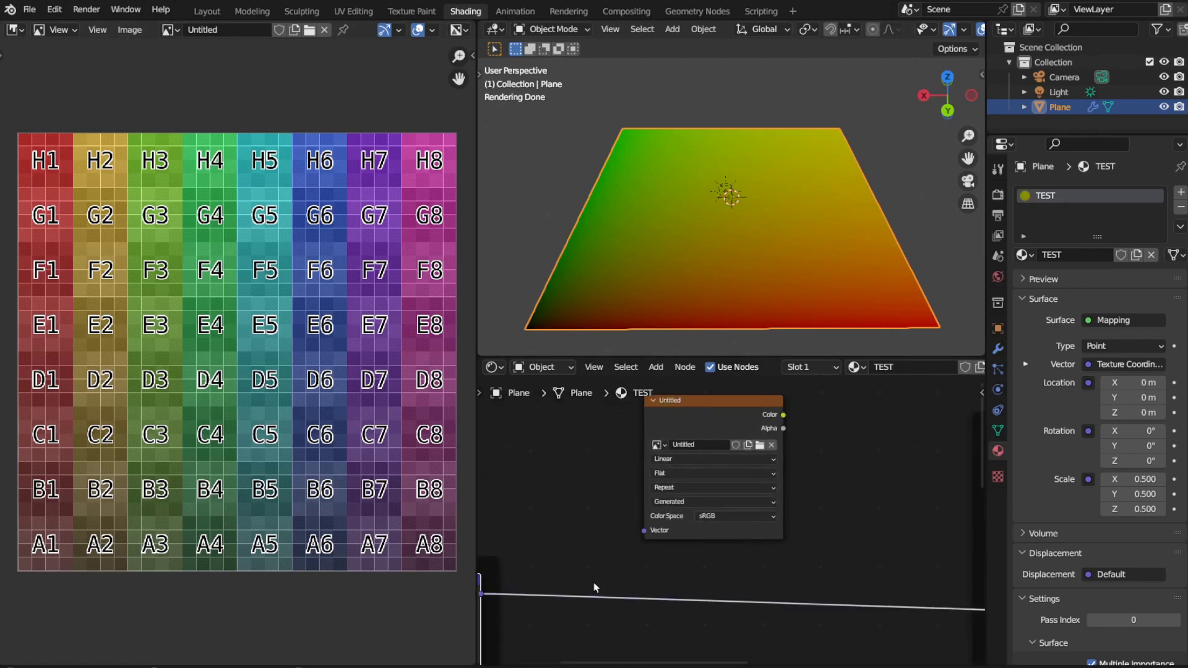
middle_drag(533, 592, 704, 574)
drag(658, 575, 816, 513)
middle_drag(880, 572, 580, 625)
ctrl+shift+click(597, 448)
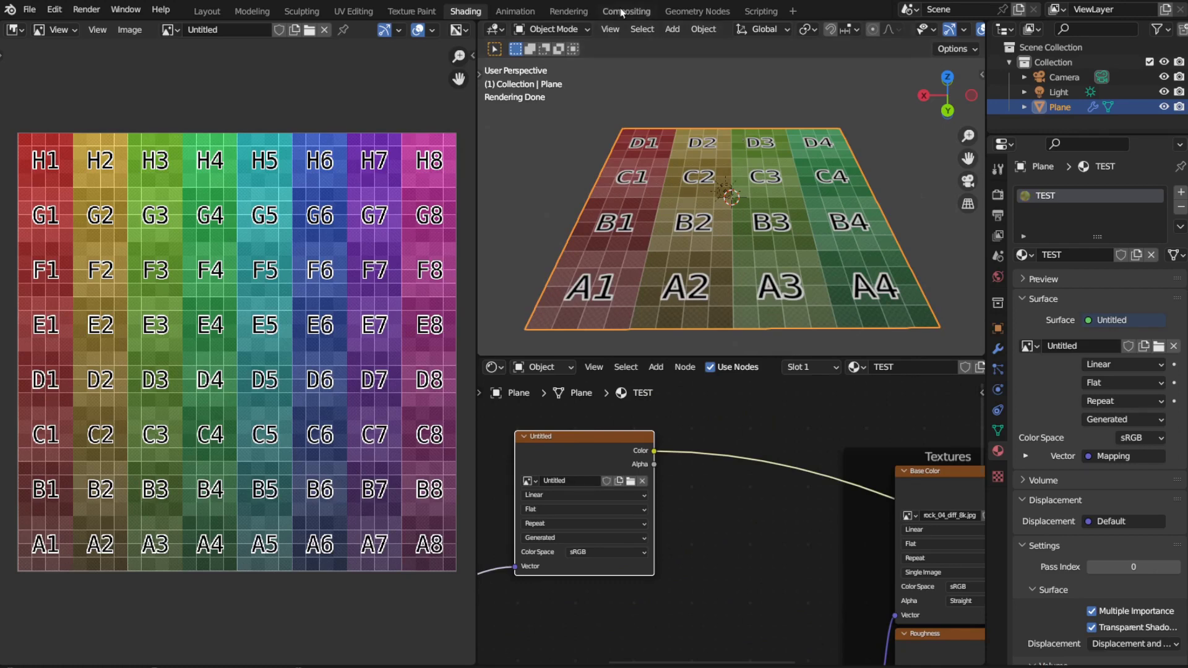
- Set the Mapping node's X, Y and Z scale to 2 and inspect the tiling on the plane
middle_drag(718, 438, 911, 412)
scroll(725, 524, up, 3)
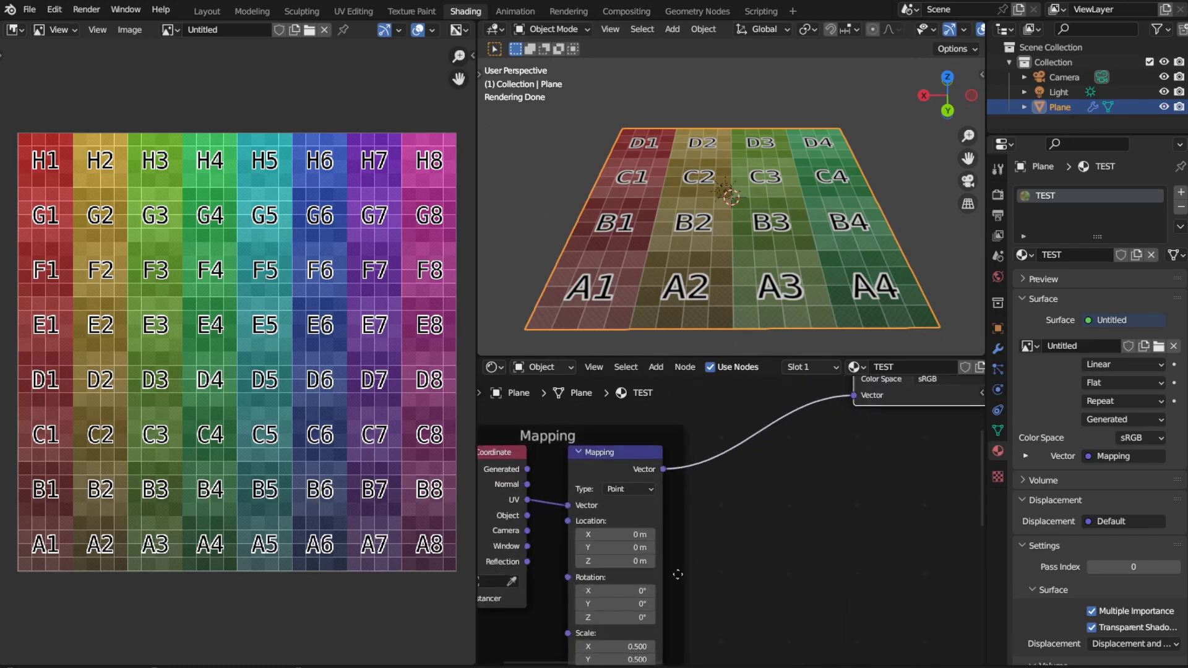
middle_drag(679, 573, 710, 491)
drag(674, 564, 675, 592)
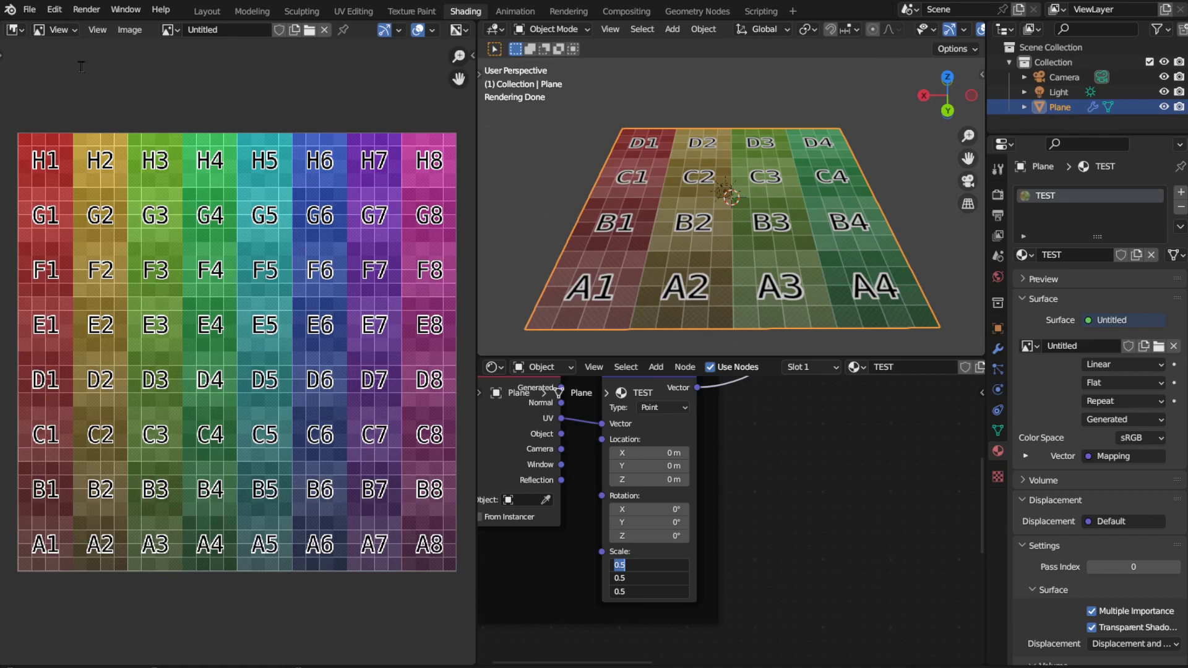
text(2)
key(Return)
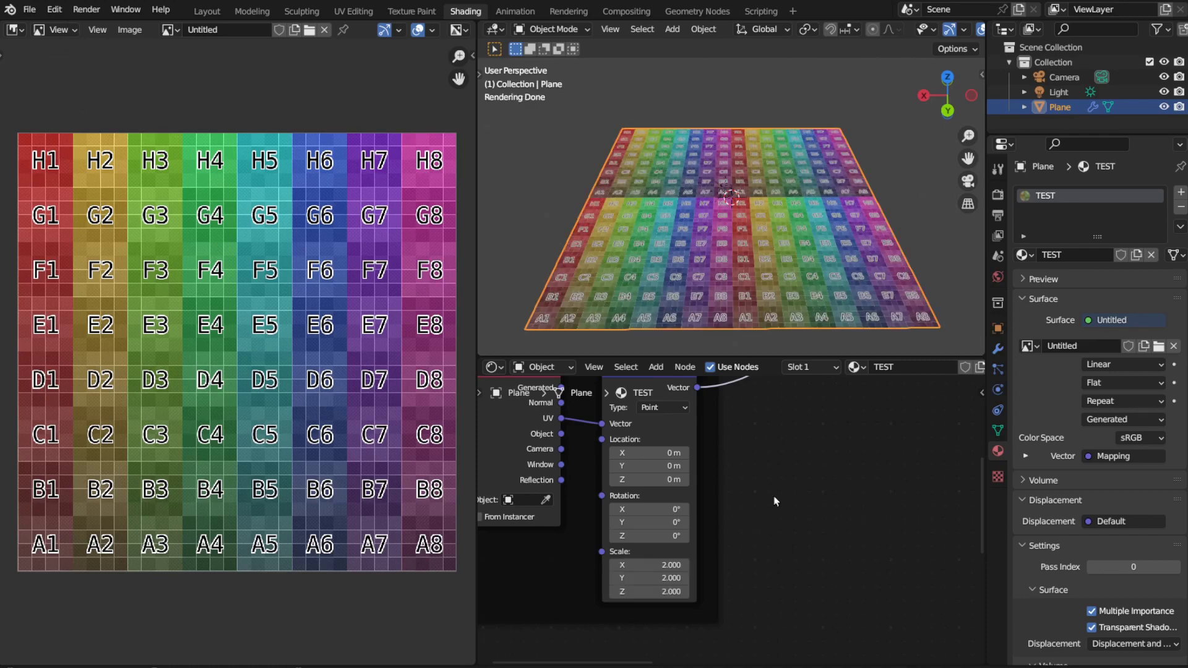
scroll(711, 272, up, 3)
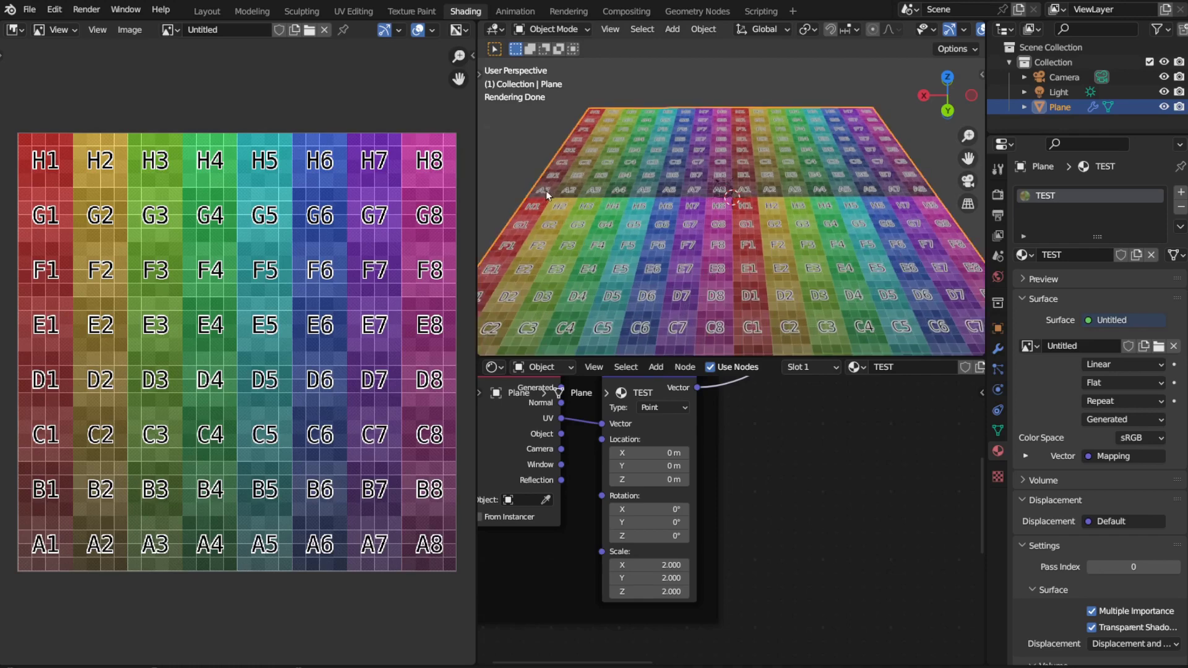
scroll(712, 273, down, 3)
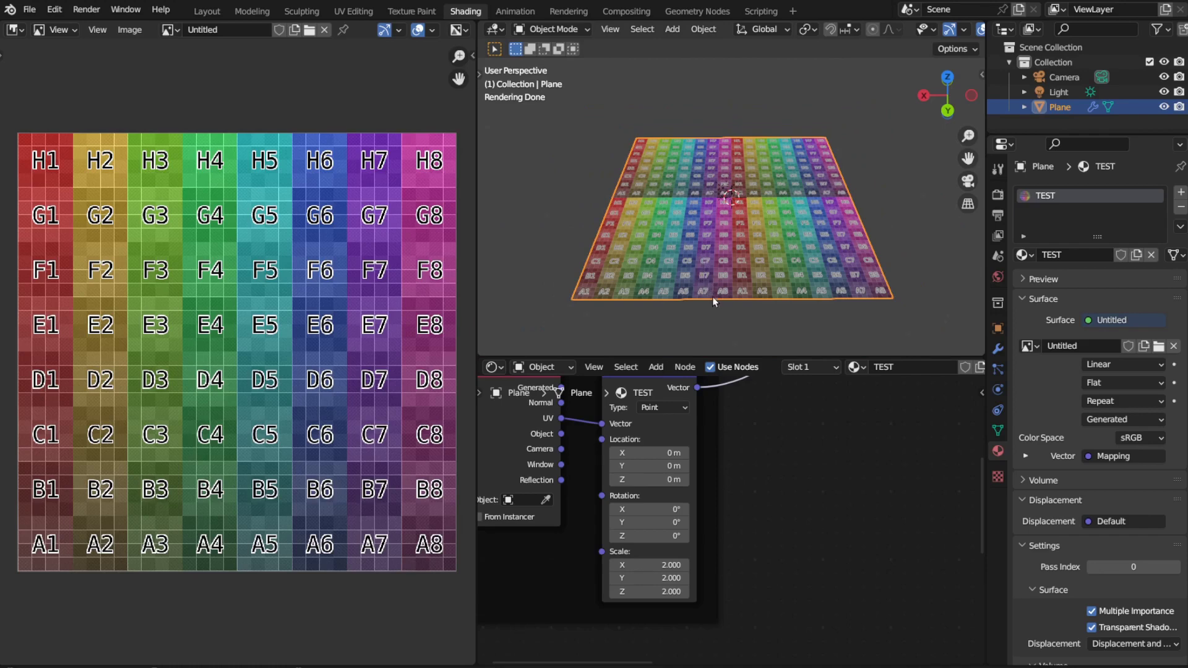
- Set the color grid Image Texture node's extension mode to Clip
middle_drag(609, 427, 633, 476)
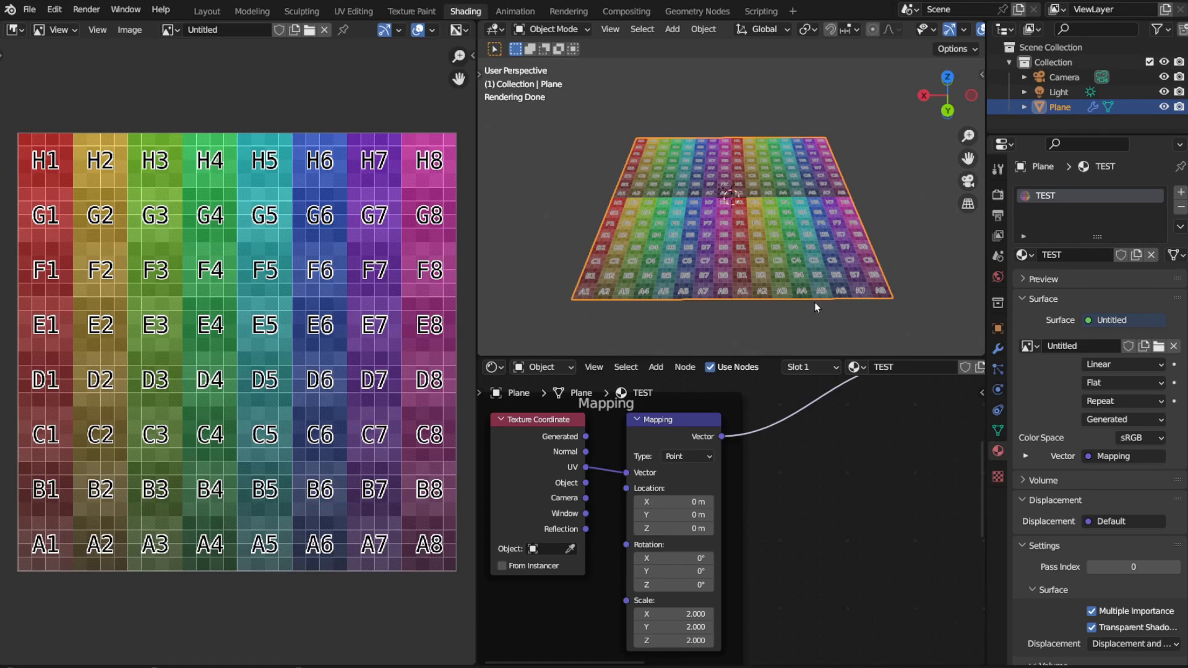
middle_drag(826, 461, 679, 497)
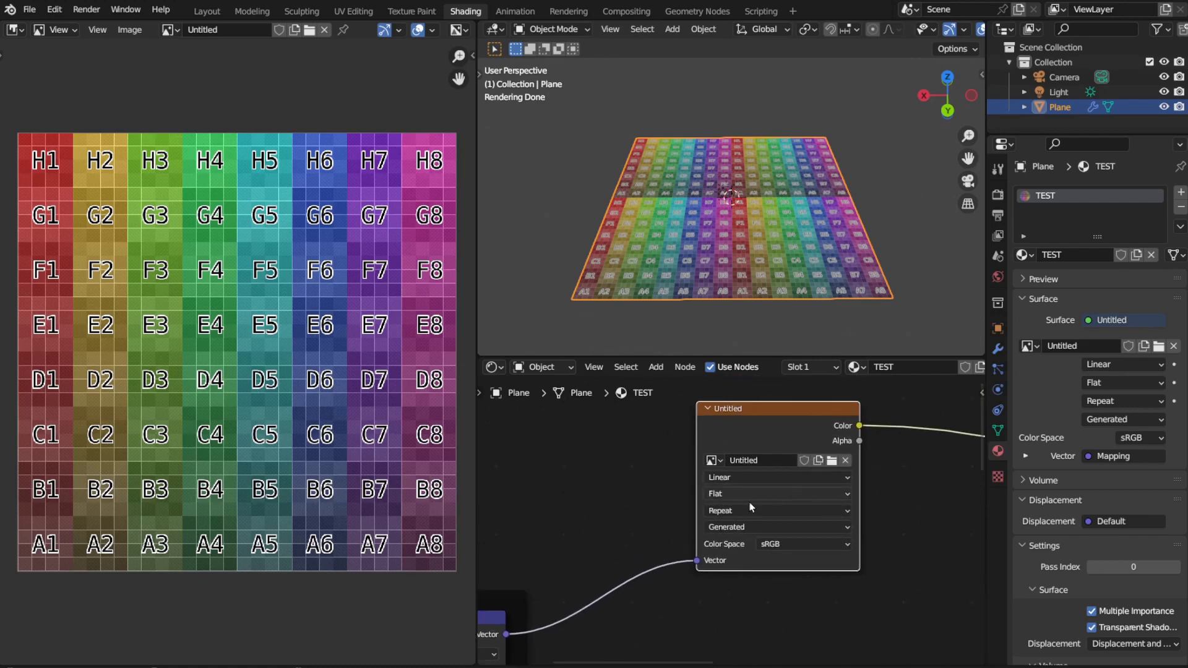
click(774, 512)
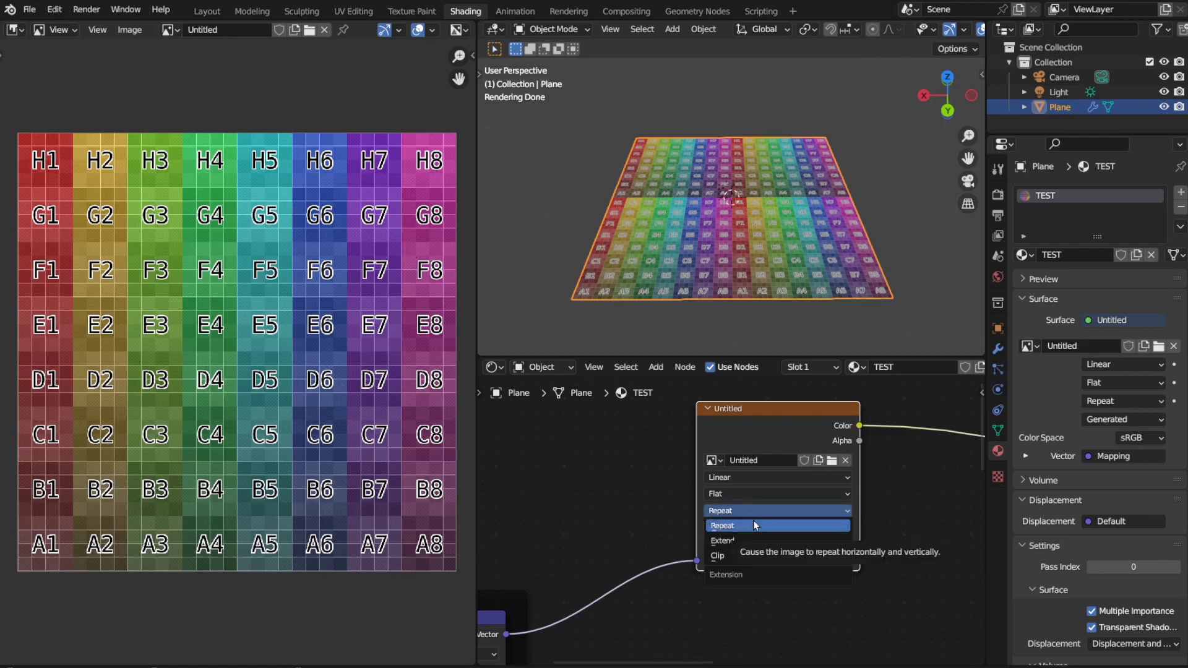
click(722, 556)
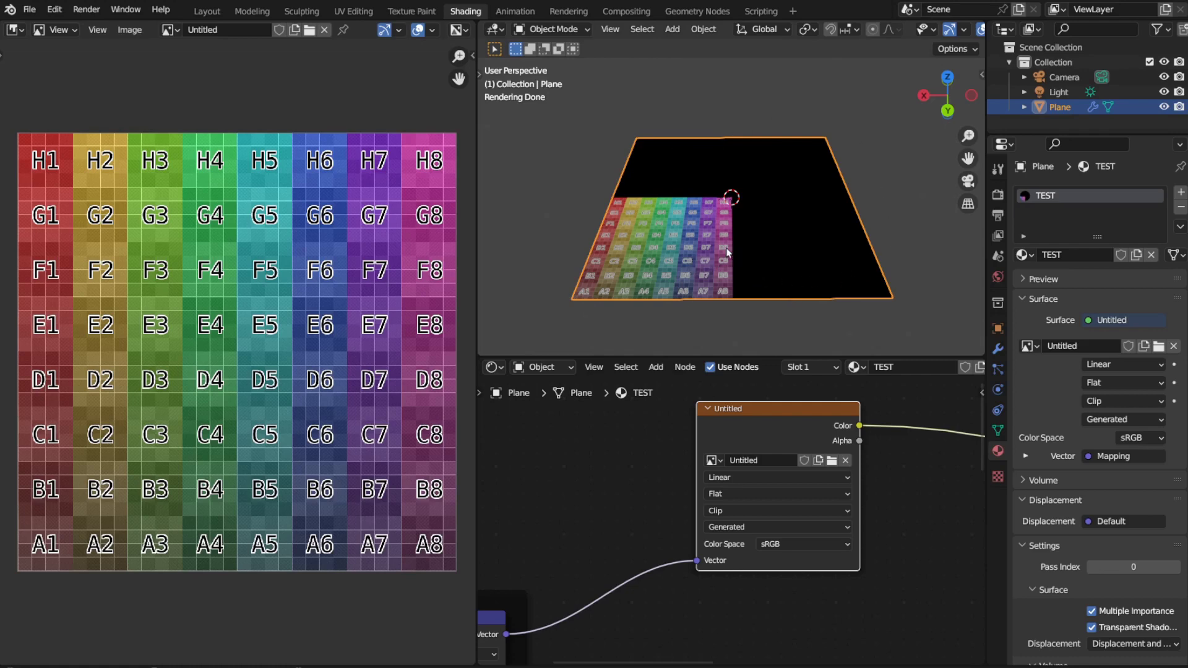
scroll(674, 515, down, 5)
middle_drag(585, 548, 712, 403)
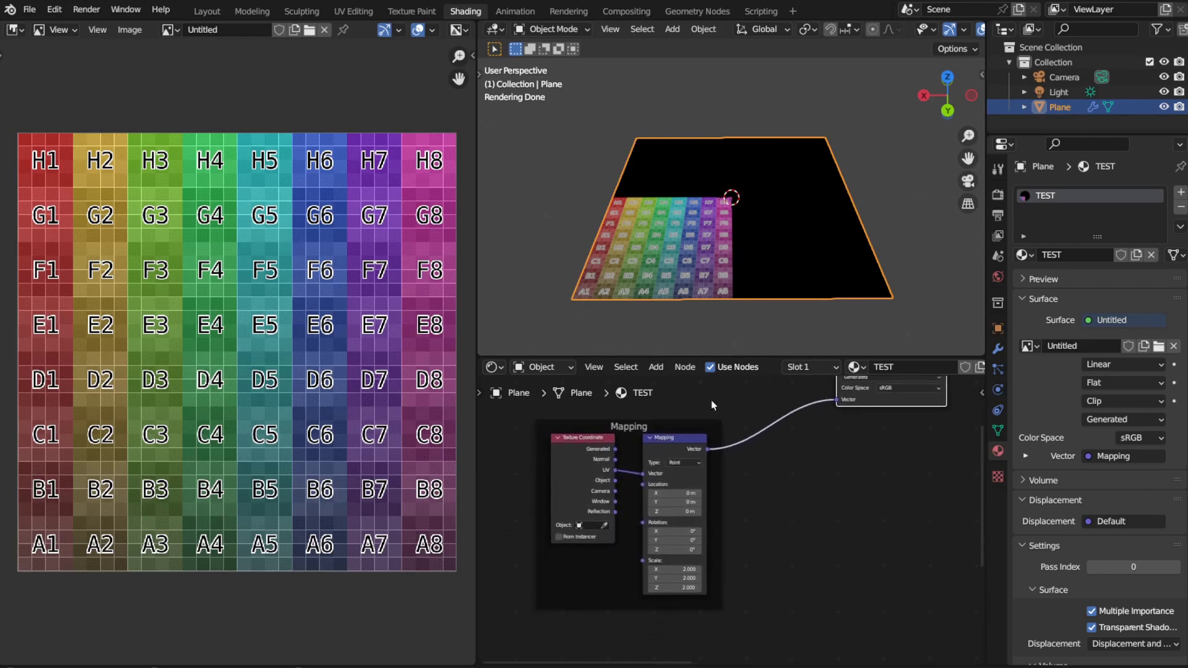
scroll(745, 437, up, 4)
middle_drag(792, 412, 742, 513)
scroll(692, 475, up, 3)
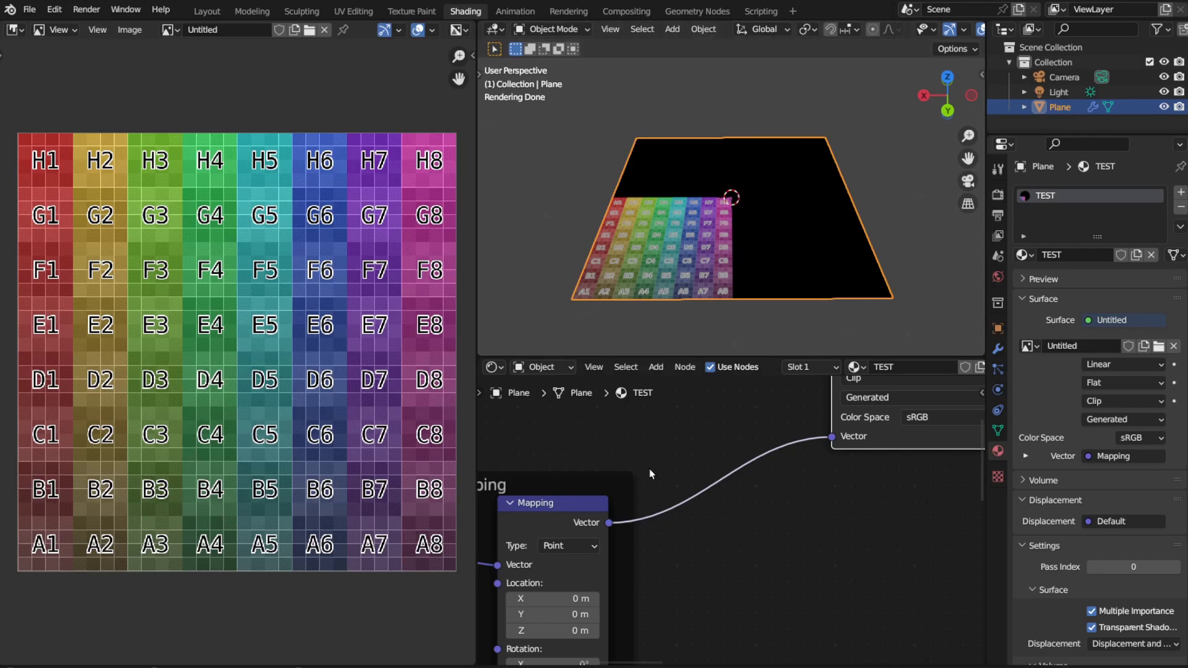
- Add a Vector Math node set to Add between the Mapping node and the color grid Image Texture node
middle_drag(650, 474, 685, 499)
key(shift+a)
mouse_move(656, 533)
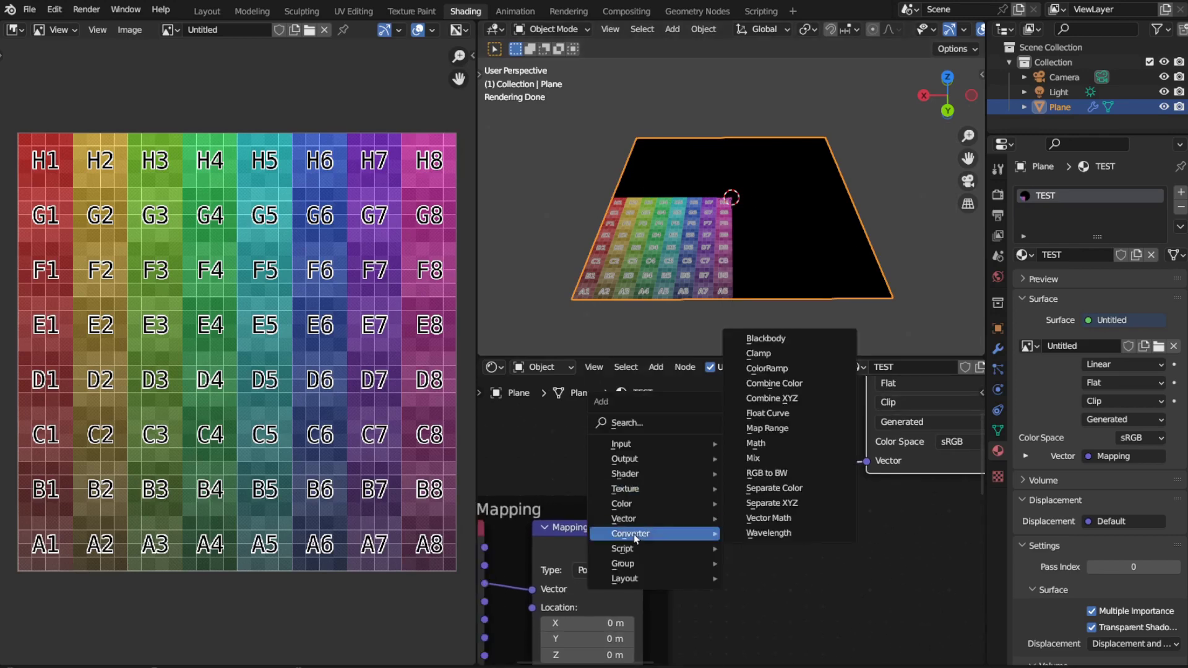
click(781, 518)
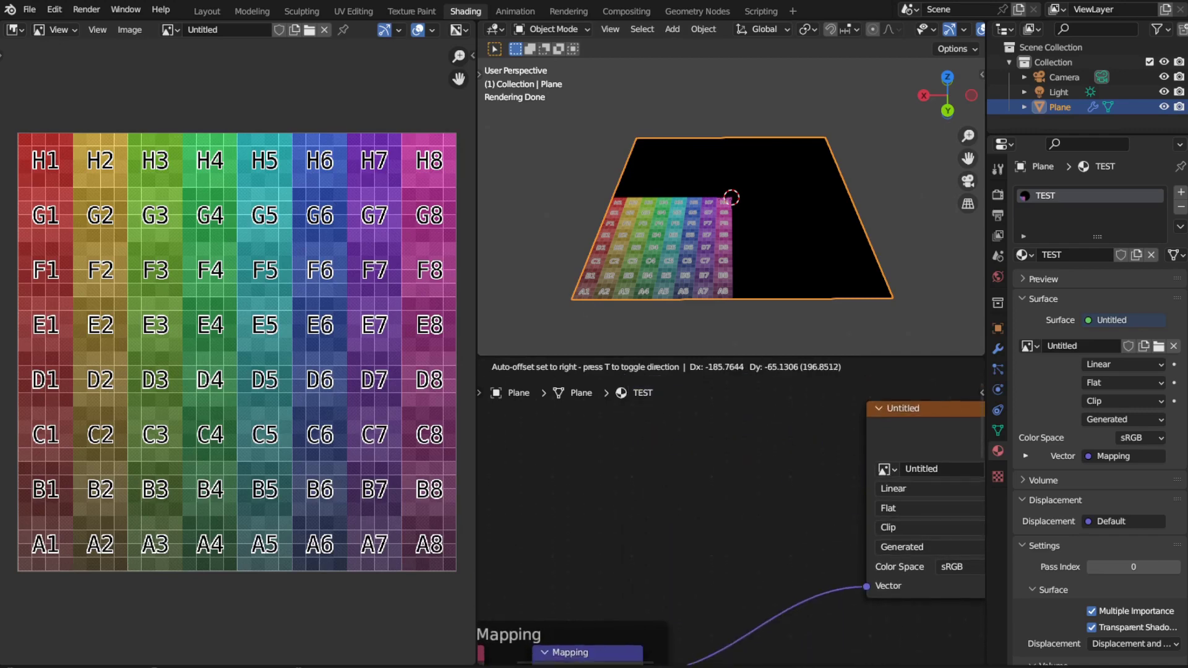
click(765, 528)
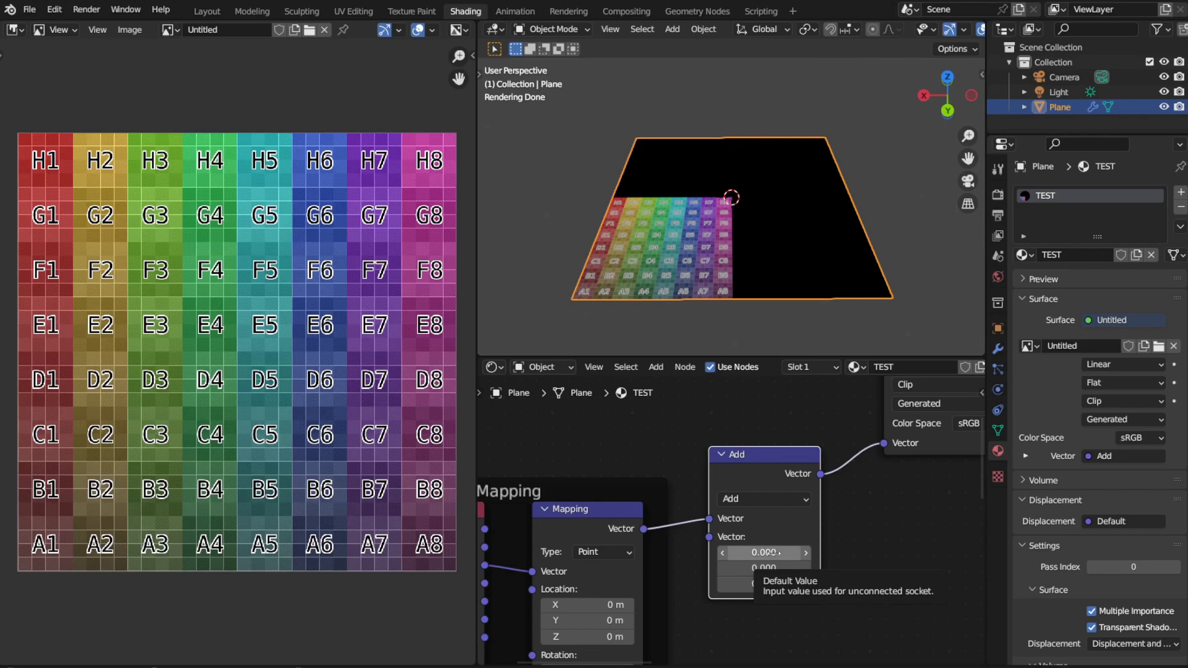
- Try an X offset of 0.29 in the Add node to shift the texture, and reset it to 0
mouse_move(770, 552)
mouse_down()
mouse_move(823, 553)
mouse_move(768, 553)
mouse_move(781, 552)
mouse_up()
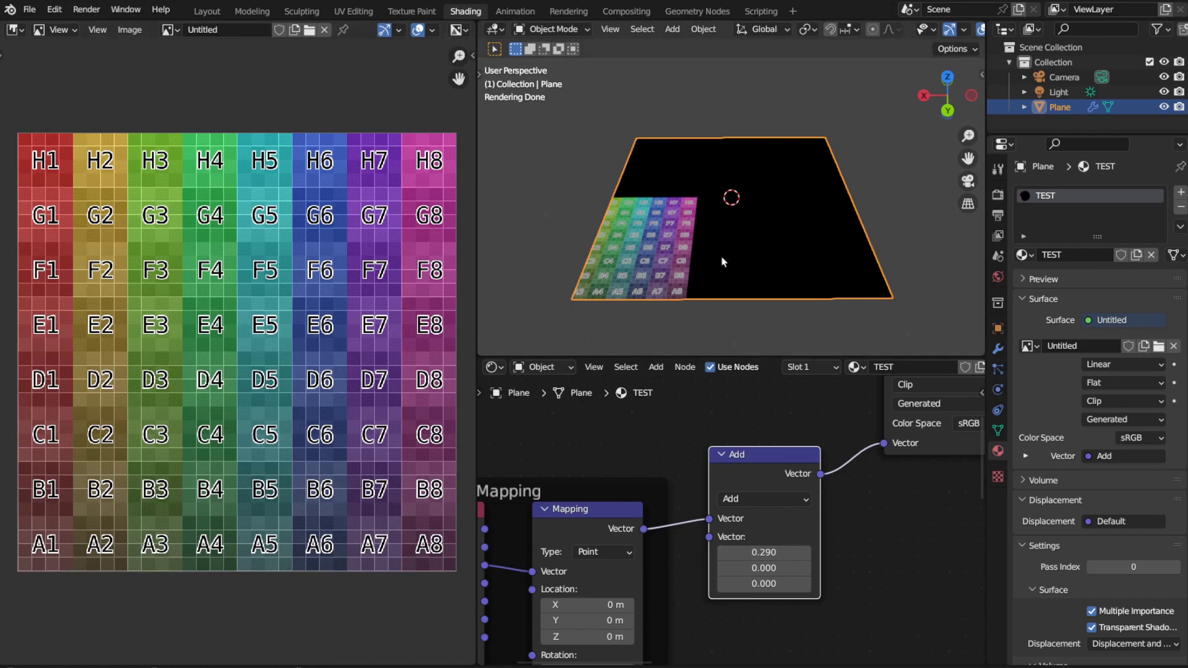
middle_drag(839, 525, 823, 527)
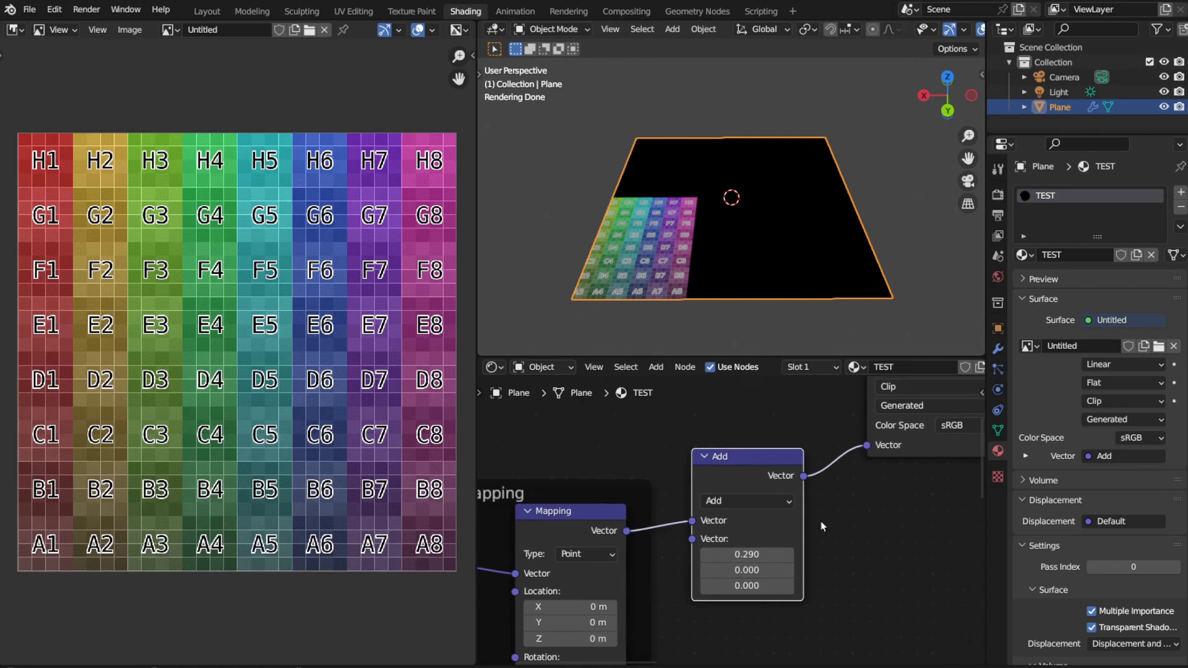
mouse_move(747, 554)
mouse_down()
mouse_move(667, 554)
mouse_move(732, 554)
mouse_up()
click(746, 560)
text(0)
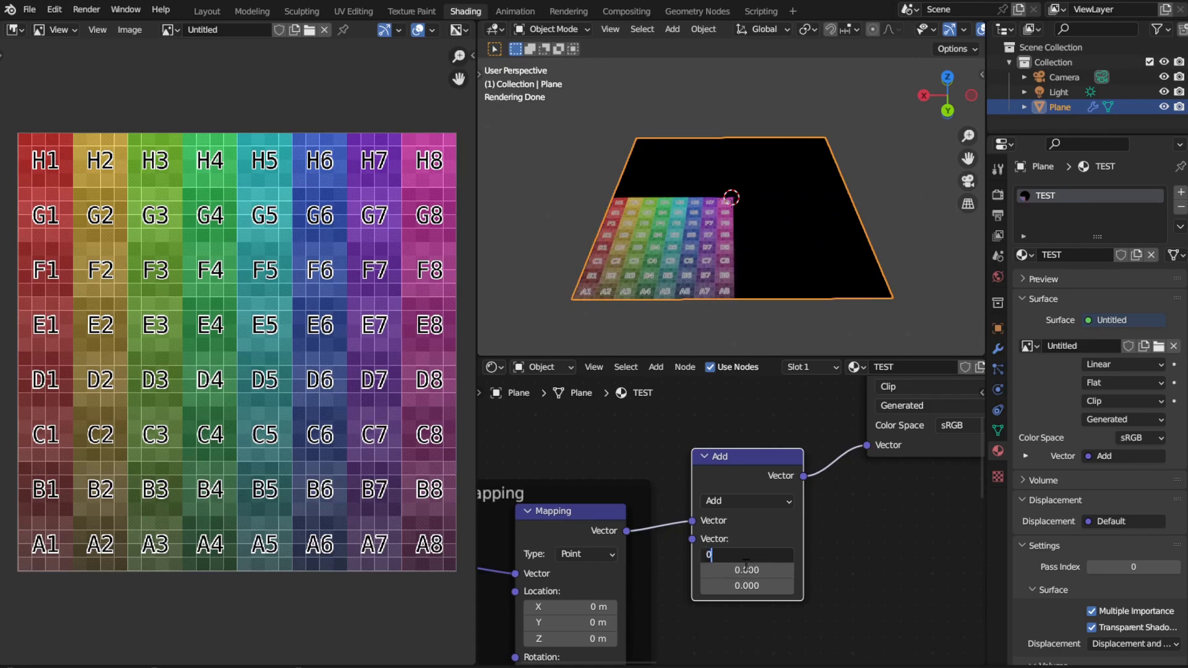
key(Return)
- Add a Noise Texture node and place it above the Mapping frame
middle_drag(746, 564, 804, 620)
key(shift+a)
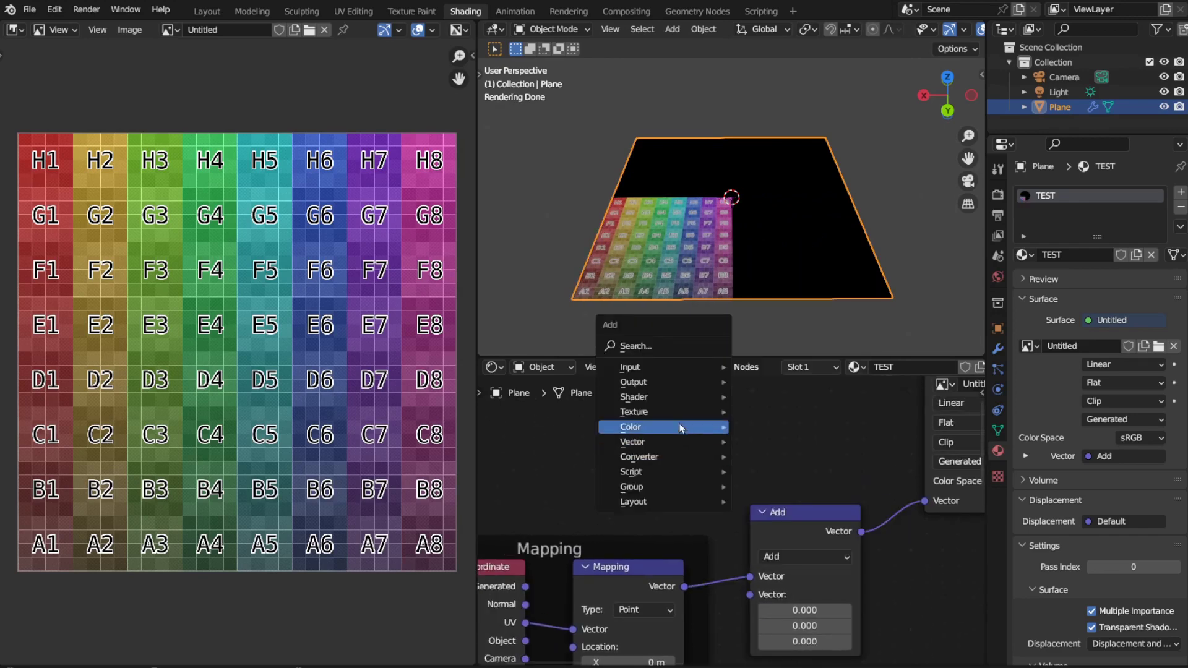
mouse_move(679, 413)
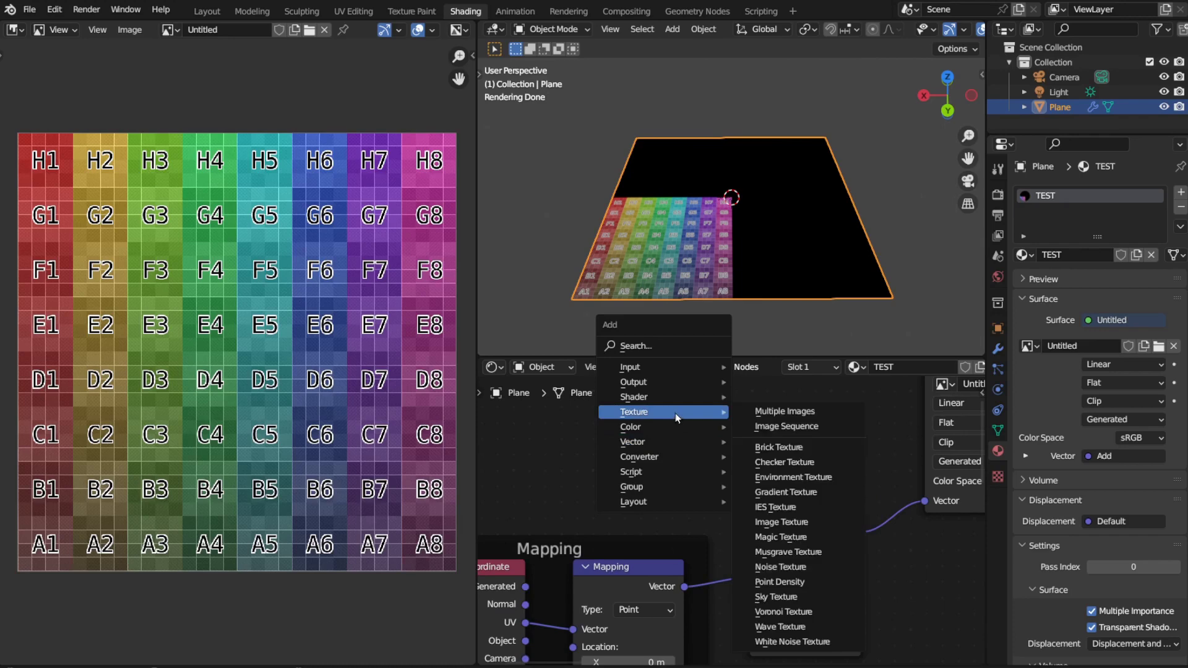
click(799, 567)
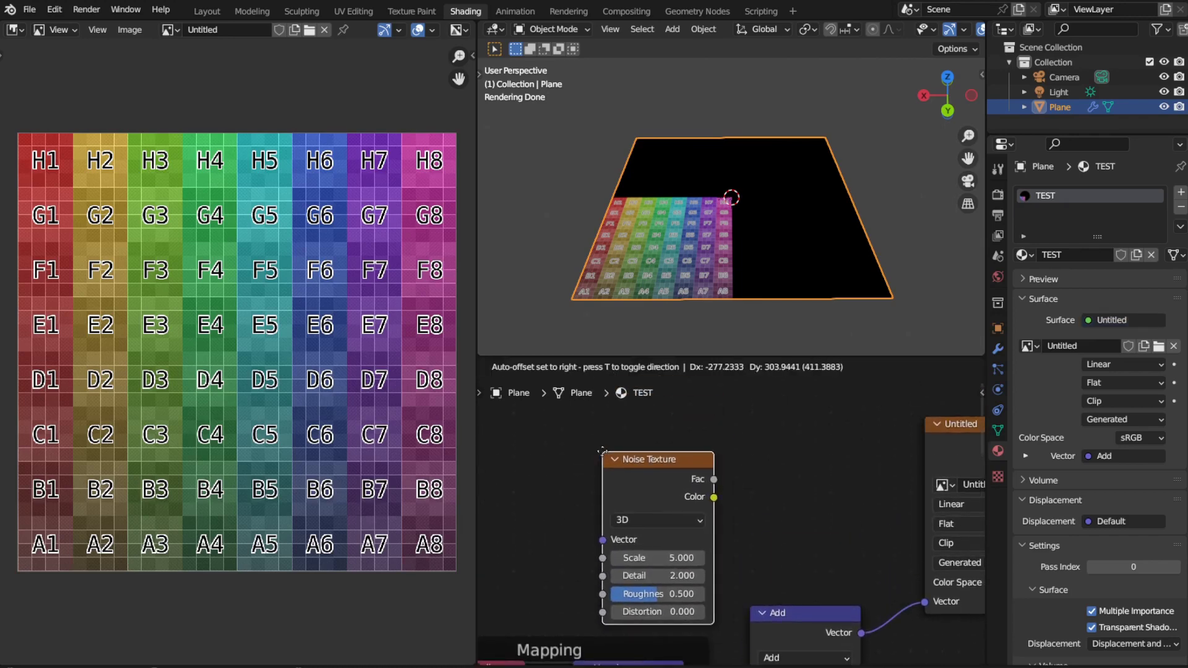
click(602, 451)
middle_drag(685, 530, 668, 477)
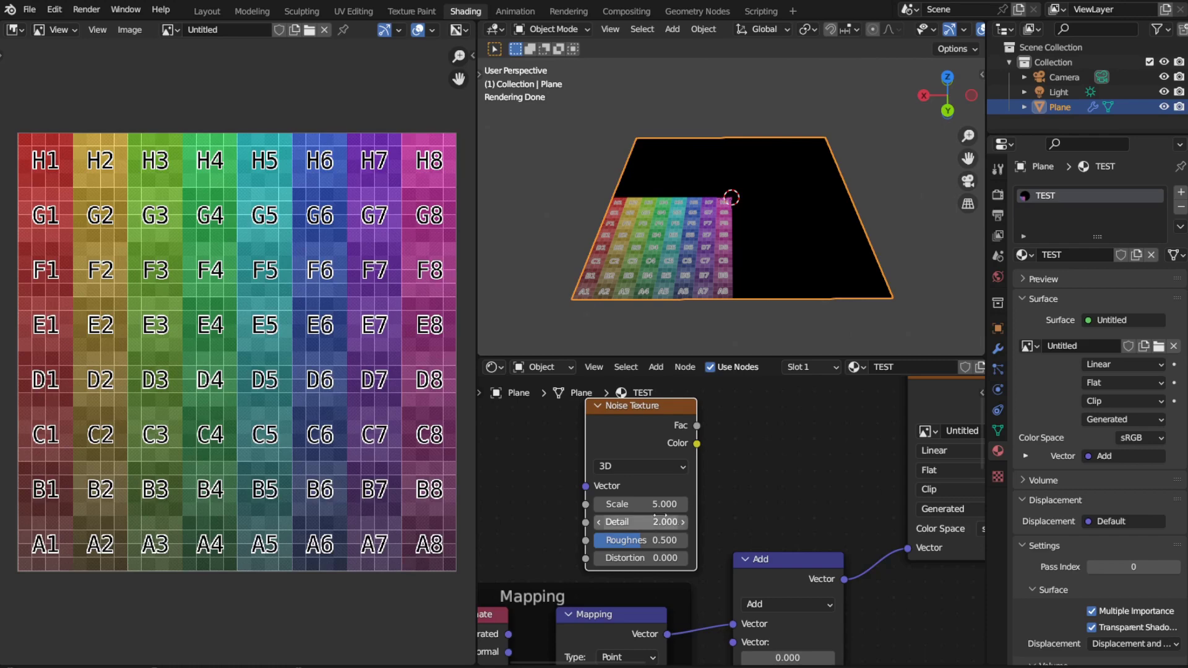
drag(652, 421, 624, 418)
- Connect the Noise Texture's Color output to the Add node's second Vector input and set the noise scale to 9.1
scroll(726, 523, down, 2)
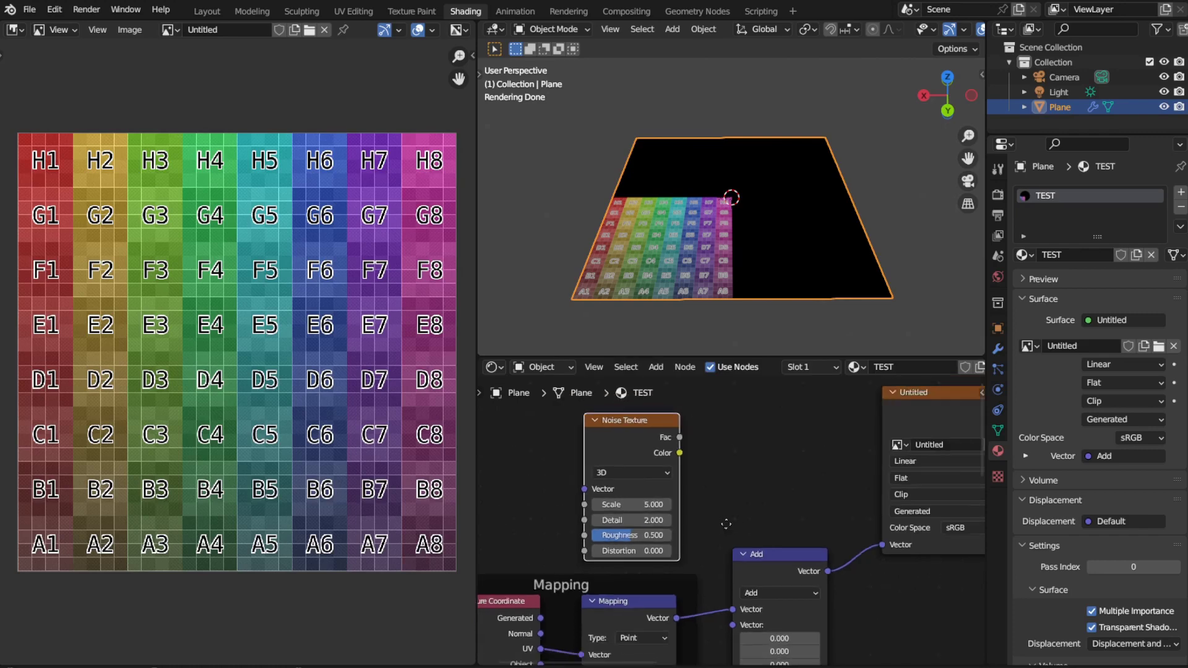
middle_drag(726, 523, 758, 464)
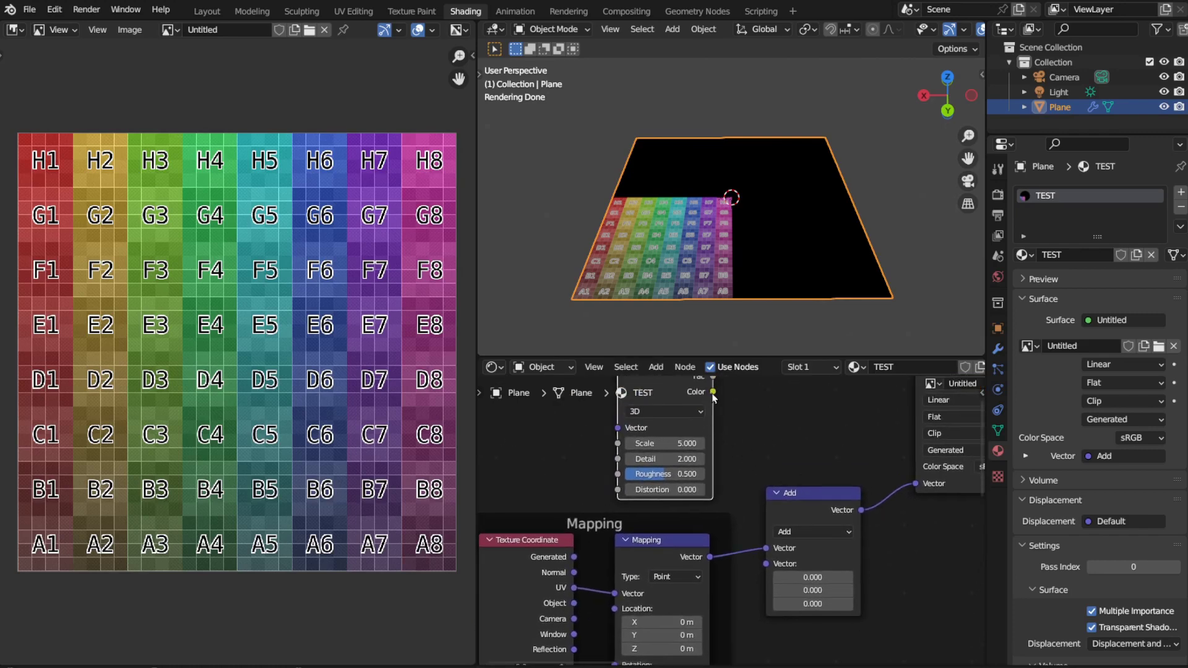
drag(712, 393, 769, 574)
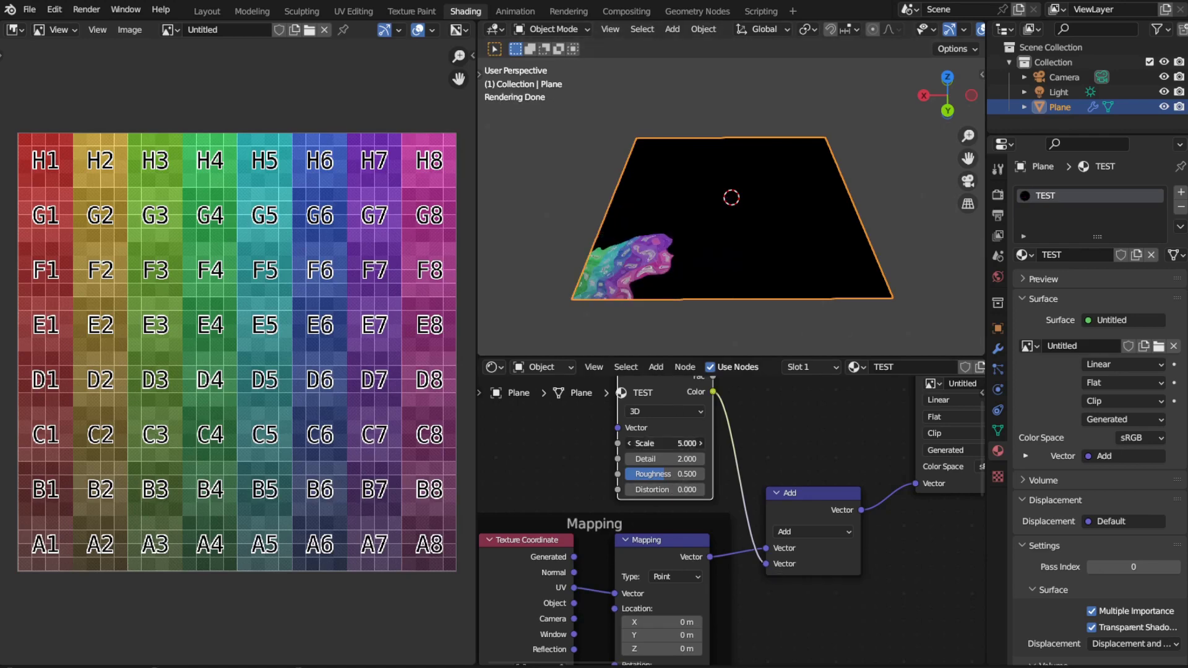
drag(664, 444, 689, 444)
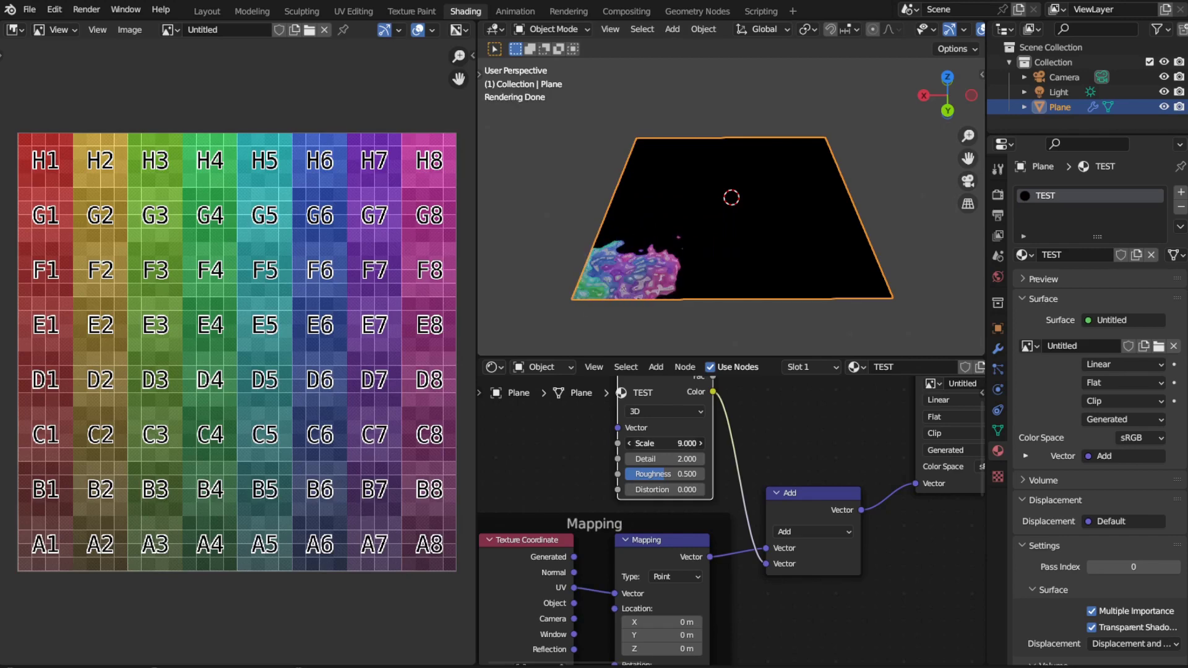
drag(689, 444, 692, 443)
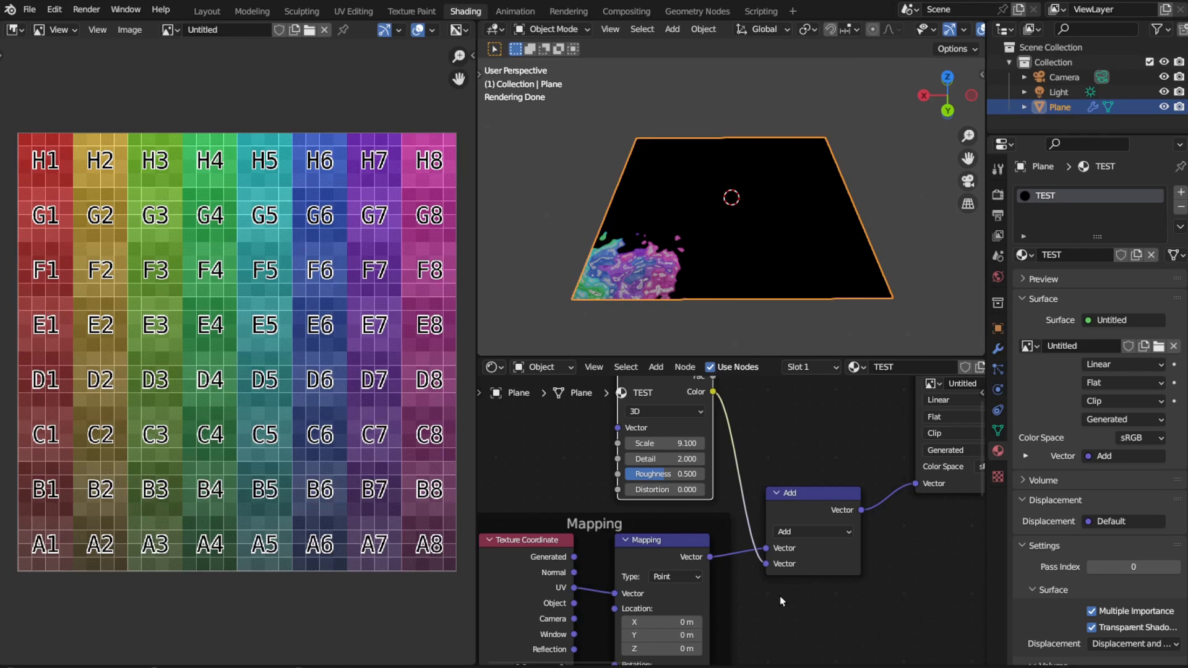
- Preview the Noise Texture's colors directly on the plane and examine them up close
middle_drag(717, 473, 724, 502)
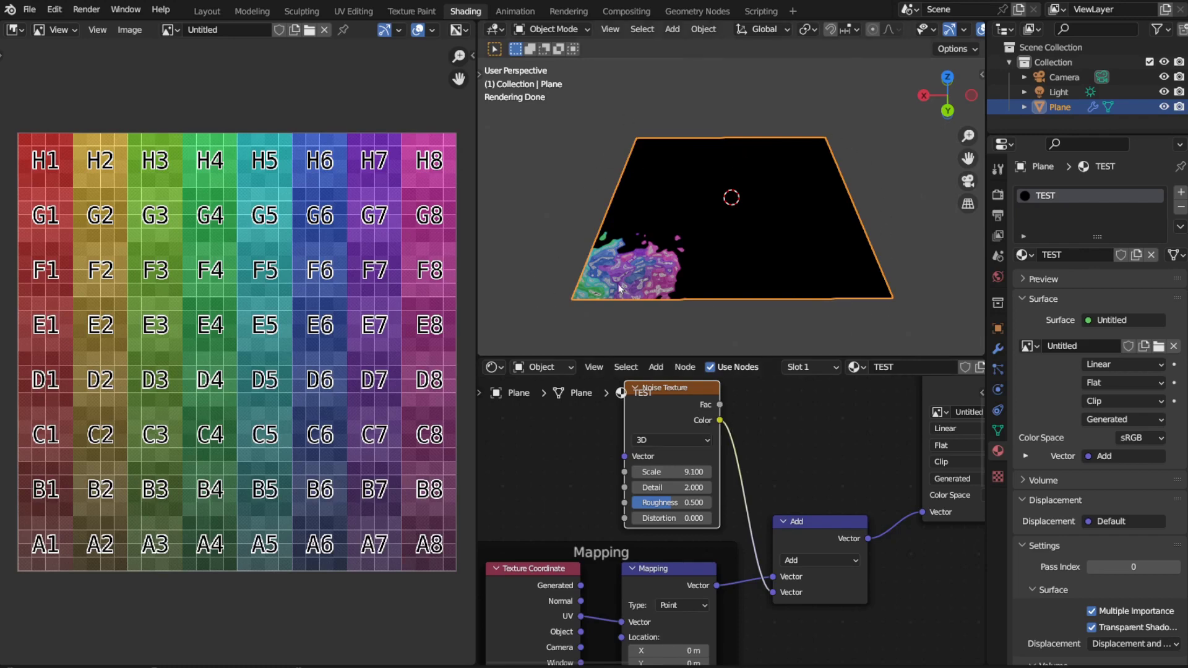
ctrl+shift+click(676, 396)
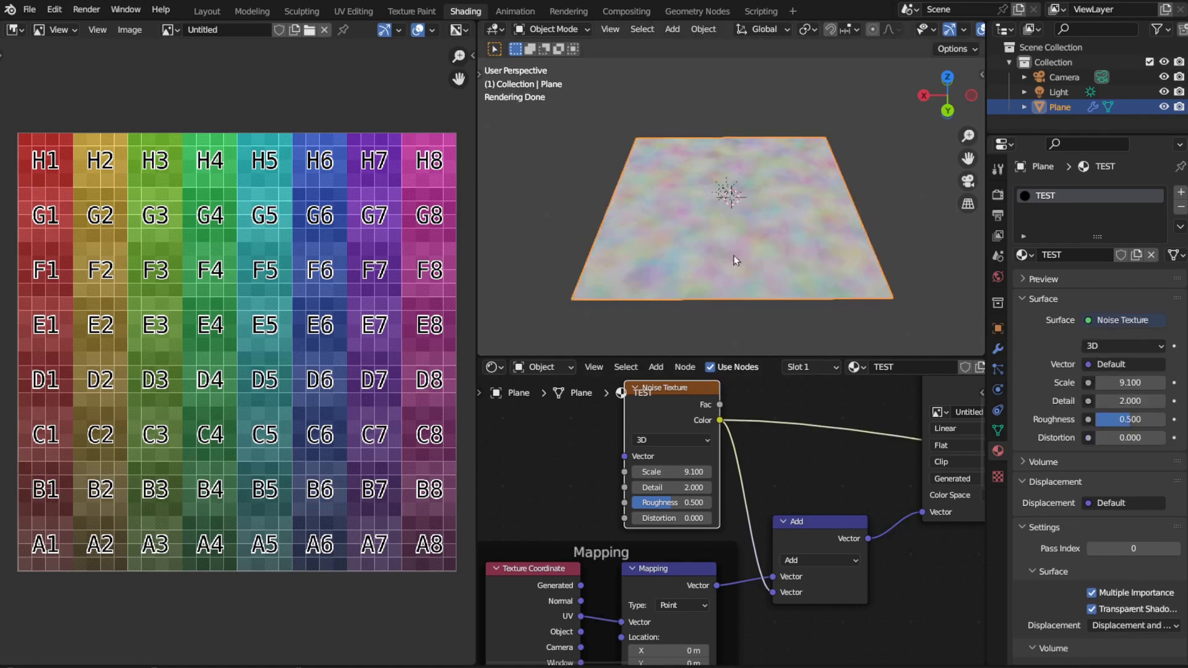
scroll(733, 255, up, 3)
middle_drag(718, 224, 700, 241)
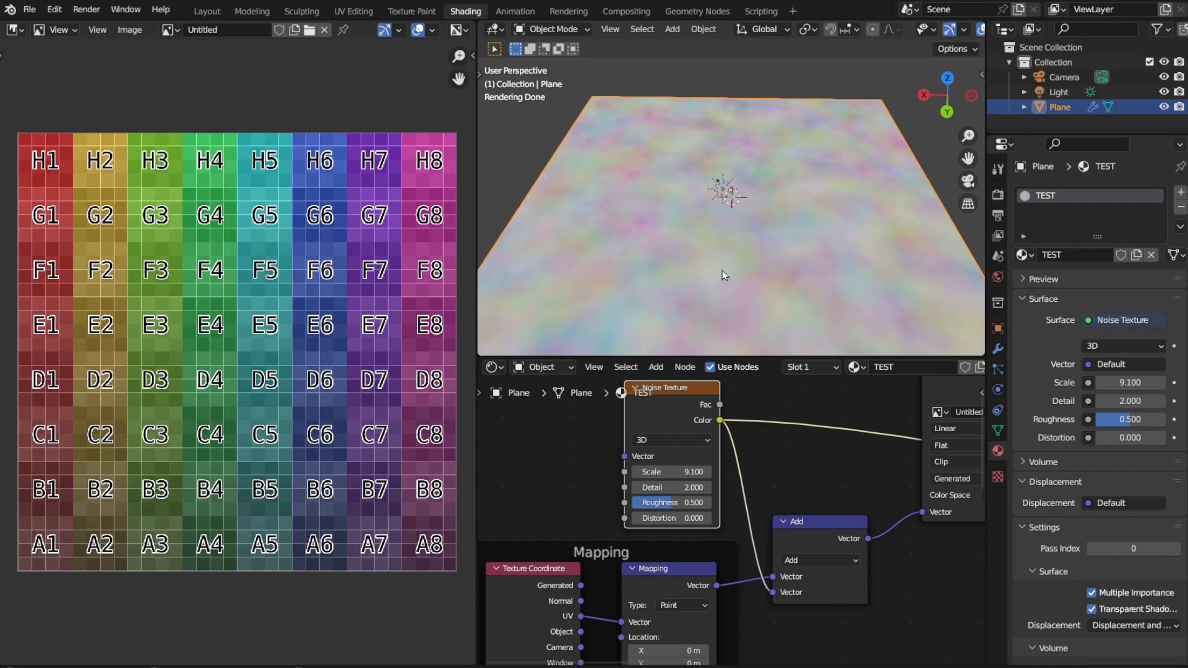
scroll(706, 290, down, 2)
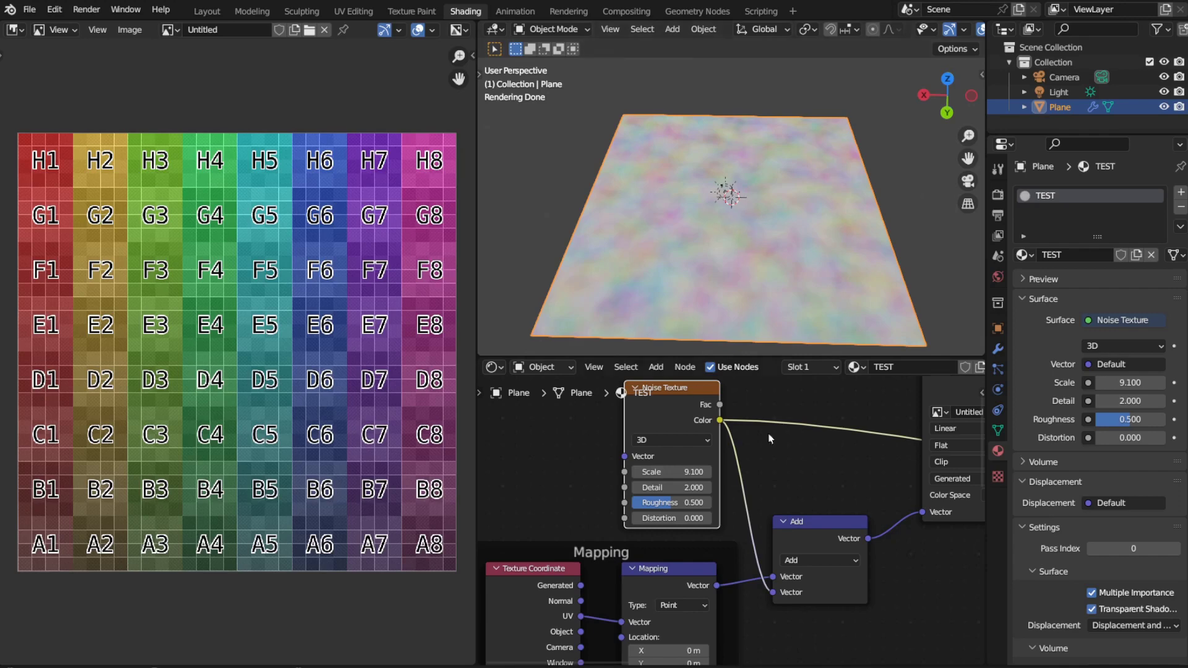
- Cut the noise preview link and compare the Add node's output with the Mapping node's output on the plane
ctrl+right_drag(789, 416, 798, 436)
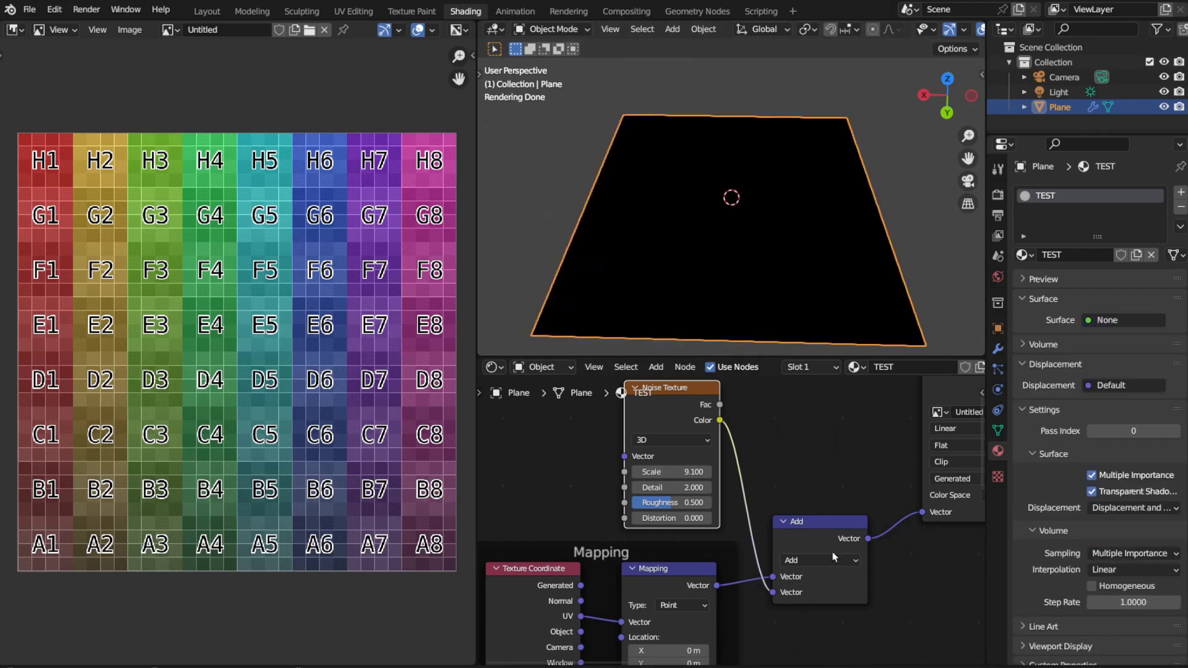
middle_drag(837, 551, 752, 545)
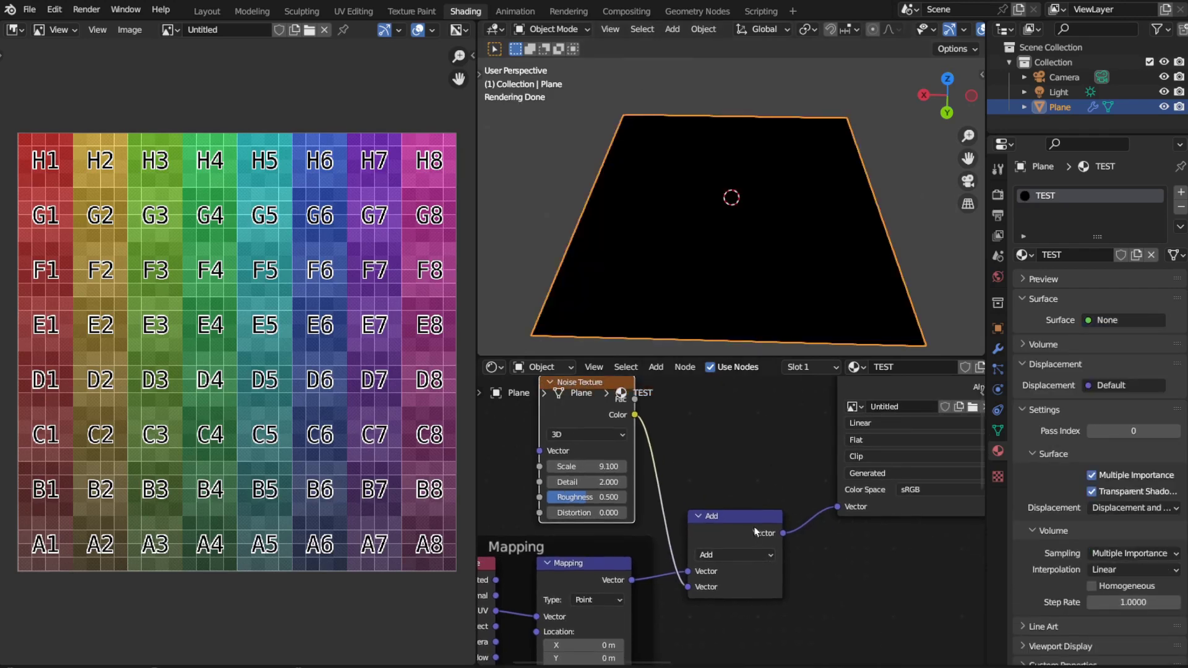
ctrl+shift+click(751, 524)
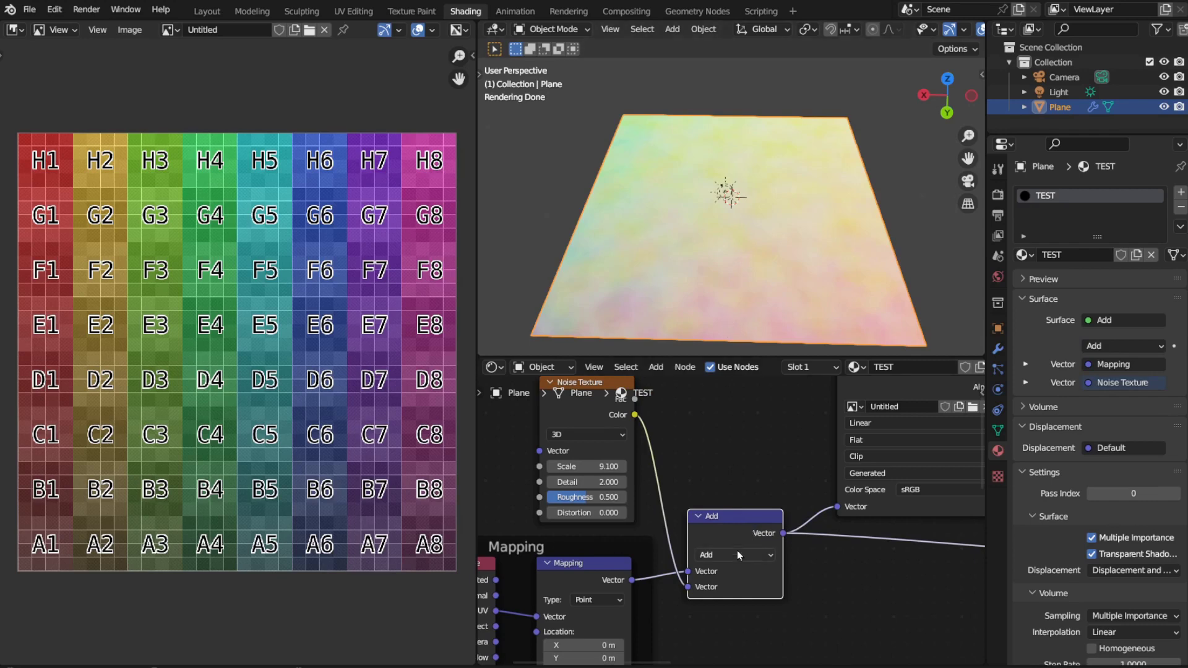
ctrl+shift+click(602, 575)
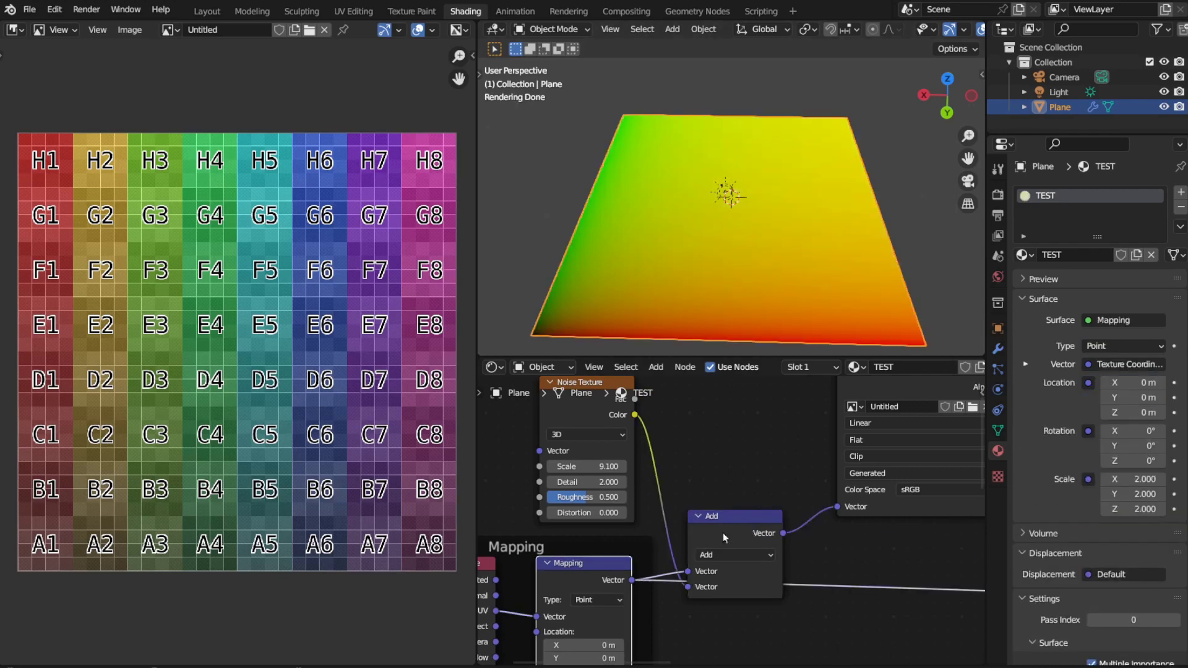
ctrl+shift+click(737, 525)
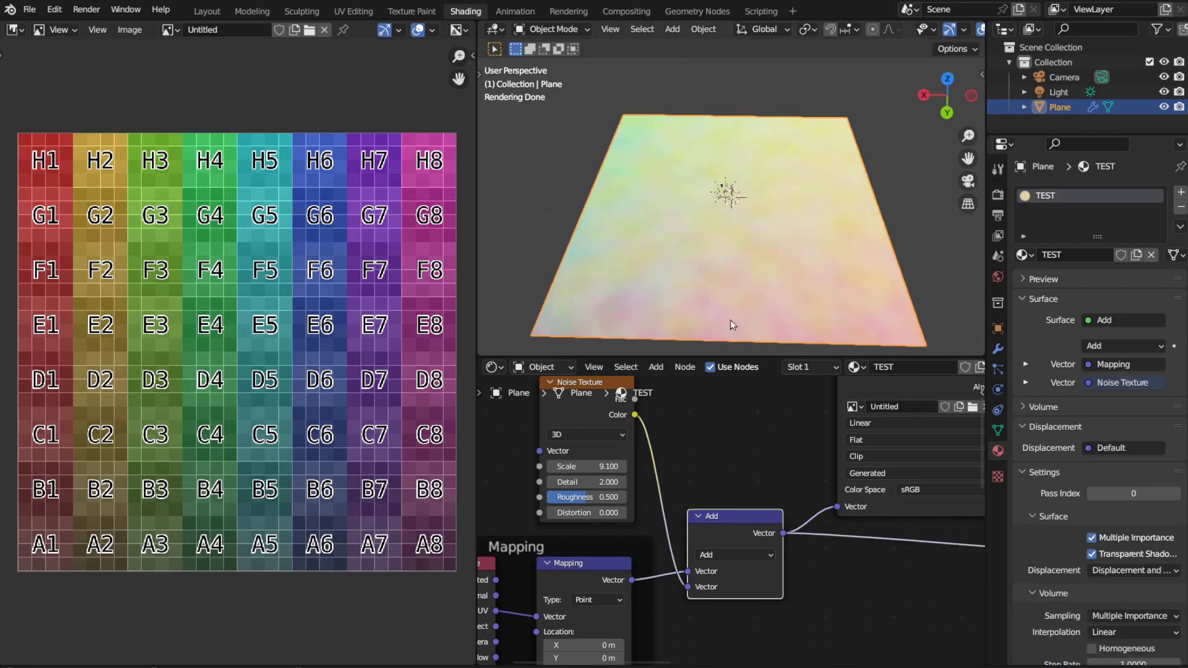
- Set the Noise Texture's scale to 7.9, detail to 1.6 and roughness to 0.515, and preview the color grid image on the plane
drag(582, 471, 582, 497)
middle_drag(755, 521, 697, 514)
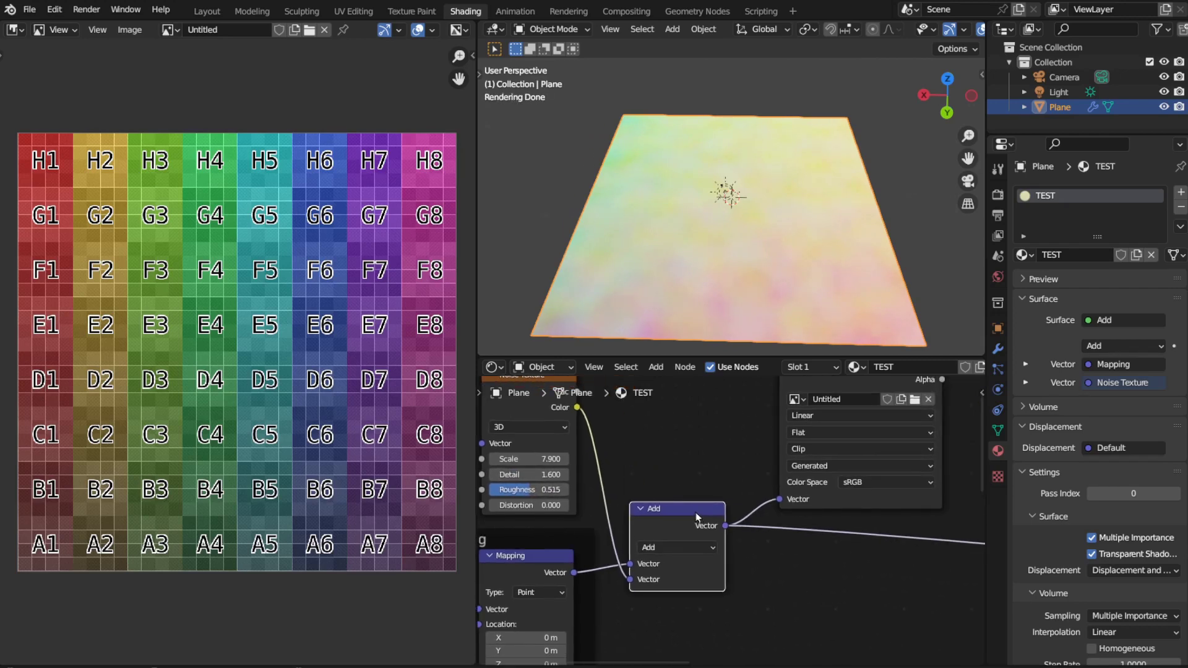
ctrl+right_drag(813, 534, 817, 521)
middle_drag(879, 387, 774, 472)
ctrl+shift+click(766, 450)
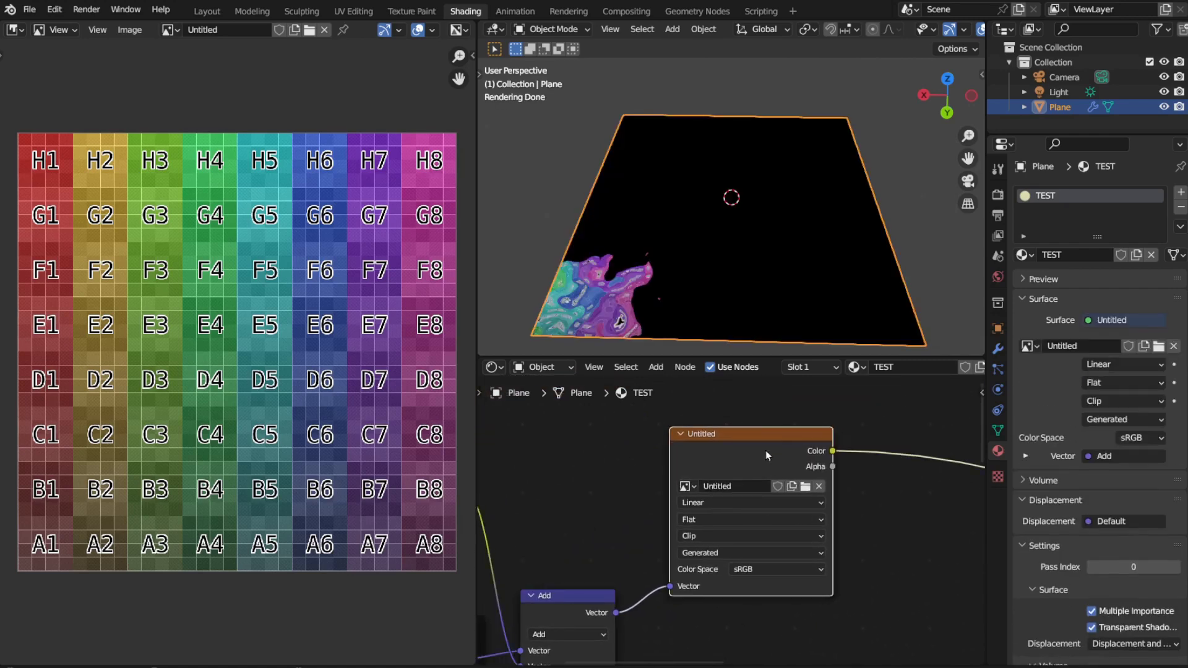
- Set the color grid Image Texture node's extension mode to Repeat and inspect the distorted pattern across the plane
click(711, 537)
click(726, 553)
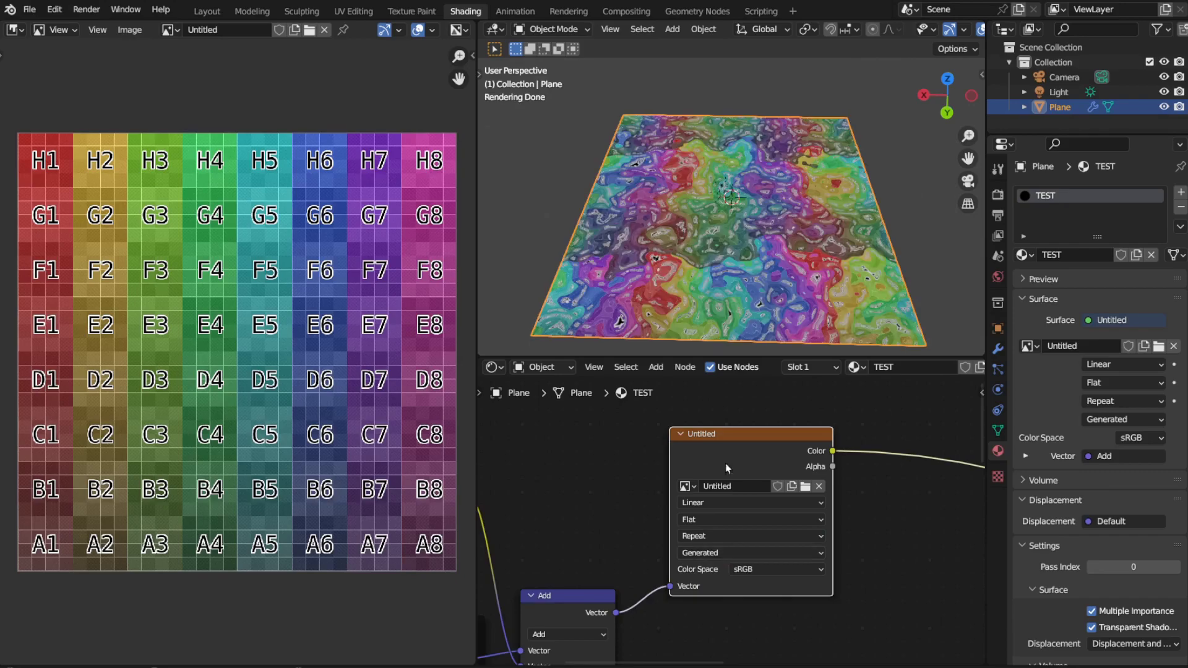
scroll(724, 251, up, 4)
middle_drag(724, 248, 726, 305)
scroll(761, 229, down, 2)
scroll(723, 292, up, 3)
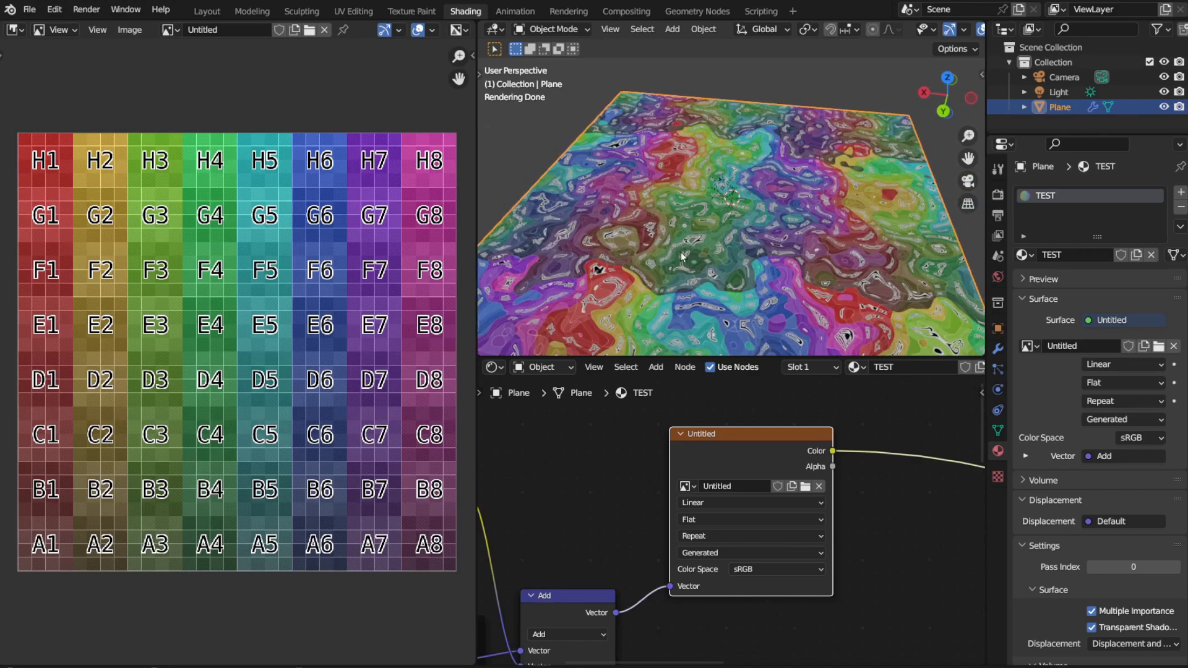
middle_drag(681, 251, 727, 298)
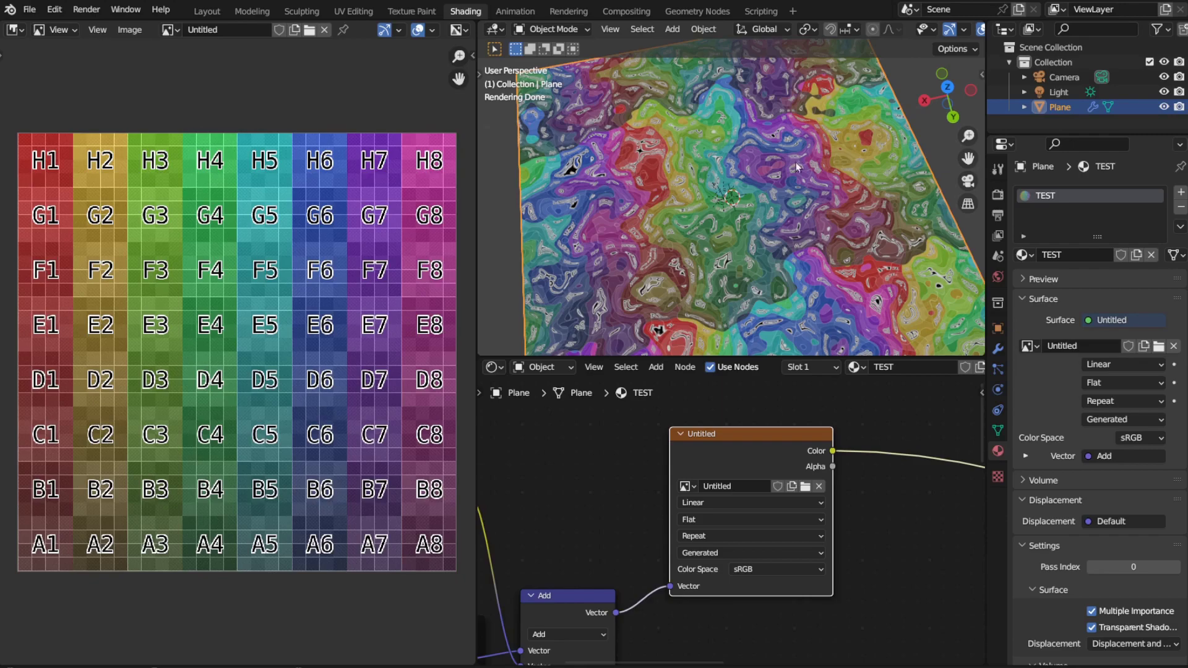
middle_drag(799, 167, 770, 170)
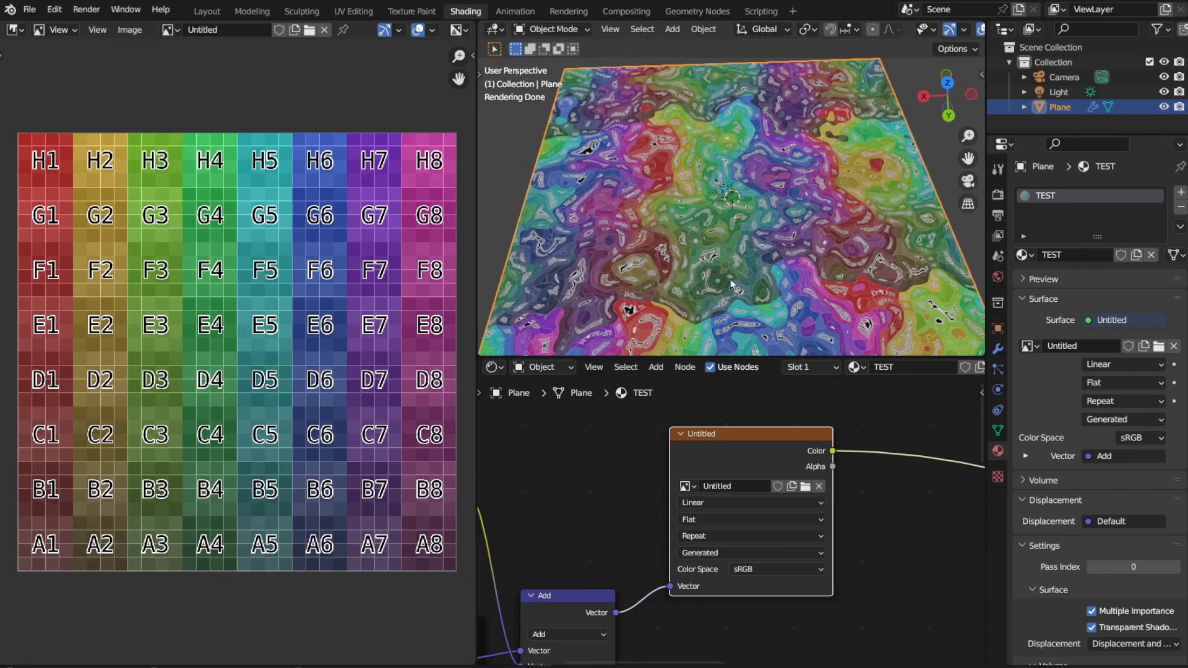
- Connect the Add node's Vector output to the reroute point that feeds the rock texture nodes
scroll(918, 555, down, 5)
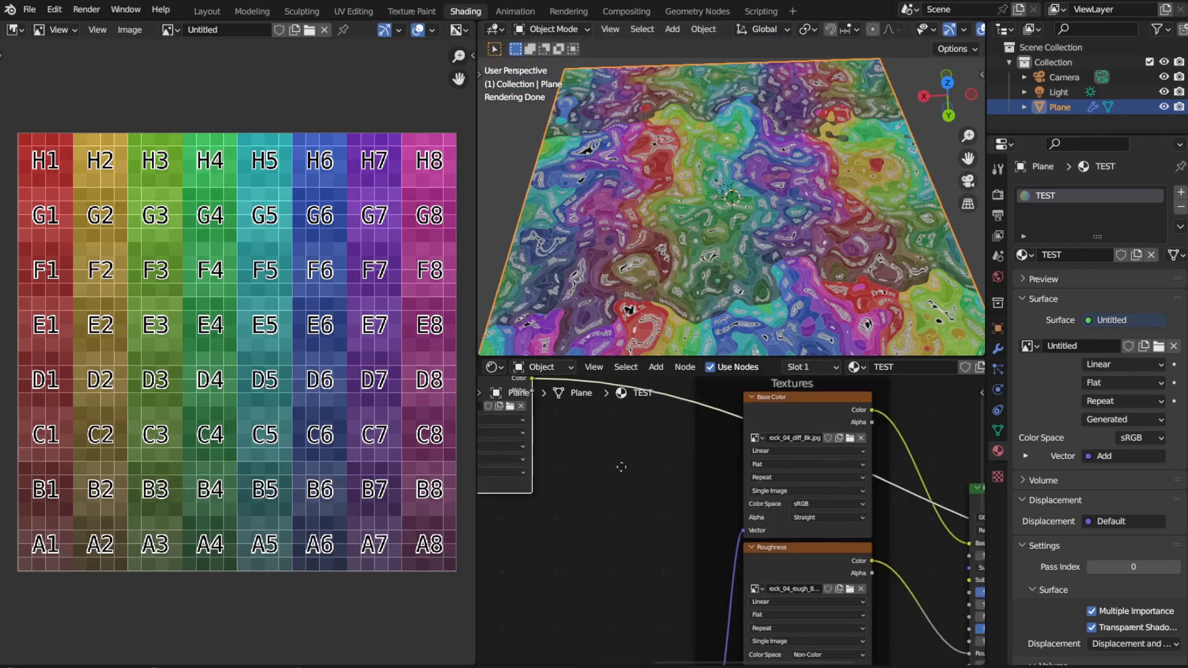
middle_drag(918, 555, 730, 436)
scroll(730, 436, up, 2)
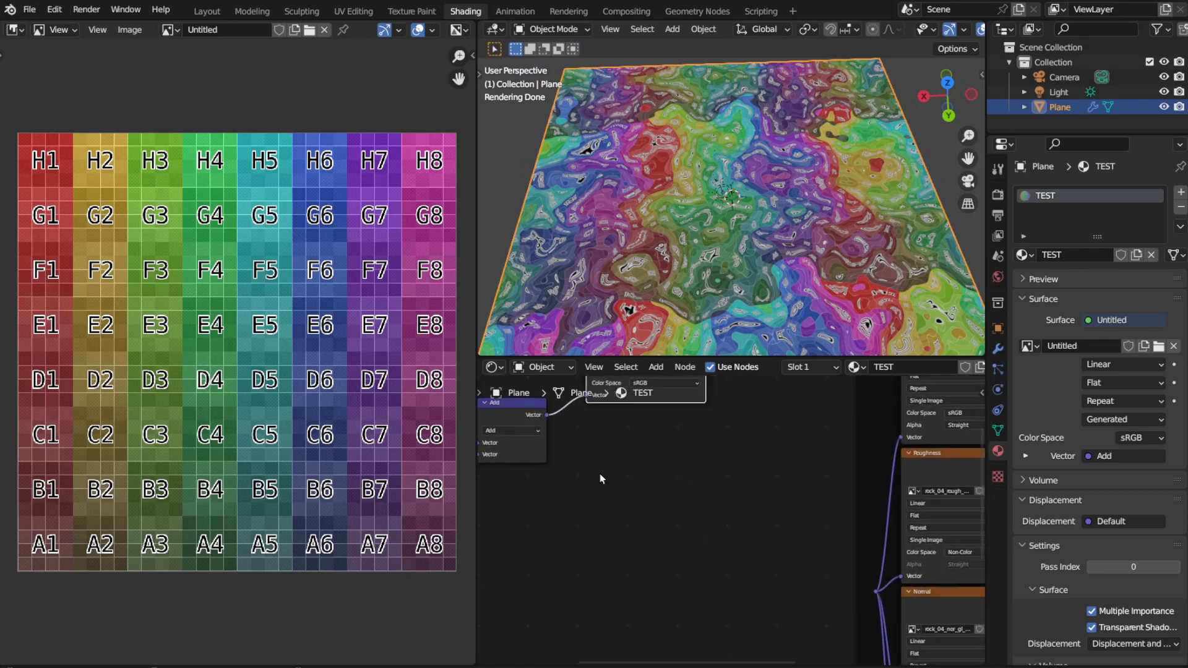
drag(548, 415, 875, 591)
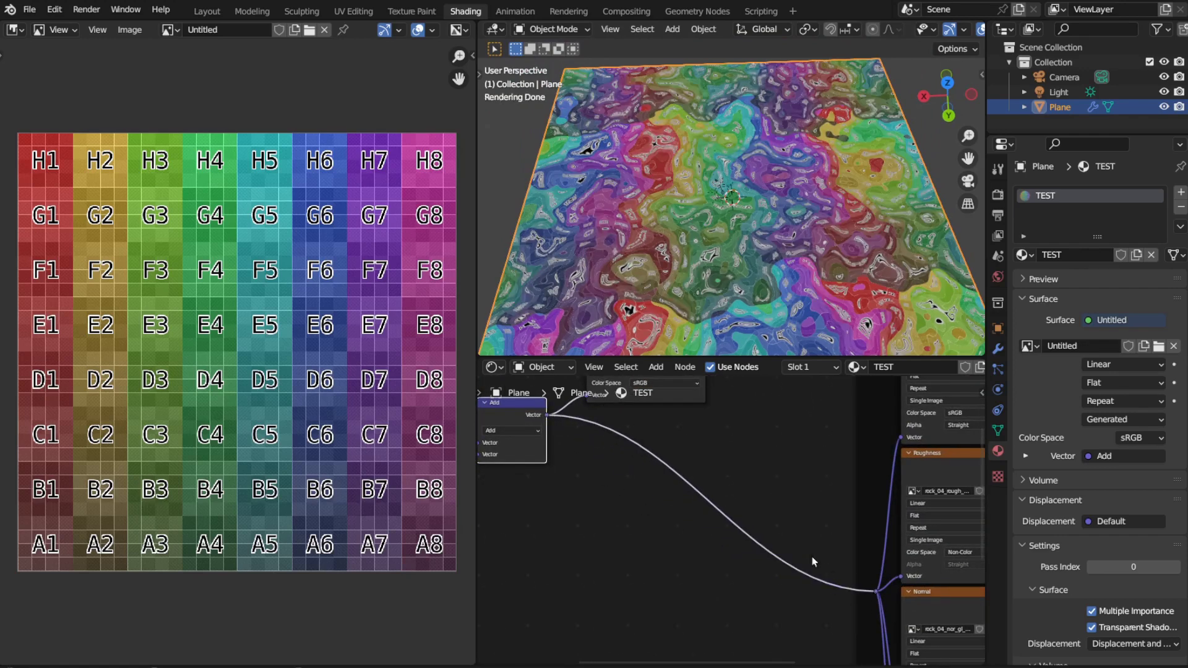
- Output the Principled BSDF shader to the material and inspect the distorted rock texture on the plane
middle_drag(787, 515, 431, 615)
ctrl+shift+click(829, 503)
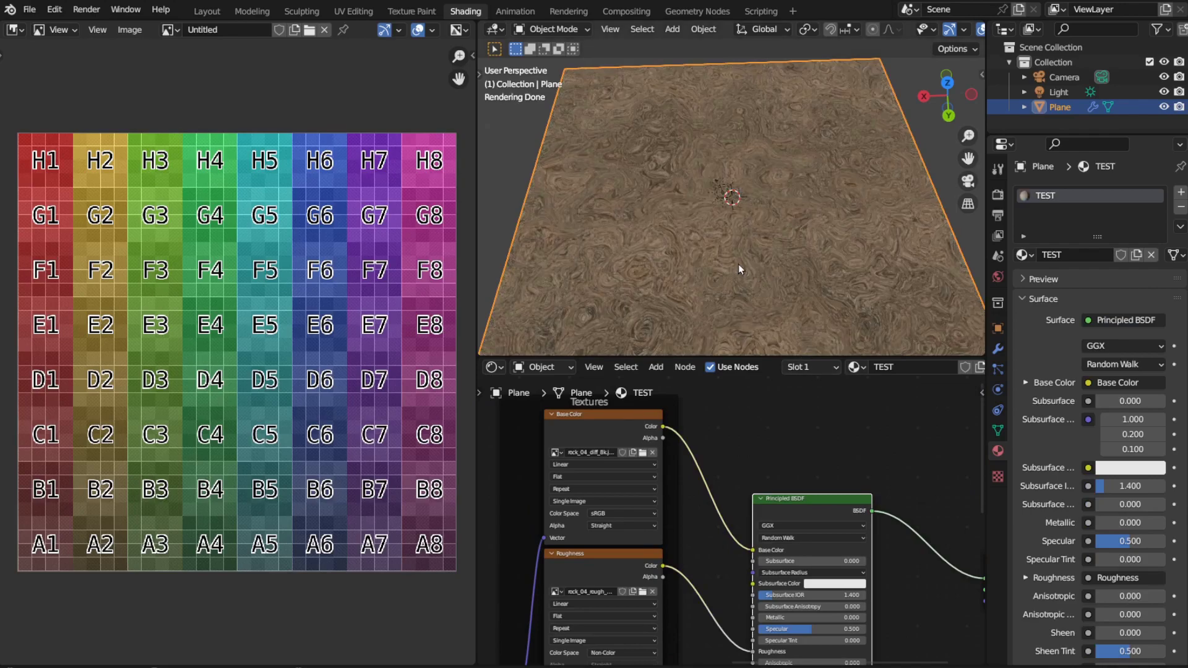
middle_drag(738, 266, 713, 184)
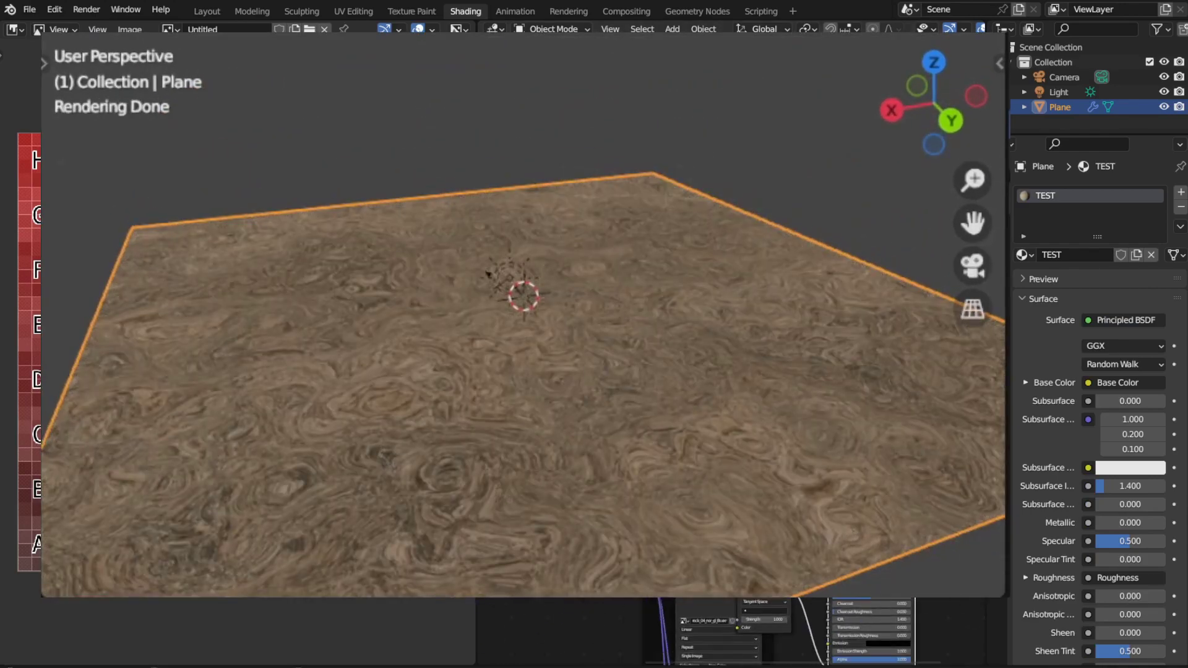
- Reconnect the Add node's Vector output to the rock textures' reroute point and compare the plane without and with distortion
middle_drag(493, 584, 286, 409)
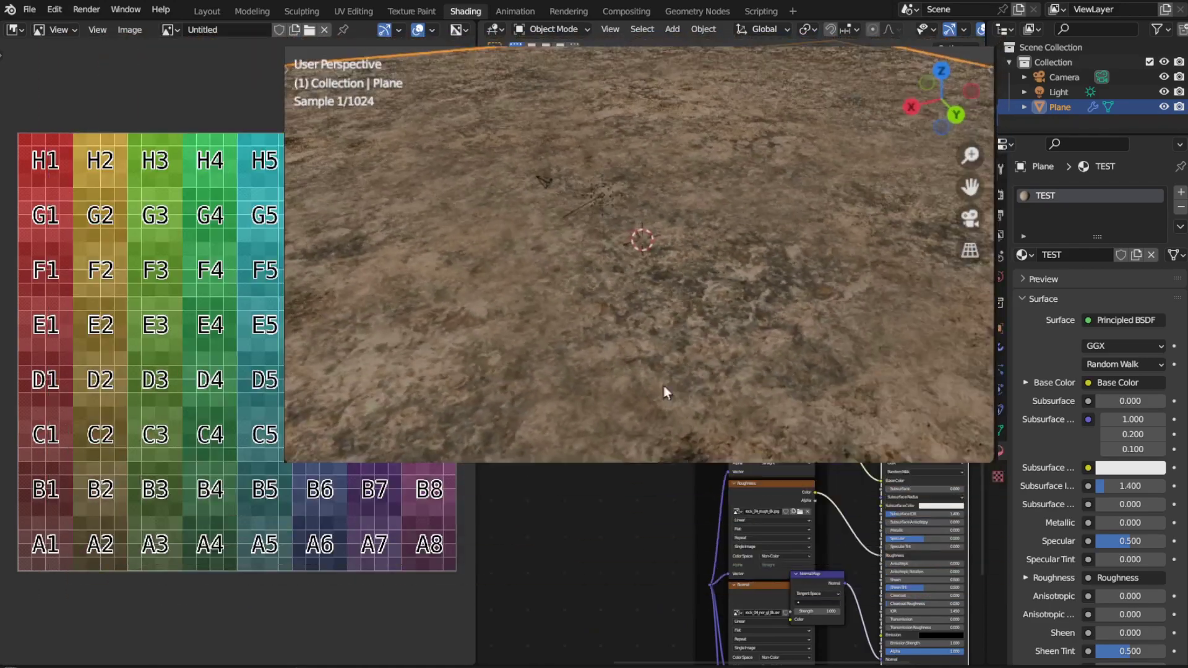
drag(585, 438, 836, 579)
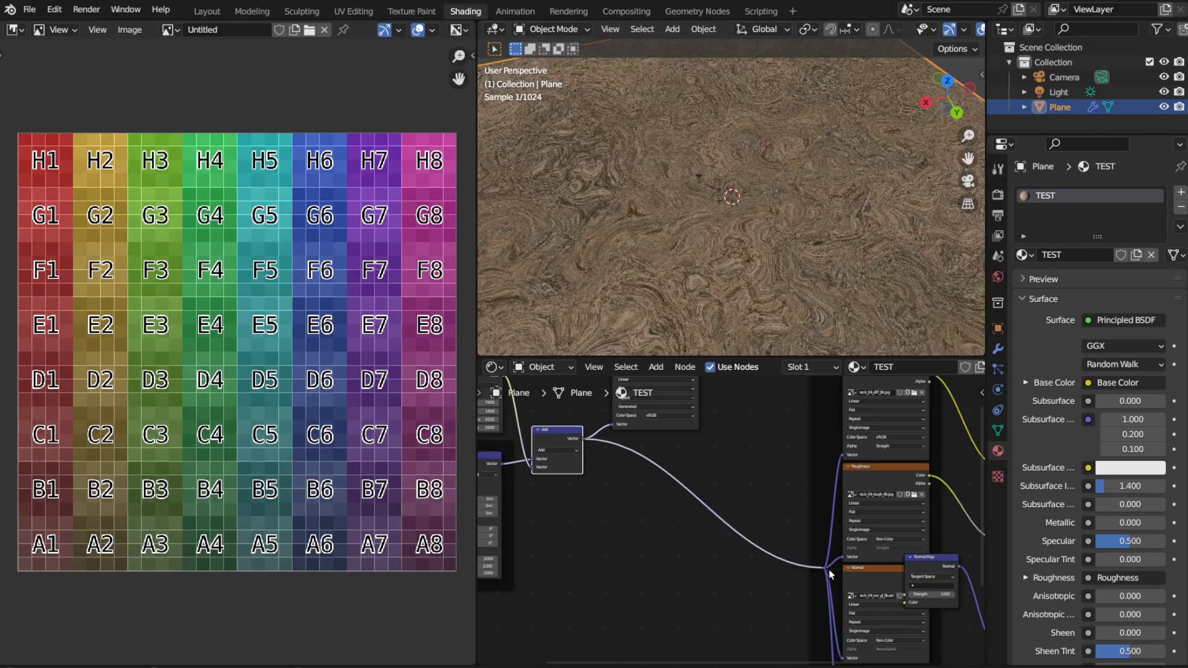
middle_drag(773, 245, 801, 209)
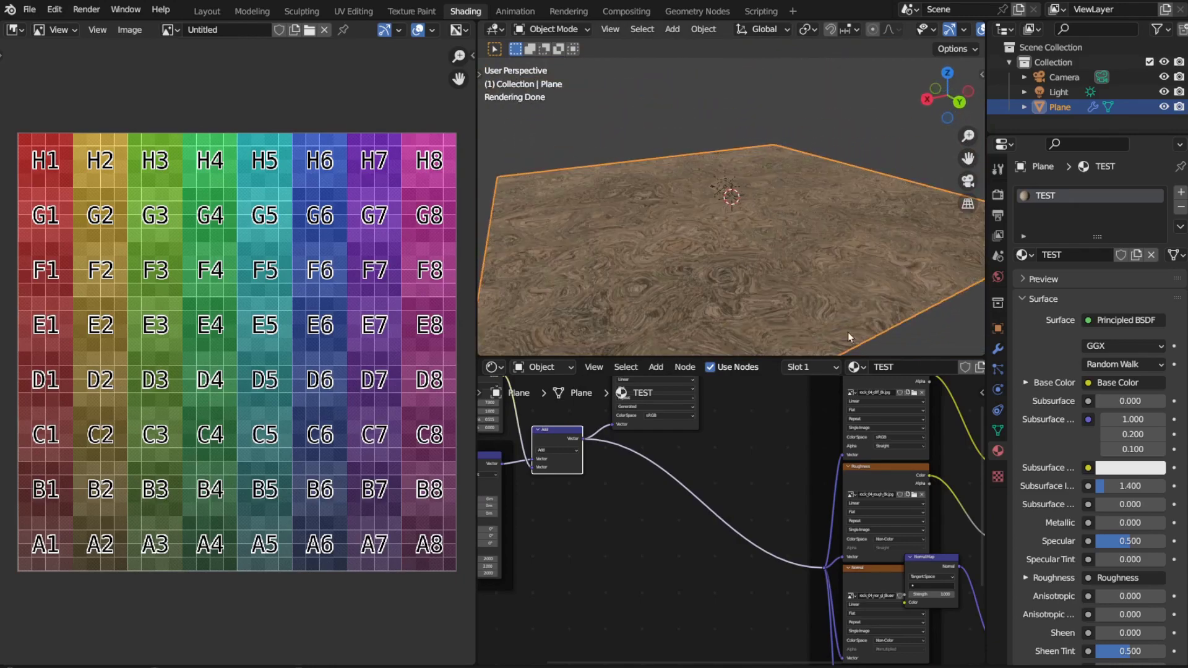
- Preview the color grid Image Texture node on the plane and shift the node away from the Add node to make room
middle_drag(656, 375, 699, 452)
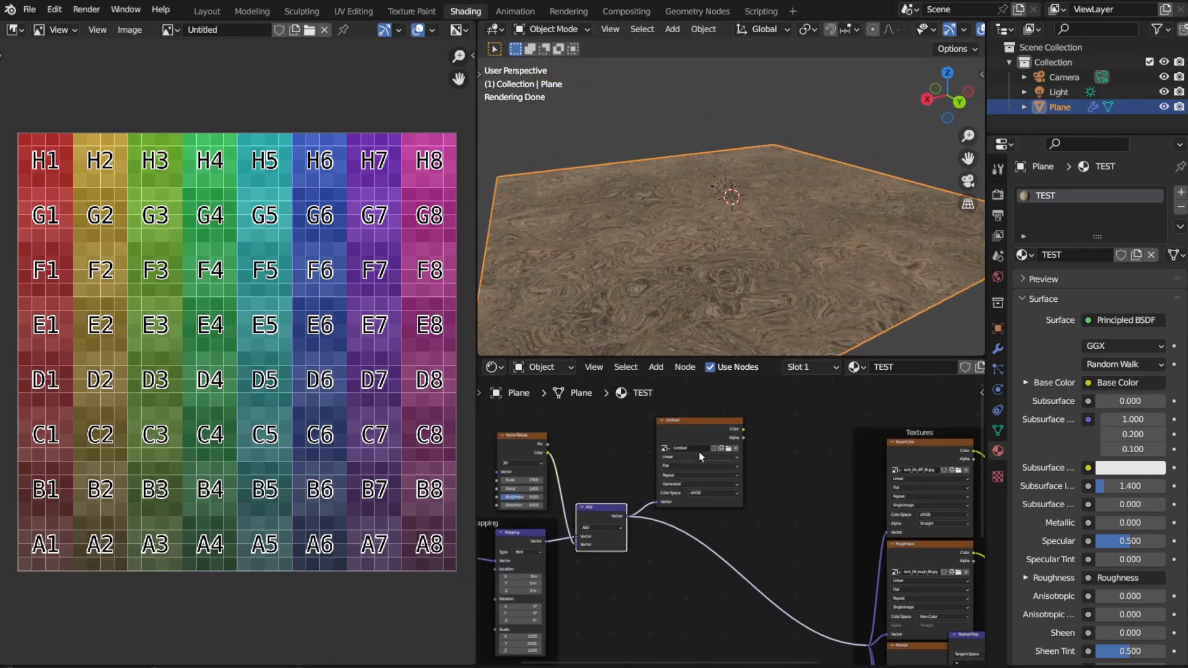
ctrl+shift+click(720, 452)
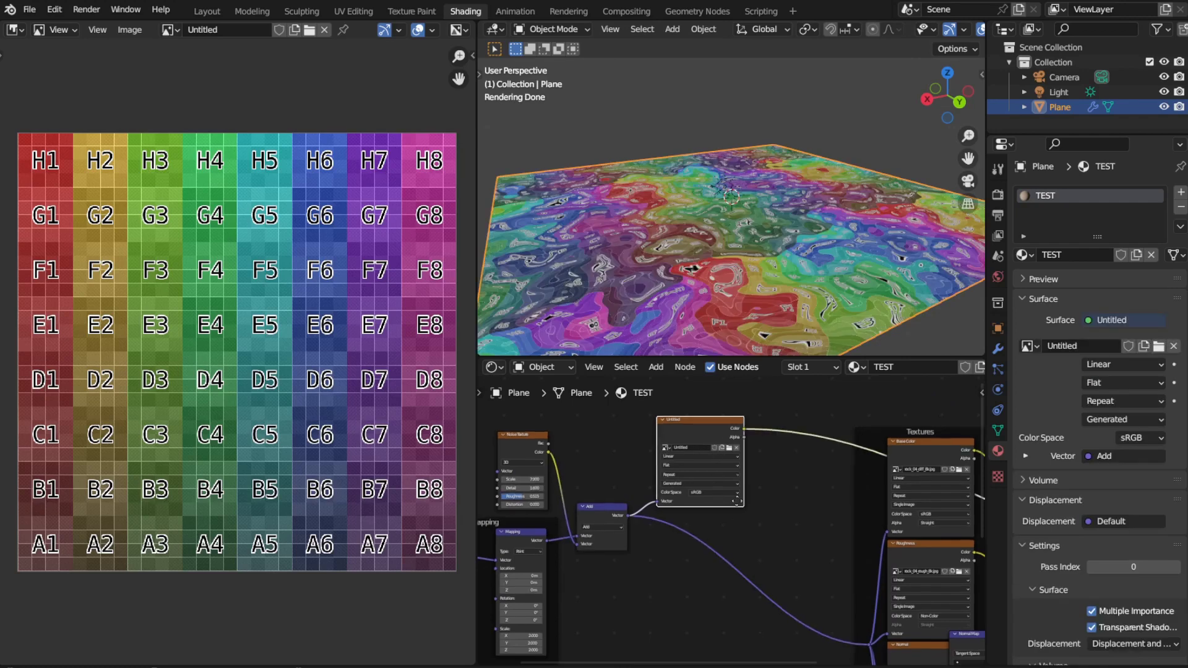
drag(715, 455, 773, 447)
- Insert a Vector Math node on the link between the Add node and the color grid Image Texture node
key(shift+a)
mouse_move(671, 497)
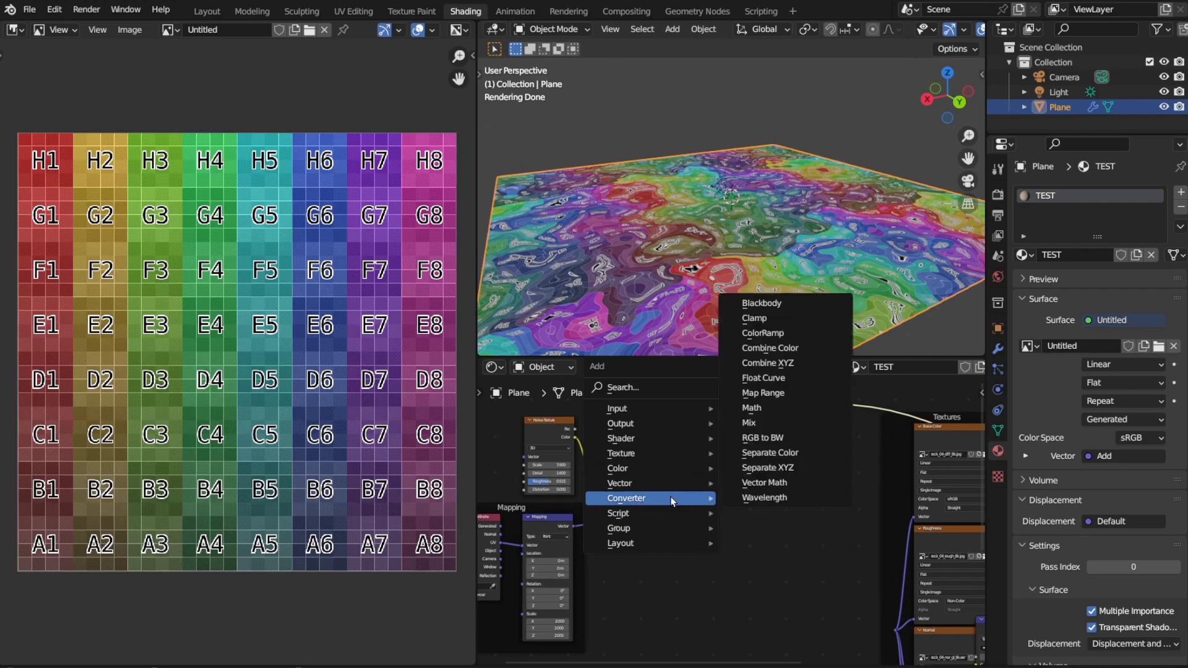
click(765, 482)
click(718, 499)
click(718, 495)
click(719, 501)
- Set the new Vector Math node's operation to Modulo with a second vector of 1, 1, 1
scroll(721, 504, up, 5)
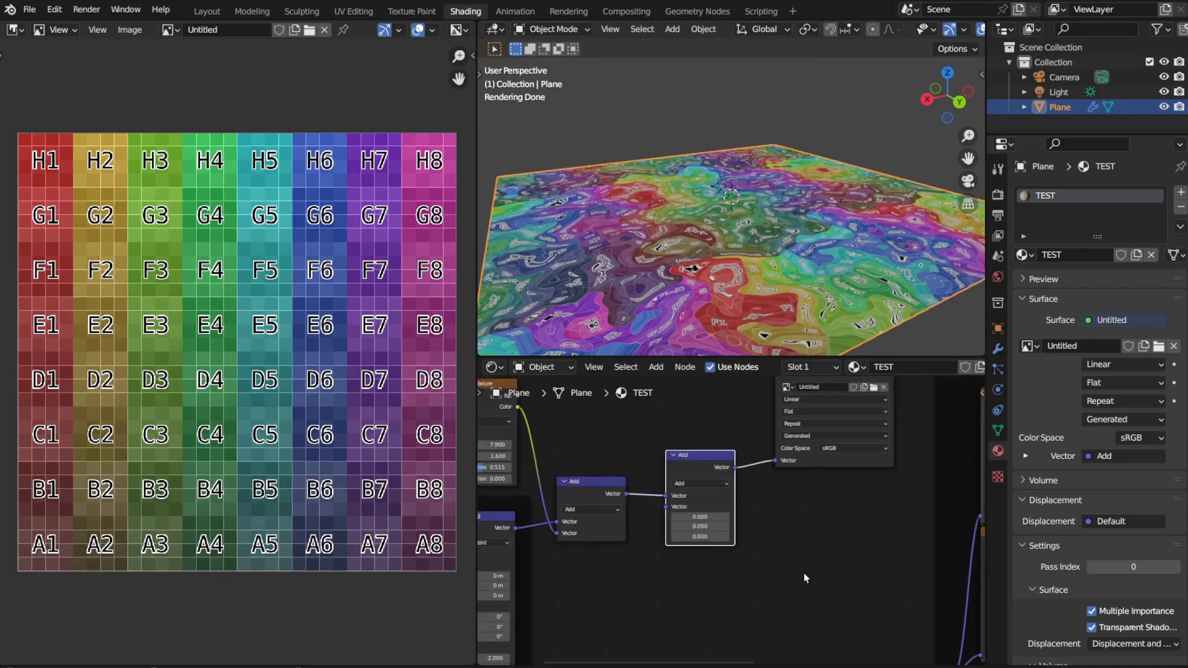
click(695, 452)
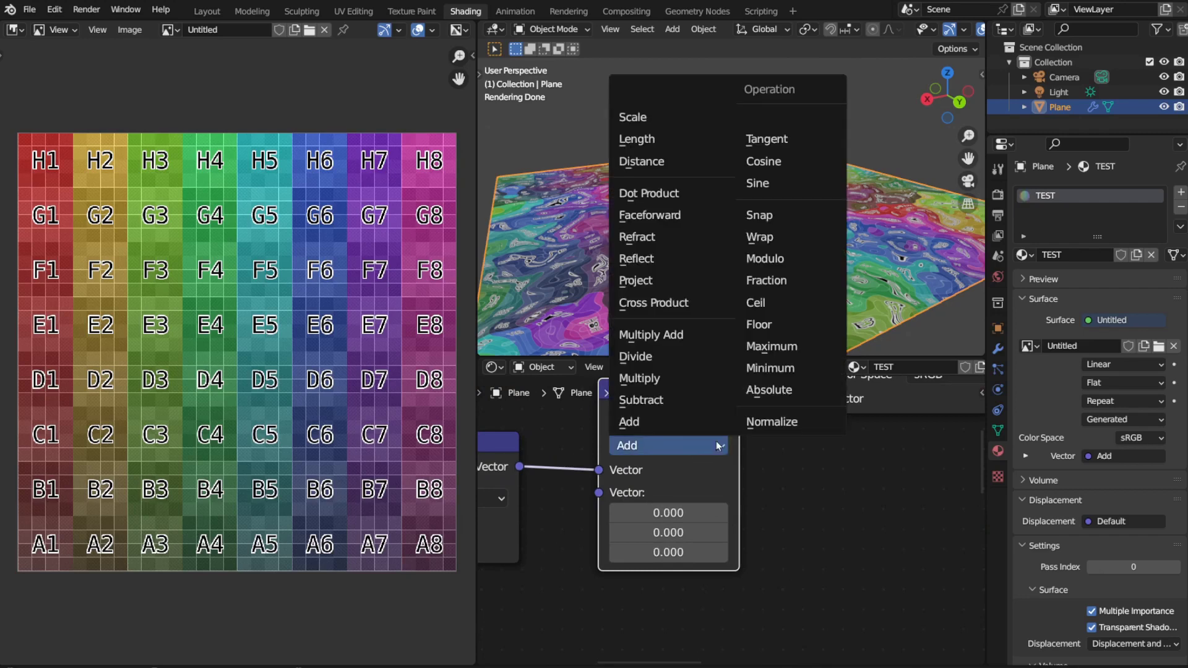
click(788, 268)
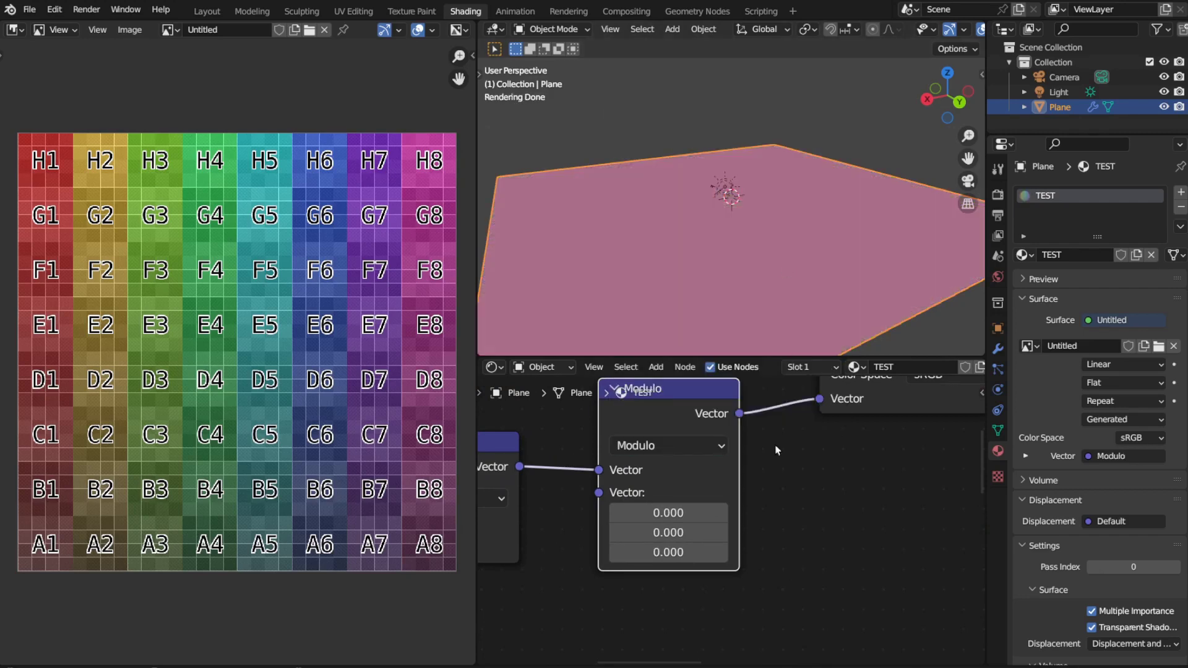
drag(668, 512, 668, 552)
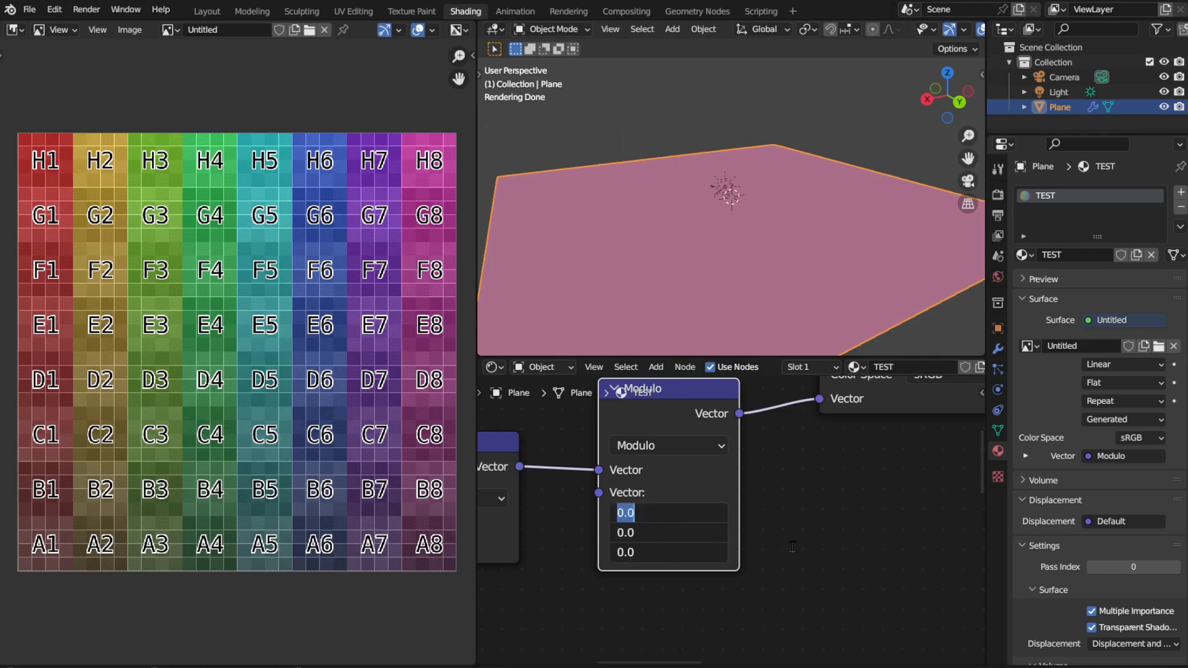
text(1)
key(Return)
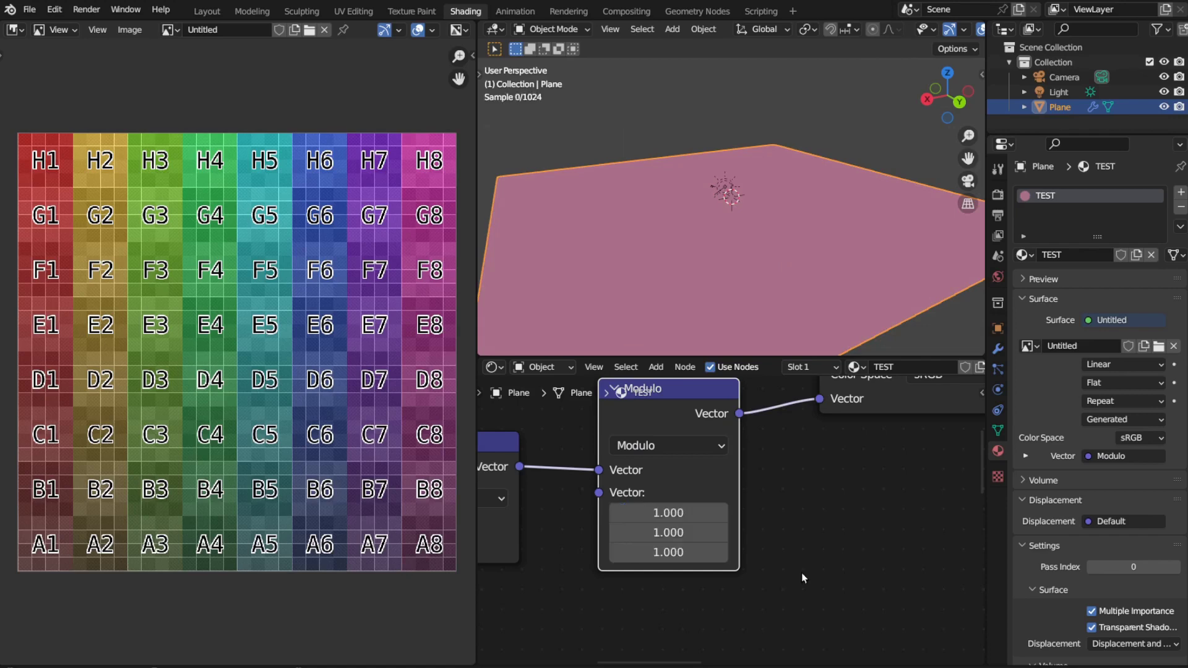
- Set the color grid Image Texture node's extension mode to Clip and inspect the pattern across the plane
middle_drag(791, 499, 744, 587)
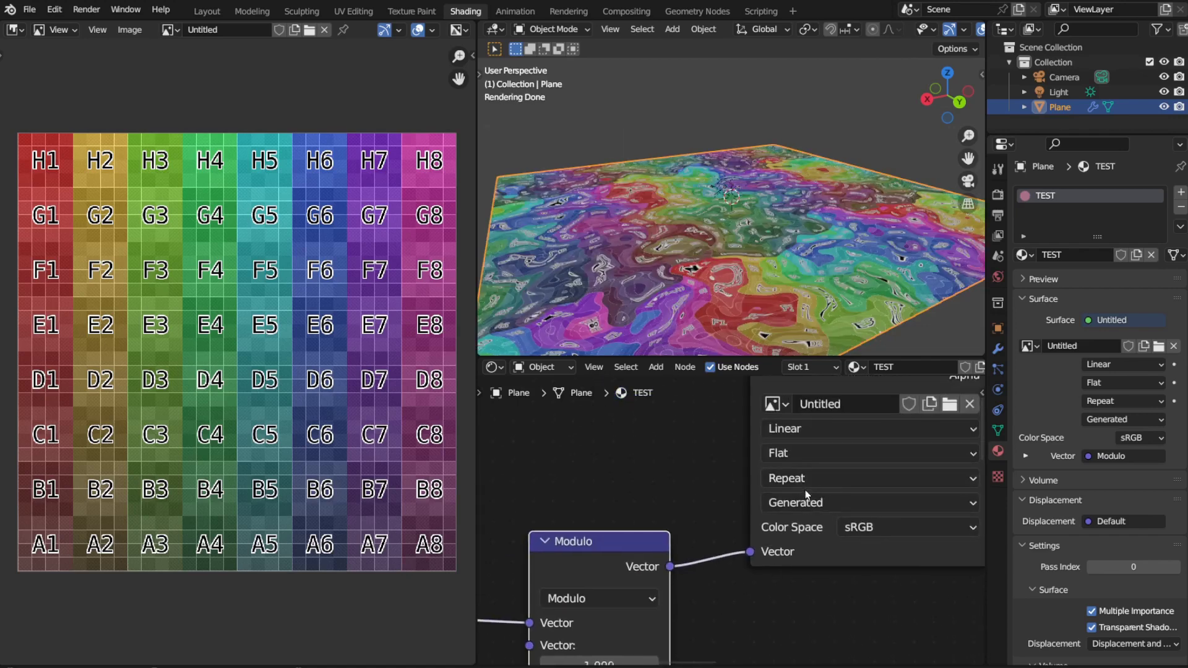
middle_drag(806, 495, 767, 516)
click(761, 500)
click(753, 564)
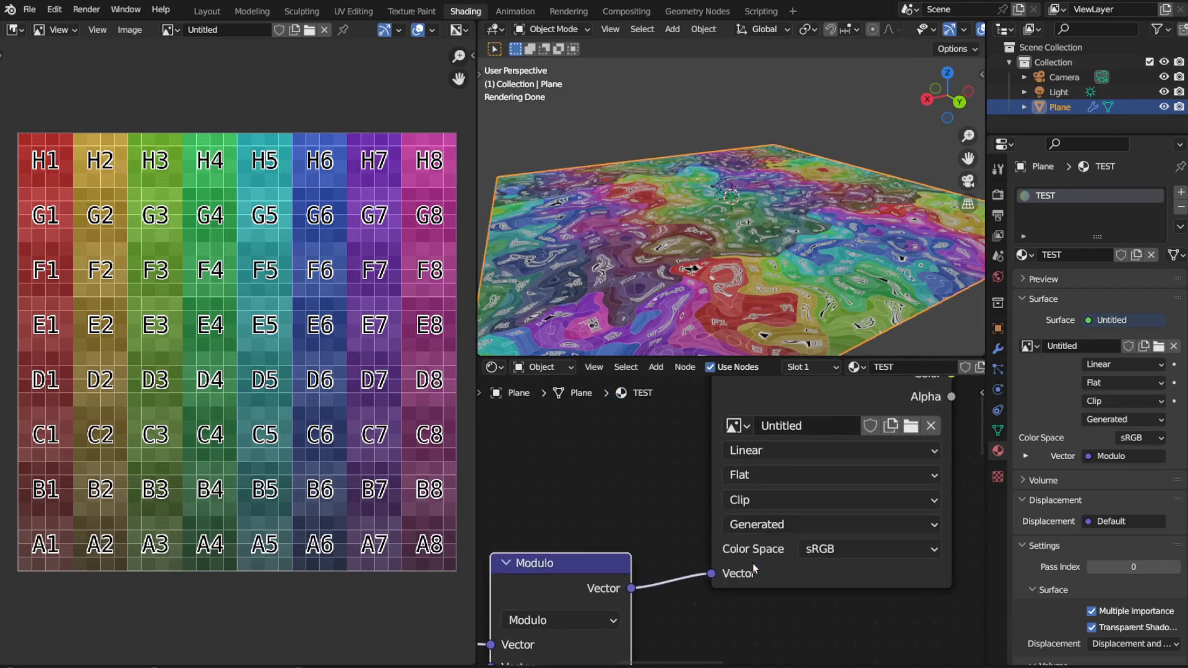
scroll(643, 243, down, 4)
middle_drag(642, 243, 702, 267)
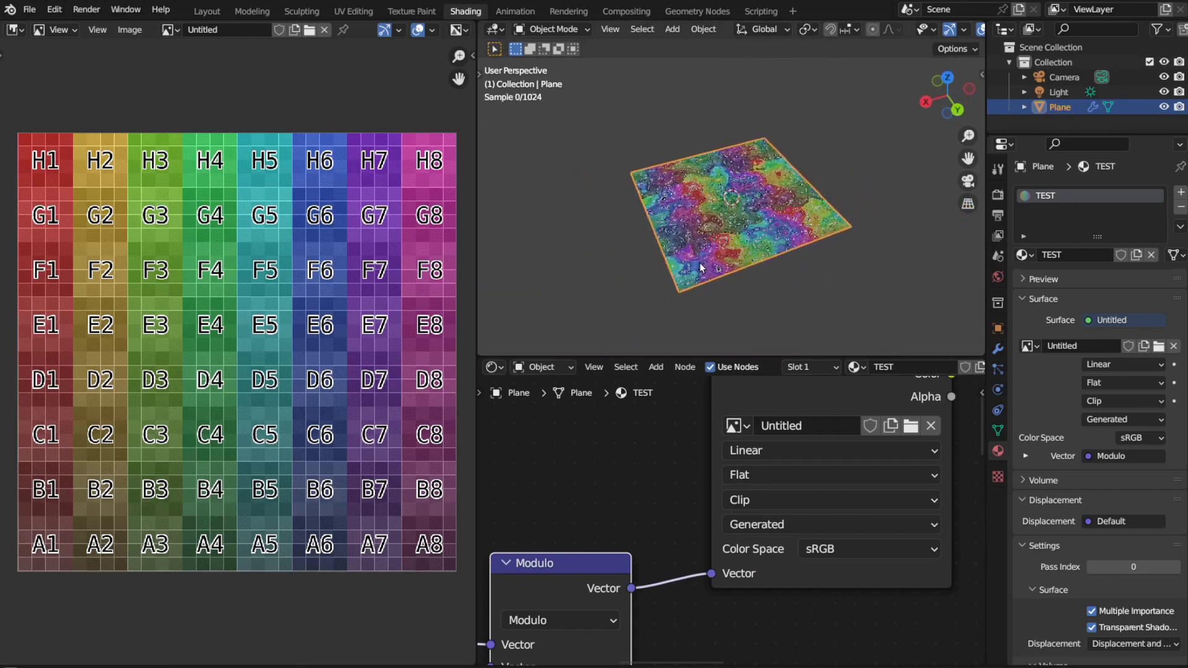
scroll(712, 257, up, 7)
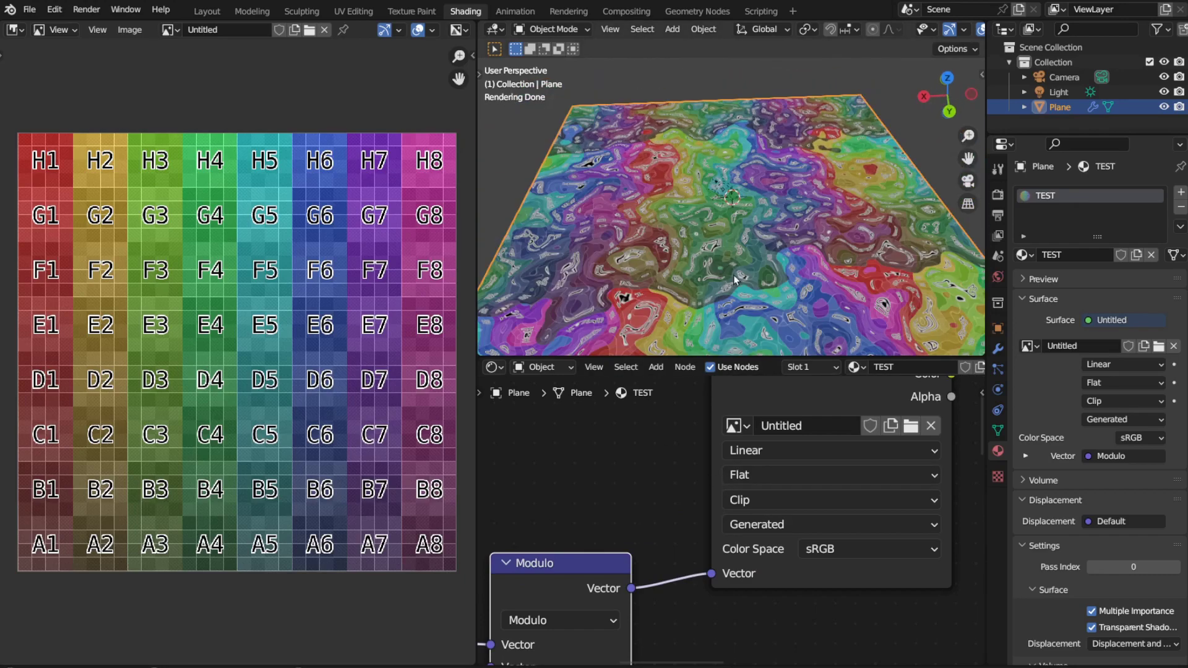
scroll(733, 274, down, 2)
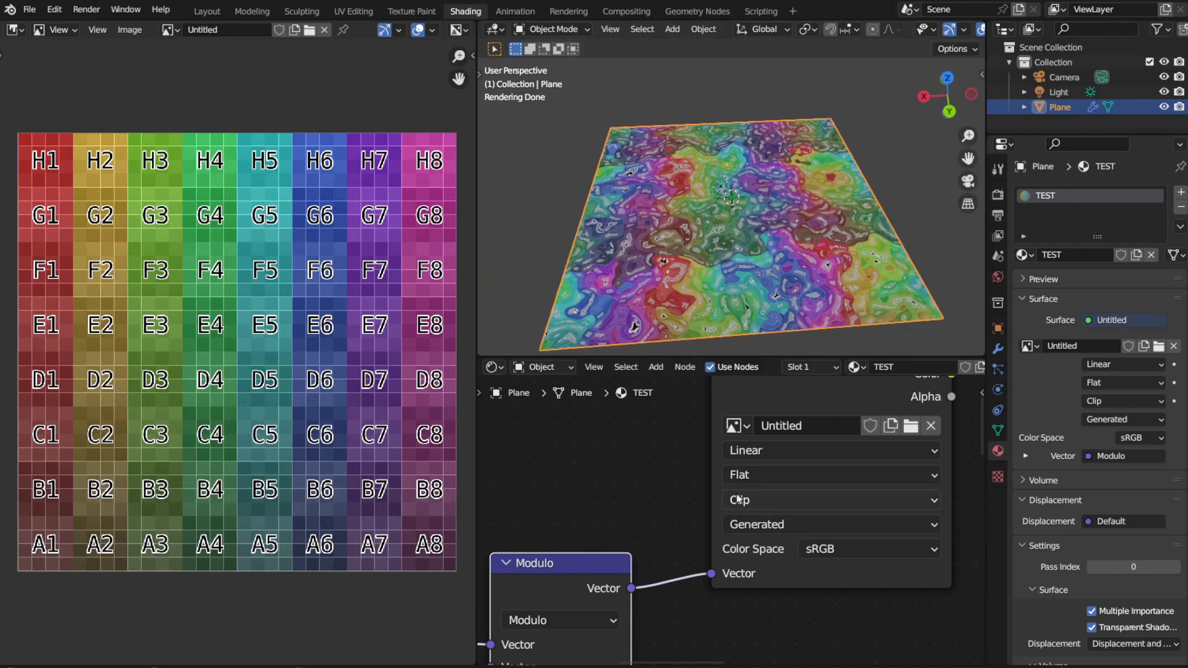
middle_drag(792, 260, 626, 317)
- Preview the Add node's vector output on the plane, followed by the Modulo node's output for comparison
middle_drag(604, 494, 664, 373)
scroll(707, 560, down, 3)
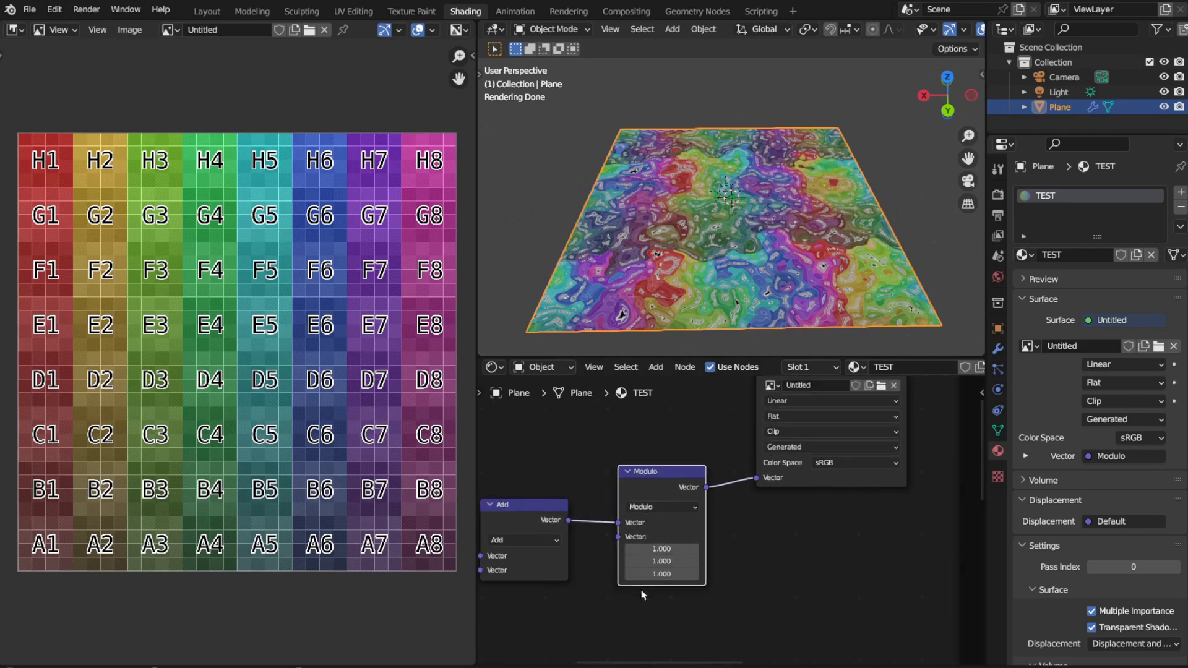
ctrl+shift+click(655, 519)
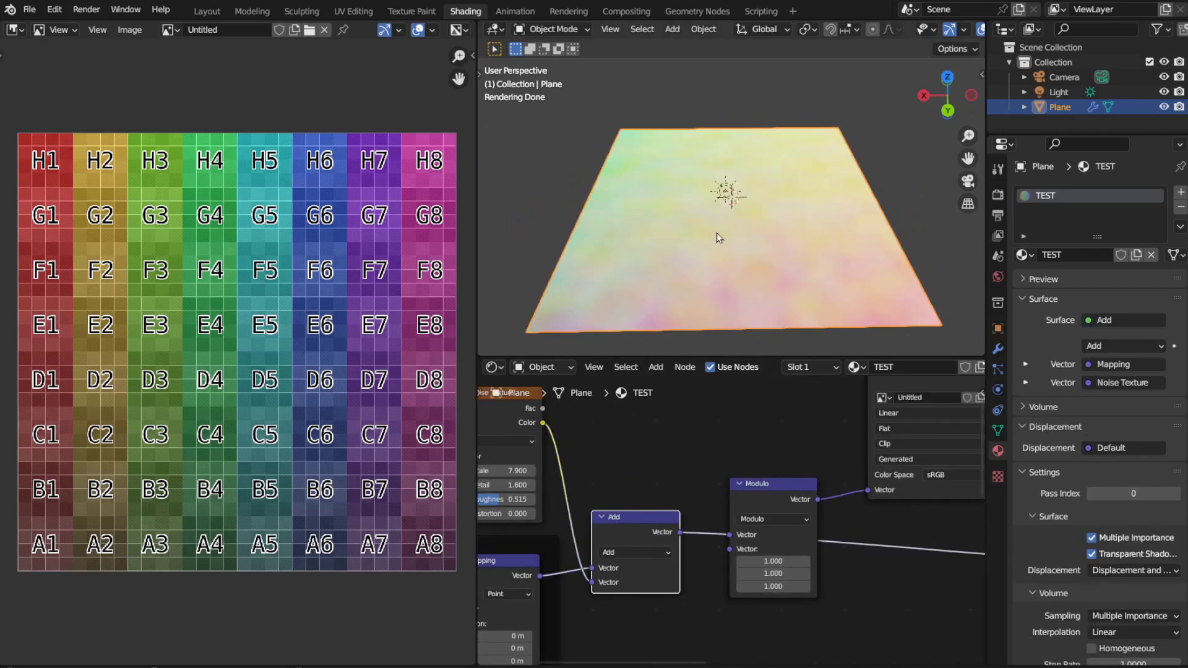
scroll(716, 235, up, 3)
scroll(713, 243, down, 4)
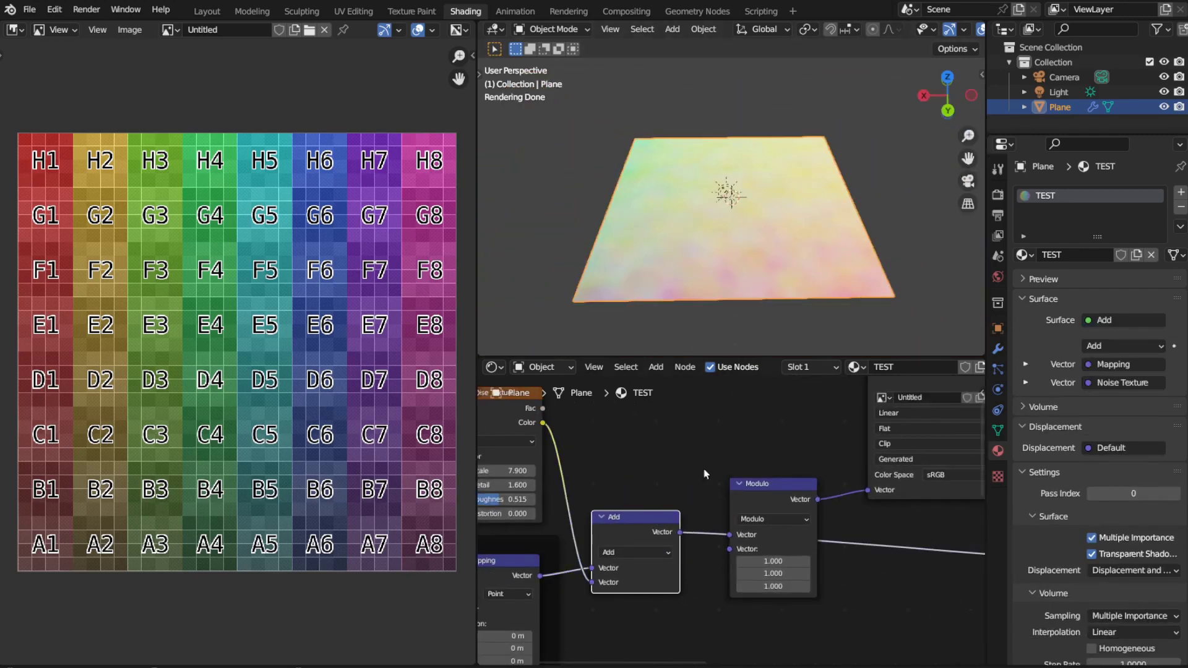
ctrl+shift+click(770, 492)
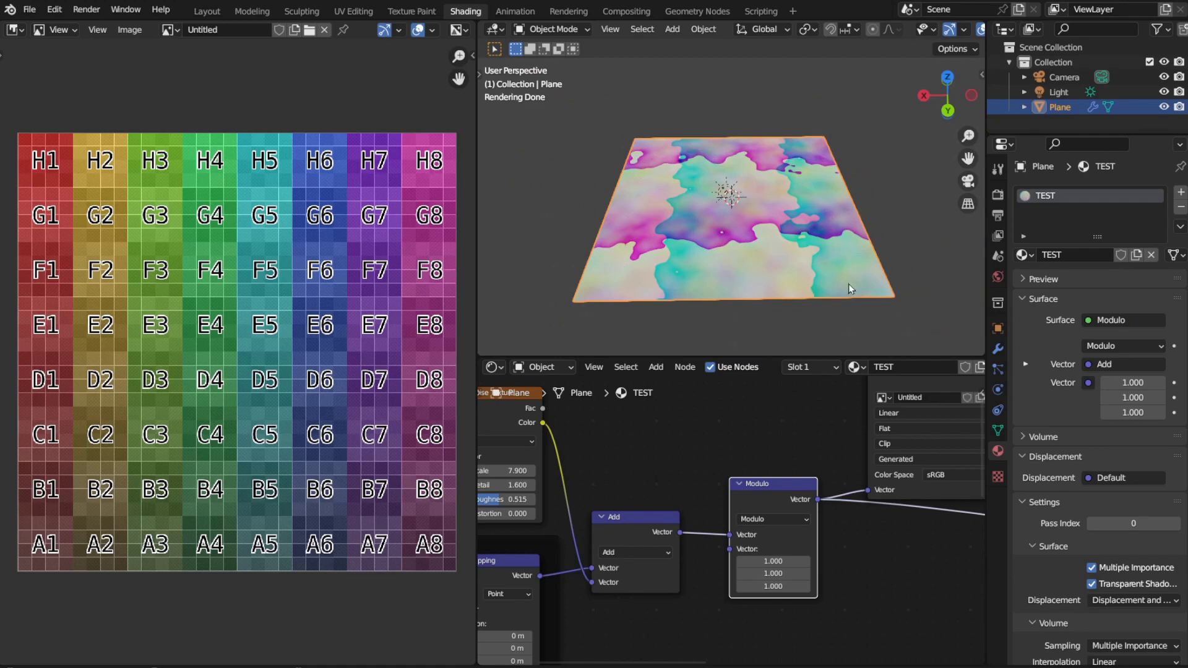
- Set the Z component of the Modulo node's second vector to 0
middle_drag(620, 477, 751, 468)
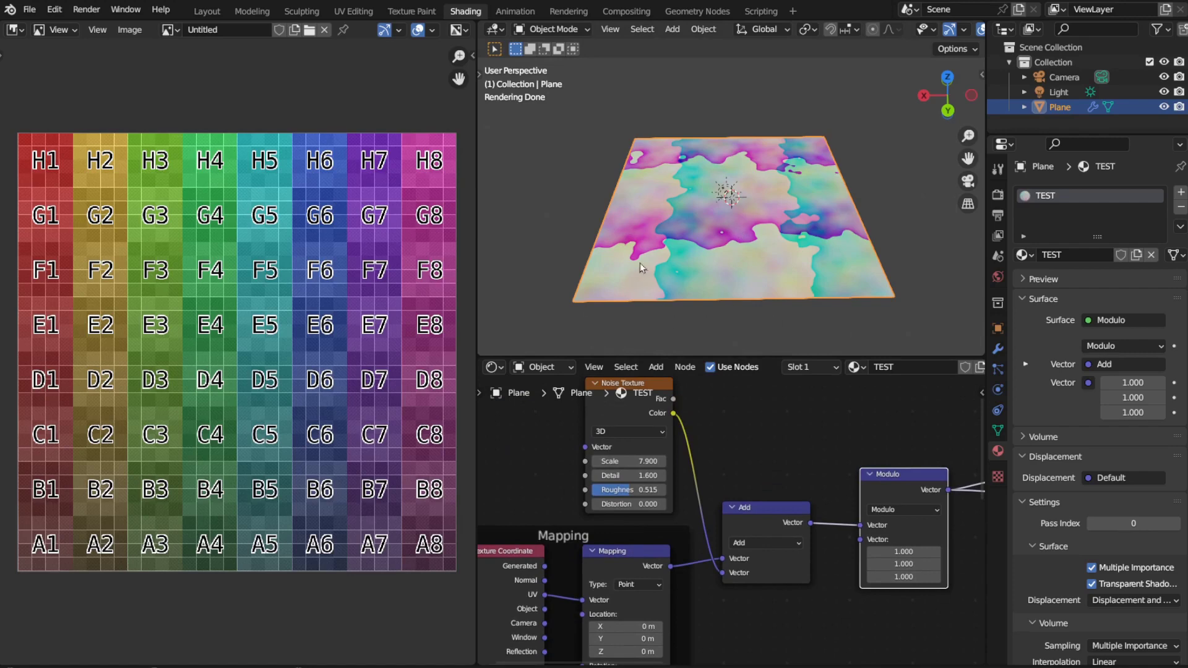
middle_drag(758, 450, 786, 439)
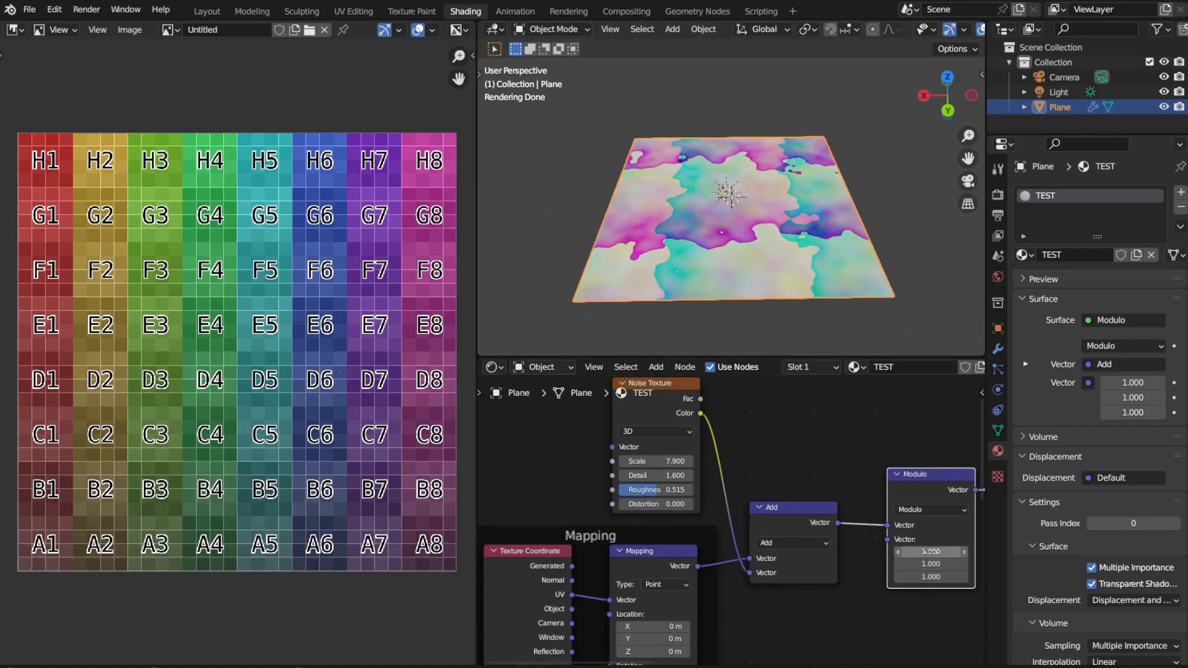
click(923, 577)
text(0)
key(Return)
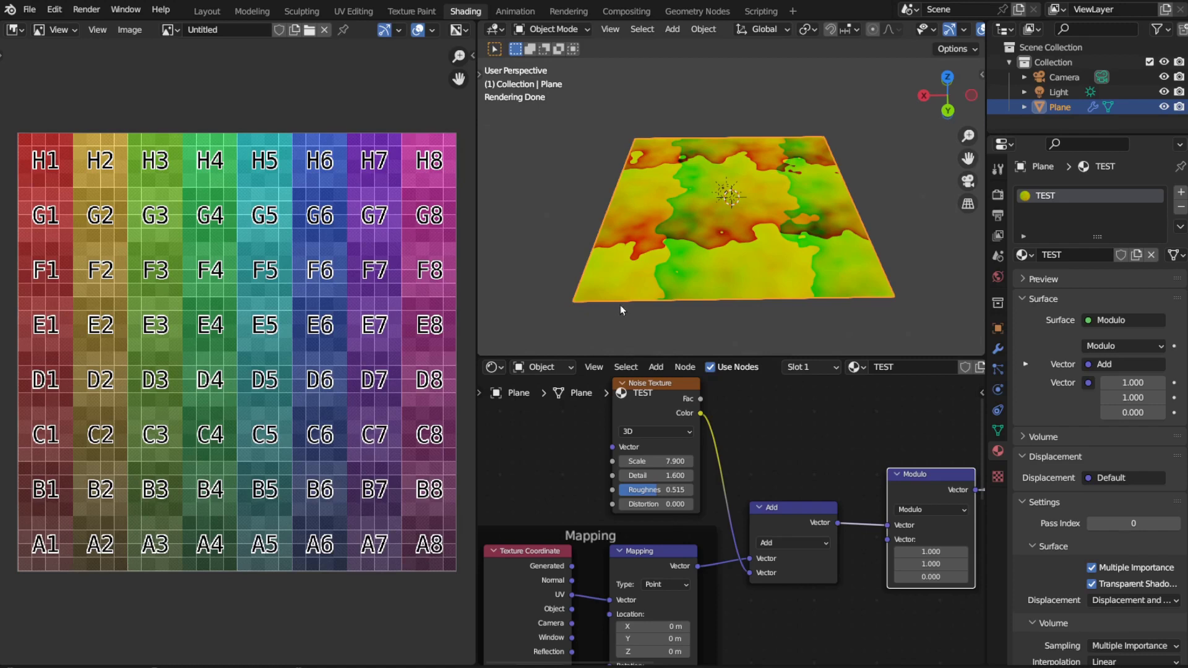
- Duplicate the Add node onto the Modulo node's preview output link and set the copy's operation to Subtract
middle_drag(735, 489, 644, 260)
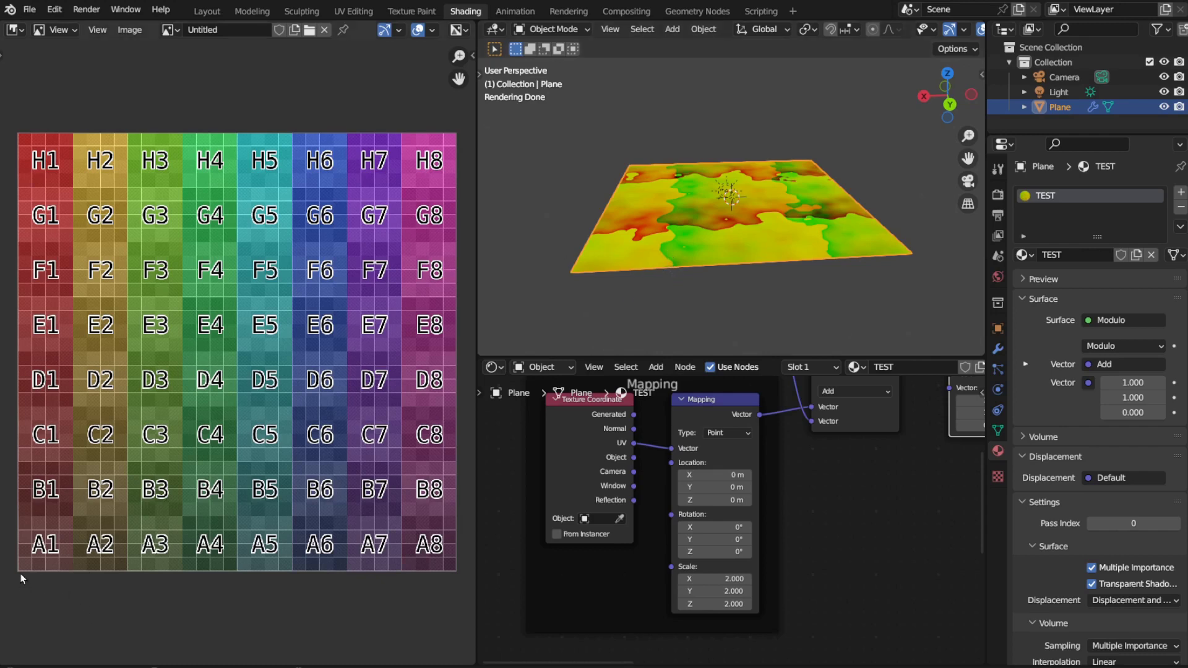
middle_drag(792, 230, 758, 171)
middle_drag(920, 476, 663, 621)
drag(733, 475, 707, 533)
click(613, 528)
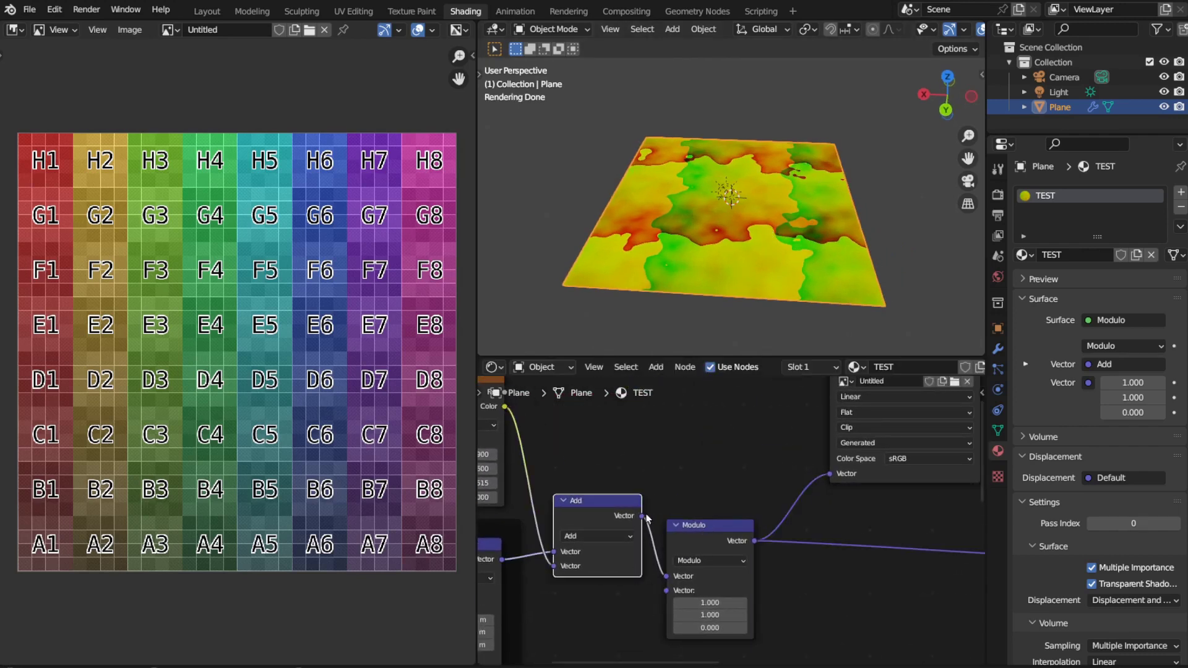
key(shift+d)
click(895, 552)
middle_drag(900, 598, 890, 581)
click(847, 555)
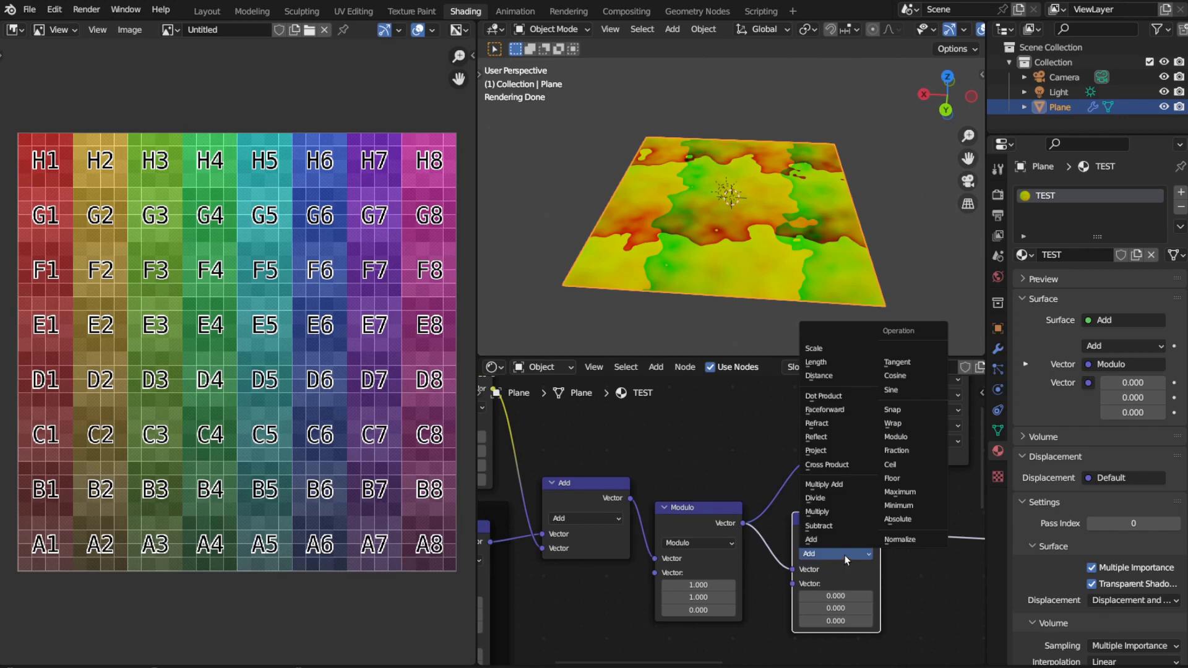
click(843, 526)
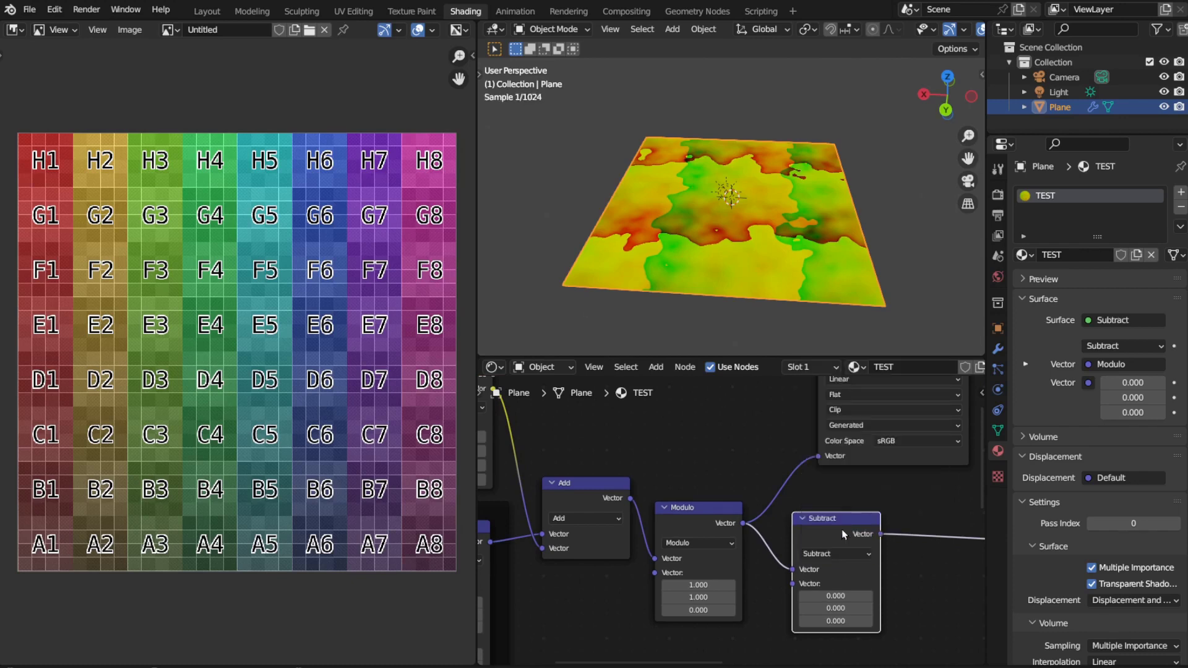
- Connect the Noise Texture's Color output to the Subtract node's second Vector input and inspect the pattern on the plane
middle_drag(669, 472, 799, 492)
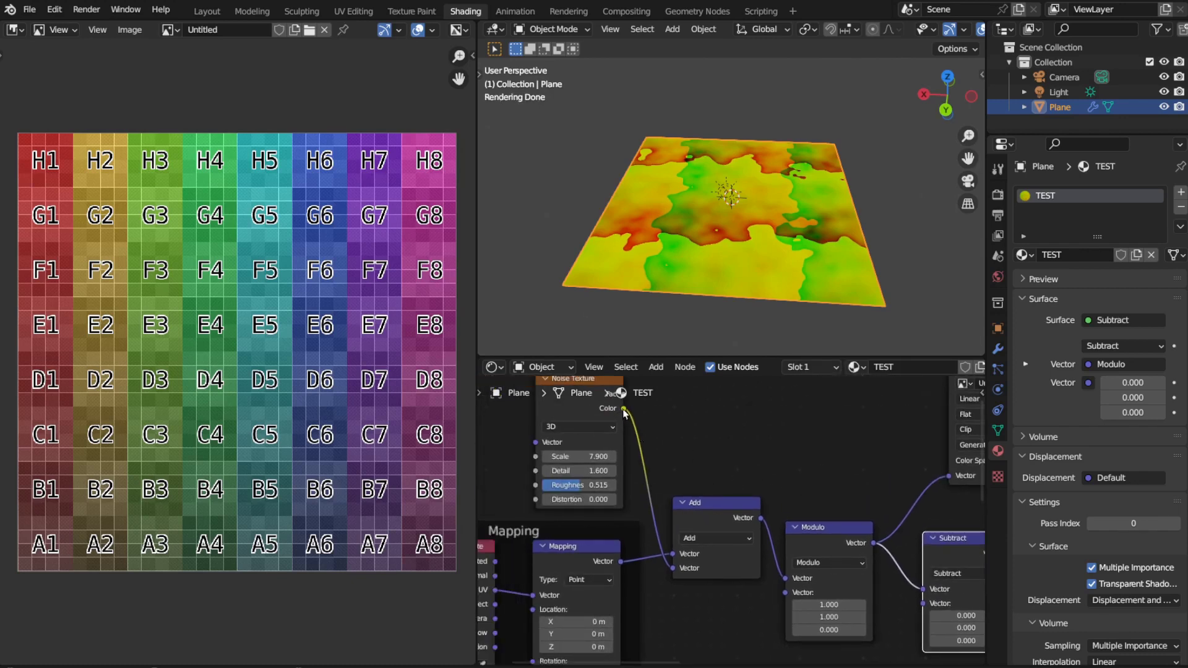
drag(624, 411, 921, 609)
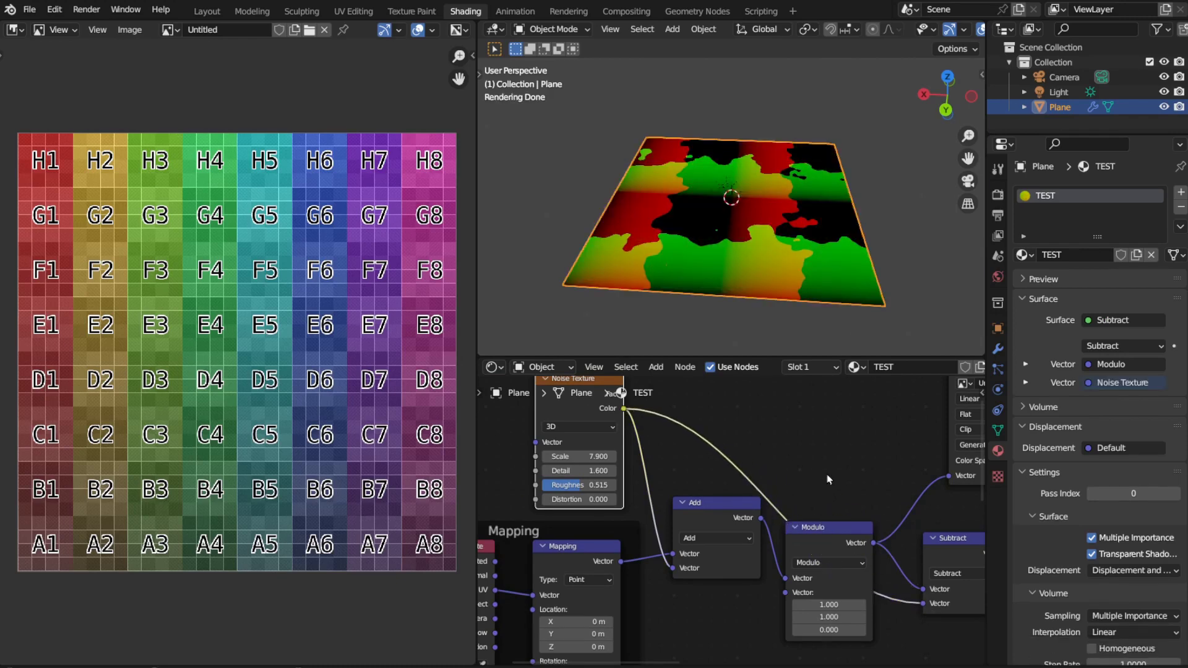
scroll(795, 265, up, 4)
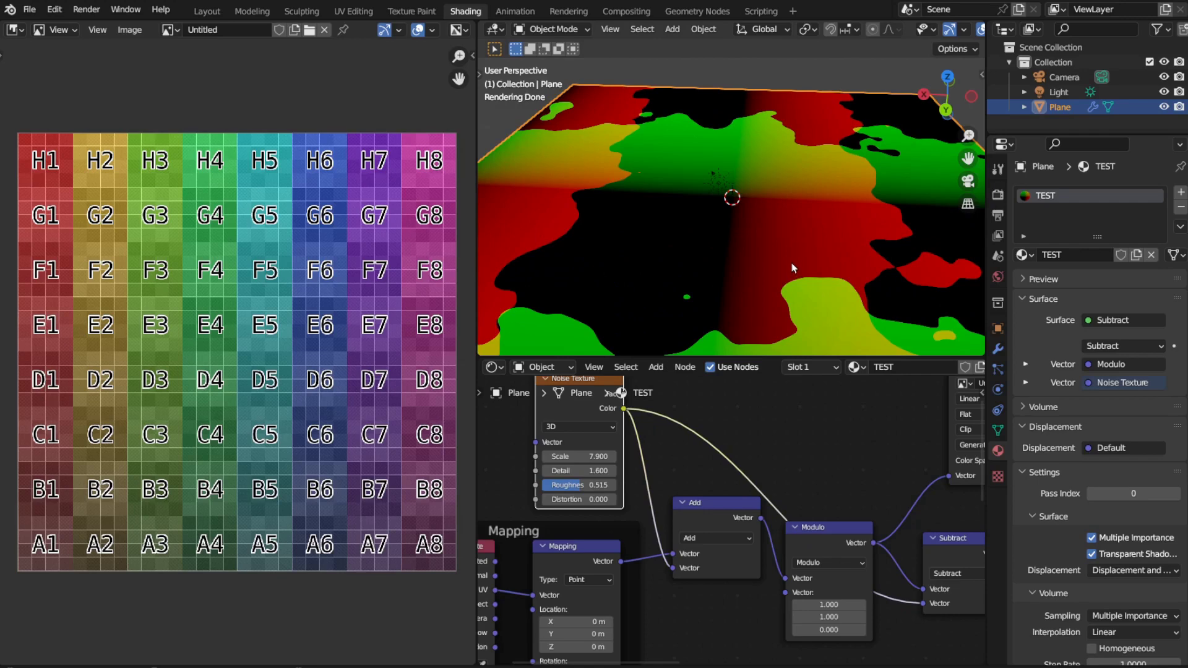
scroll(794, 268, down, 1)
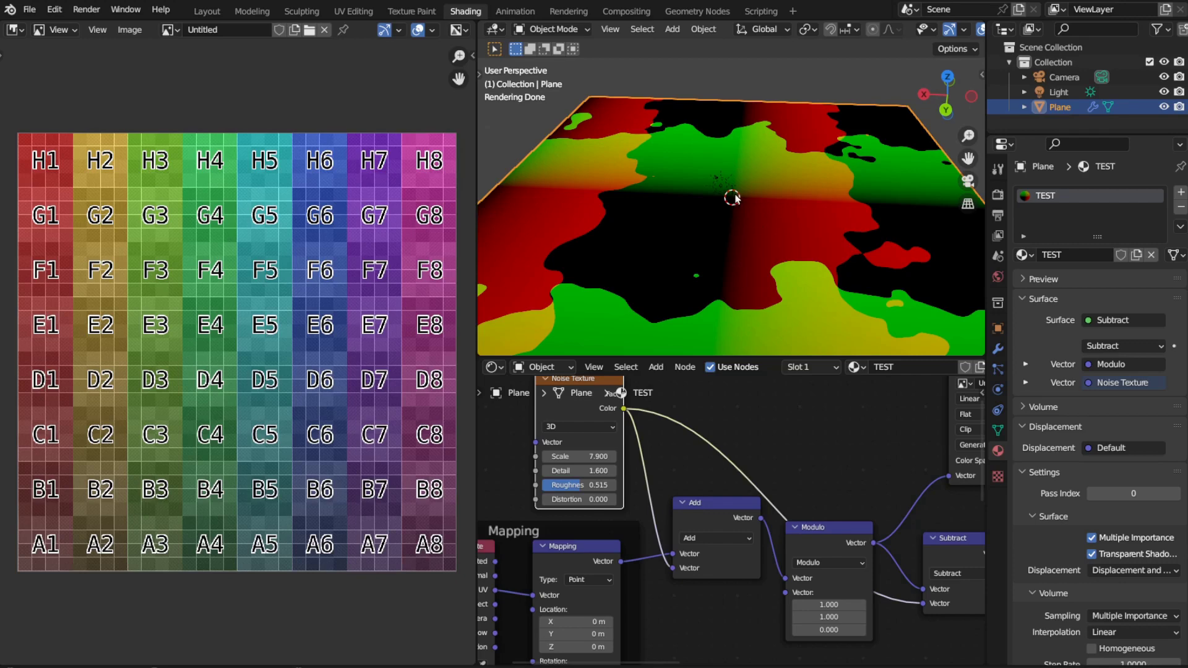
scroll(735, 198, down, 3)
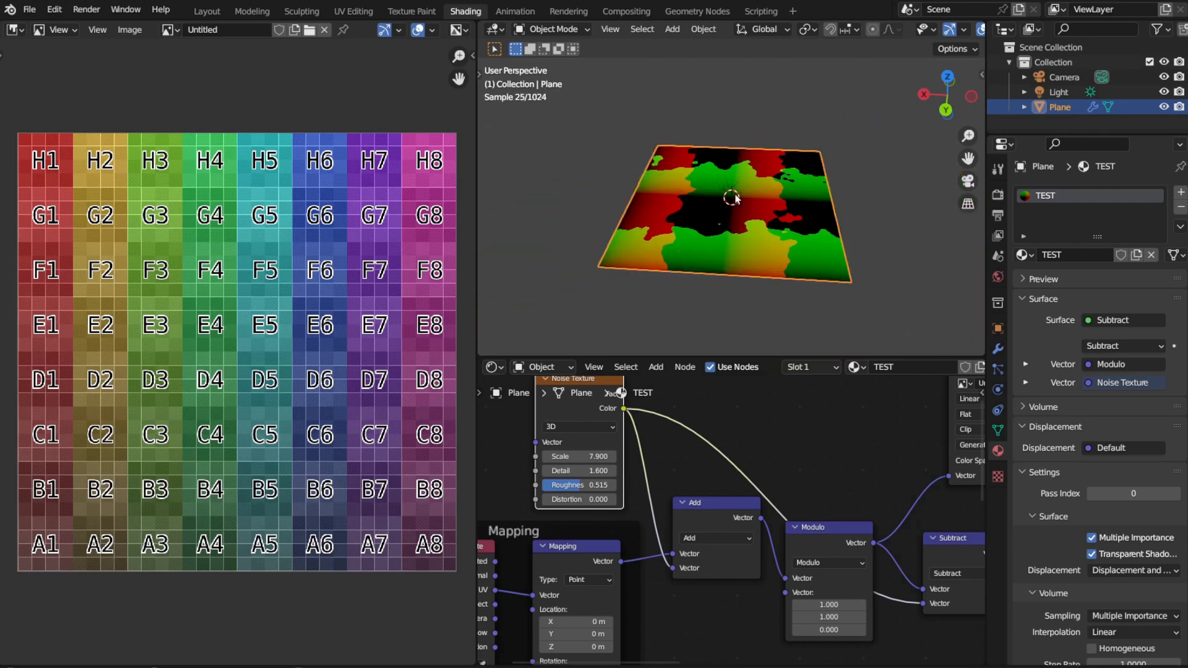
scroll(735, 198, up, 1)
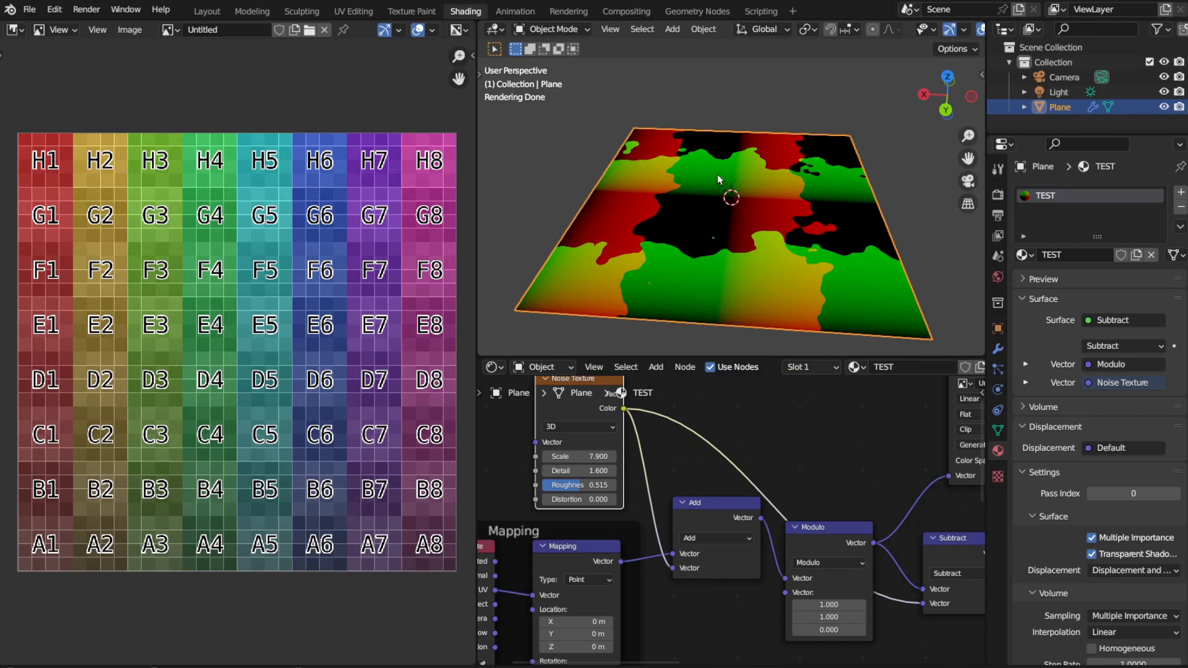
middle_drag(789, 306, 726, 235)
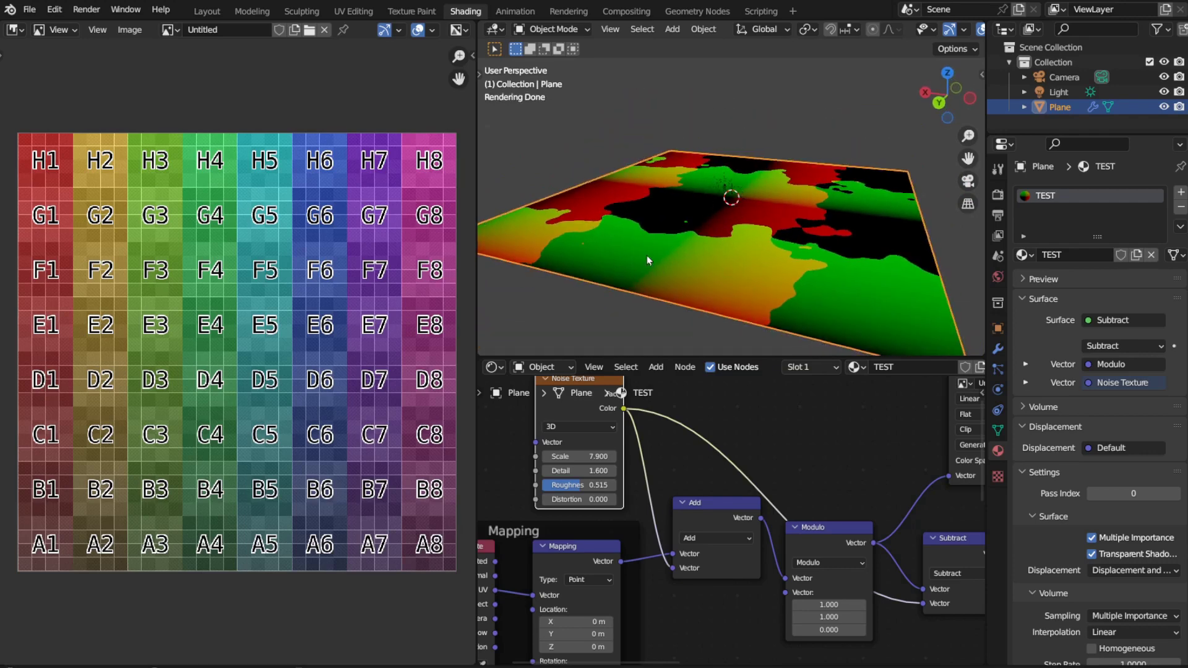
middle_drag(702, 277, 648, 283)
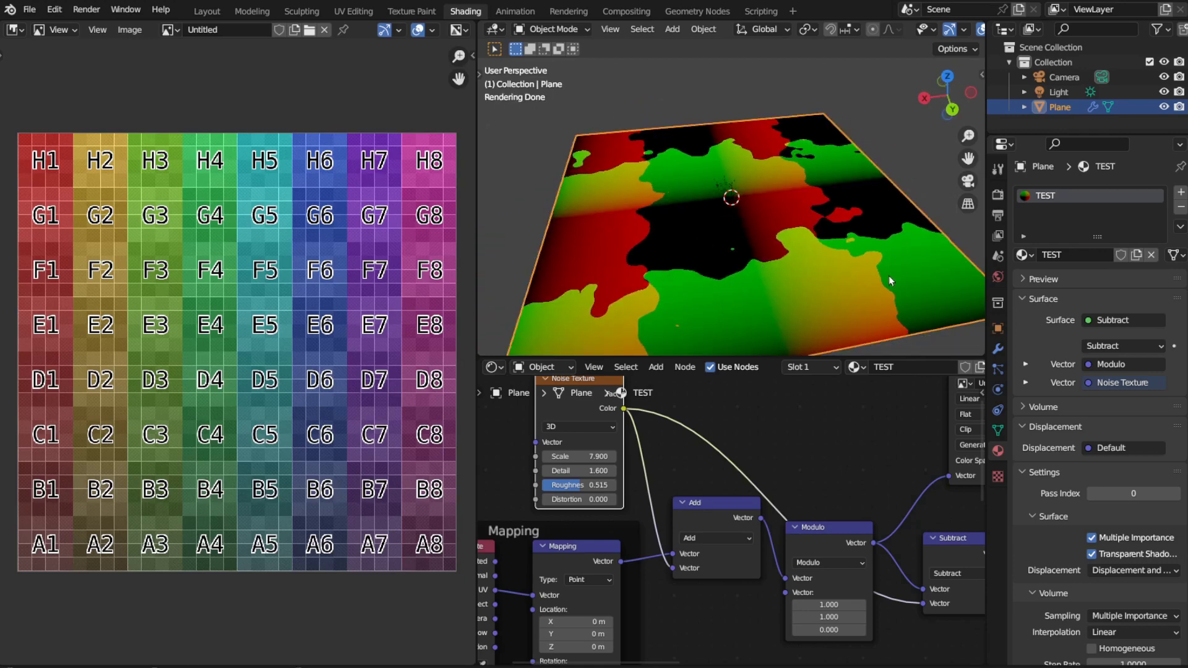
- Preview the Modulo node's output on the plane, followed by the Subtract node's output for comparison
middle_drag(758, 217, 753, 122)
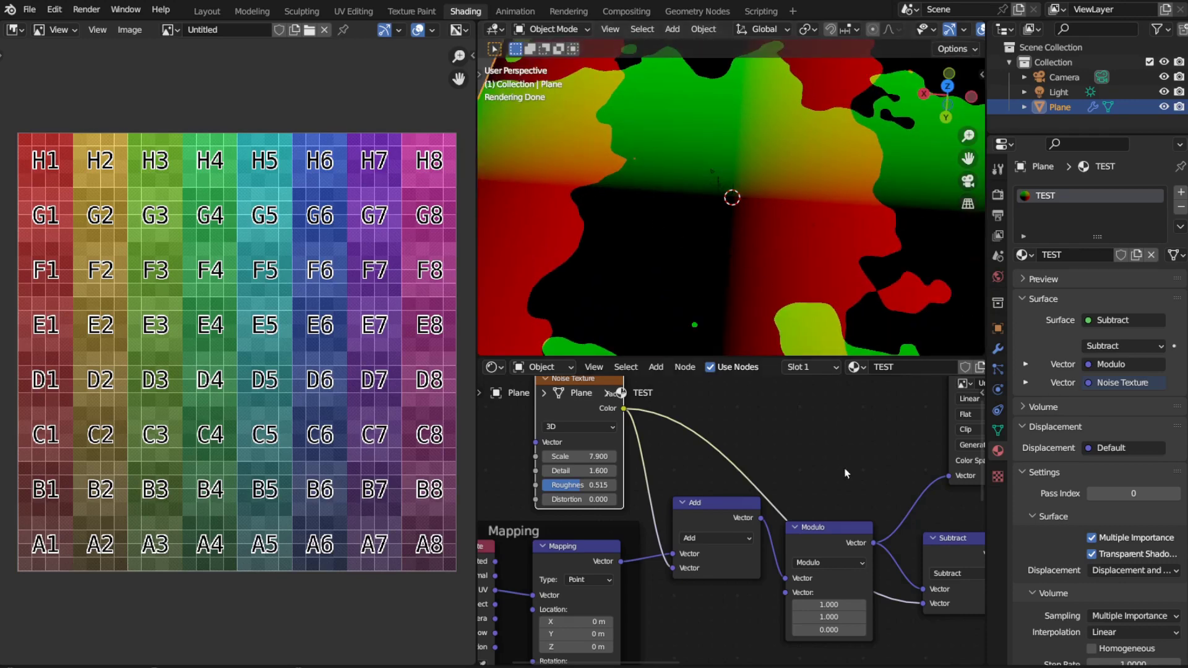
middle_drag(847, 473, 812, 453)
ctrl+shift+click(805, 514)
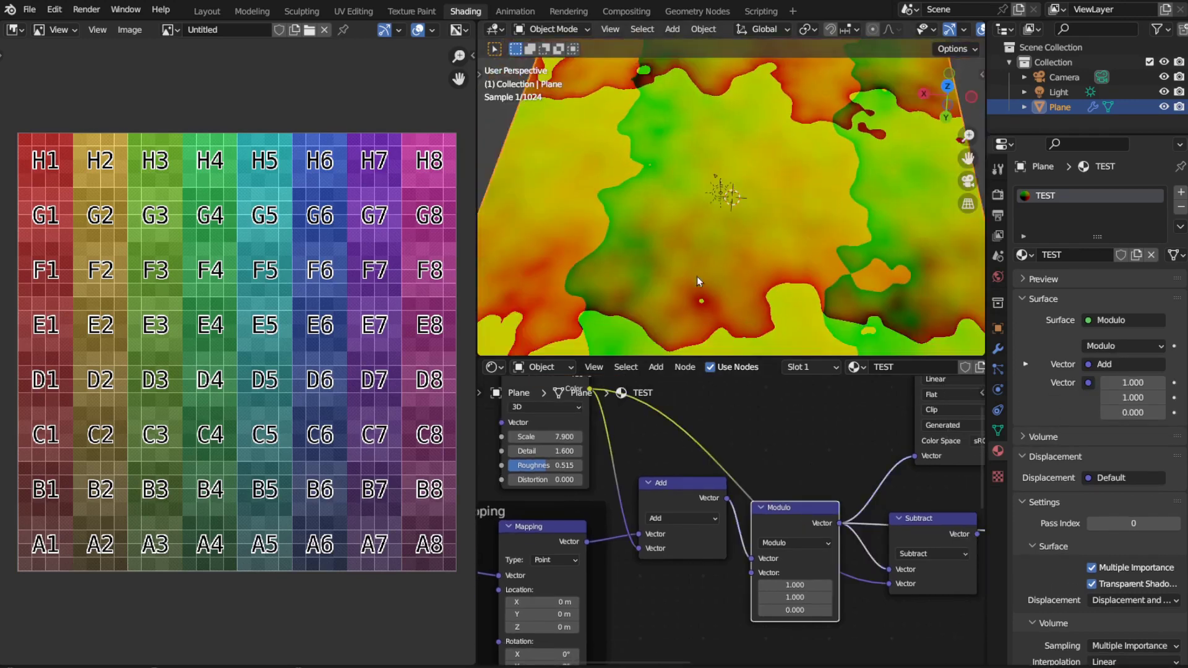
middle_drag(697, 276, 743, 235)
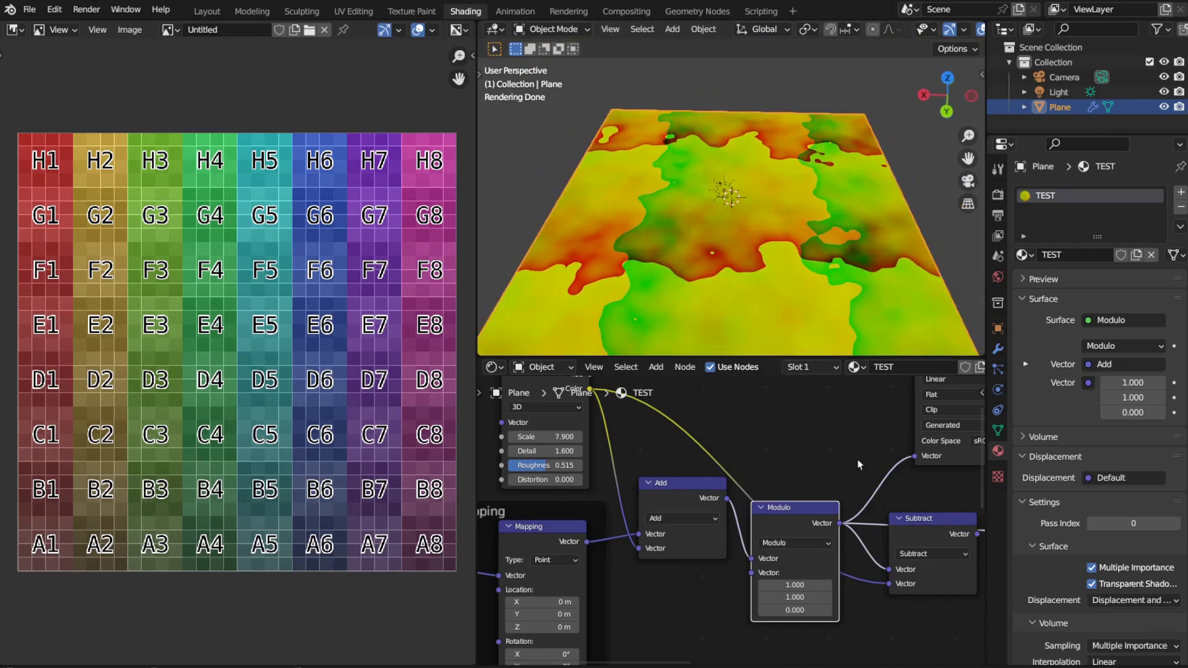
middle_drag(858, 464, 808, 490)
middle_drag(609, 472, 691, 522)
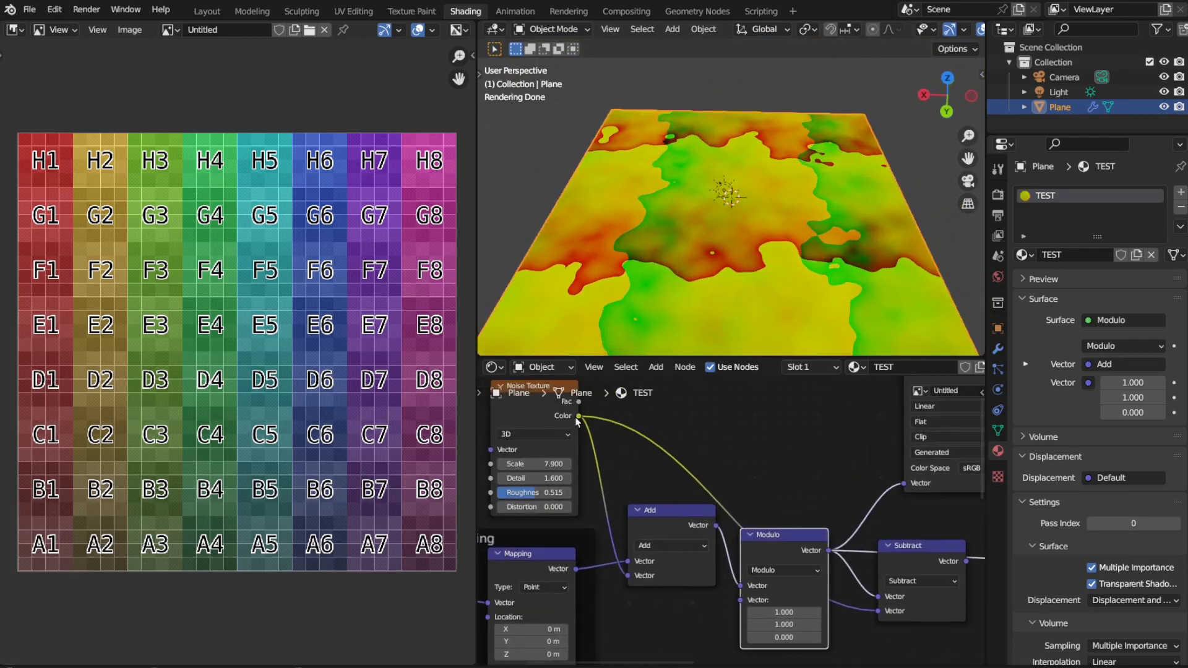
middle_drag(757, 567, 664, 541)
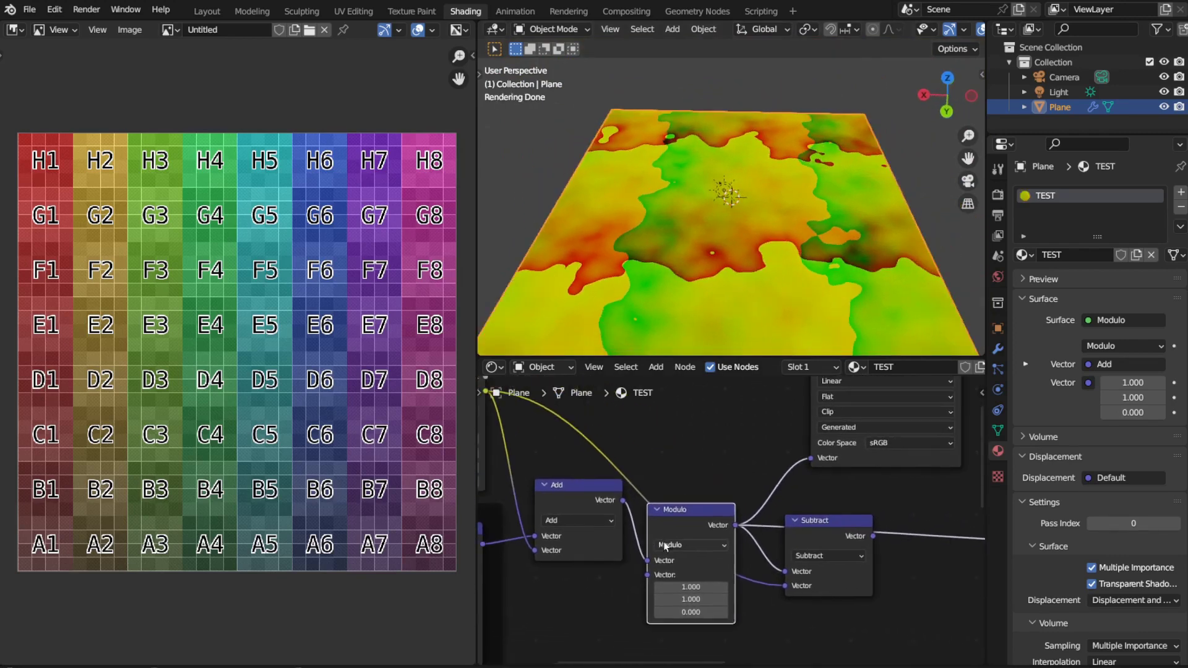
middle_drag(814, 543, 780, 541)
ctrl+shift+click(785, 527)
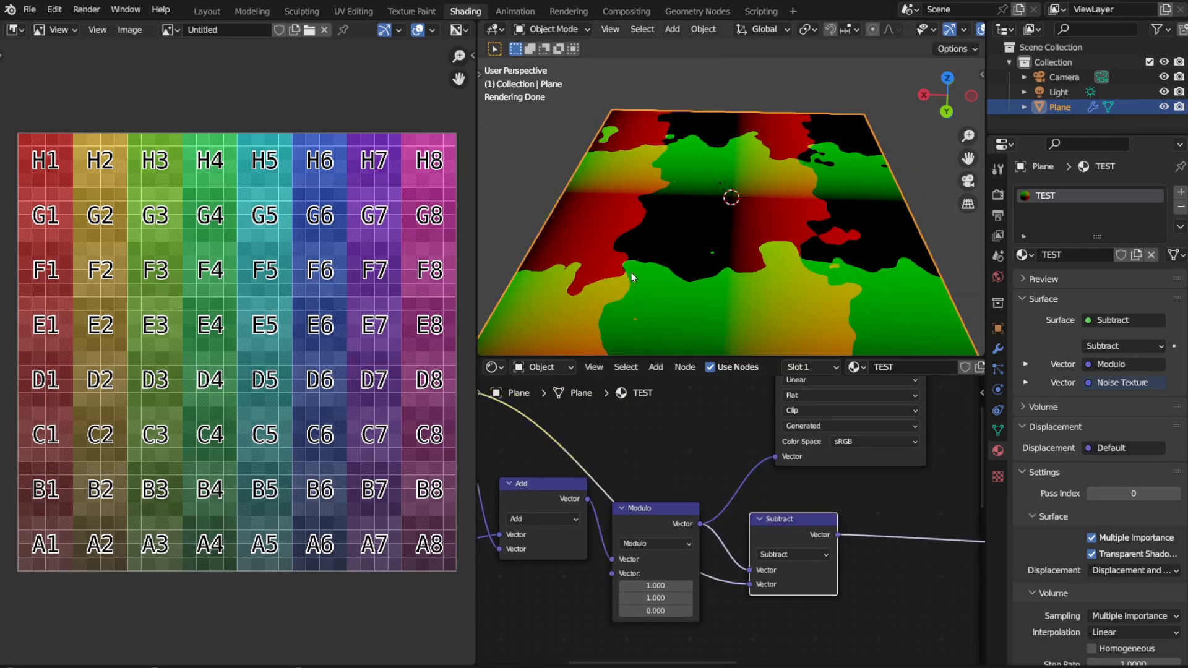
middle_drag(764, 237, 746, 232)
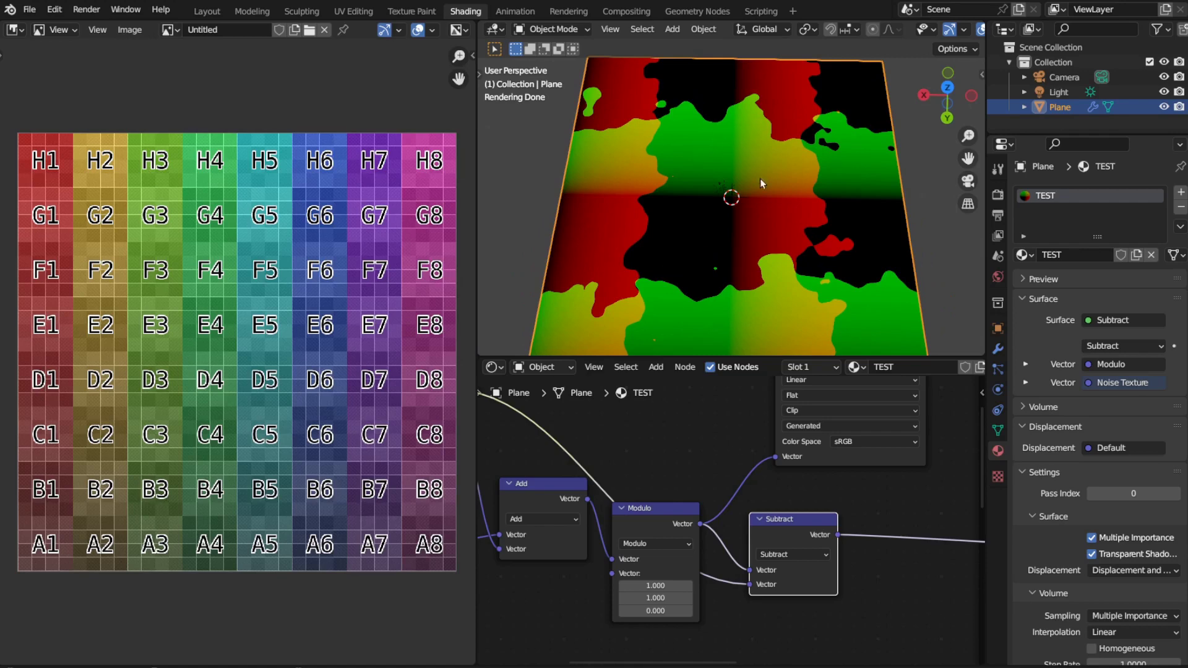
- Connect the Subtract node's output to the Untitled image texture's Vector input and preview the image on the plane
middle_drag(783, 472, 699, 554)
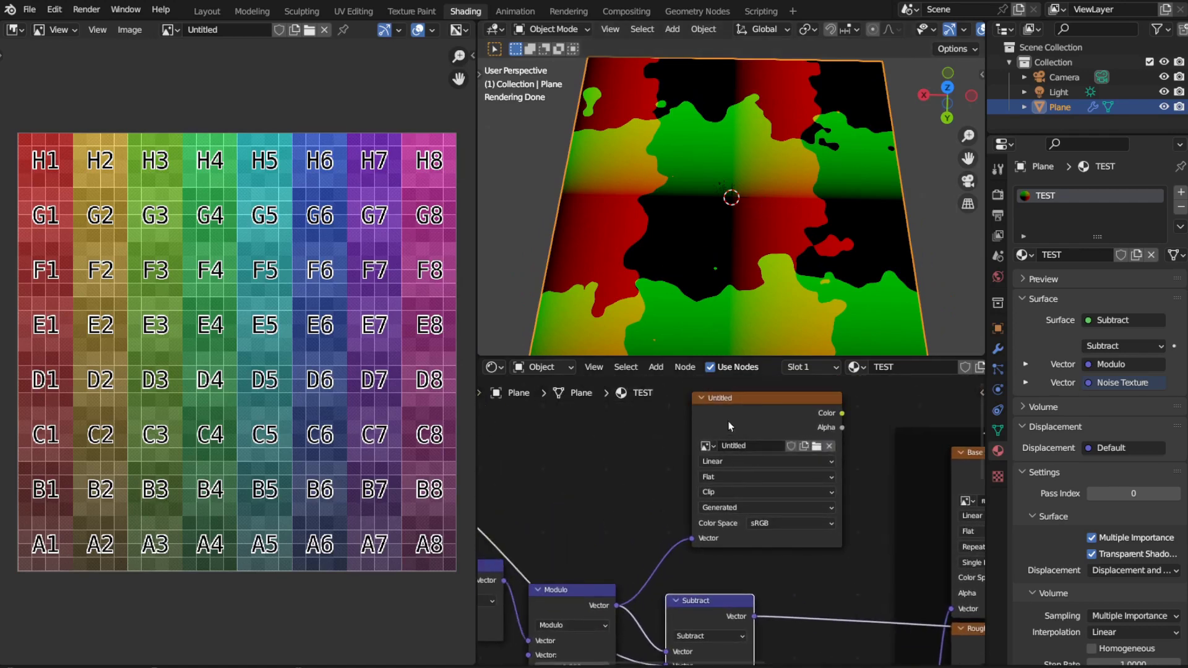
drag(732, 426, 776, 426)
drag(754, 617, 737, 539)
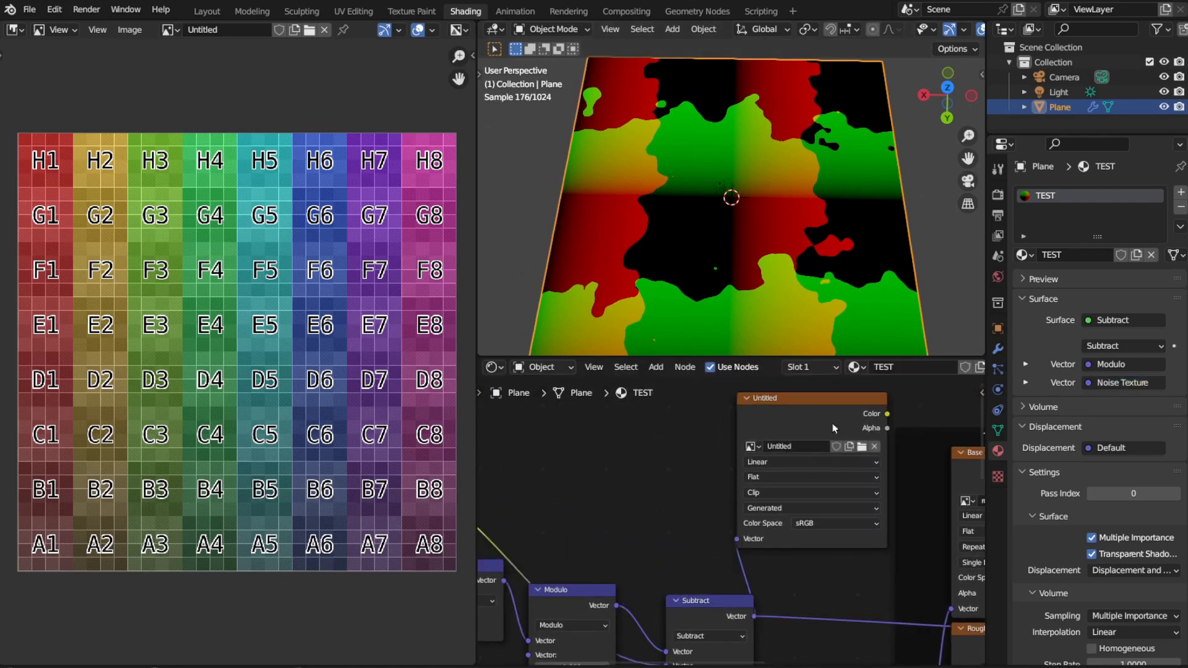
ctrl+shift+click(833, 403)
scroll(735, 257, up, 2)
scroll(735, 251, down, 5)
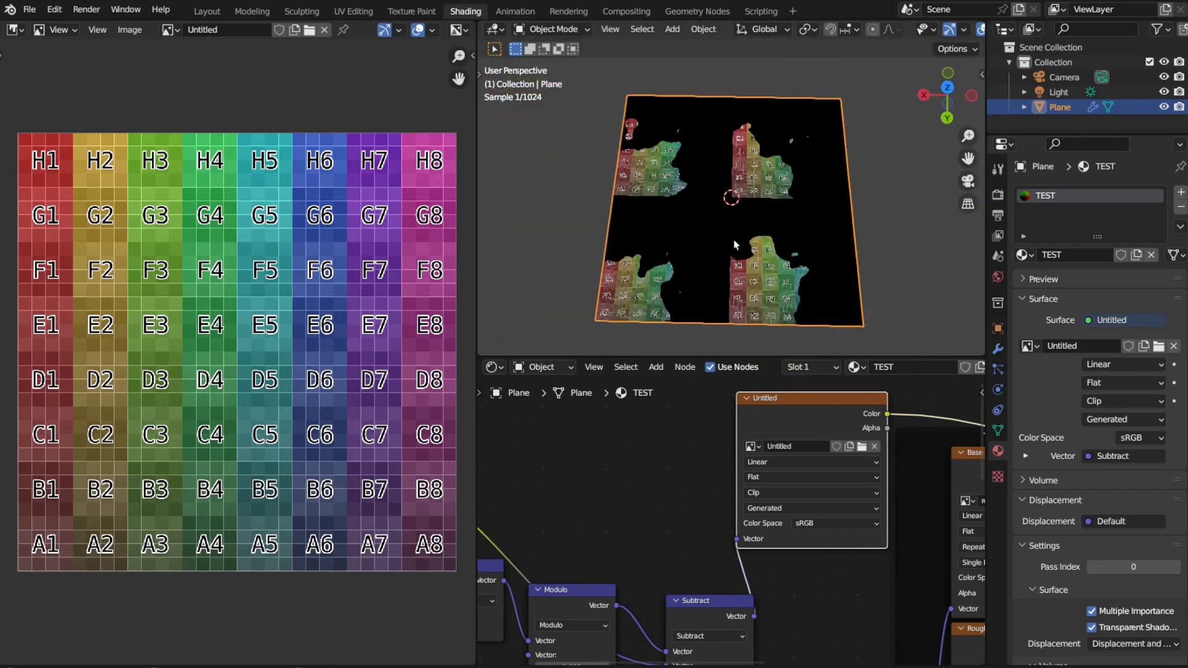
- Examine the image fragments on the plane from several angles and distances
middle_drag(704, 261, 773, 226)
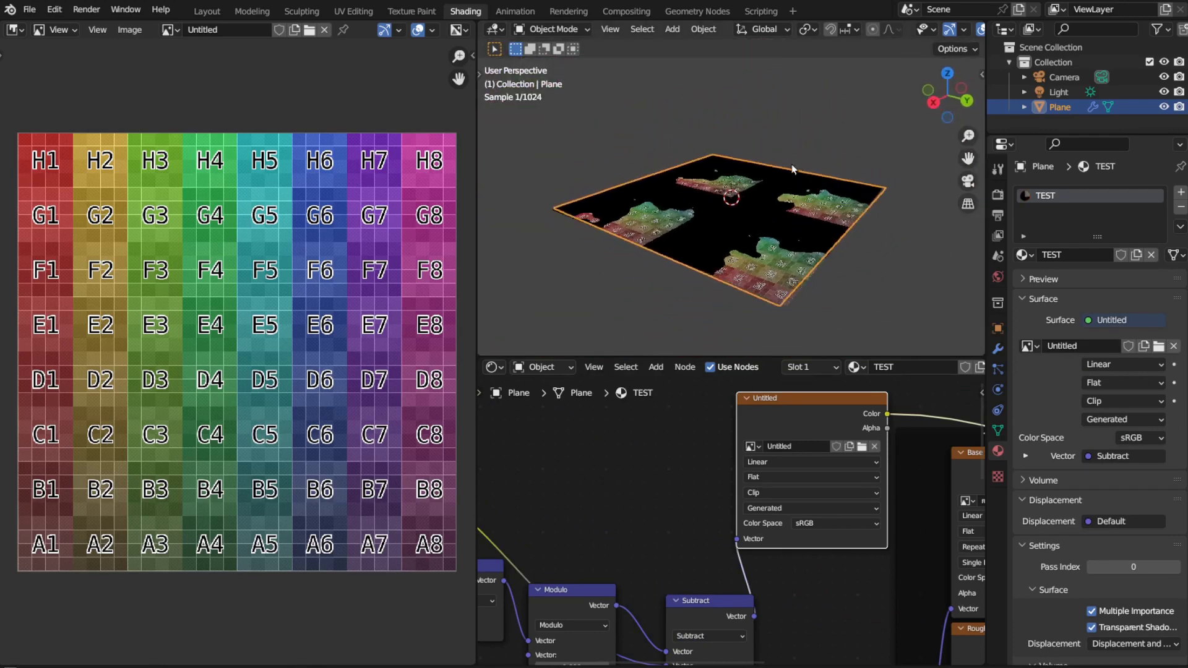
middle_drag(814, 179, 743, 210)
scroll(543, 257, up, 4)
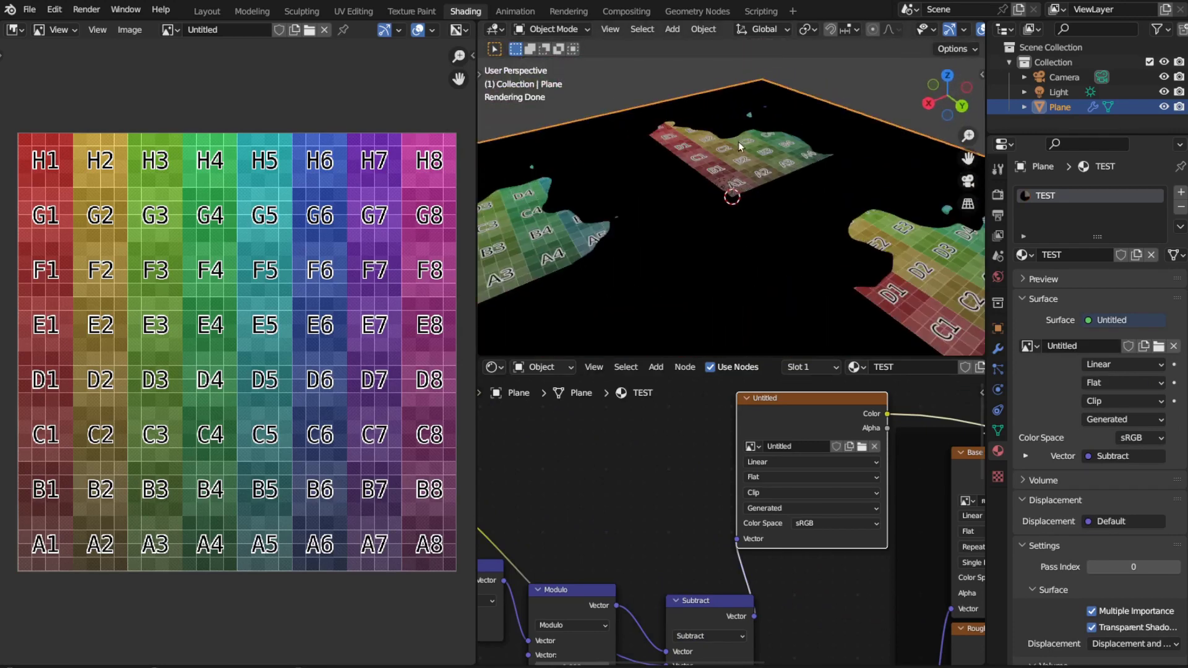
middle_drag(877, 299, 823, 350)
middle_drag(804, 307, 742, 291)
scroll(727, 295, down, 4)
scroll(715, 246, up, 3)
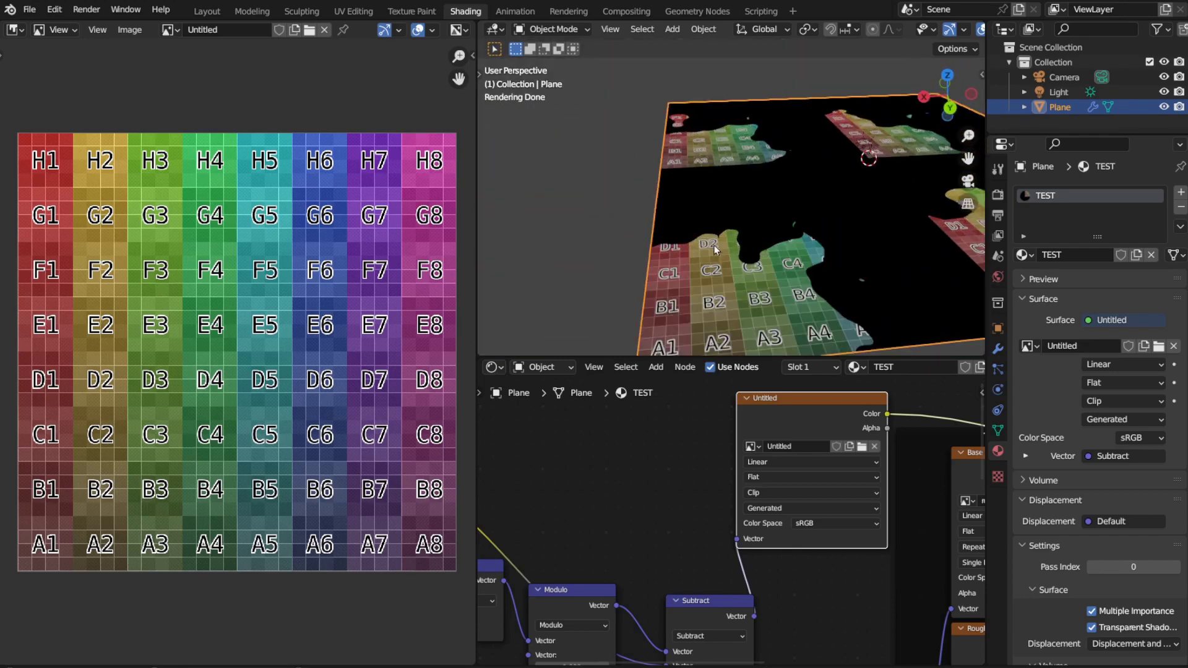
scroll(714, 246, up, 2)
middle_drag(751, 266, 807, 305)
- Duplicate the Subtract node onto the link to the Untitled image texture and set the copy's operation to Add
middle_drag(611, 480, 692, 449)
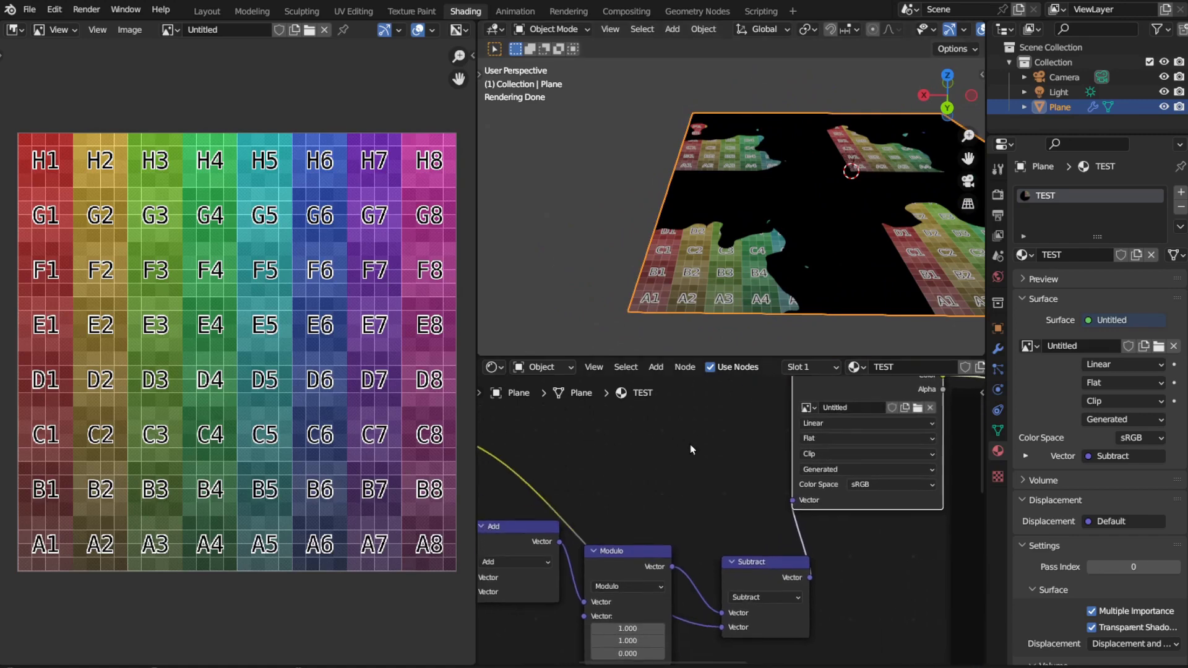
scroll(691, 474, down, 2)
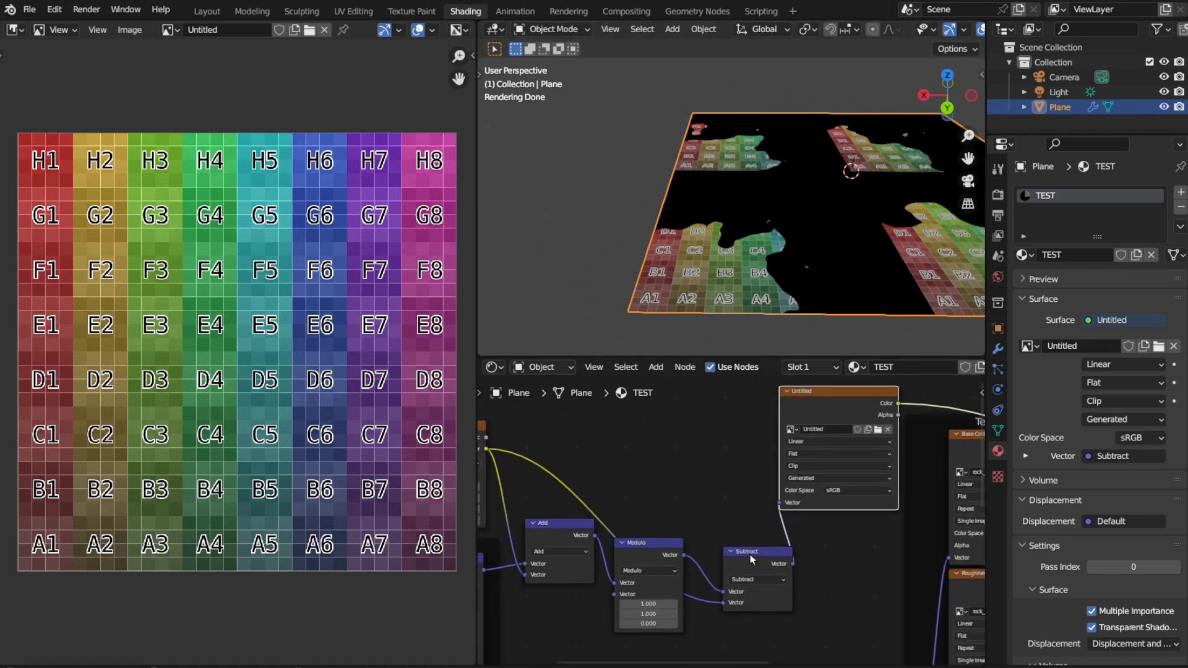
drag(746, 551, 615, 572)
drag(703, 550, 689, 555)
key(shift+d)
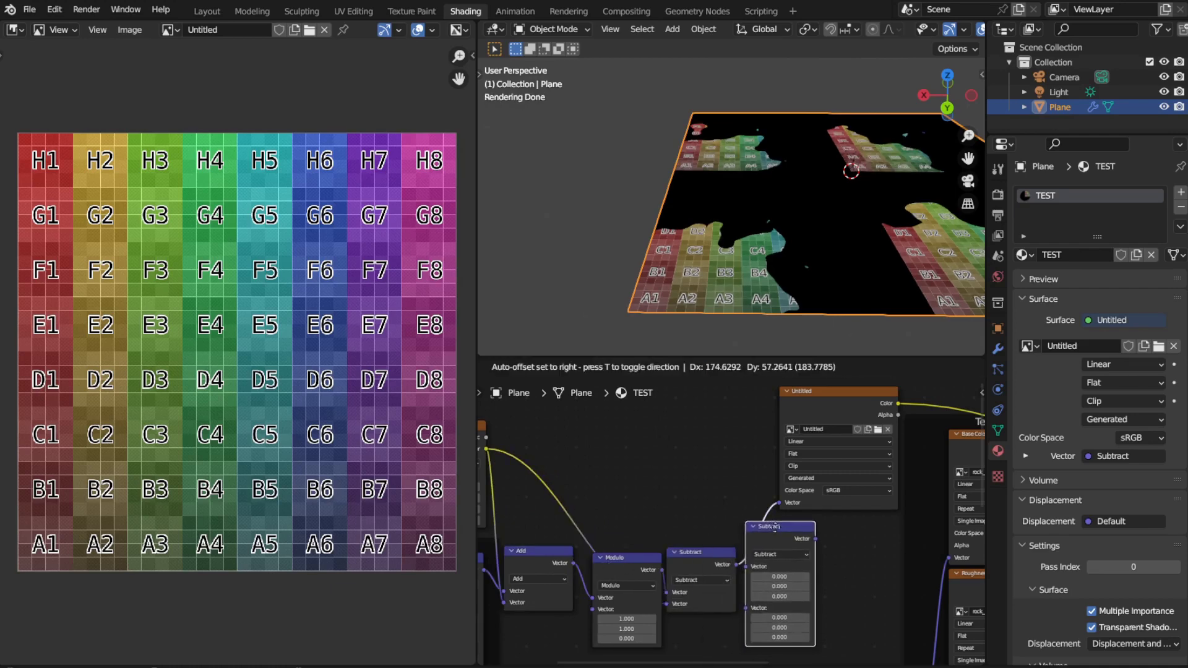
click(800, 530)
click(827, 555)
click(811, 543)
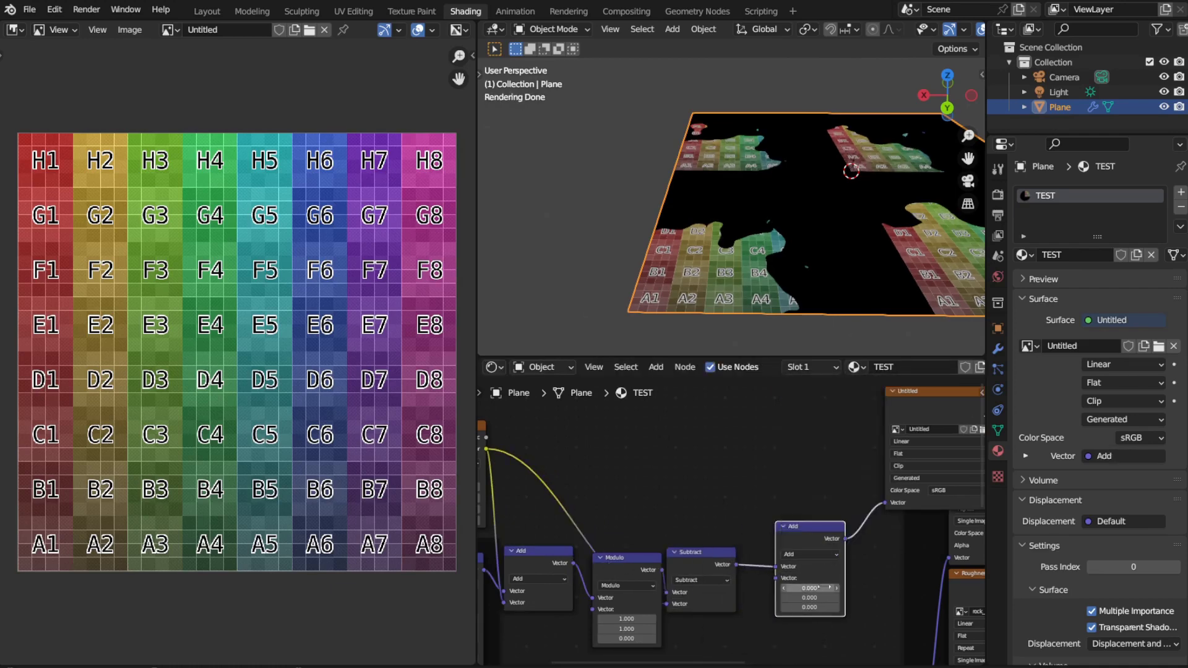
- Try shifting the image along X with the second vector of the new Add node
scroll(829, 563, up, 3)
middle_drag(860, 594, 788, 537)
drag(785, 570, 711, 570)
key(Escape)
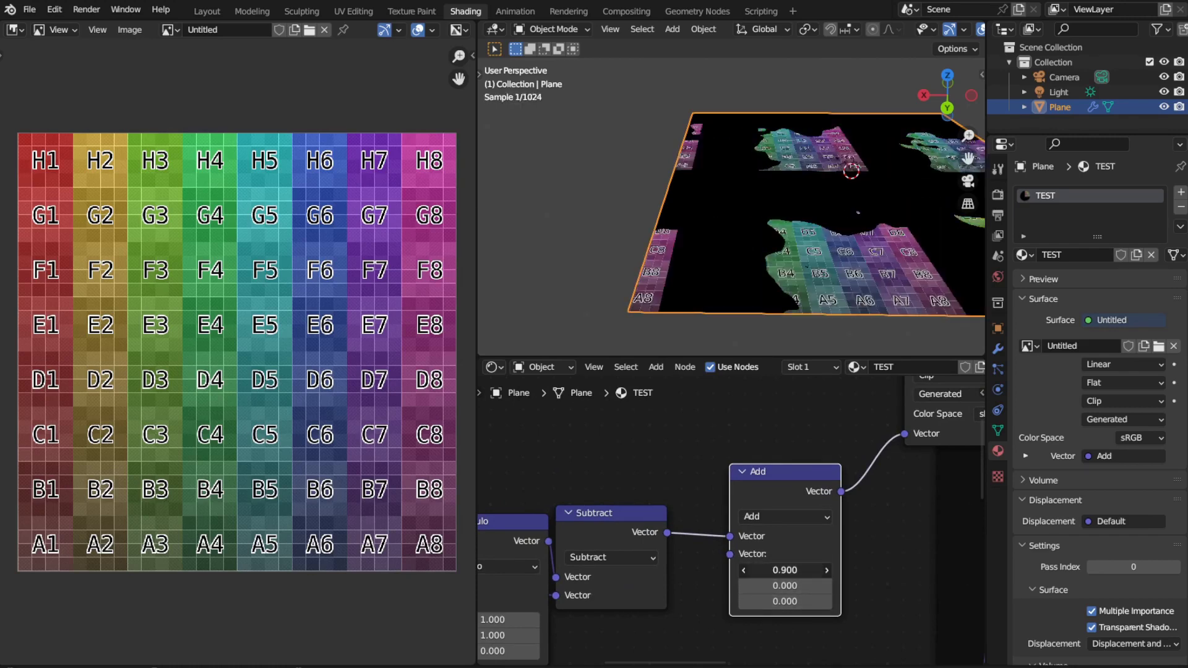
- Duplicate the new Add node and insert the copy between it and the Untitled image texture
middle_drag(884, 565, 875, 566)
key(shift+d)
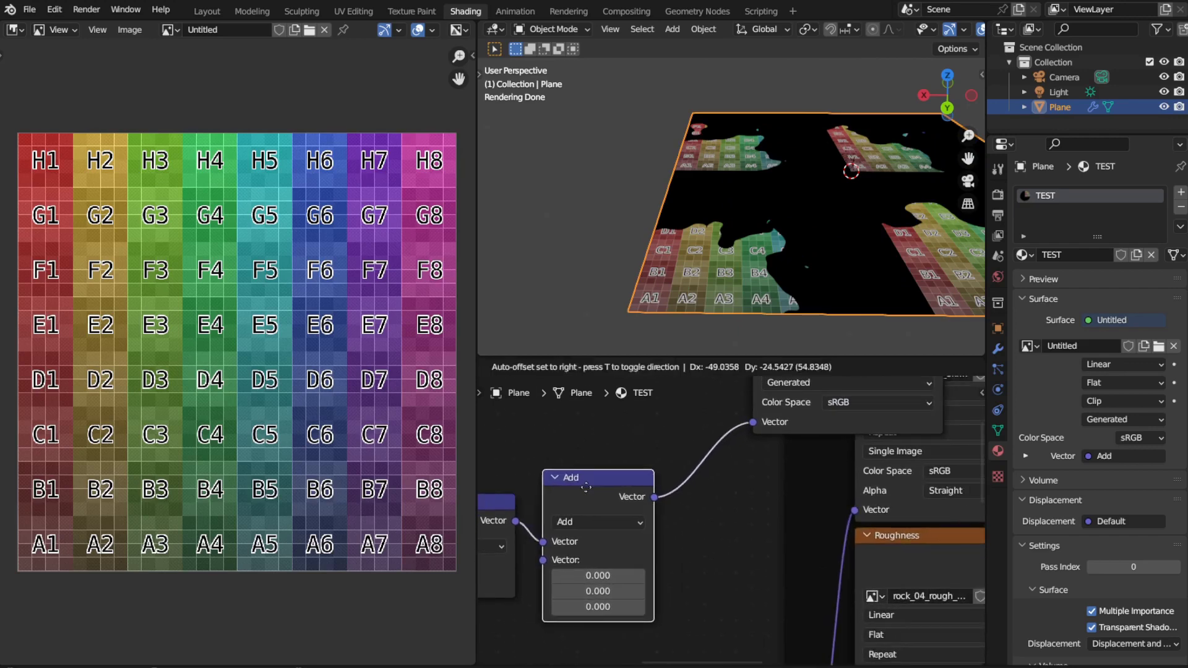
click(682, 582)
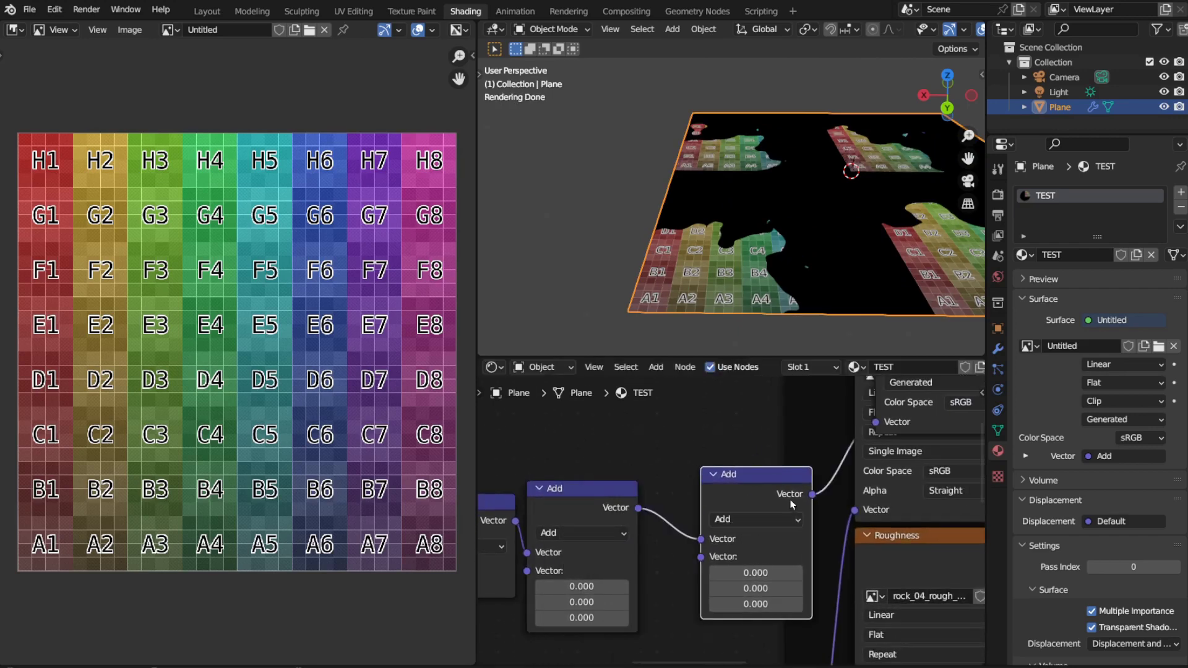
- Move the mapping, noise and vector math nodes together away from the texture nodes to make room
scroll(633, 521, down, 5)
scroll(633, 522, down, 6)
middle_drag(566, 525, 817, 522)
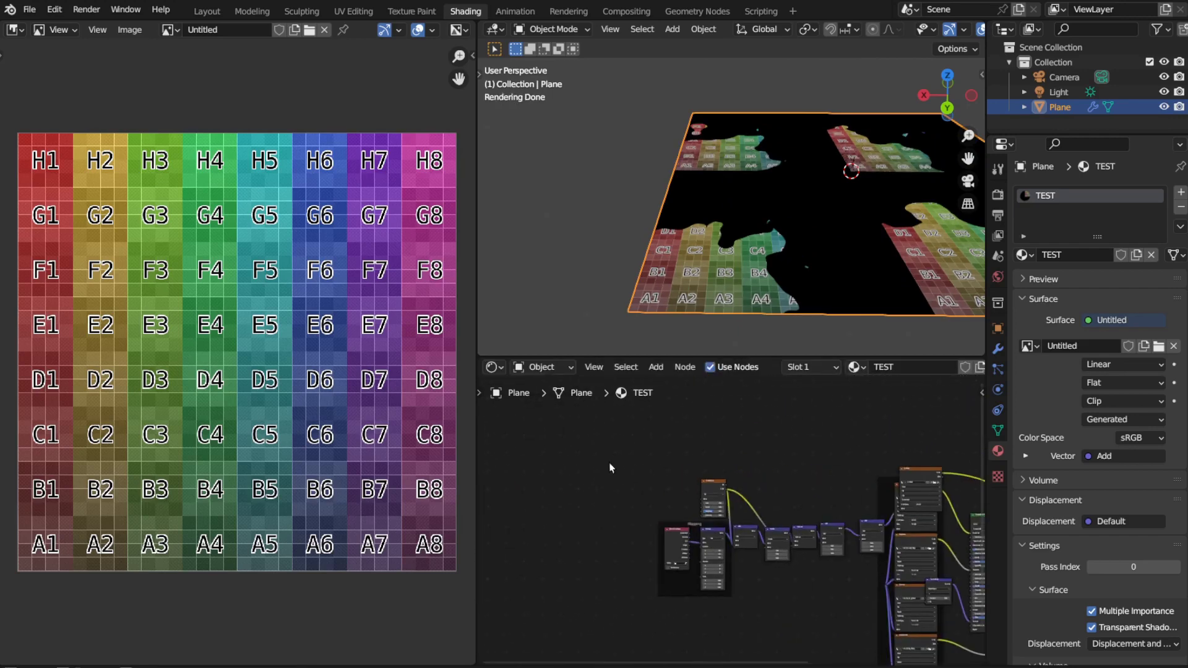
drag(609, 451, 871, 606)
key(g)
click(789, 588)
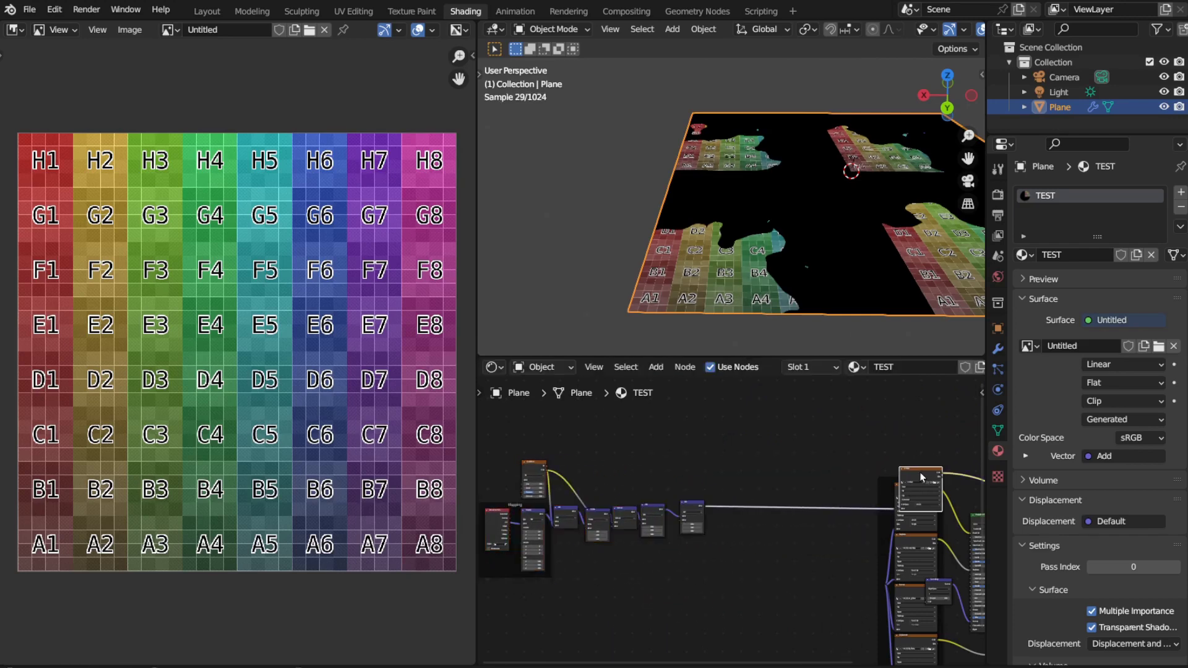
- Set the last Add node's operation to Multiply and all three components of its second vector to 1
scroll(674, 542, up, 4)
scroll(854, 539, up, 3)
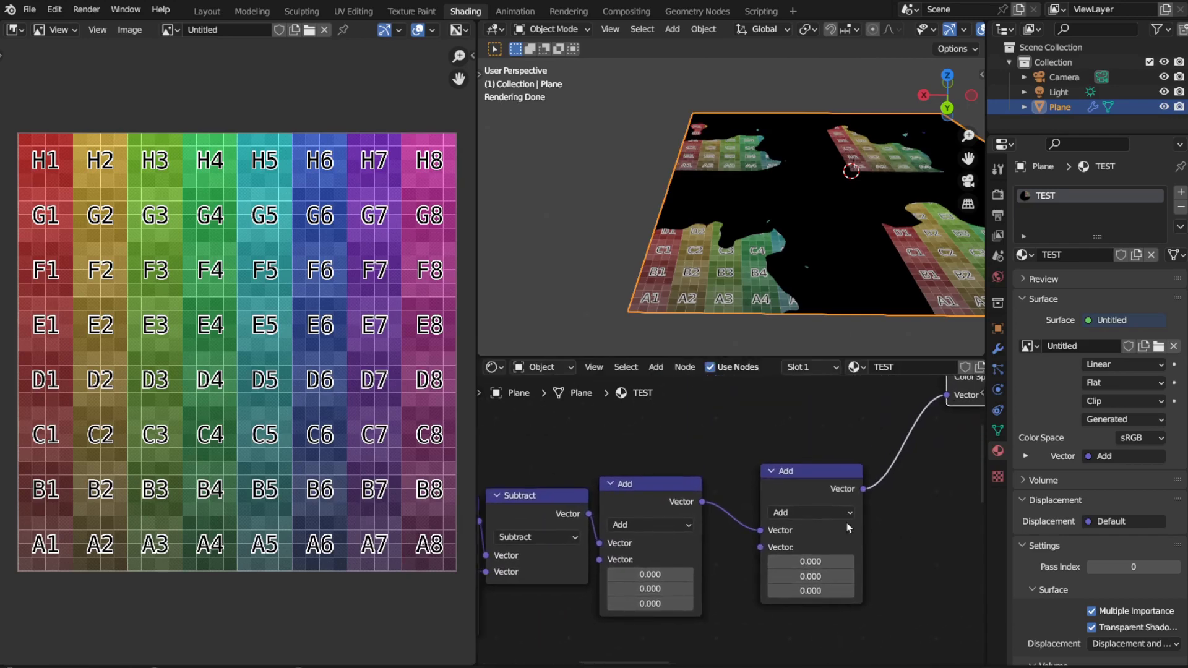
click(833, 514)
click(823, 465)
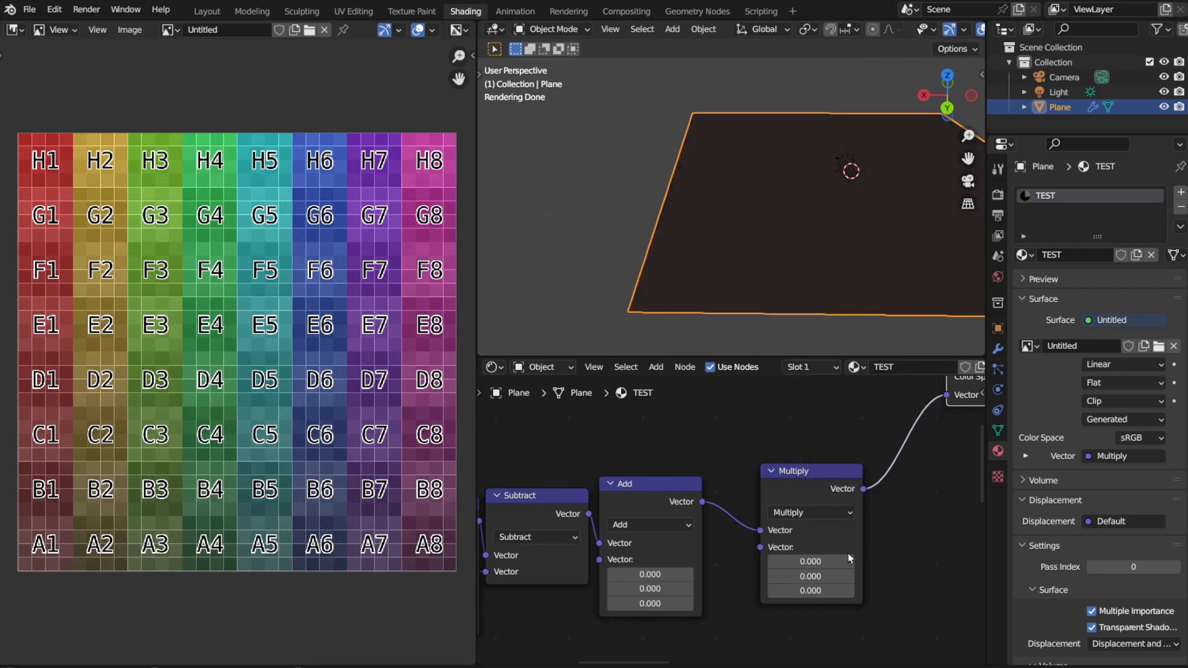
mouse_move(810, 562)
mouse_down()
mouse_move(811, 592)
mouse_move(866, 591)
mouse_move(783, 591)
mouse_move(866, 591)
mouse_move(811, 591)
mouse_move(848, 591)
mouse_move(812, 591)
mouse_move(811, 563)
mouse_up()
text(1)
key(Return)
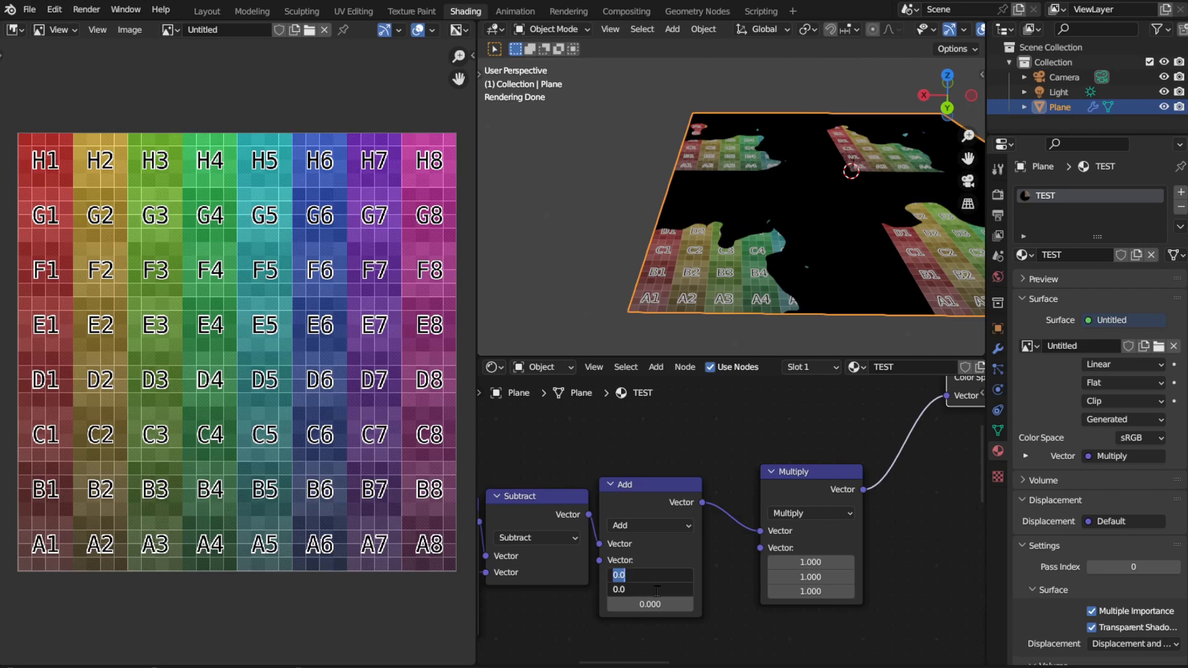
- Set the X and Y components of the second vector to 0.5 on the Add node following Subtract
key(Return)
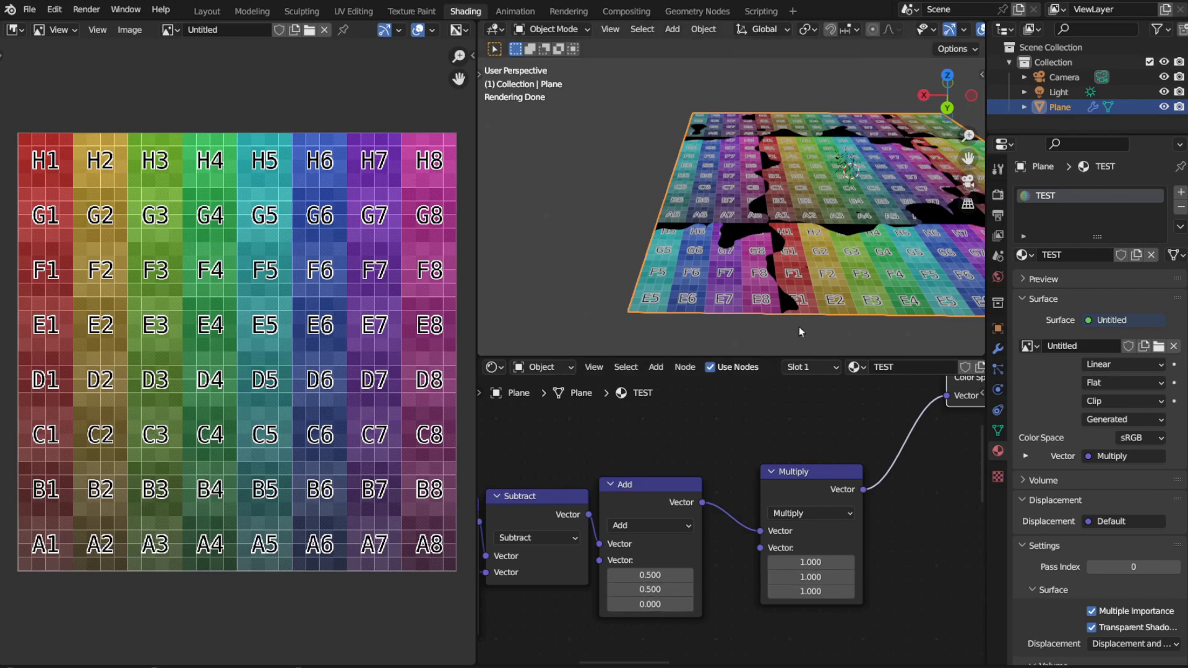
scroll(800, 309, down, 2)
middle_drag(800, 283, 795, 312)
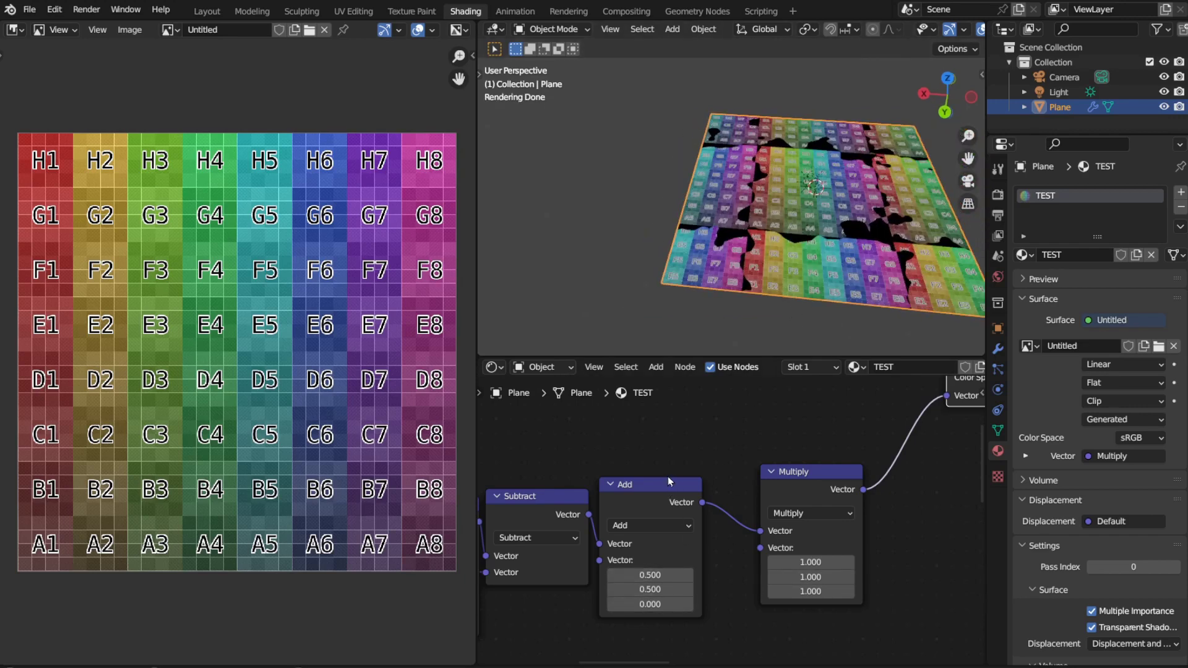
- Compare the previews of the Add node with the 0.5 offset and the Subtract node on the plane
ctrl+shift+click(649, 487)
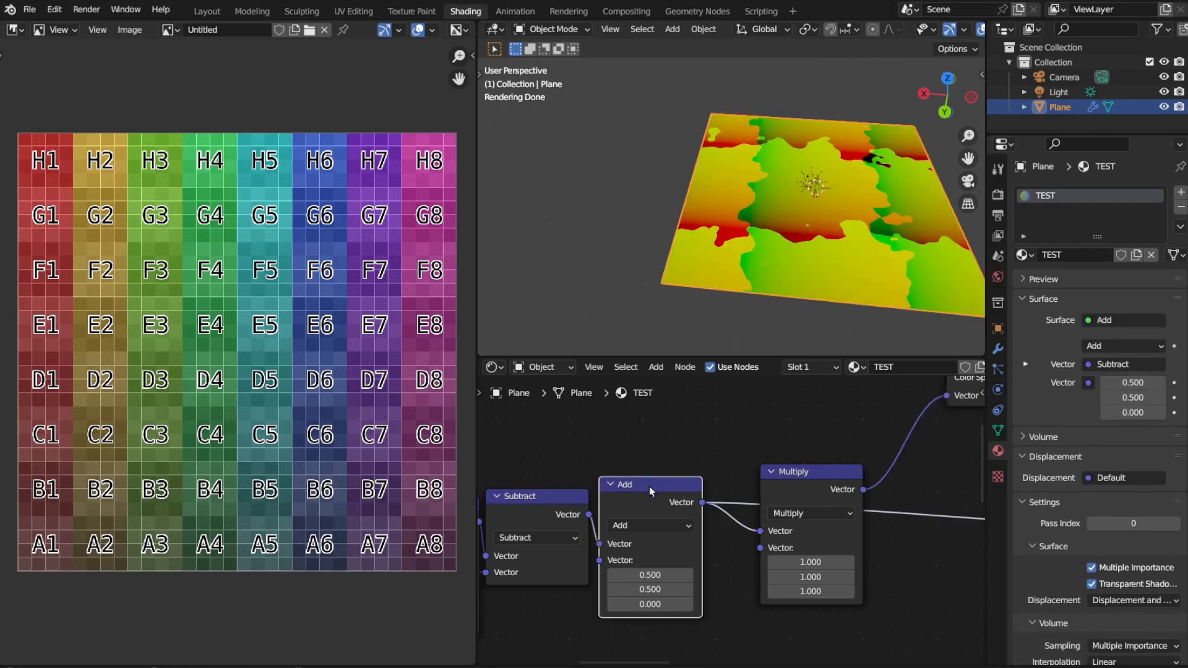
ctrl+shift+click(547, 496)
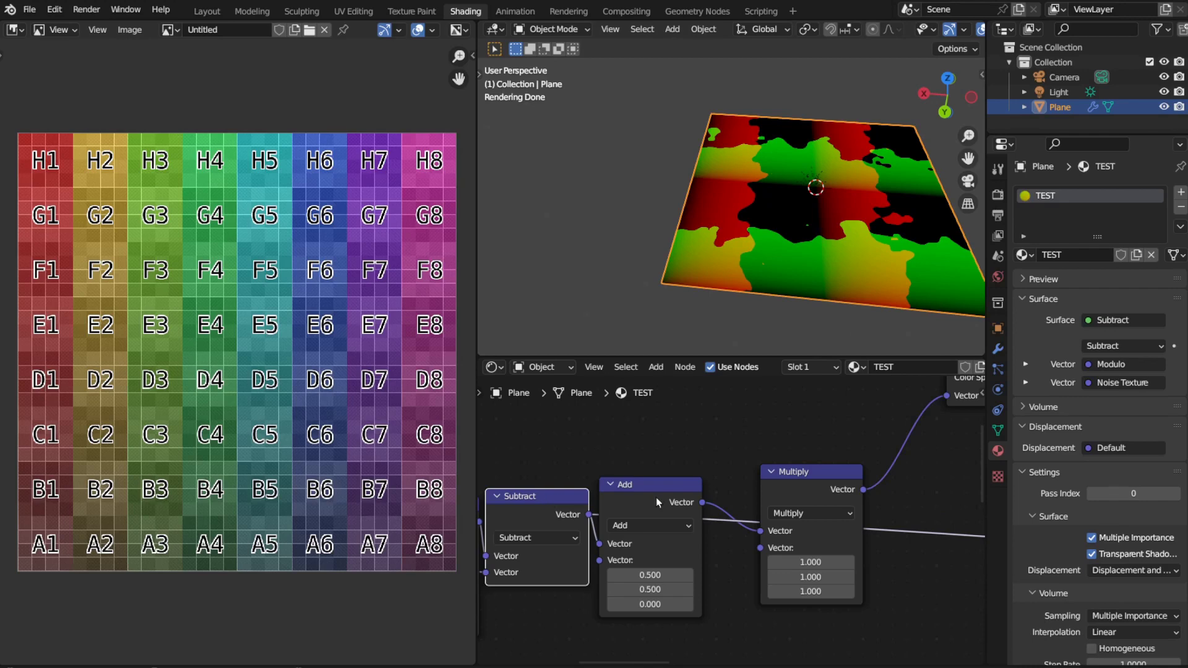
ctrl+shift+click(660, 501)
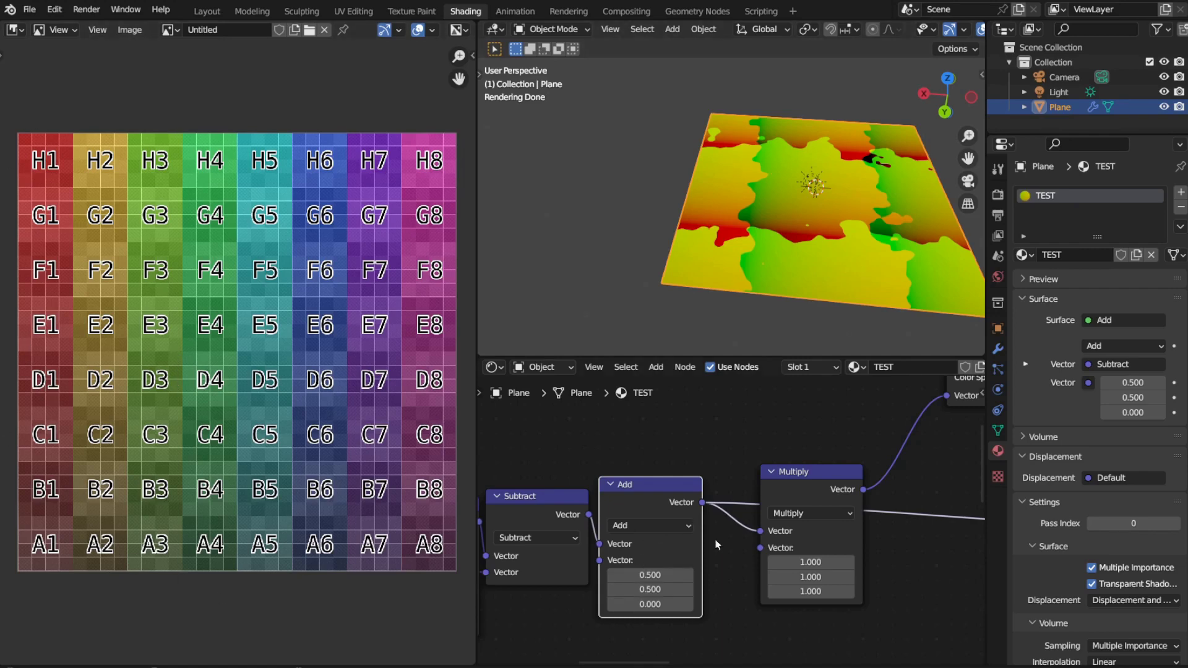
- Preview the Untitled image texture on the plane again and inspect the gaps between its tiles
middle_drag(827, 500, 652, 566)
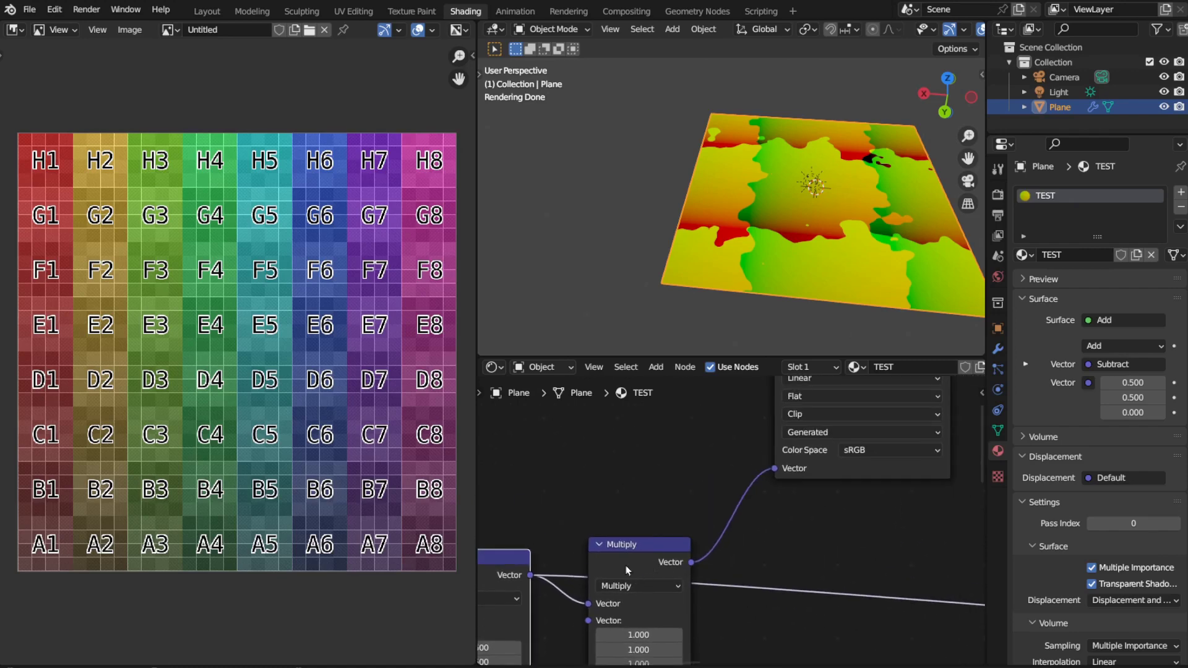
mouse_move(633, 555)
mouse_down()
mouse_move(621, 580)
mouse_move(627, 563)
mouse_up()
middle_drag(738, 512, 632, 599)
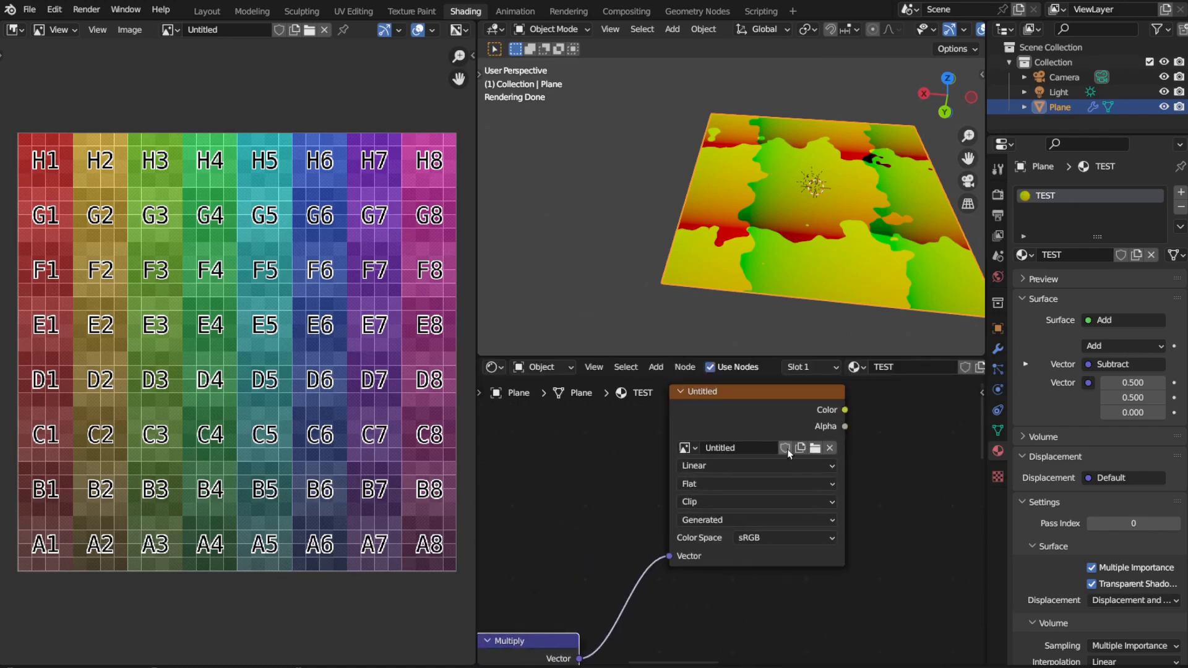
ctrl+shift+click(765, 404)
middle_drag(817, 214, 846, 217)
scroll(845, 217, down, 2)
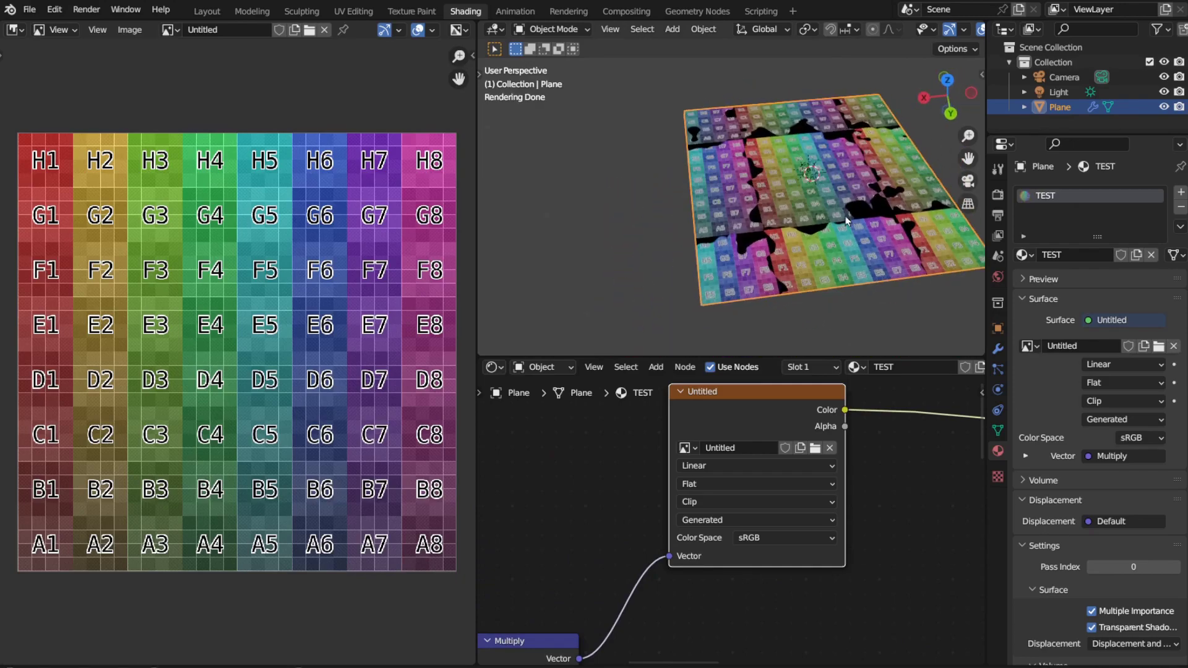
scroll(822, 233, up, 5)
scroll(823, 234, down, 6)
- Try other multipliers in the Multiply node's second vector while previewing the node and the Untitled image texture on the plane
middle_drag(639, 547, 757, 424)
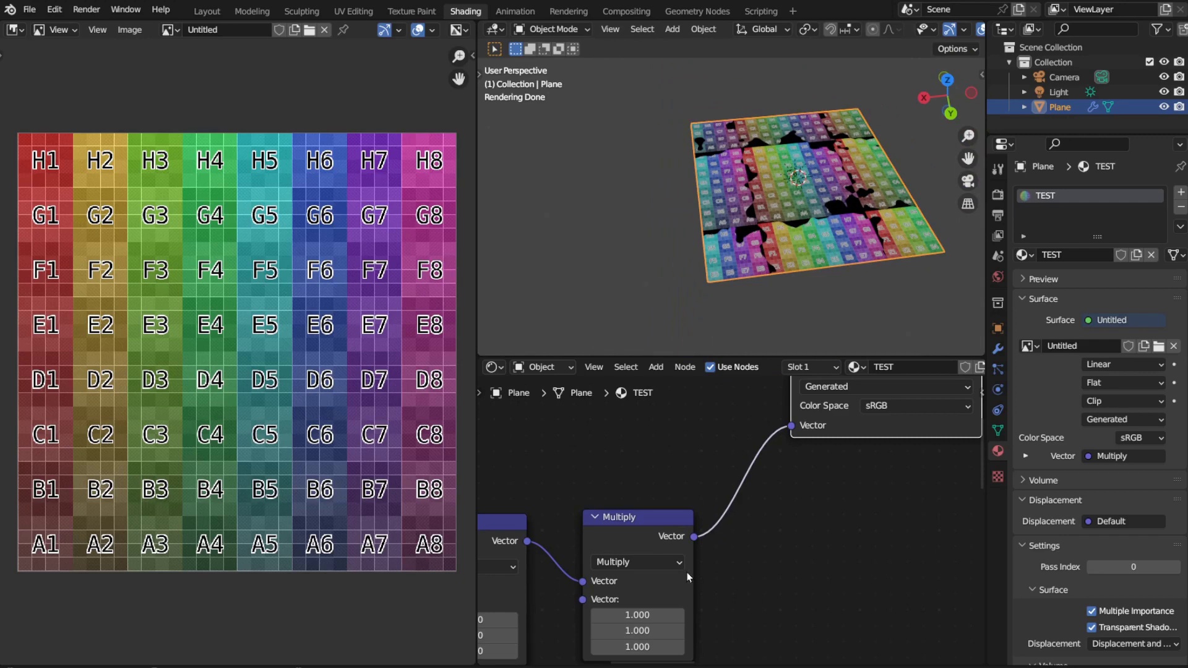
ctrl+shift+click(640, 542)
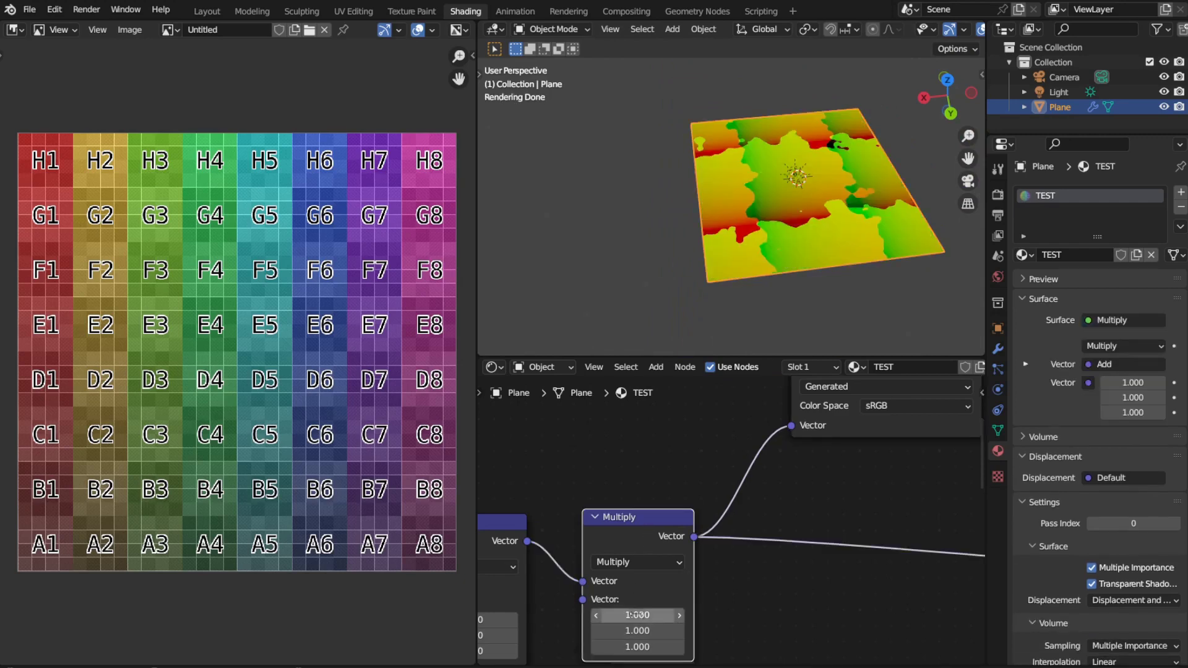
text(4.5)
key(Return)
mouse_move(638, 615)
mouse_down()
mouse_move(601, 616)
mouse_move(657, 615)
mouse_move(616, 615)
mouse_up()
scroll(798, 525, down, 4)
middle_drag(797, 524, 872, 522)
drag(618, 526, 631, 530)
middle_drag(876, 476, 726, 529)
ctrl+shift+click(783, 418)
scroll(676, 592, down, 1)
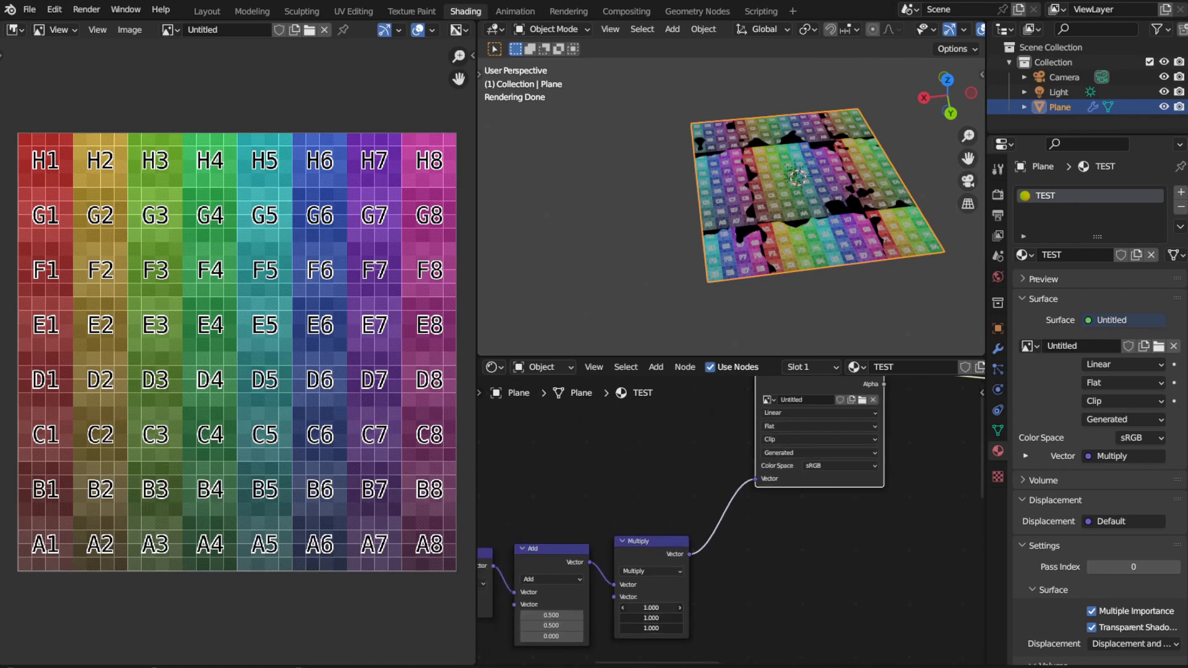
mouse_move(651, 629)
mouse_down()
mouse_move(677, 629)
mouse_move(653, 629)
mouse_move(667, 628)
mouse_up()
right_click(667, 628)
middle_drag(753, 596, 885, 564)
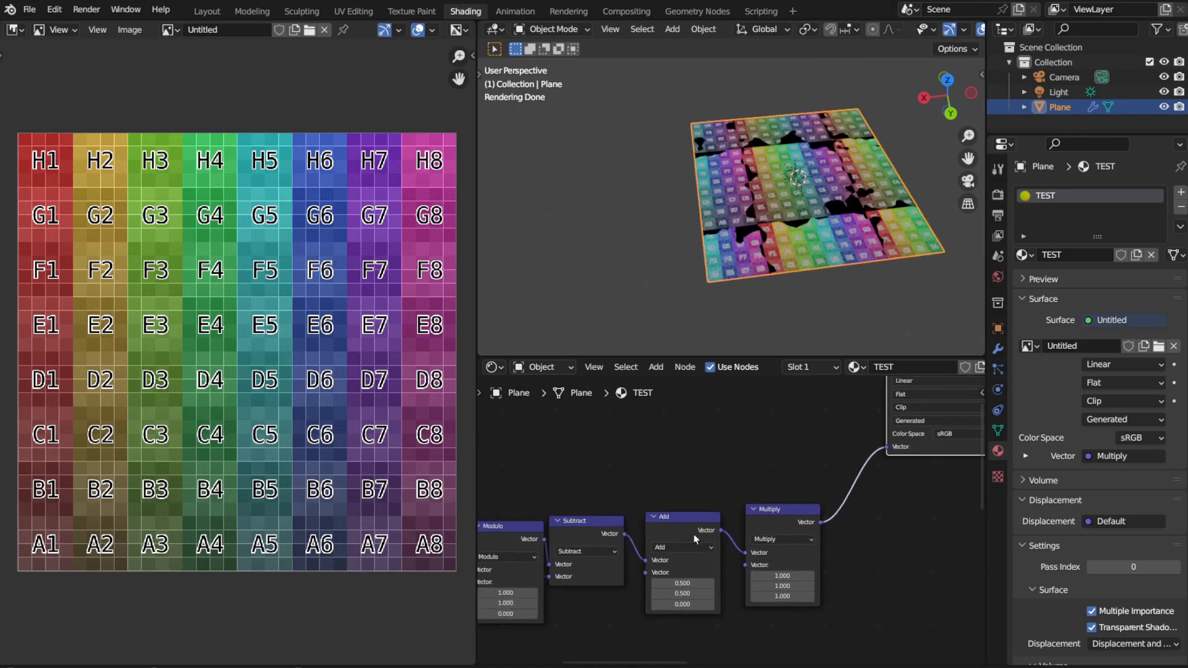
- Detach the Add and Multiply nodes from Subtract, from each other and from the image texture
alt+drag(694, 540, 883, 479)
drag(789, 513, 869, 566)
drag(843, 479, 716, 538)
ctrl+right_drag(667, 535, 656, 569)
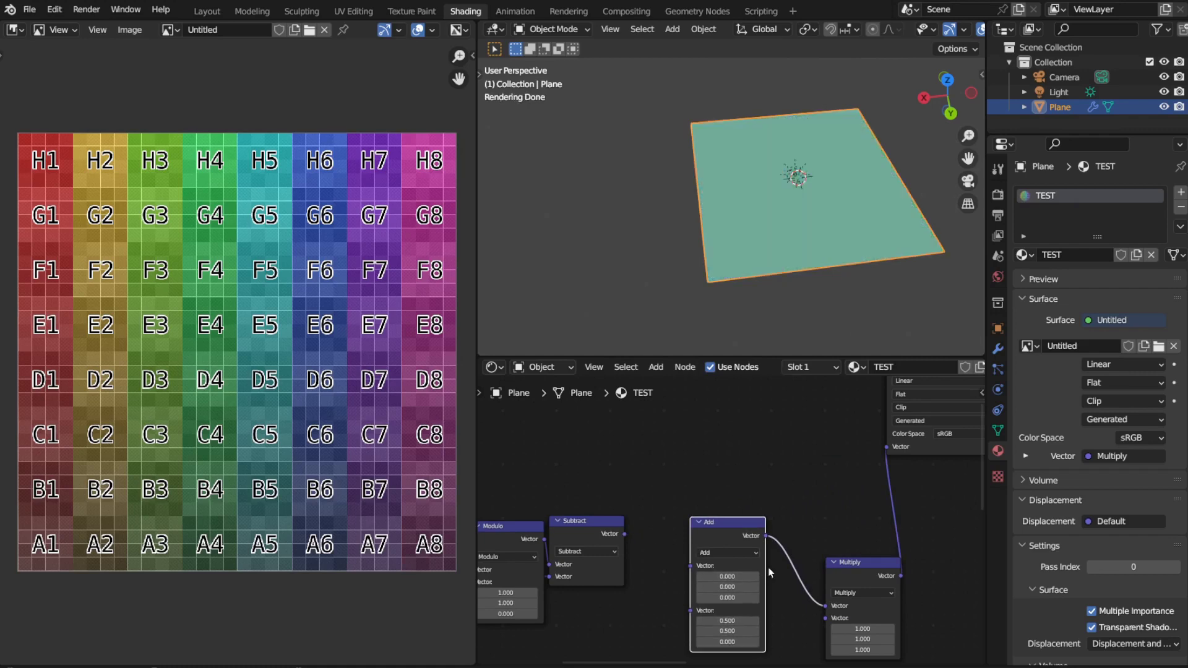
ctrl+right_drag(799, 557, 790, 585)
drag(852, 579, 821, 571)
ctrl+right_drag(863, 532, 892, 548)
- Place Multiply between Subtract and Add, linking Subtract's output into Multiply and Multiply's output into Add
drag(832, 556, 649, 529)
drag(725, 529, 788, 530)
drag(666, 539, 707, 534)
mouse_move(615, 544)
mouse_down()
mouse_move(638, 560)
mouse_move(605, 546)
mouse_up()
drag(656, 577, 656, 574)
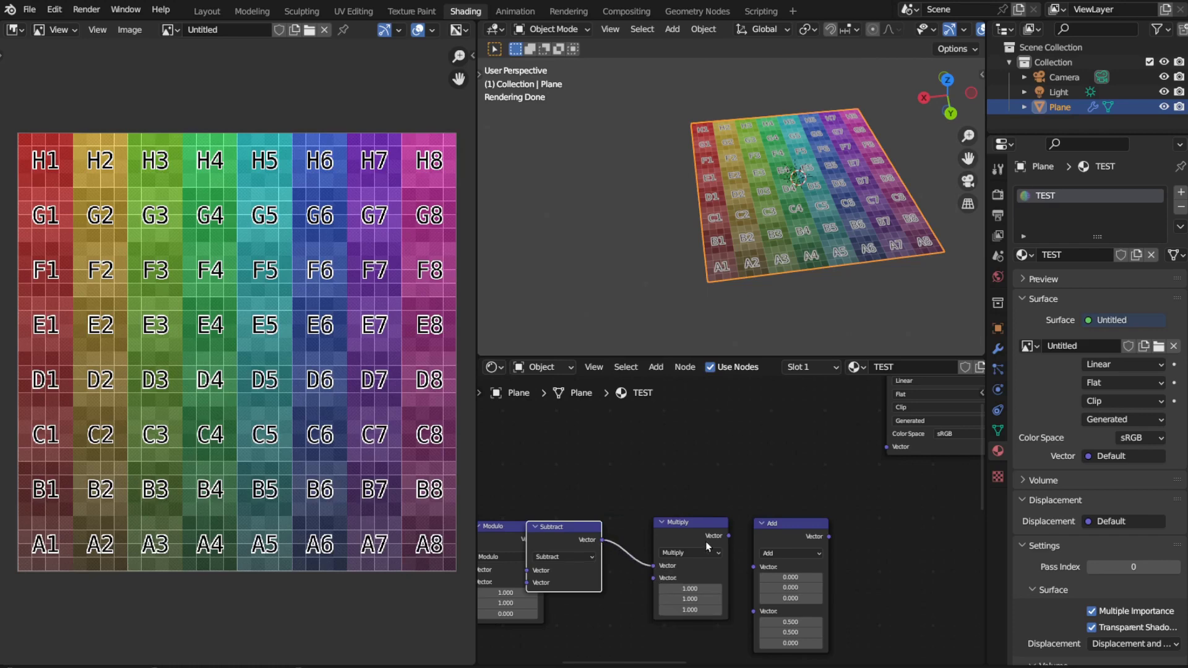
drag(751, 563, 753, 566)
drag(567, 532, 580, 532)
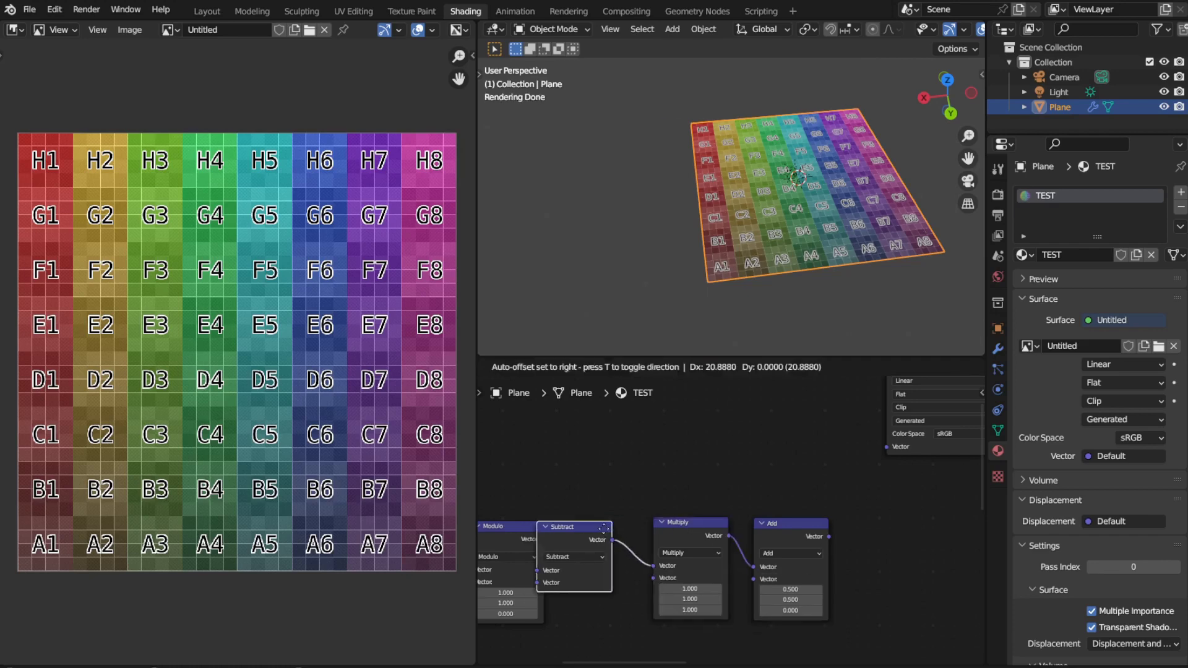
- Preview the Subtract, Multiply and final Add nodes in turn on the plane to compare the reordered chain
ctrl+shift+click(579, 532)
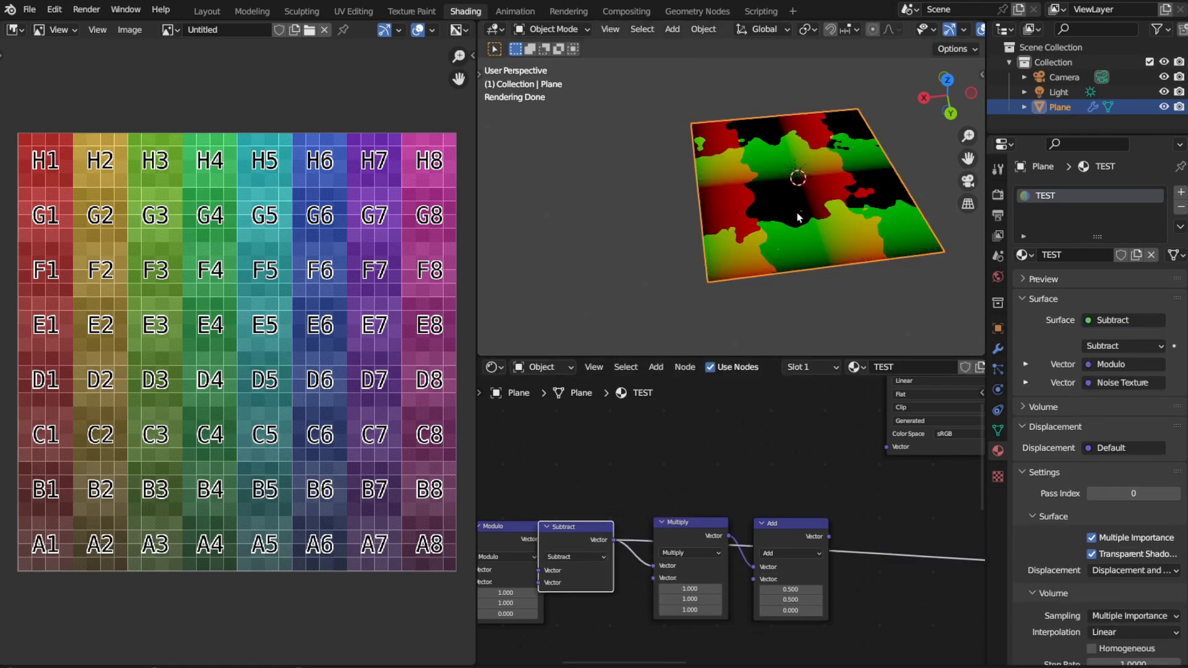
ctrl+shift+click(694, 527)
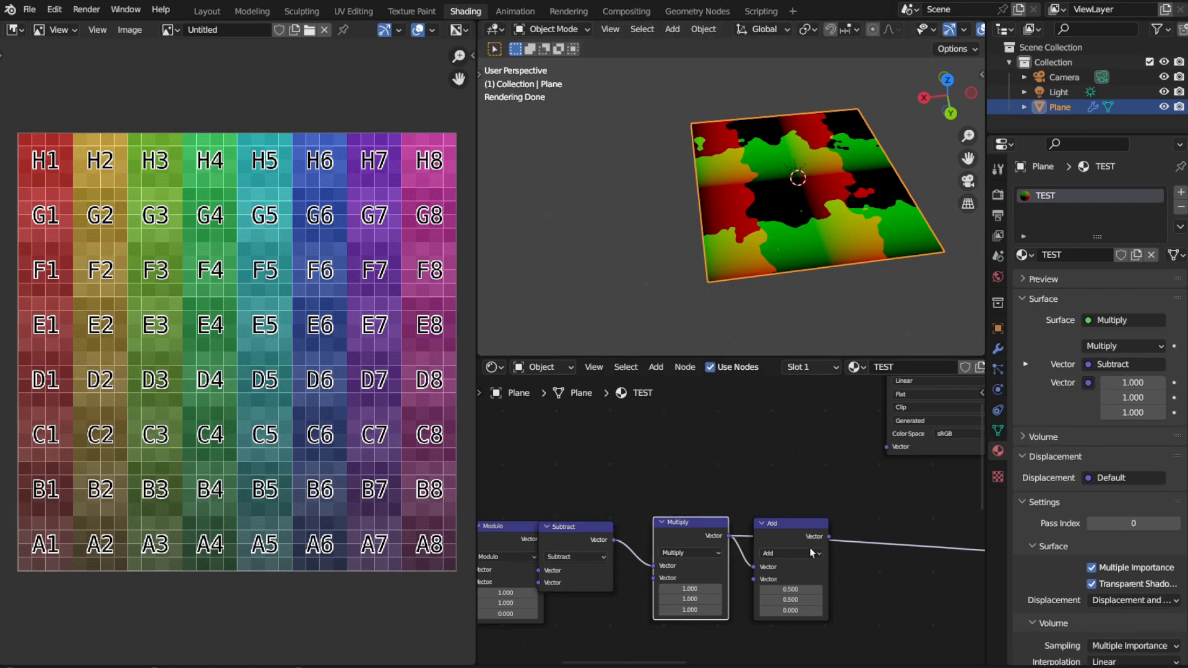
drag(788, 525, 807, 540)
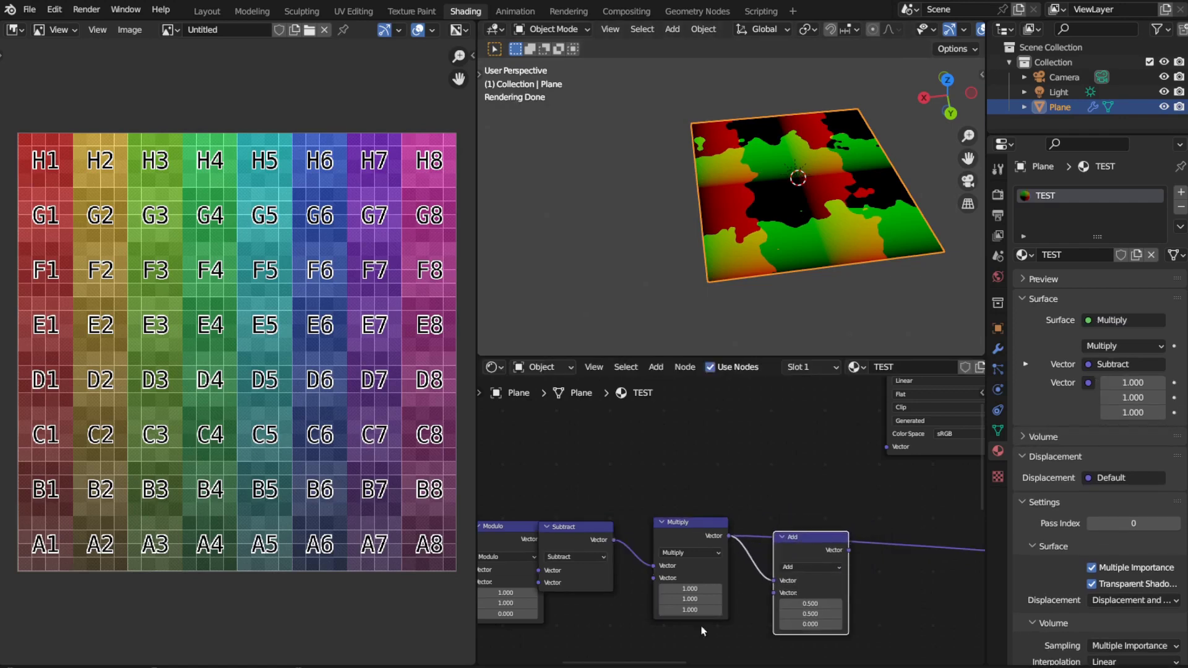
mouse_move(687, 590)
mouse_down()
mouse_move(691, 610)
mouse_move(719, 611)
mouse_move(655, 610)
mouse_move(719, 611)
mouse_move(693, 610)
mouse_up()
right_click(688, 590)
drag(820, 549, 784, 556)
ctrl+shift+click(804, 555)
middle_drag(835, 568, 835, 558)
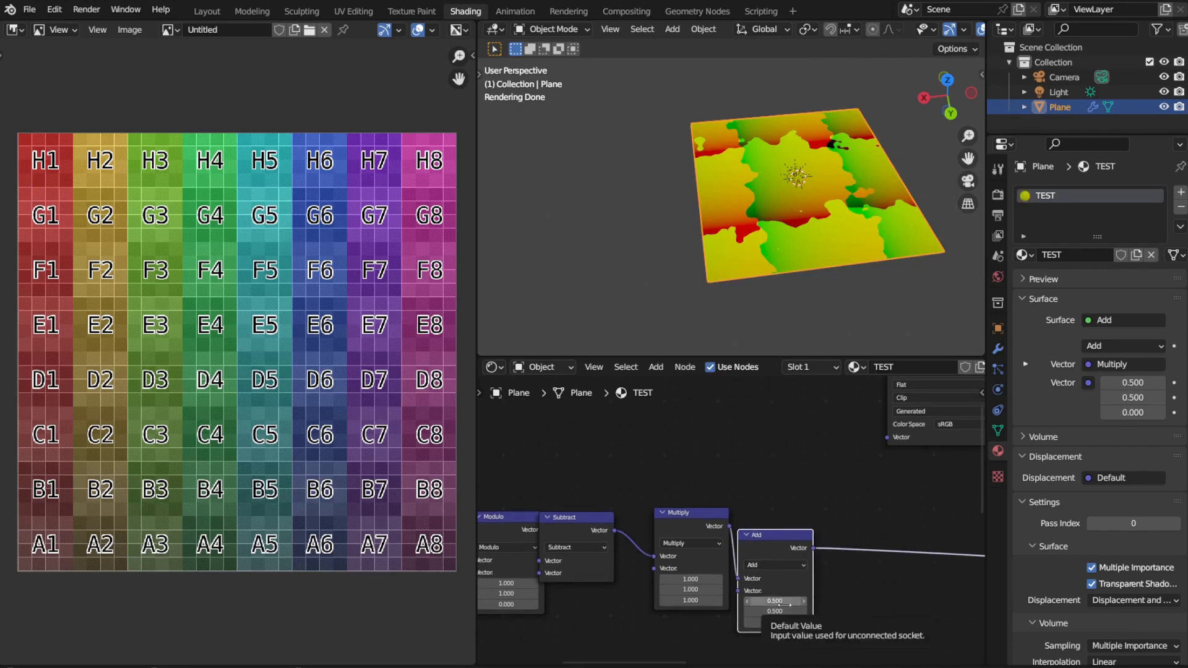
- Connect the final Add node's output to the Untitled image texture's vector input and preview the texture on the plane
drag(781, 544, 794, 496)
middle_drag(871, 499, 712, 557)
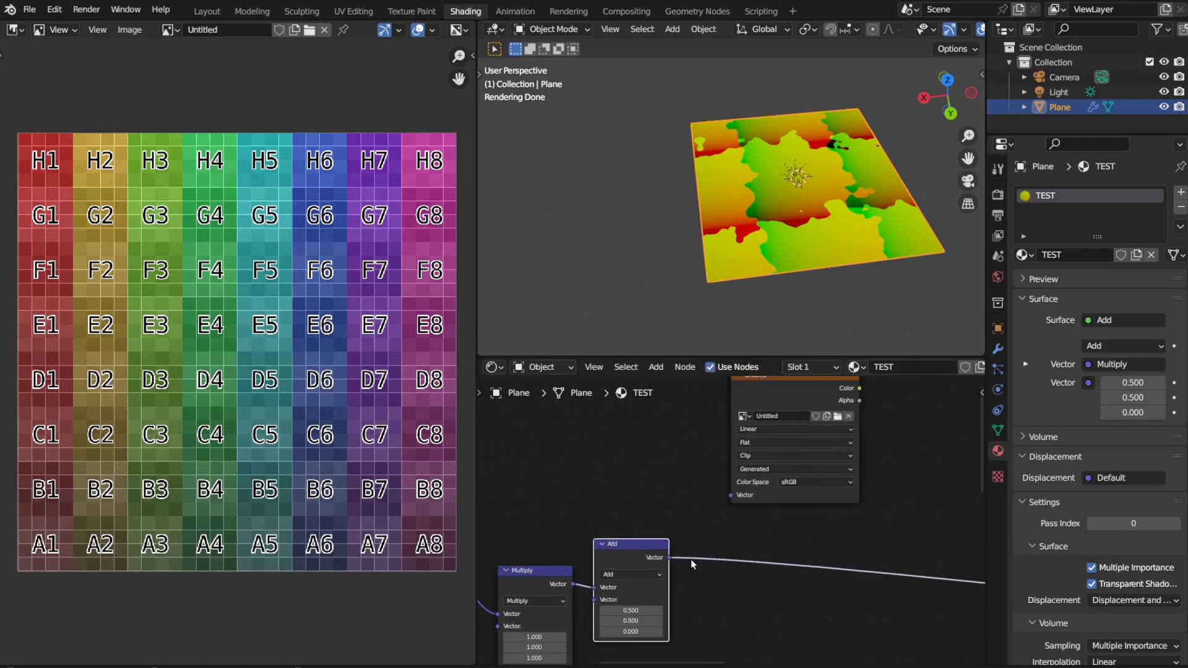
middle_drag(818, 489, 795, 529)
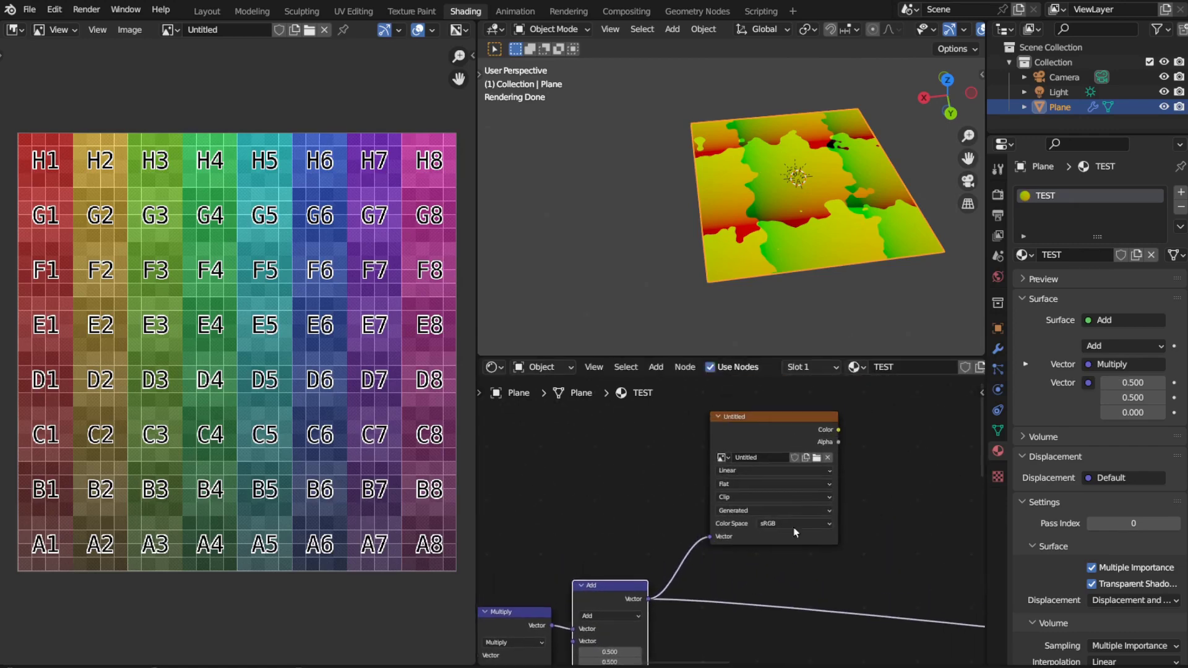
ctrl+shift+click(794, 530)
- Set all three components of the Multiply node's second vector to 0.7 and inspect the tiles on the plane
middle_drag(595, 640, 756, 570)
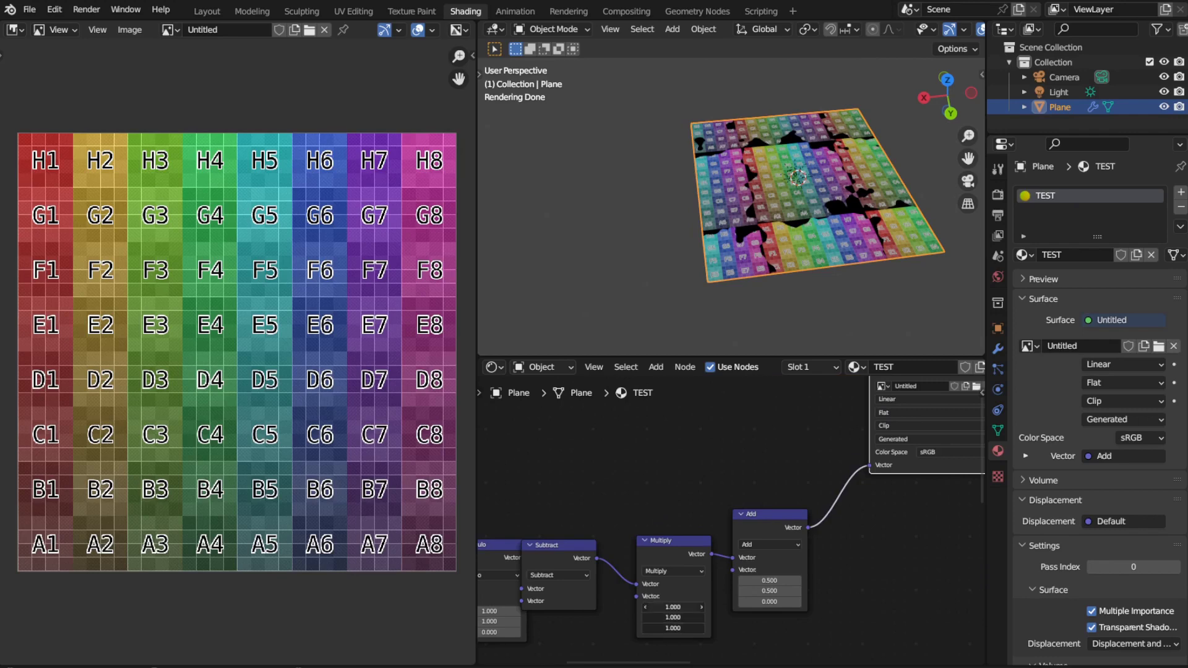
mouse_move(673, 627)
mouse_down()
mouse_move(707, 627)
mouse_move(653, 626)
mouse_up()
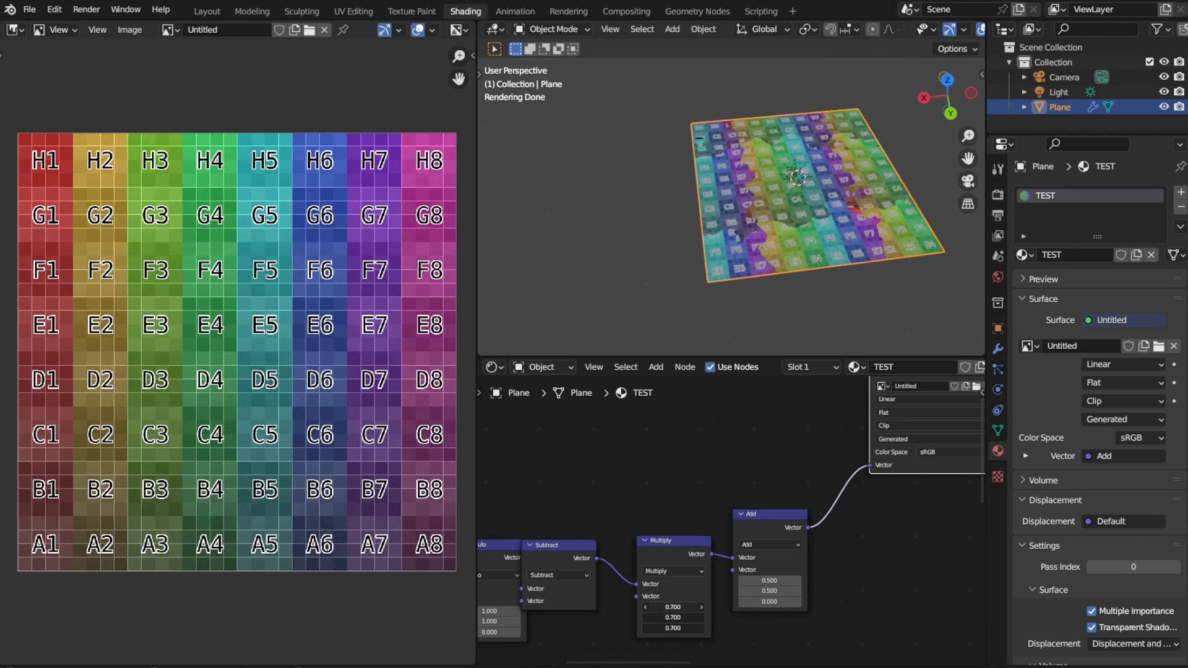
middle_drag(945, 259, 798, 224)
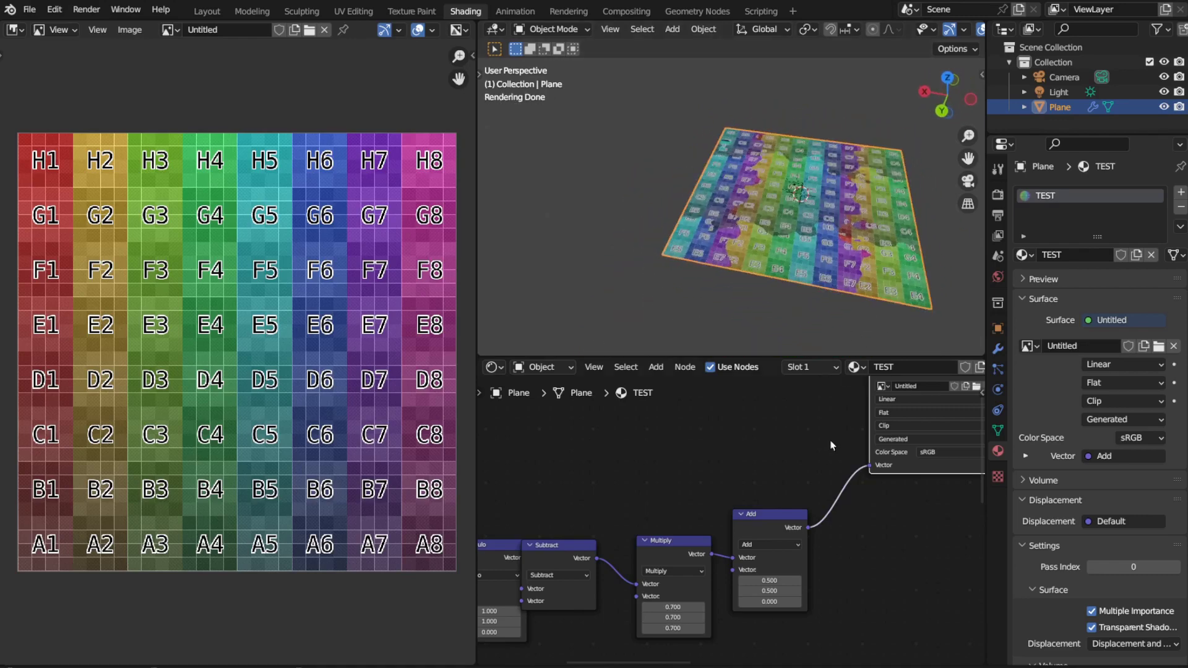
- Insert a Vector Rotate node between the final Add node and the Untitled image texture
middle_drag(821, 488, 623, 557)
drag(755, 432, 864, 428)
middle_drag(738, 544, 777, 493)
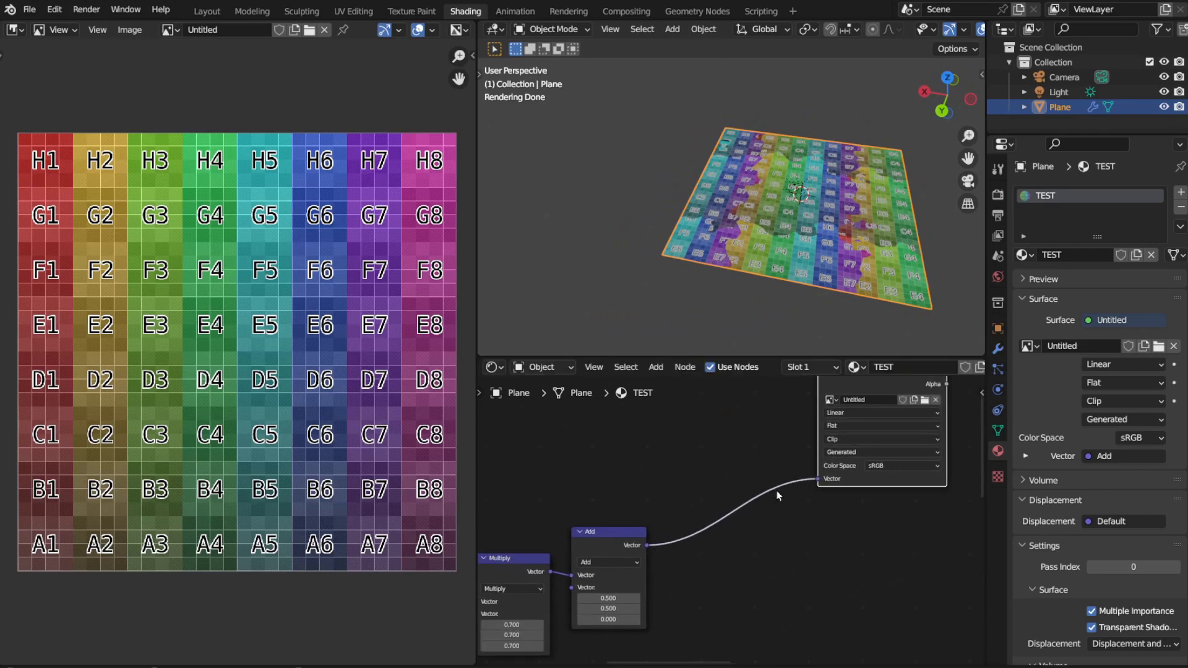
key(shift+a)
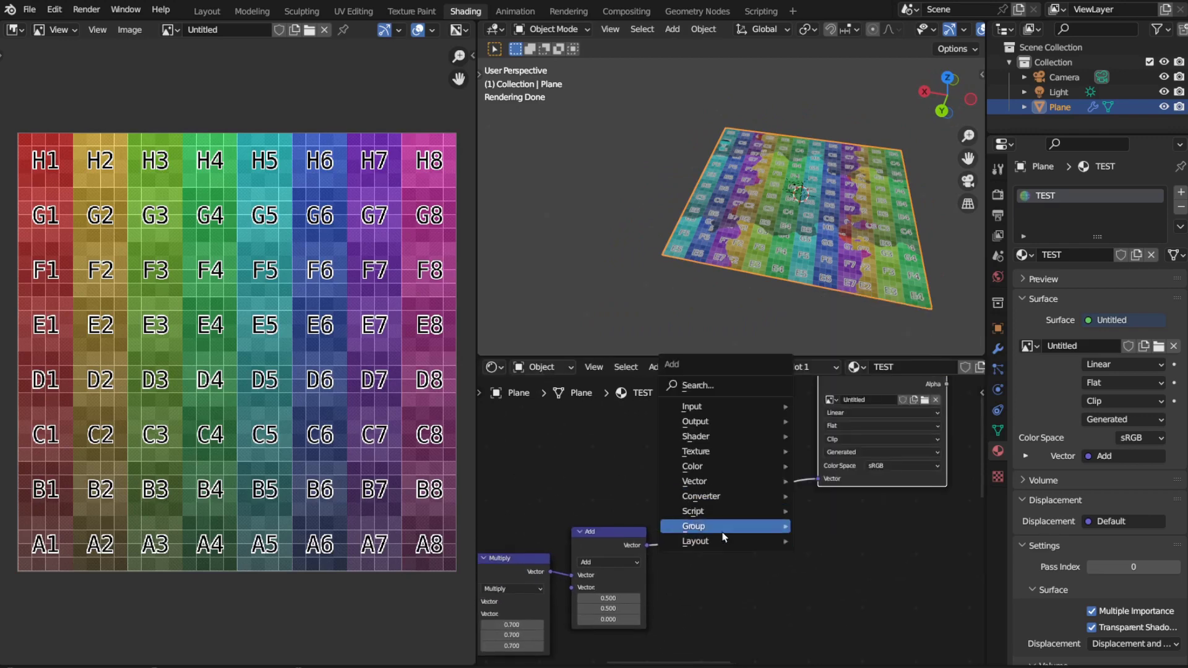
mouse_move(731, 486)
click(883, 598)
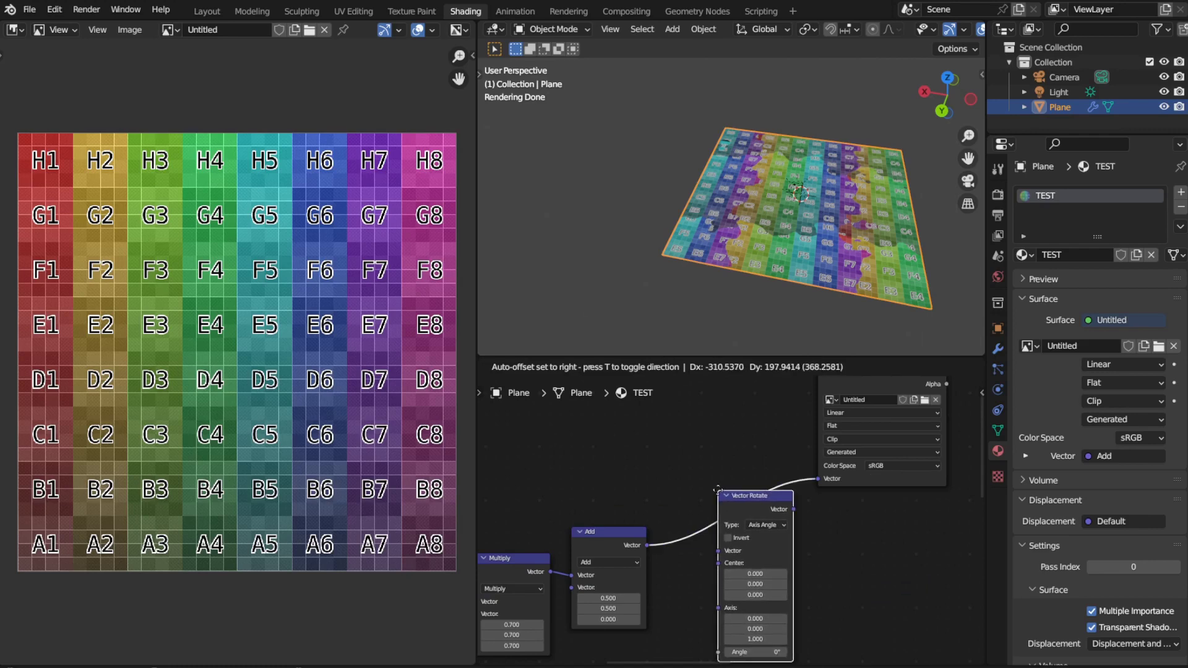
click(718, 490)
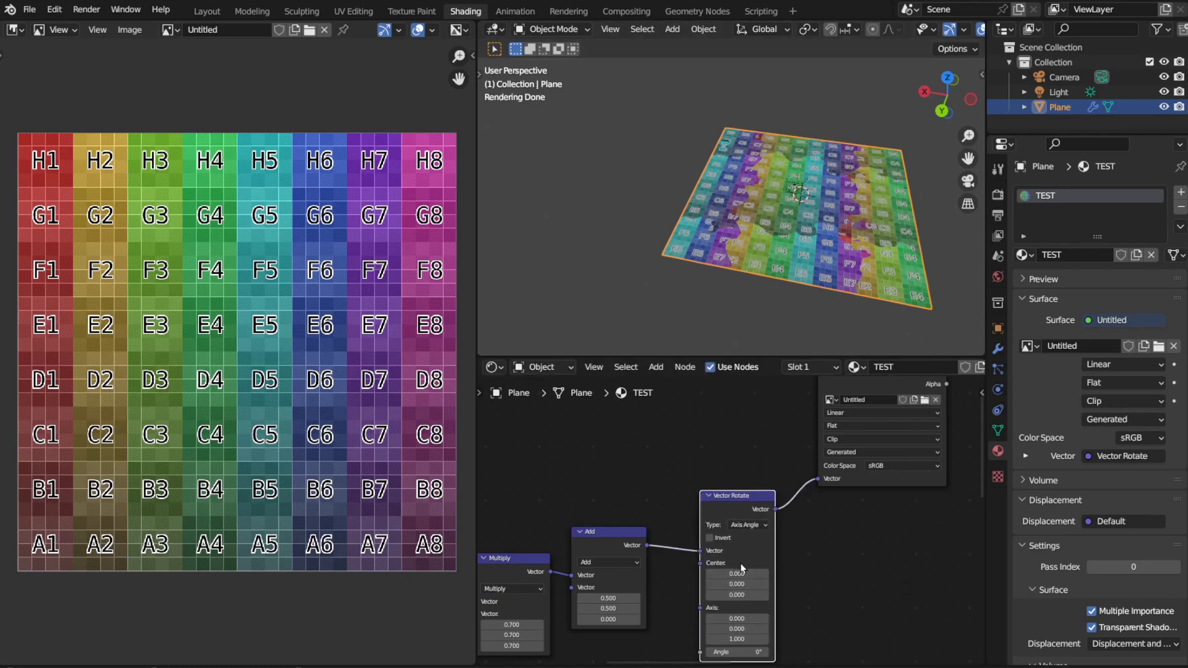
- Try other angles on the Vector Rotate node
middle_drag(766, 578, 795, 547)
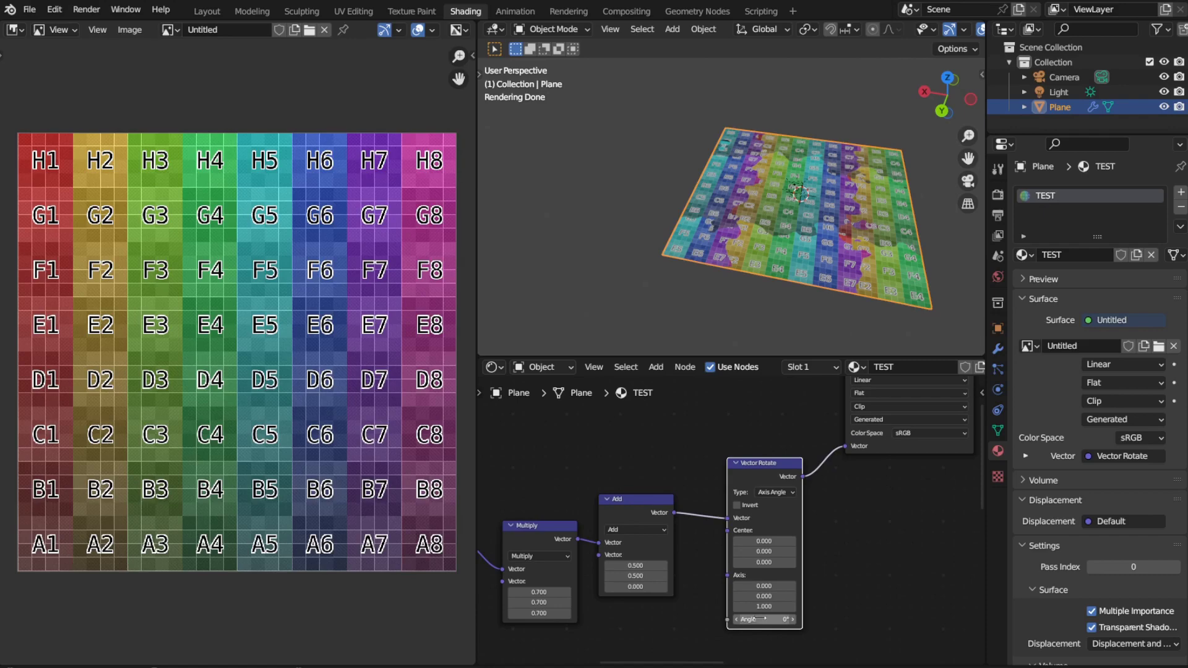
mouse_move(757, 619)
mouse_down()
mouse_move(777, 618)
mouse_move(737, 619)
mouse_up()
middle_drag(757, 621, 851, 553)
scroll(773, 548, up, 1)
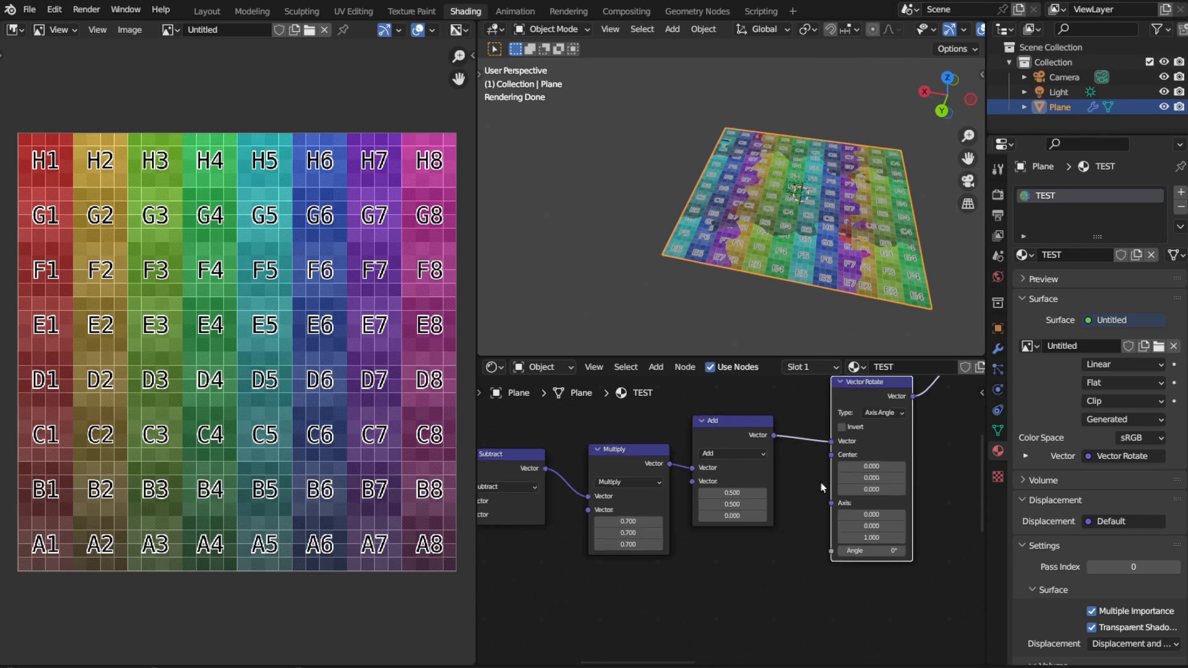
drag(814, 473, 833, 514)
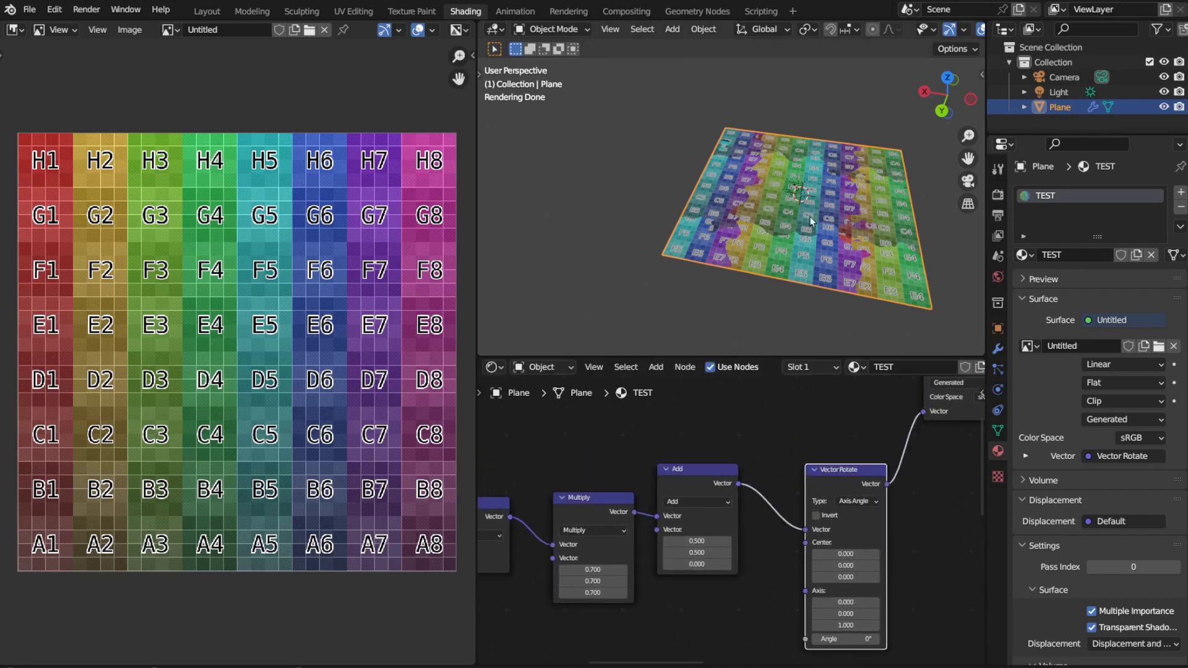
- Compare the previews of the Modulo node and the Add node feeding it on the plane
middle_drag(507, 596, 752, 525)
drag(716, 443, 721, 446)
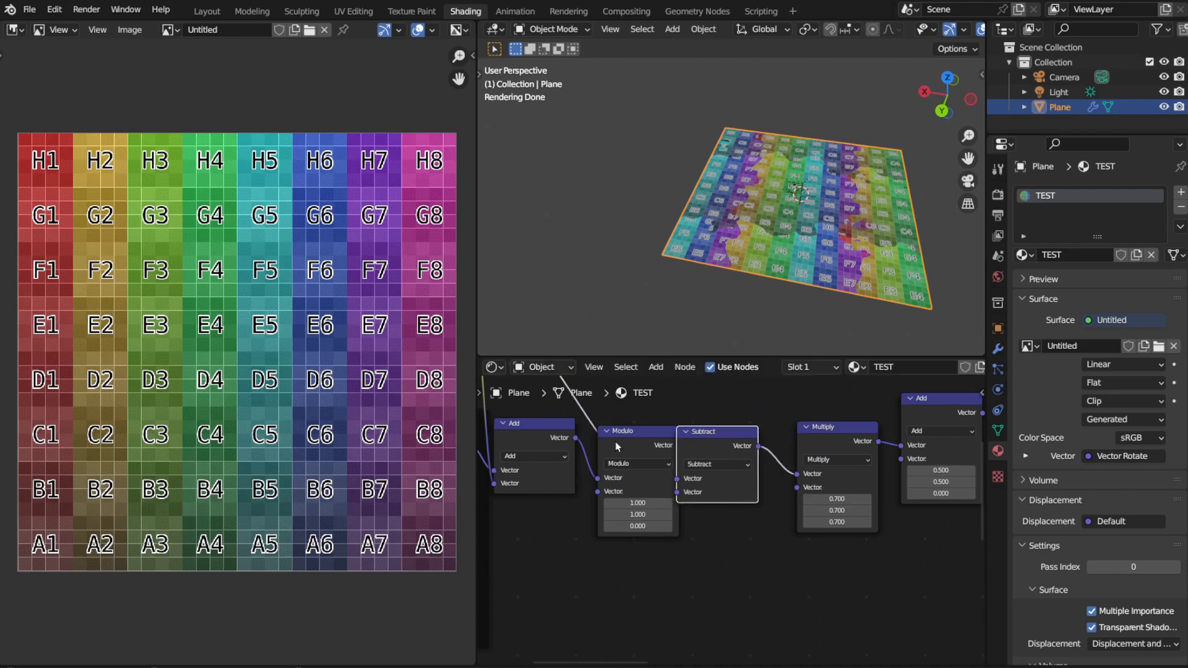
drag(616, 442, 611, 445)
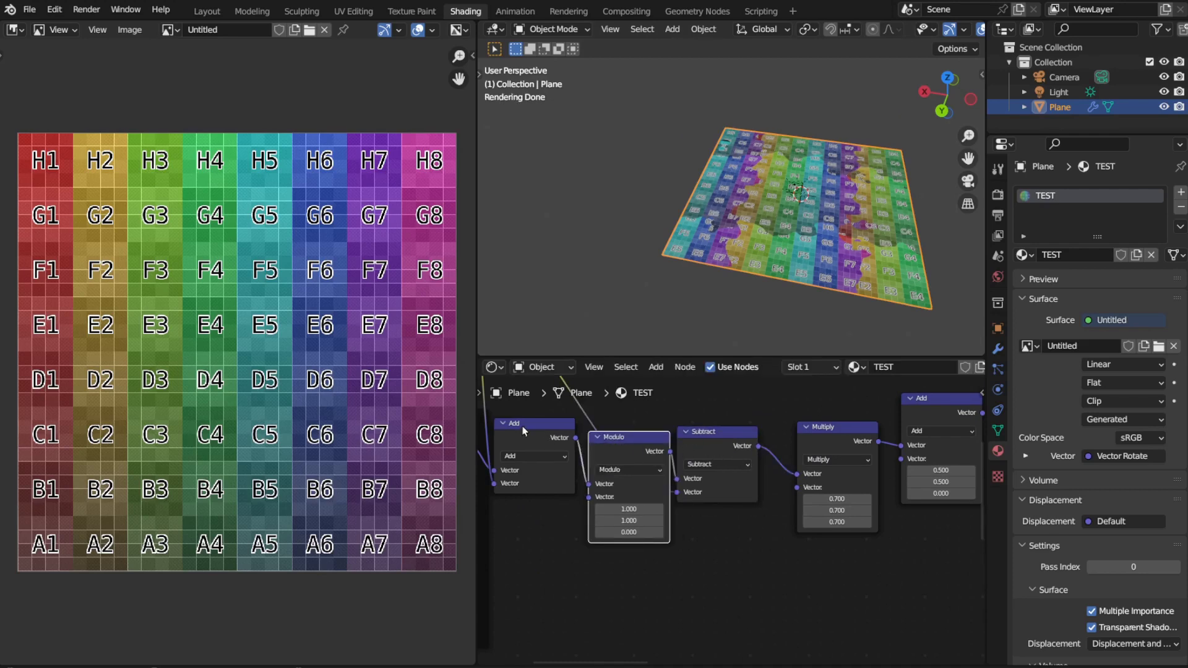
ctrl+shift+click(523, 427)
ctrl+shift+click(620, 444)
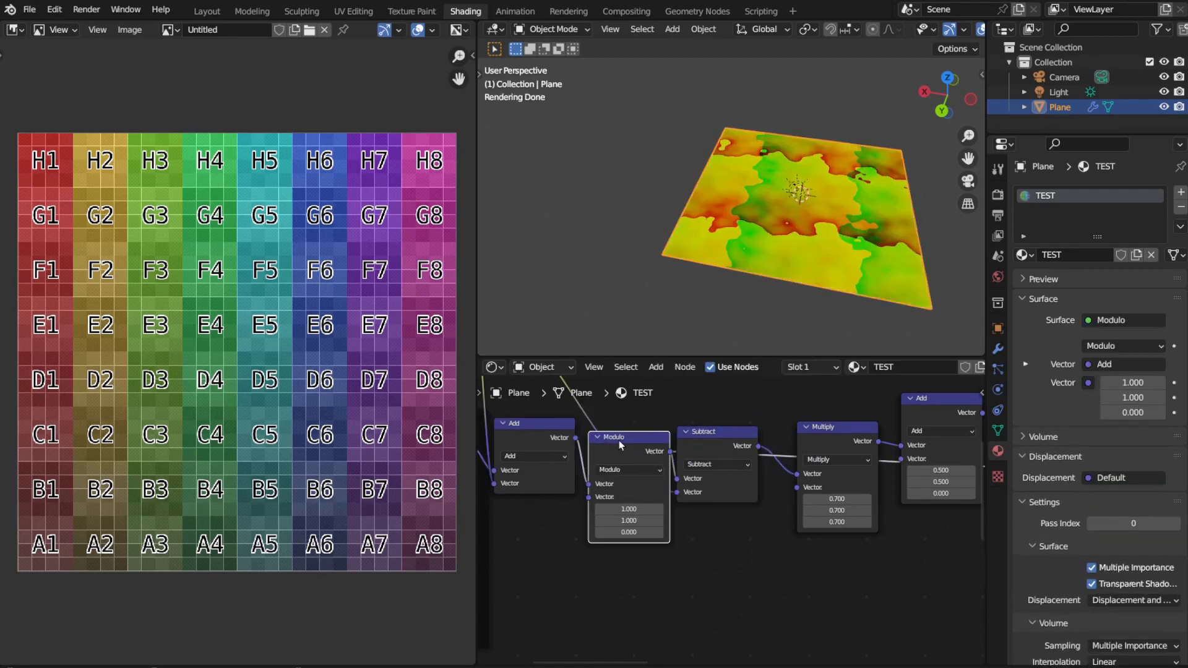
ctrl+shift+click(529, 425)
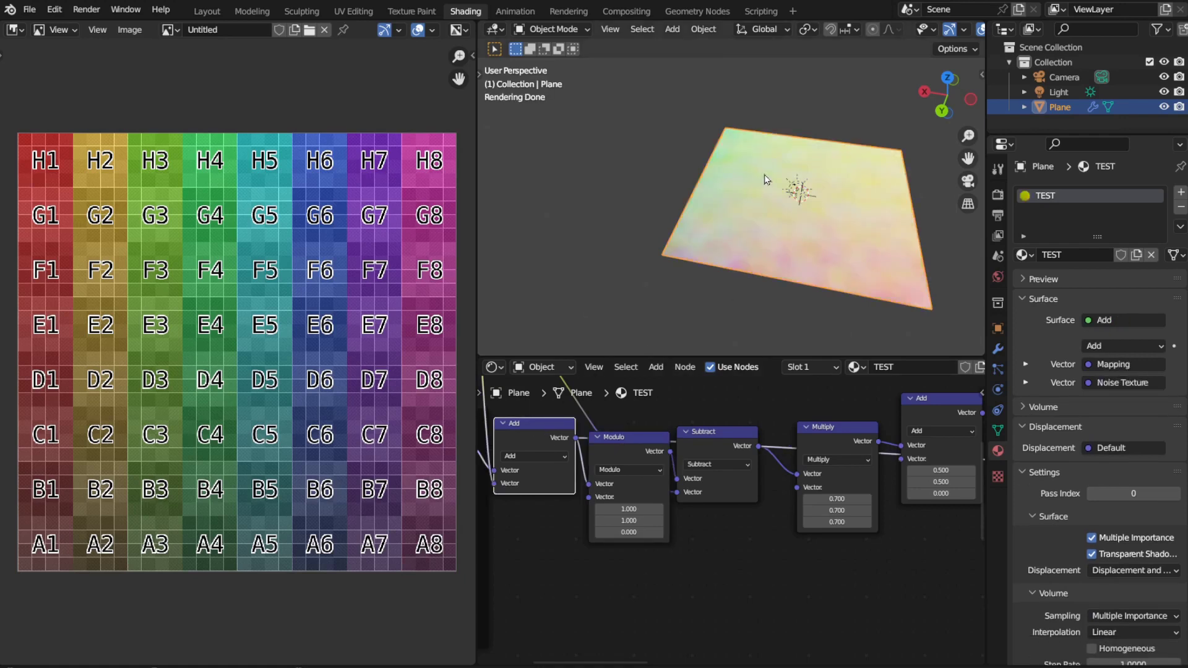
middle_drag(763, 174, 785, 254)
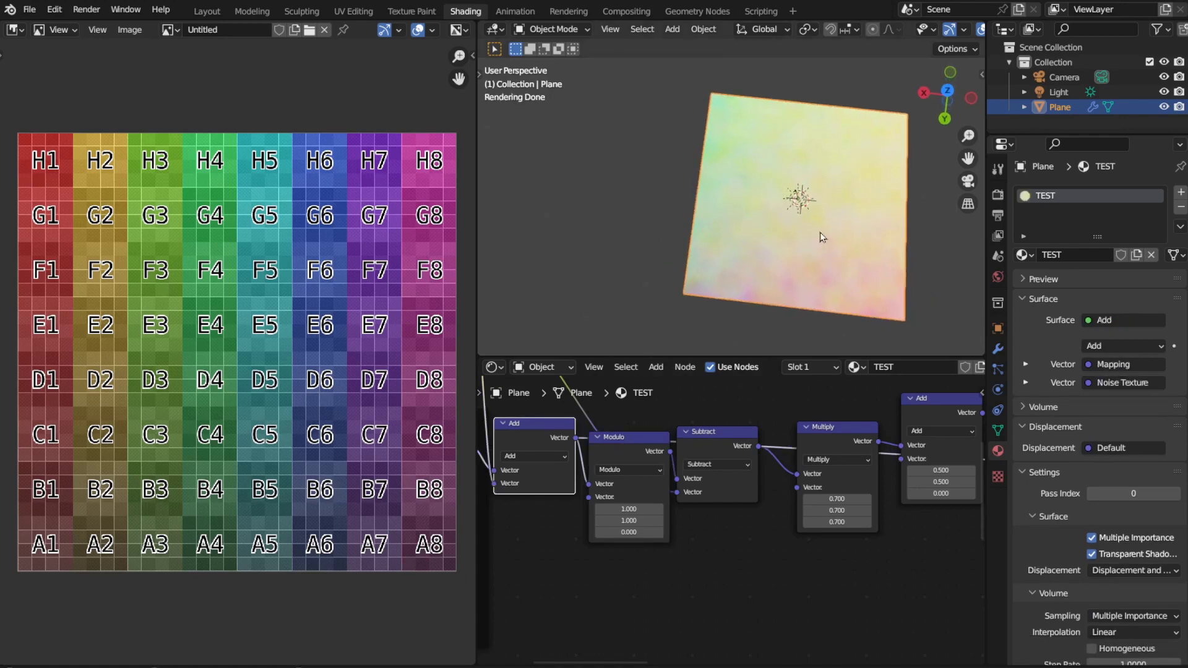
- Add a Floor vector math node fed by the Add node before Modulo and preview it on the plane
middle_drag(575, 446, 619, 435)
drag(619, 427, 717, 629)
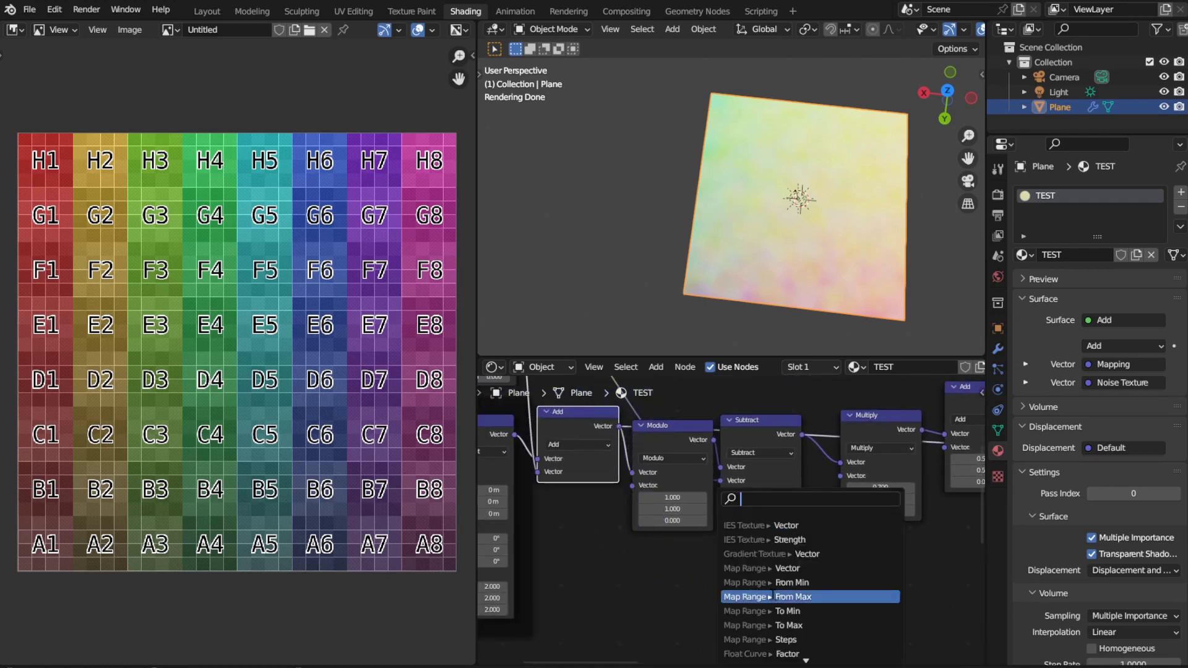
text(Floor)
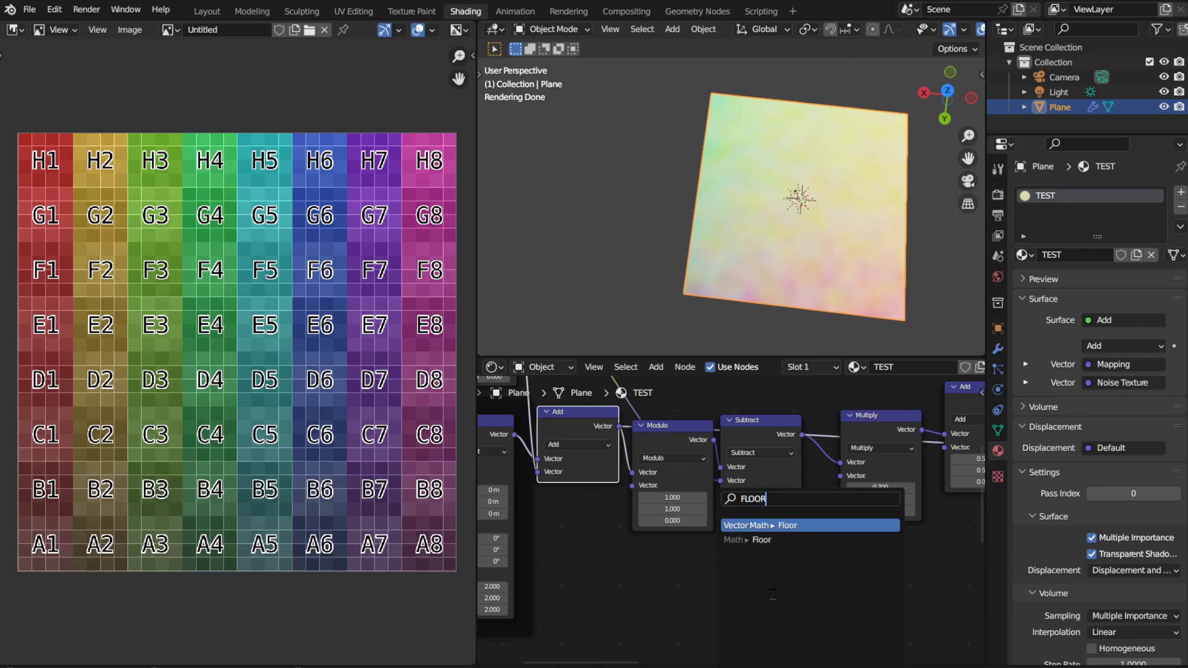
key(Return)
click(707, 570)
ctrl+shift+click(721, 604)
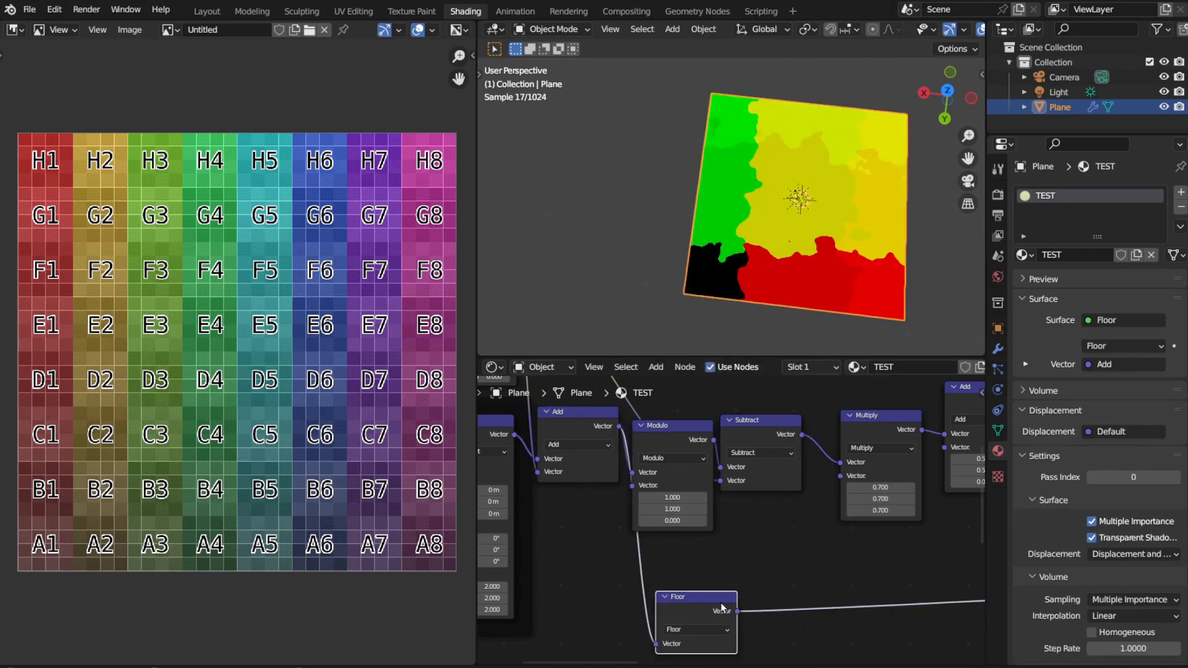
- Add a White Noise Texture node fed by the Floor node and preview its Value output on the plane
middle_drag(776, 573, 716, 535)
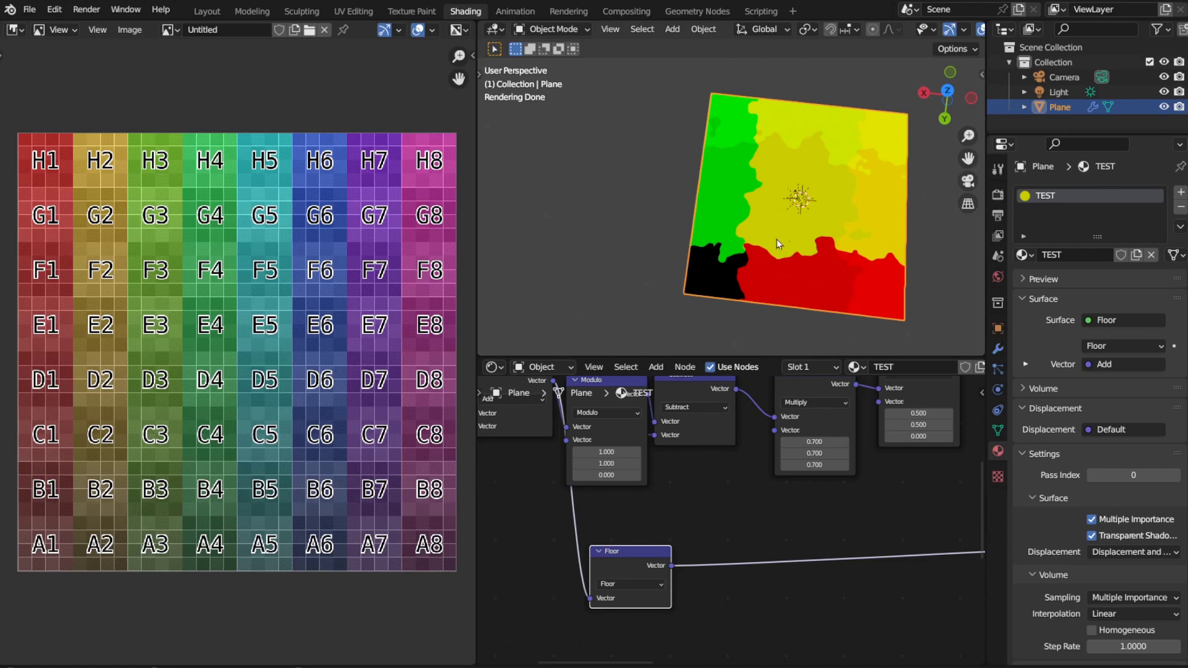
middle_drag(652, 531, 755, 570)
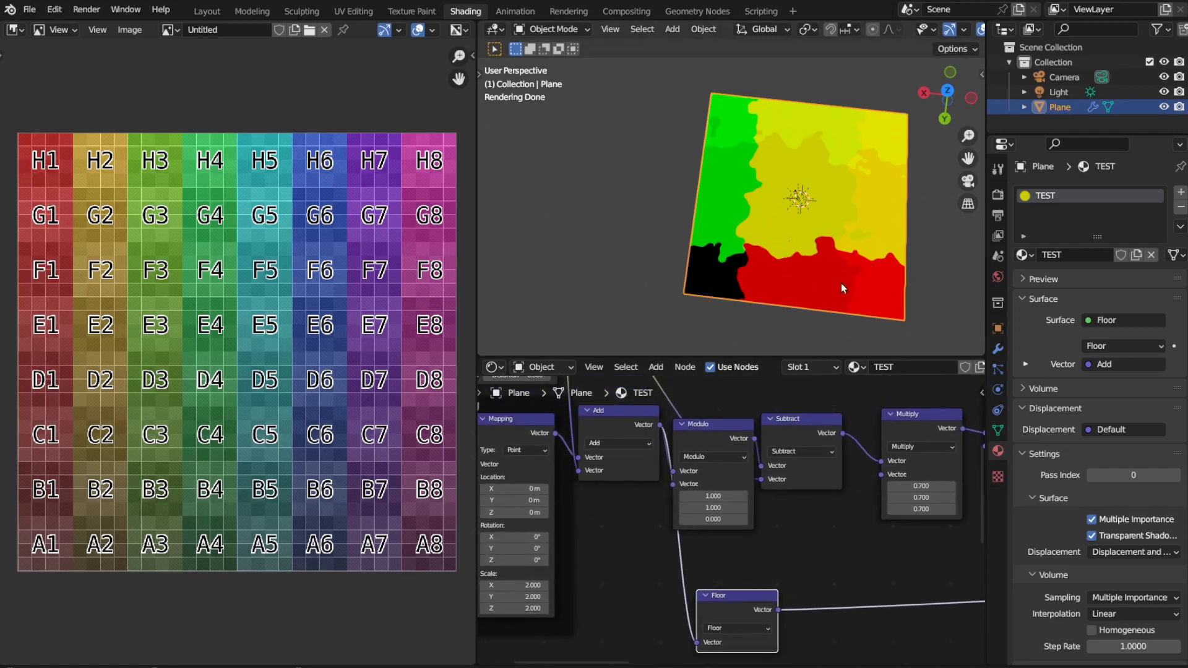
middle_drag(787, 639, 716, 528)
key(shift+a)
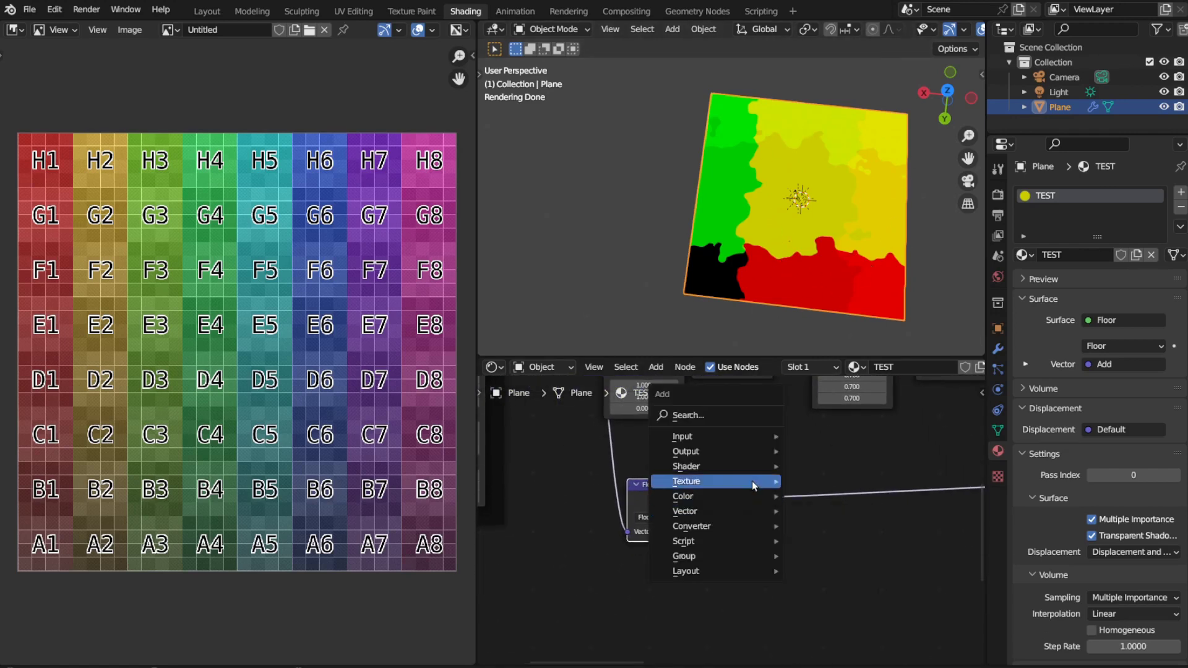
mouse_move(752, 481)
click(834, 484)
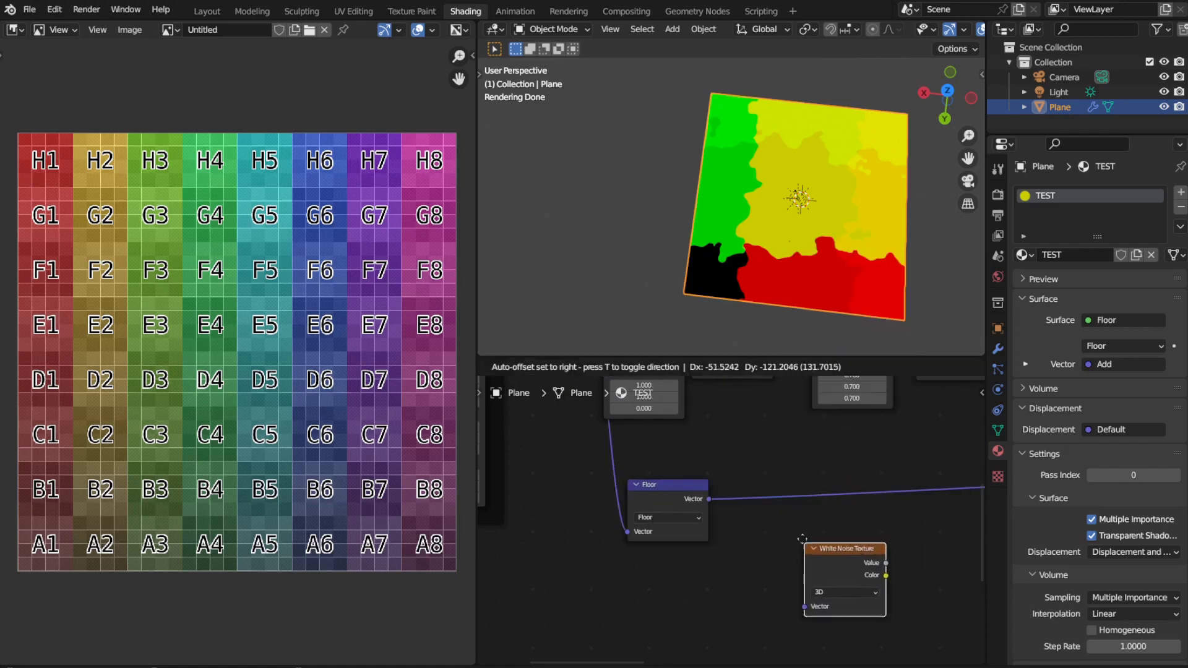
click(800, 588)
middle_drag(800, 588, 680, 571)
ctrl+right_drag(803, 497, 812, 465)
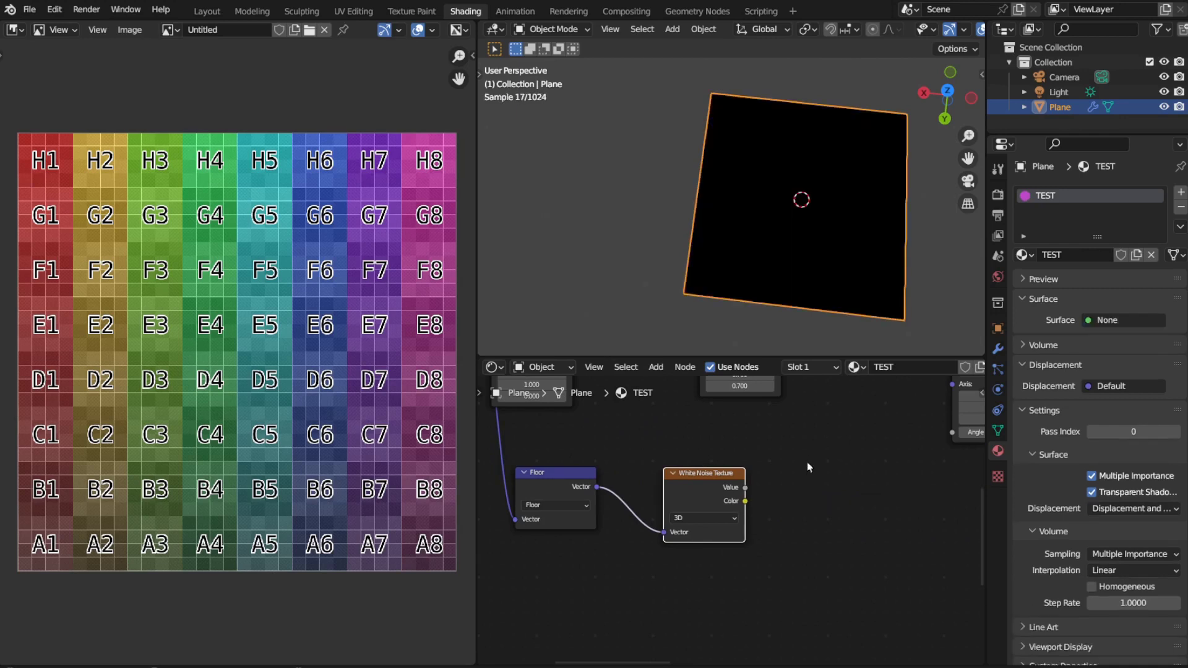
key(ctrl+z)
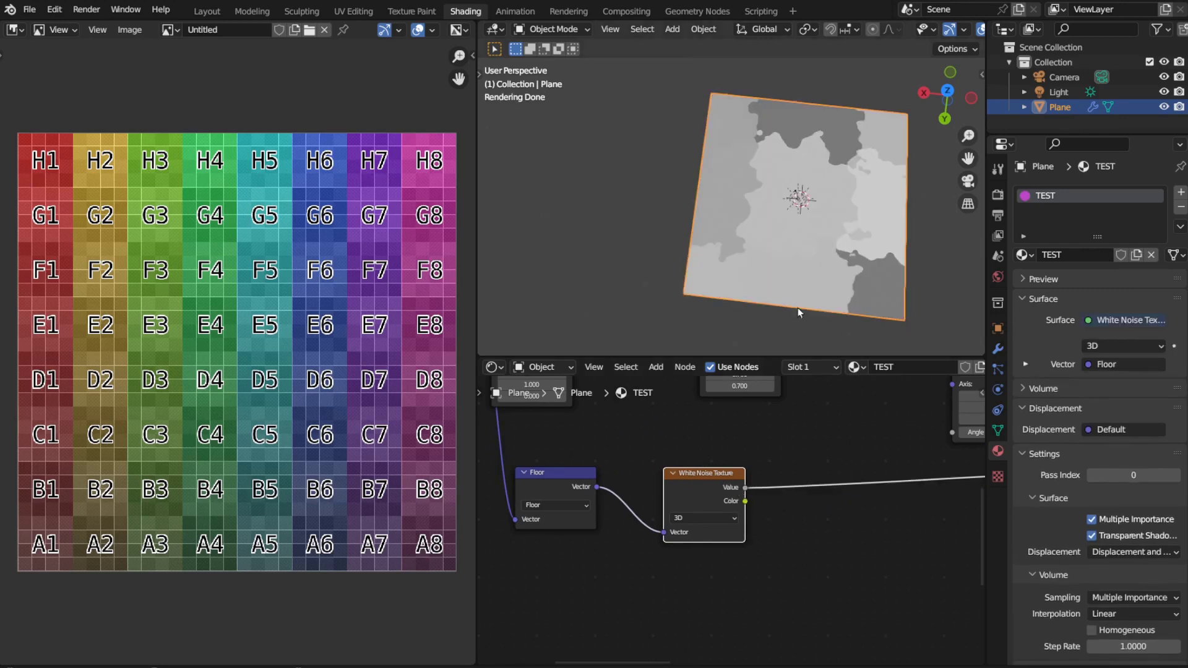
middle_drag(744, 393, 855, 583)
middle_drag(778, 616, 705, 559)
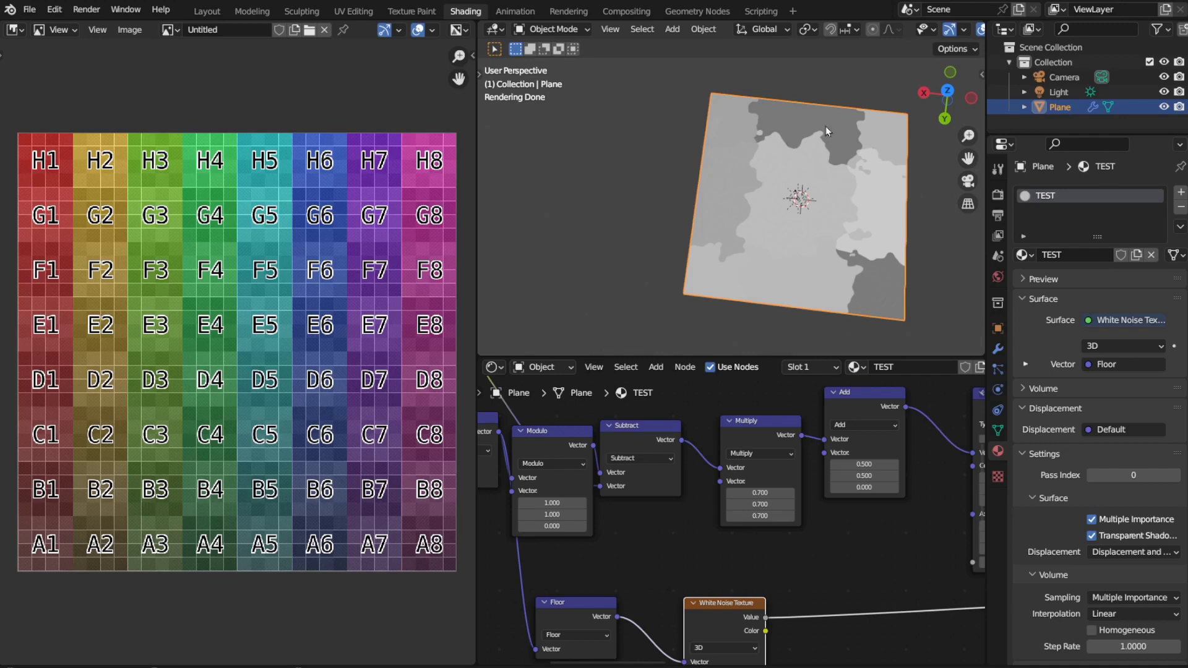
- Link the White Noise Texture's Value to the Vector Rotate node's Angle and preview the Untitled image texture on the plane
middle_drag(976, 560, 828, 489)
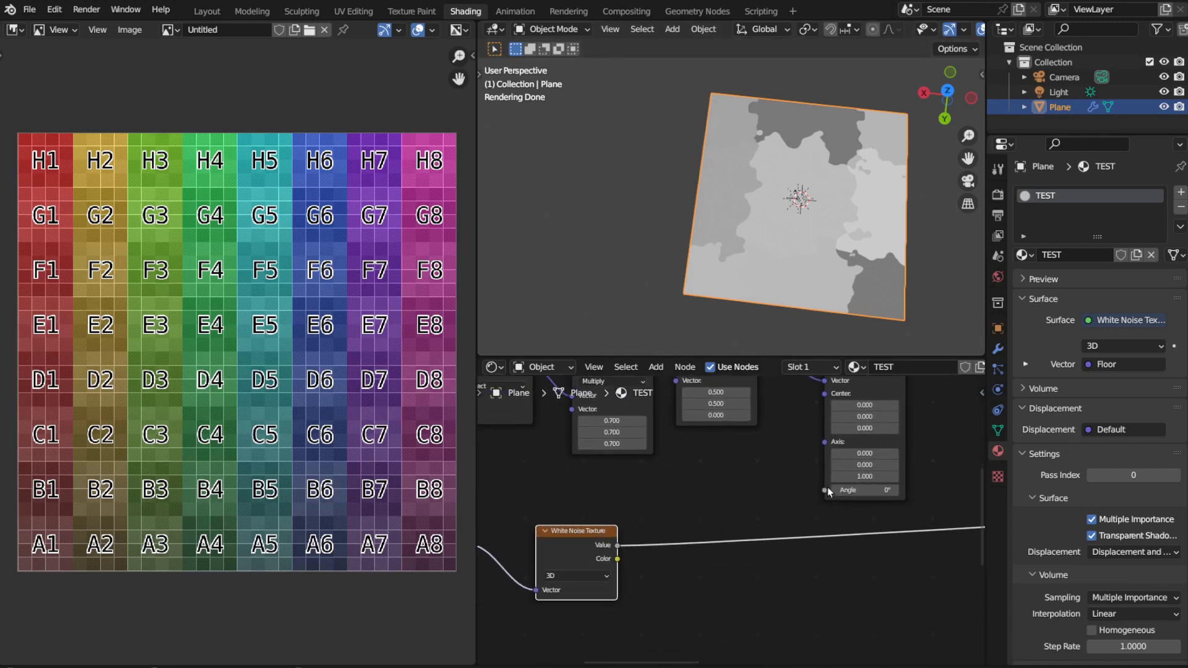
drag(825, 490, 617, 545)
ctrl+right_drag(811, 526, 793, 542)
middle_drag(768, 480, 614, 638)
middle_drag(815, 445, 674, 604)
ctrl+shift+click(715, 459)
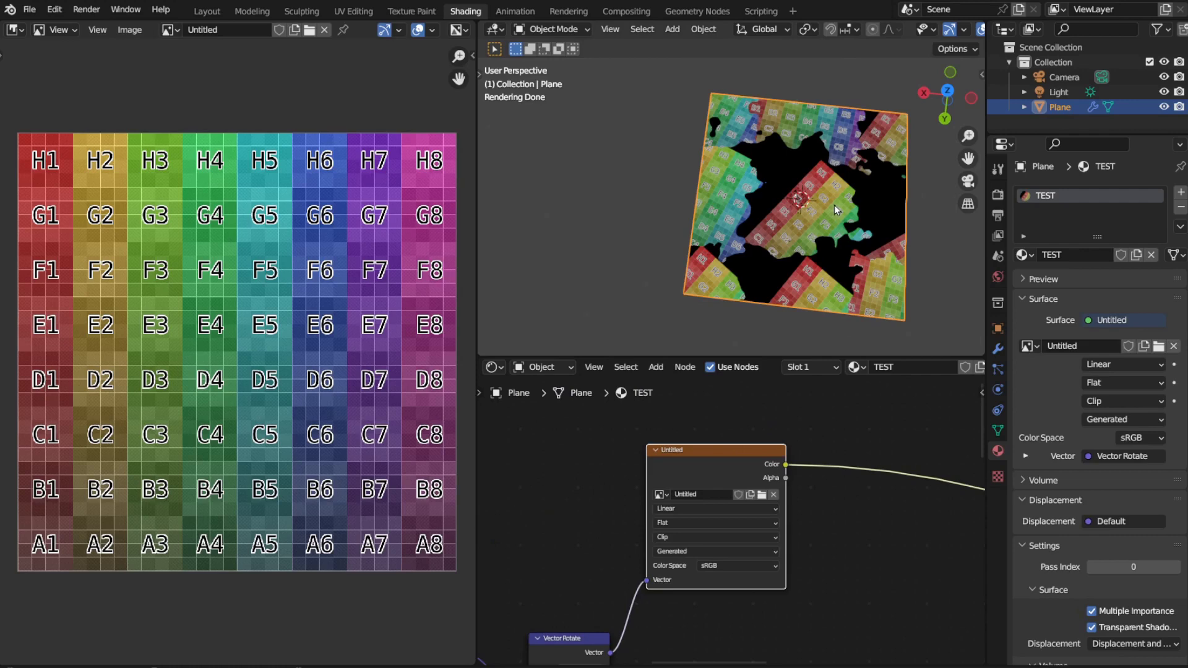
- Mute the Add node before Vector Rotate to compare the tiles, and unmute it again
middle_drag(614, 486, 835, 351)
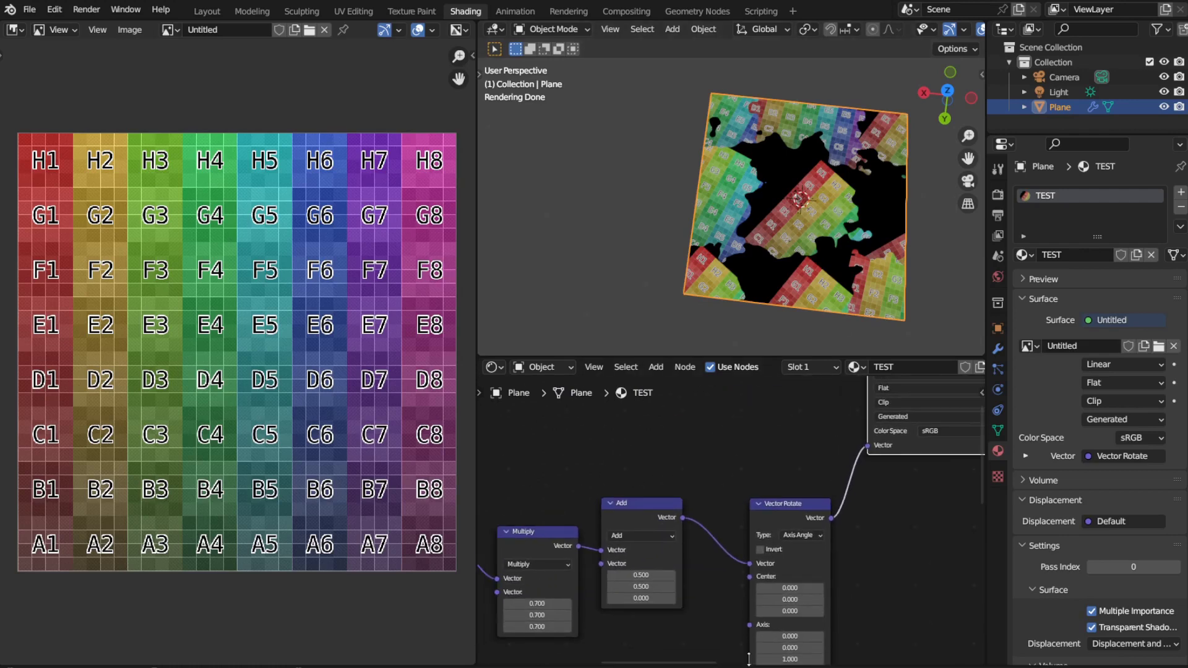
middle_drag(717, 568, 751, 509)
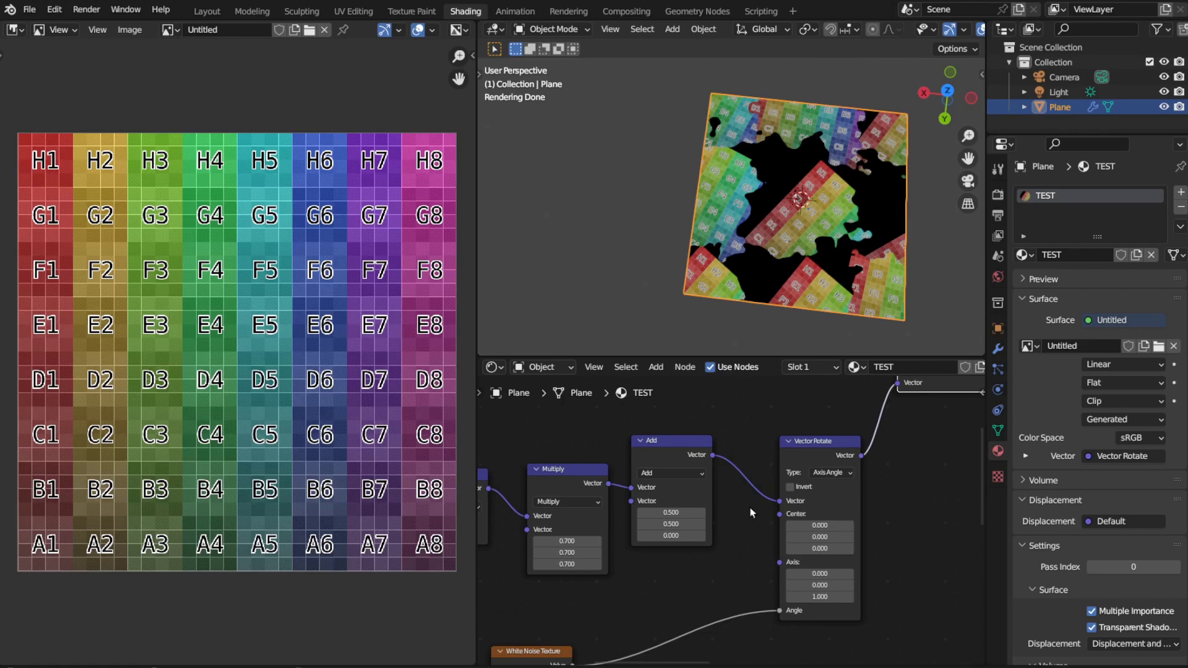
click(691, 456)
key(m)
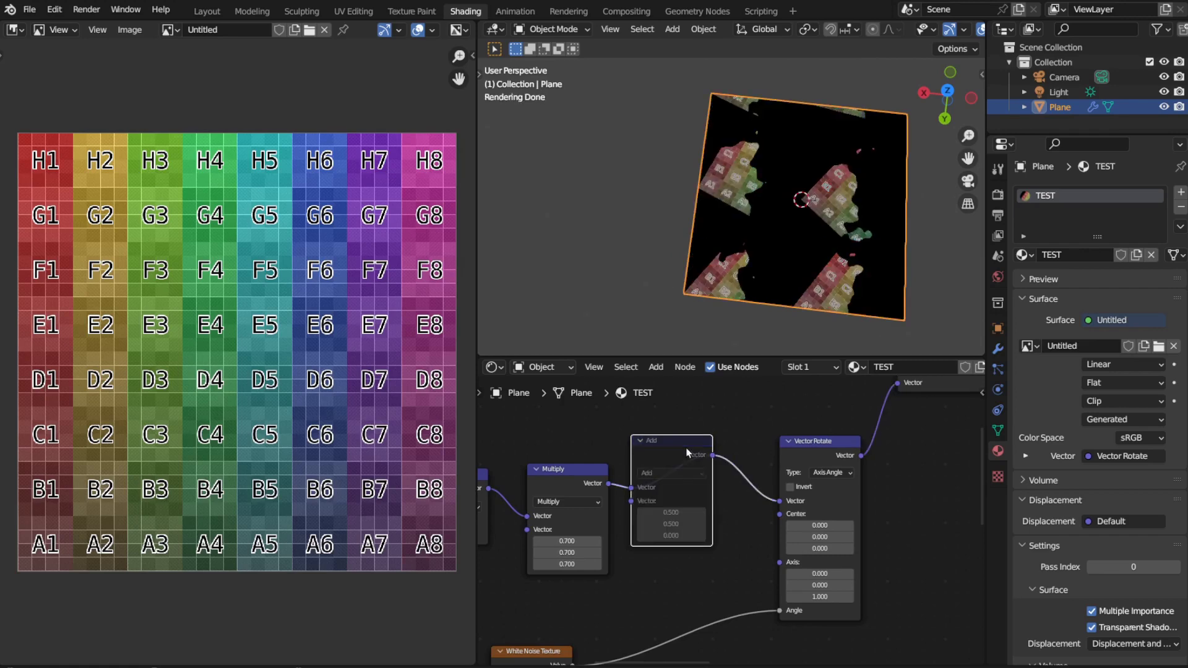
key(m)
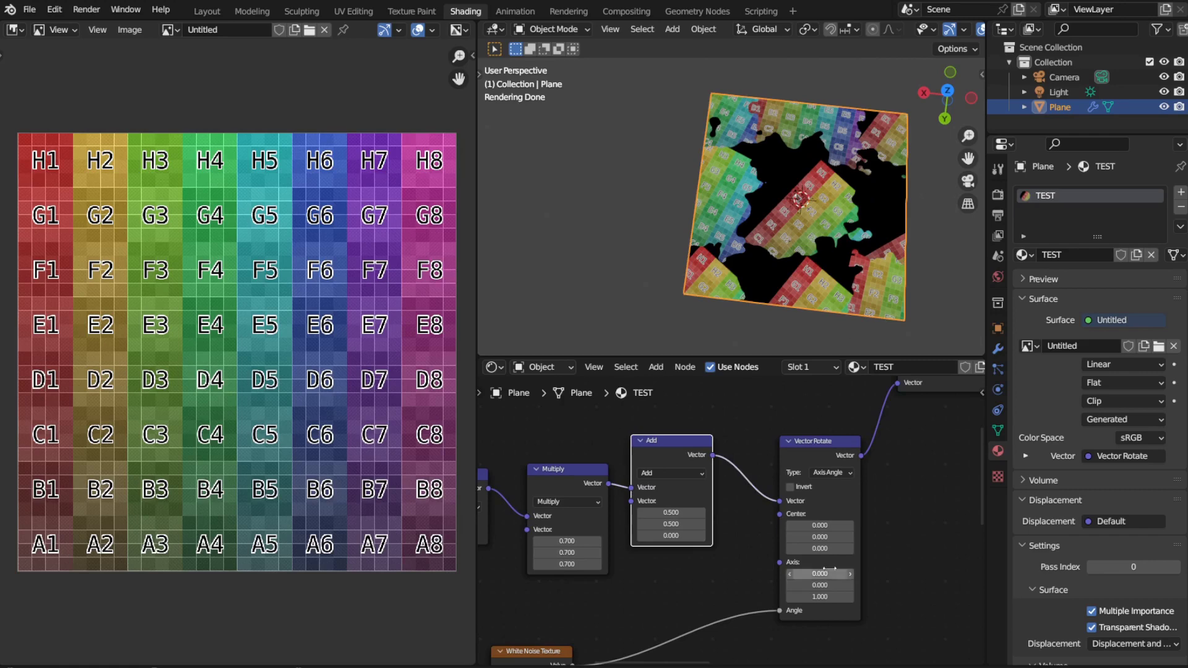
- Set the Vector Rotate node's Center to 0.5 on X and Y
click(822, 526)
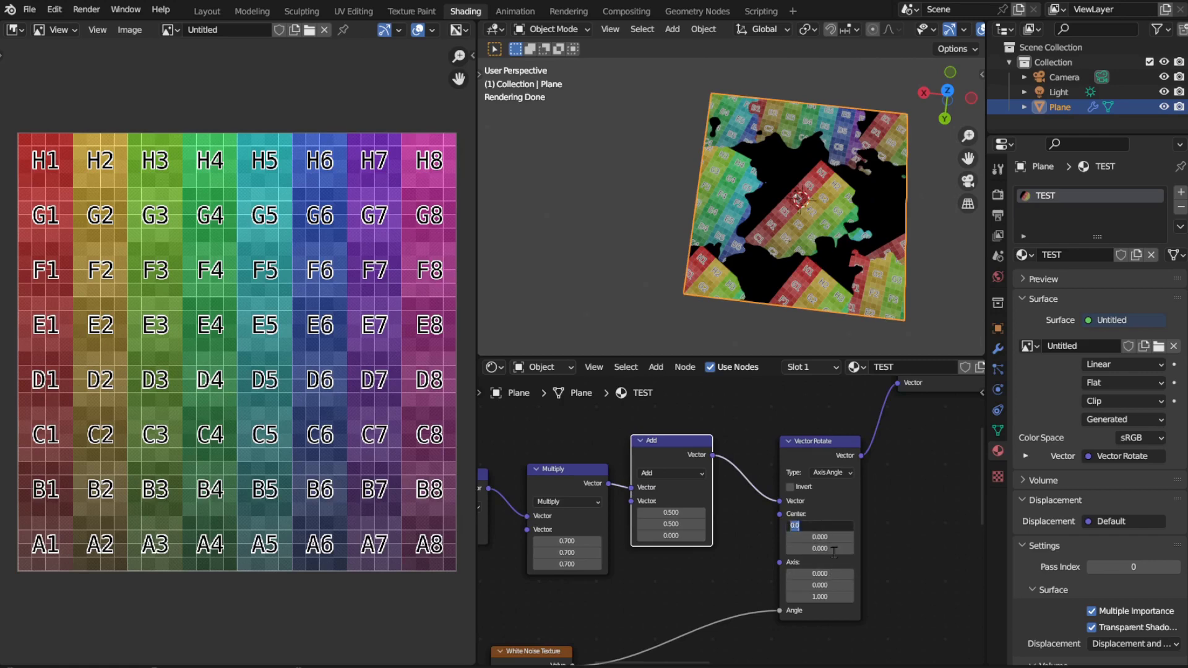
text(0.5)
key(Return)
click(817, 536)
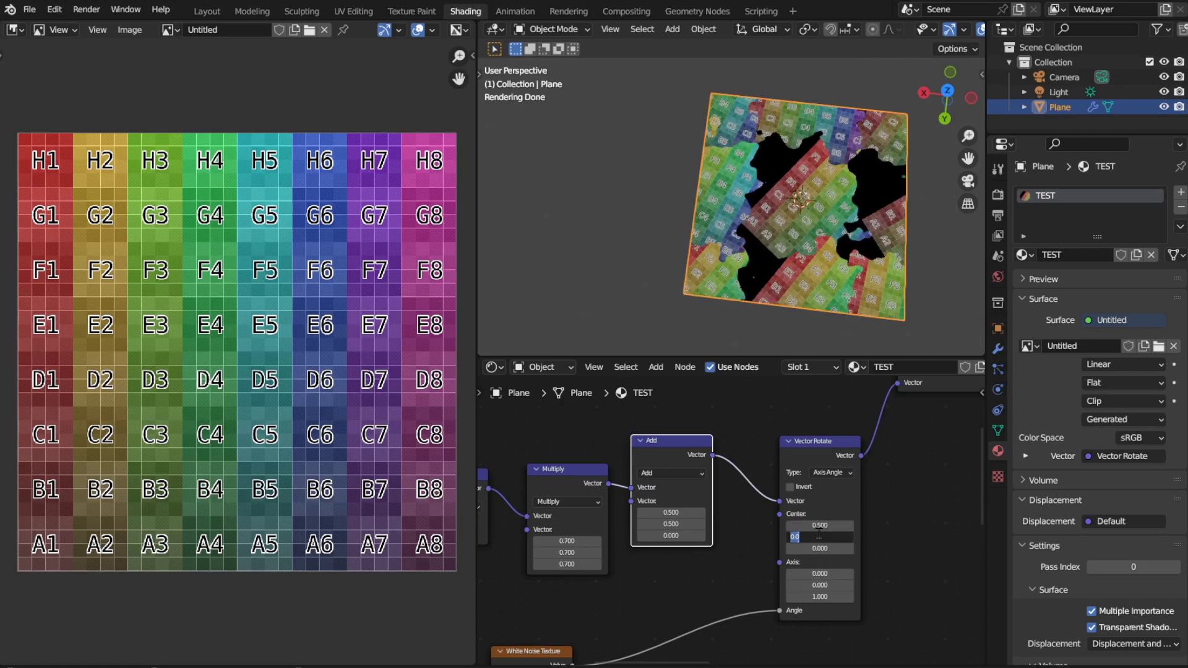
text(0.5)
key(Return)
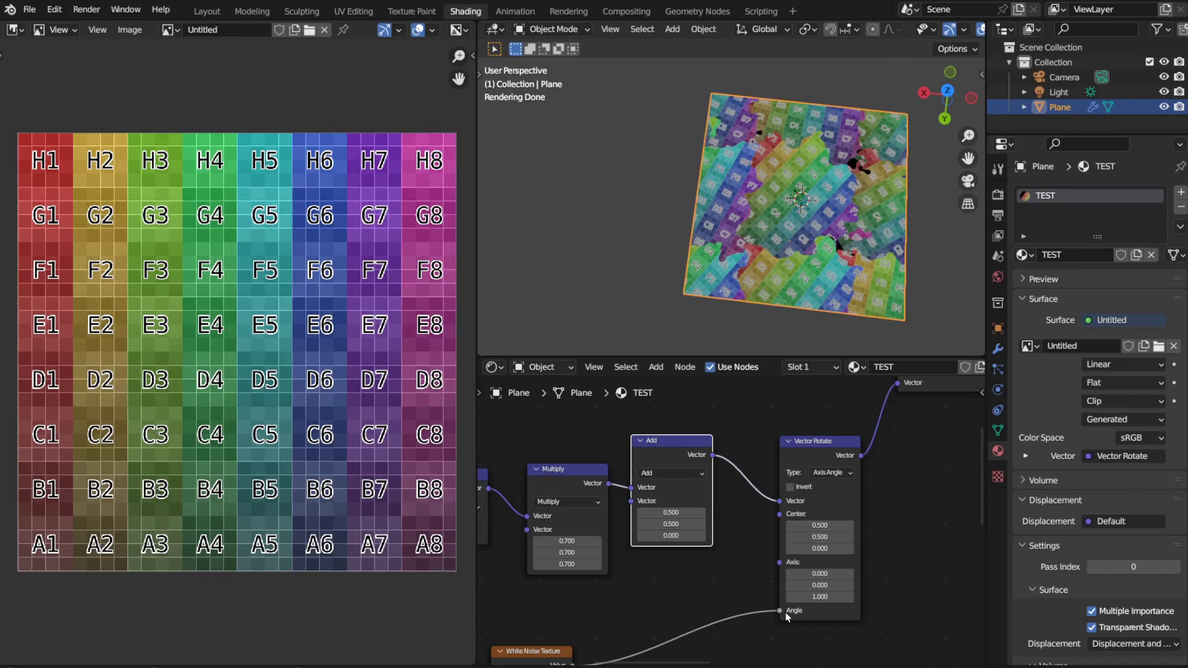
- Unlink the white noise from the Vector Rotate node's Angle and try manual angles on the tiles
drag(781, 610, 739, 605)
mouse_move(817, 612)
mouse_down()
mouse_move(873, 611)
mouse_move(801, 615)
mouse_up()
middle_drag(801, 615, 895, 515)
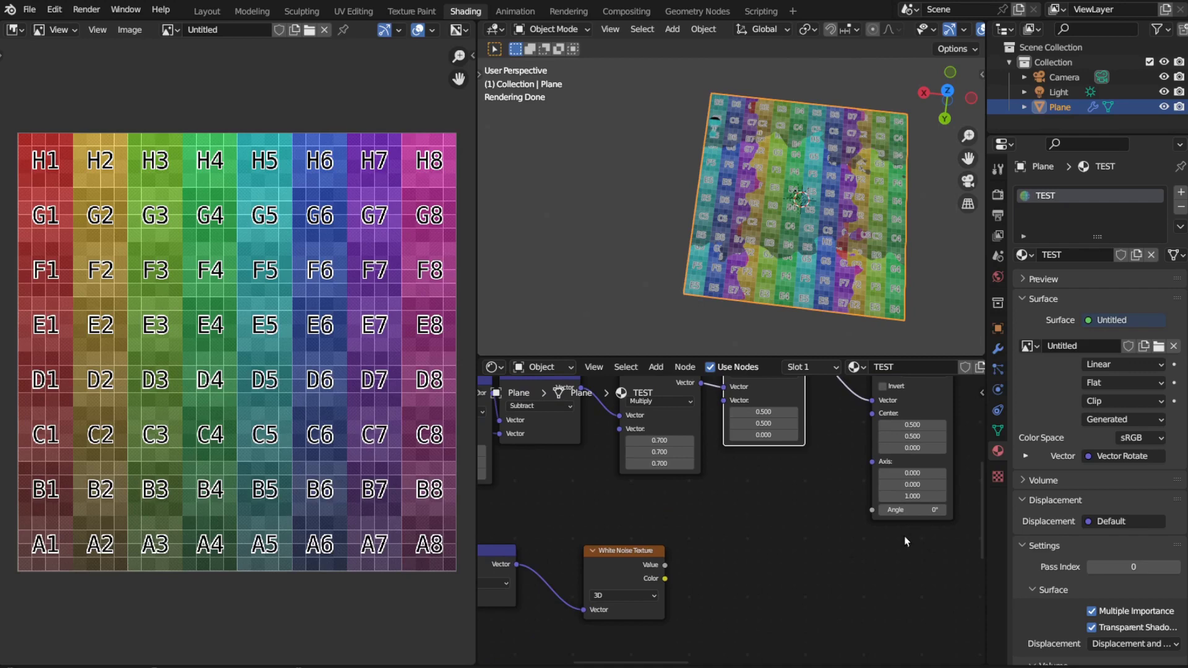
middle_drag(683, 577, 749, 559)
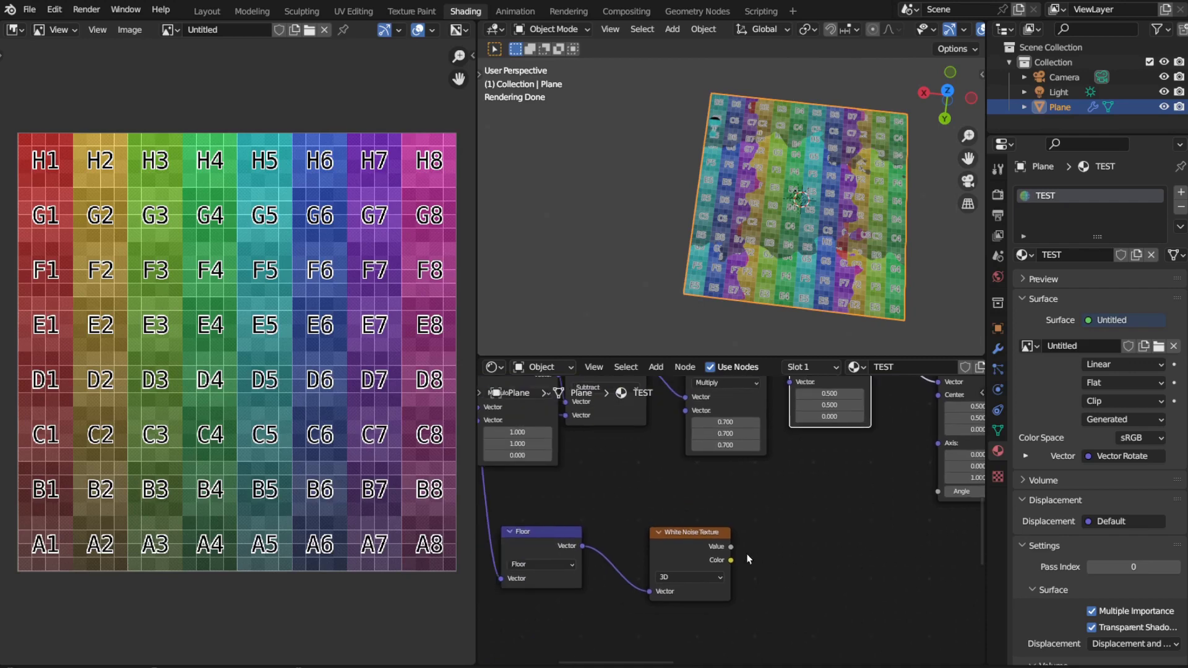
- Preview the White Noise Texture on the plane and reposition the Floor and White Noise Texture nodes beneath the vector math chain
ctrl+shift+click(703, 541)
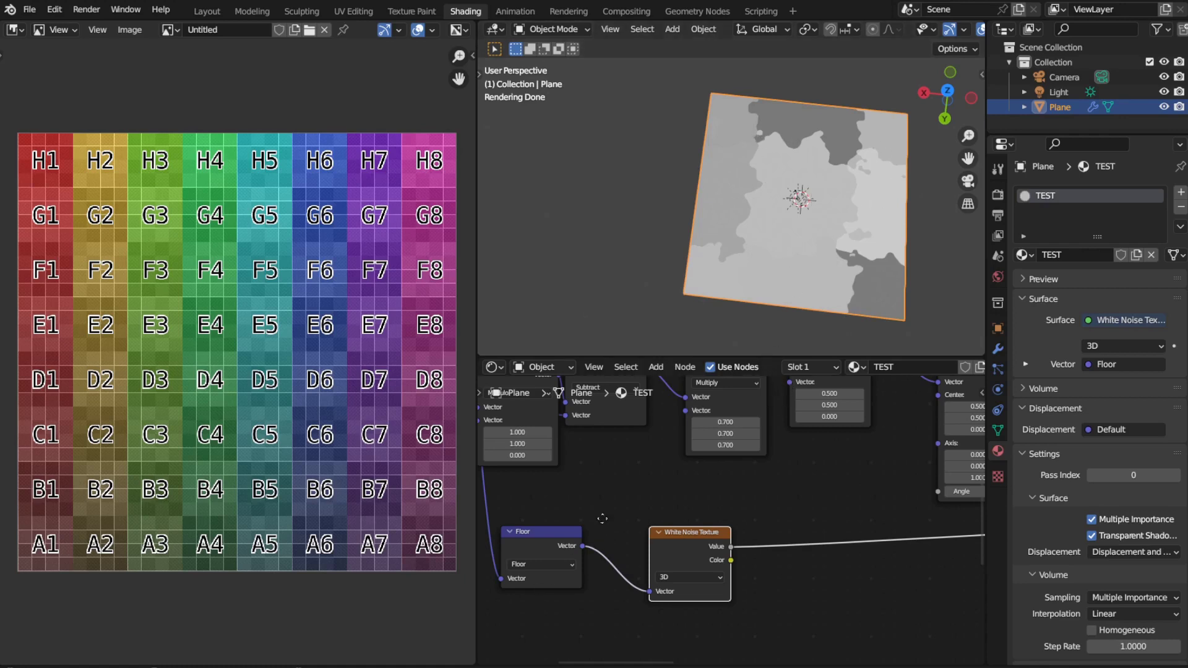
middle_drag(603, 519, 805, 546)
drag(734, 560, 707, 559)
middle_drag(640, 446, 645, 505)
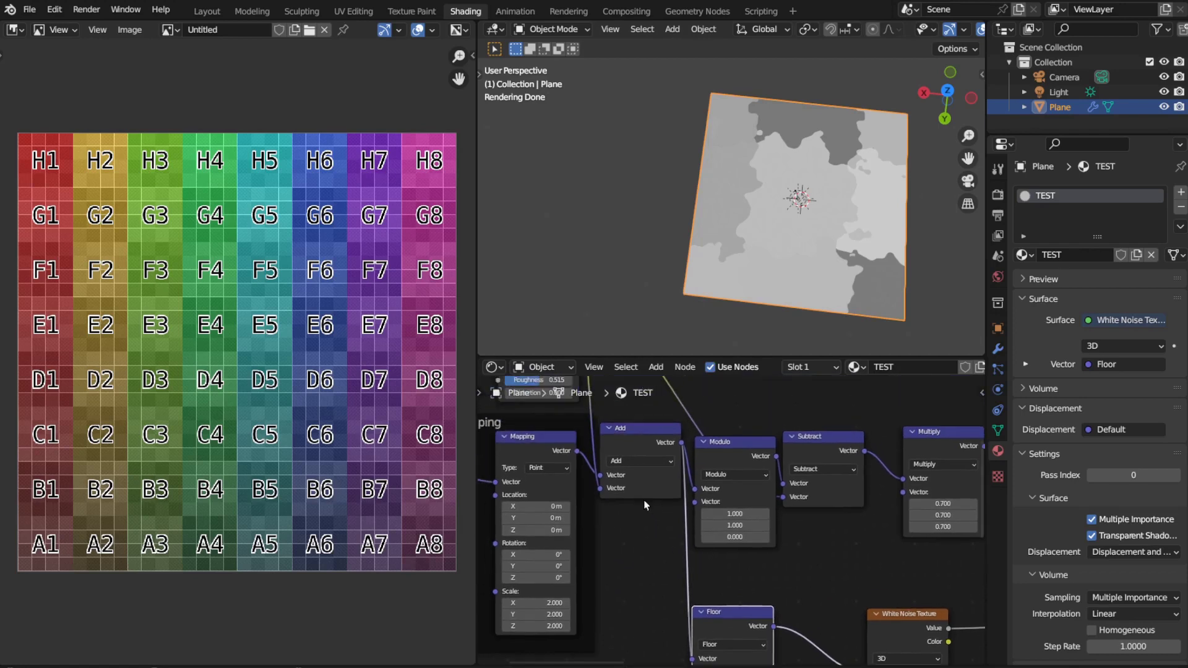
middle_drag(575, 631, 611, 592)
drag(585, 563, 854, 587)
key(Escape)
middle_drag(780, 549, 594, 561)
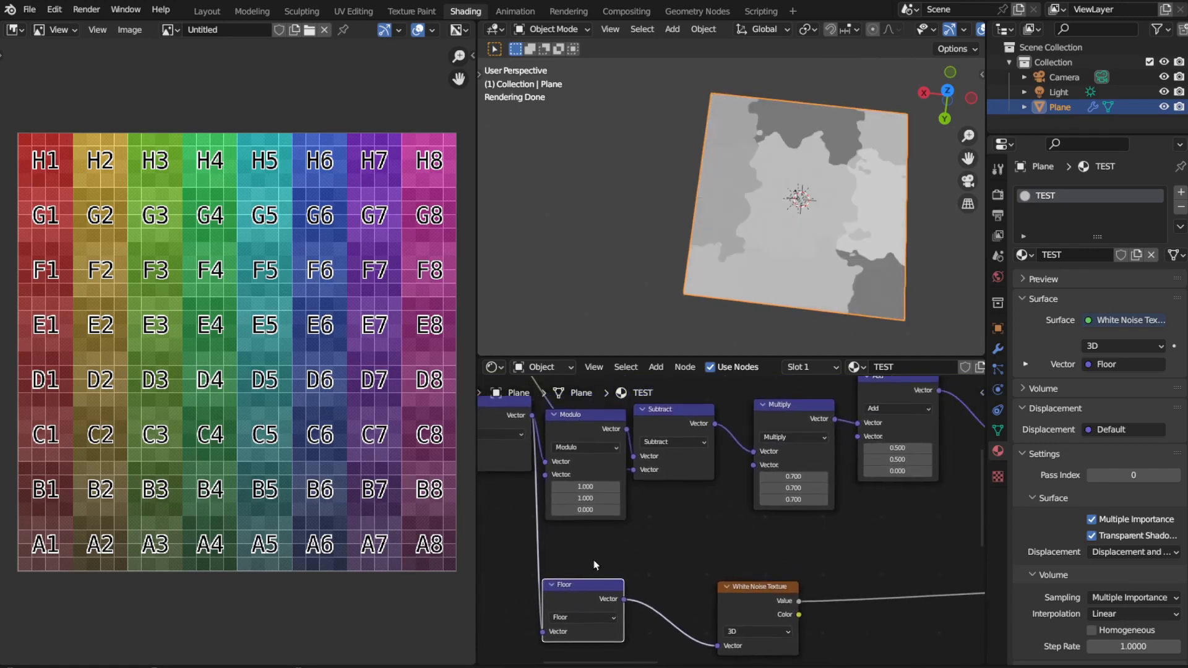
drag(564, 605, 623, 593)
drag(763, 588, 761, 560)
middle_drag(669, 548, 825, 568)
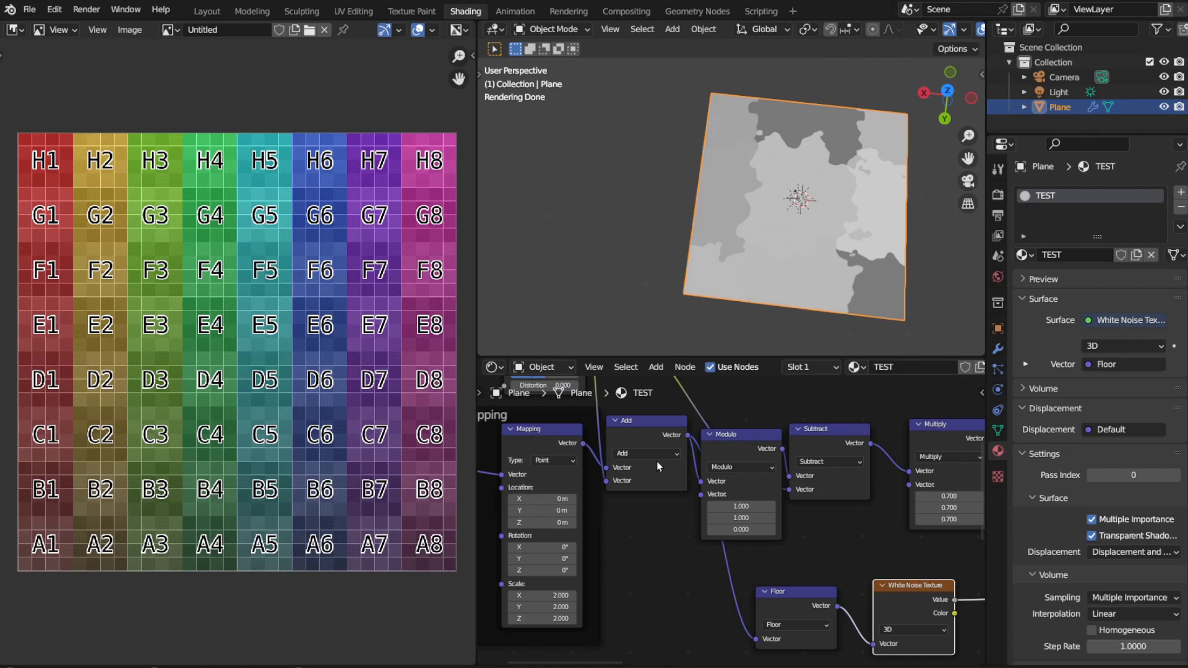
middle_drag(971, 558, 726, 557)
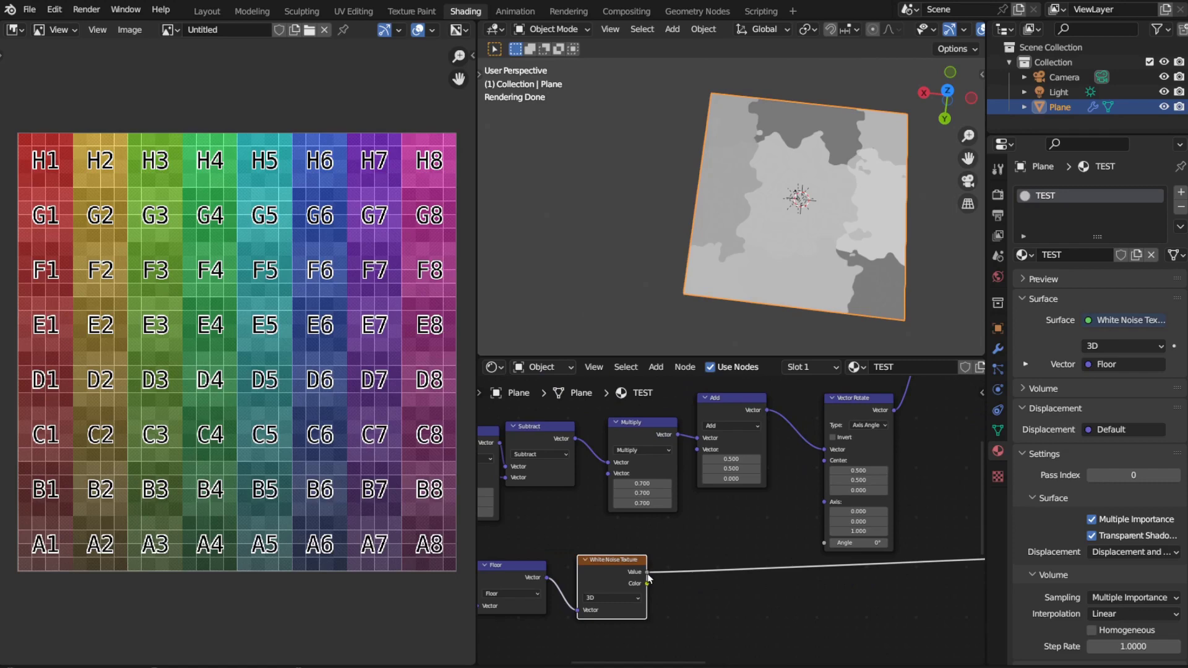
- Relink the White Noise Texture's Value to the Vector Rotate node's Angle and preview the Untitled image texture
ctrl+drag(648, 572, 824, 543)
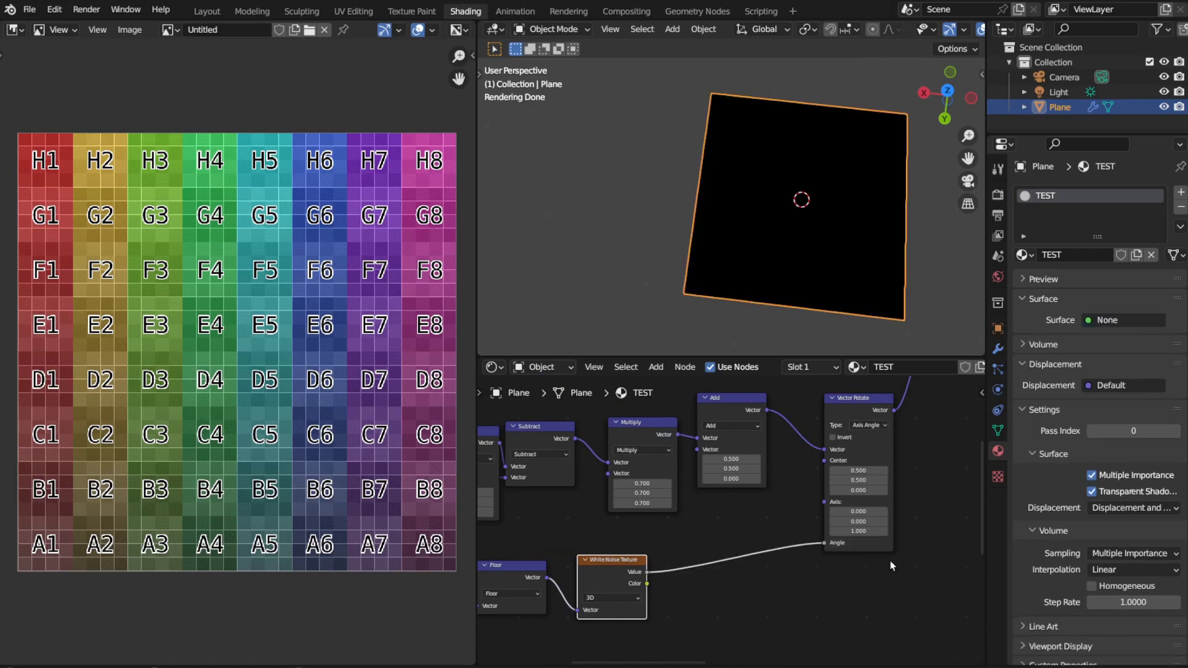
middle_drag(891, 566, 718, 663)
ctrl+shift+click(812, 395)
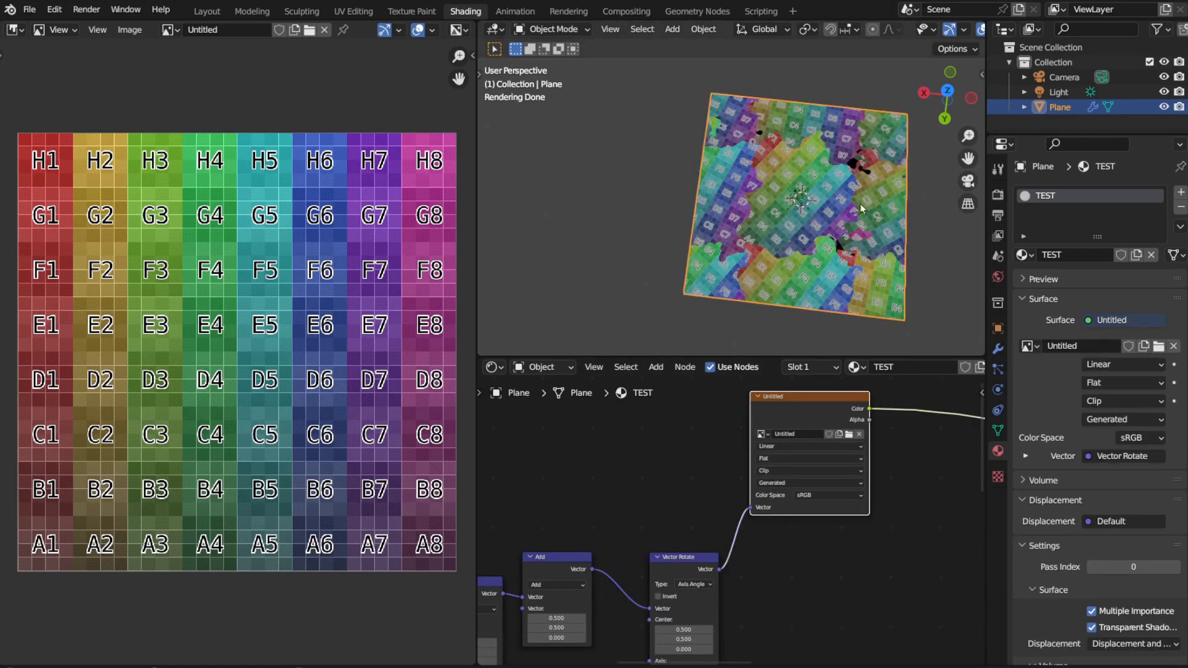
- Insert a Map Range node between the White Noise Texture and the Vector Rotate node's Angle, with To Max set to 15.6
middle_drag(633, 665, 803, 497)
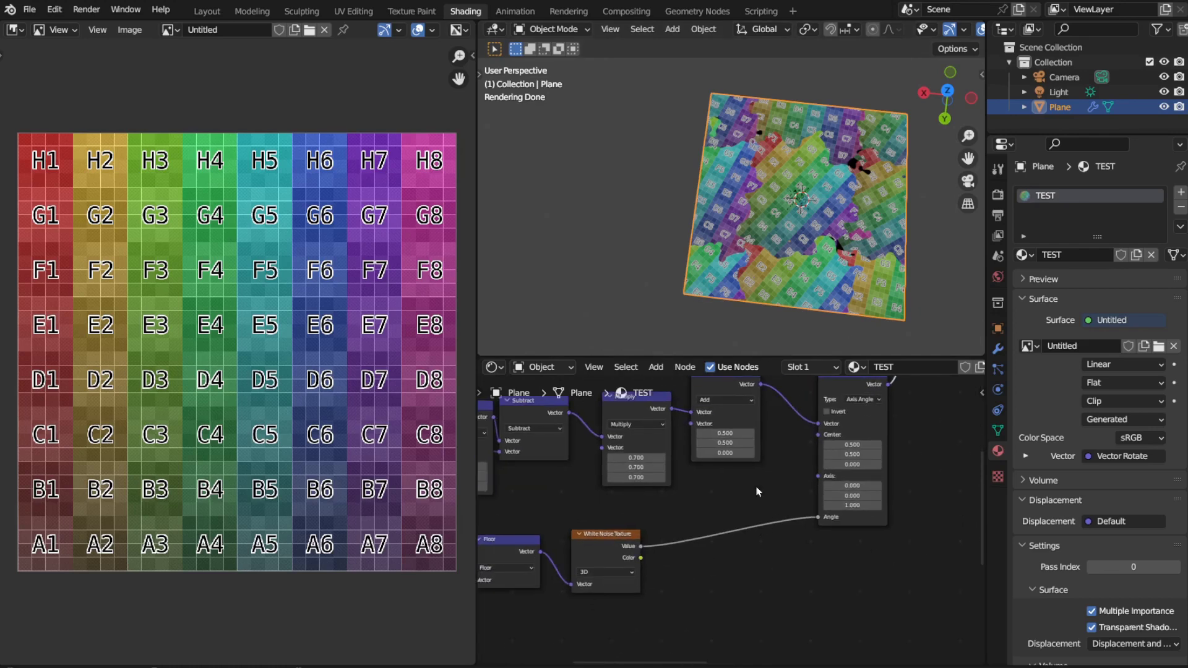
key(shift+a)
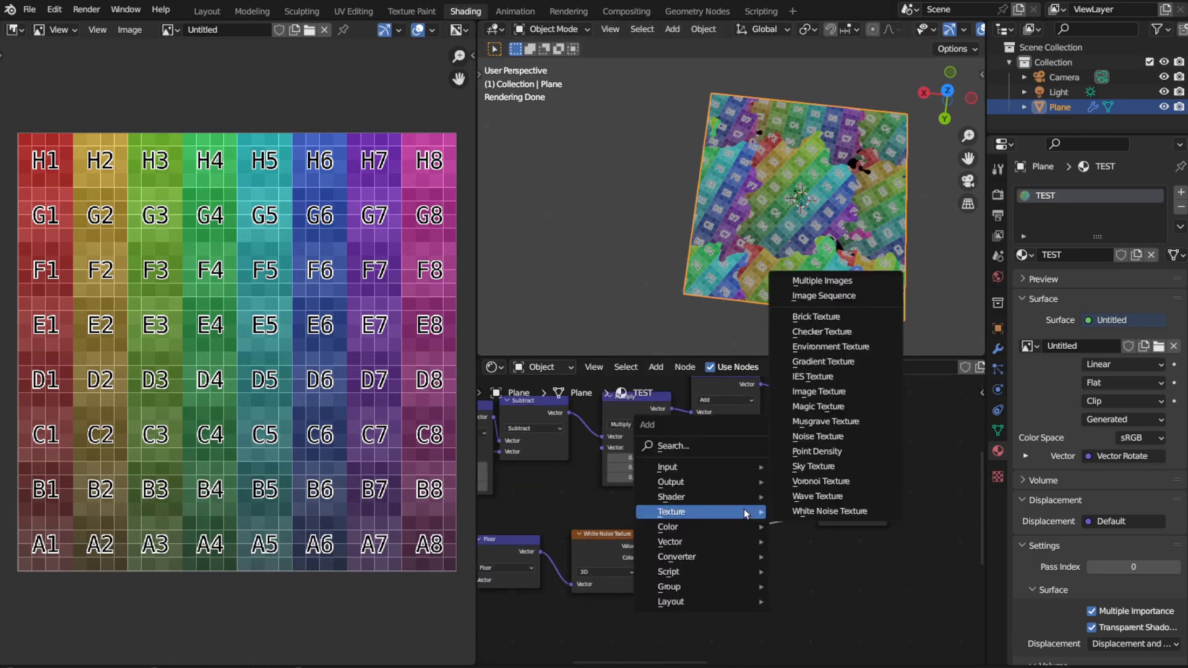
mouse_move(697, 547)
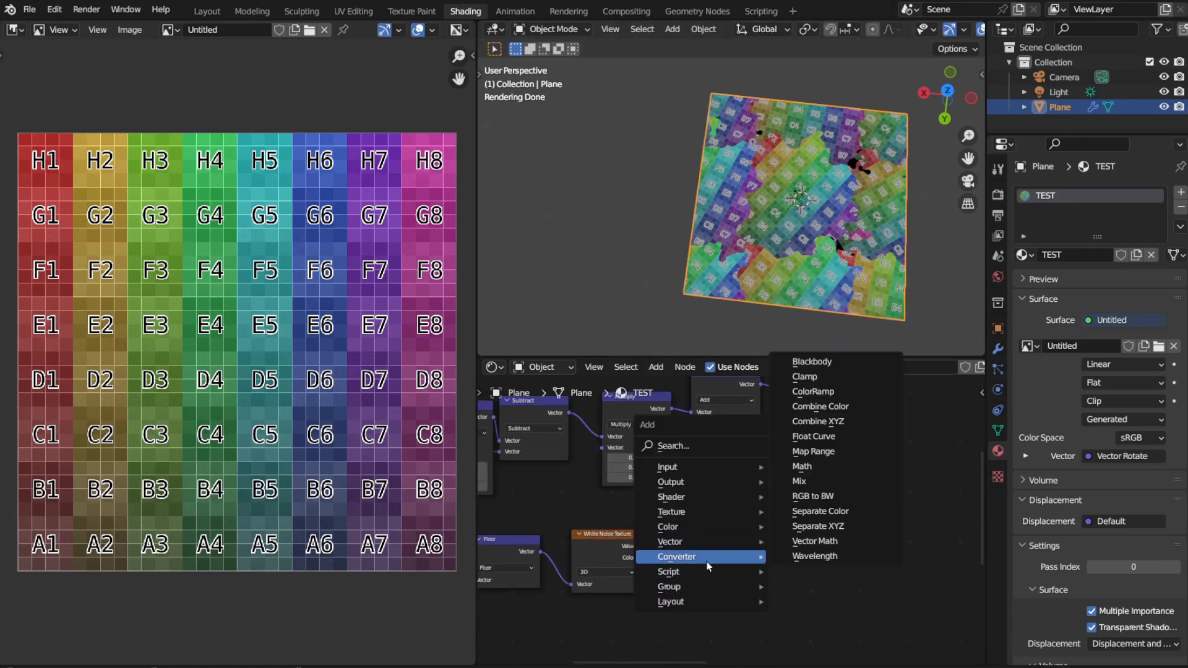
click(813, 451)
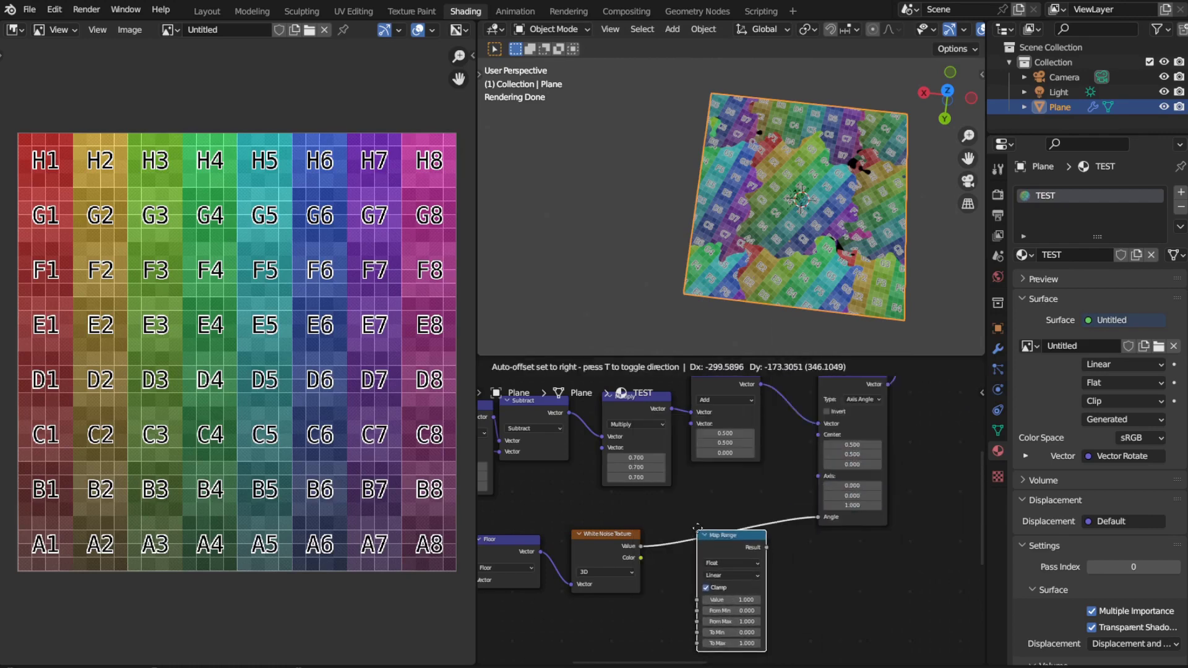
click(771, 613)
scroll(772, 614, up, 3)
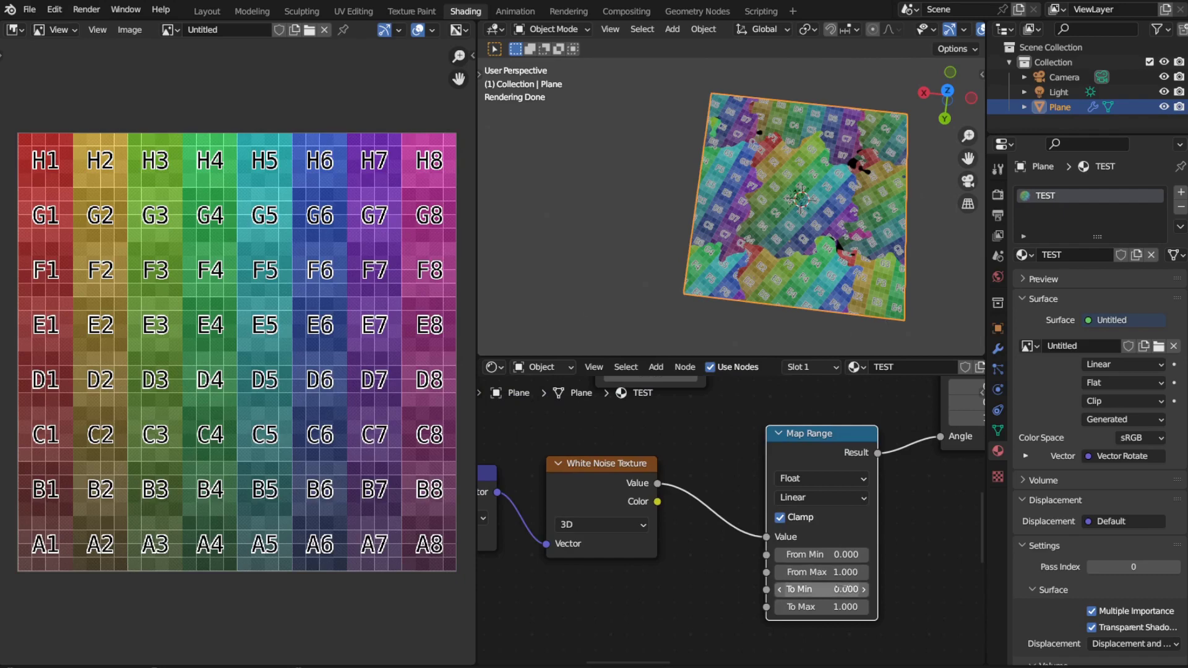
drag(827, 607, 948, 607)
scroll(857, 535, down, 5)
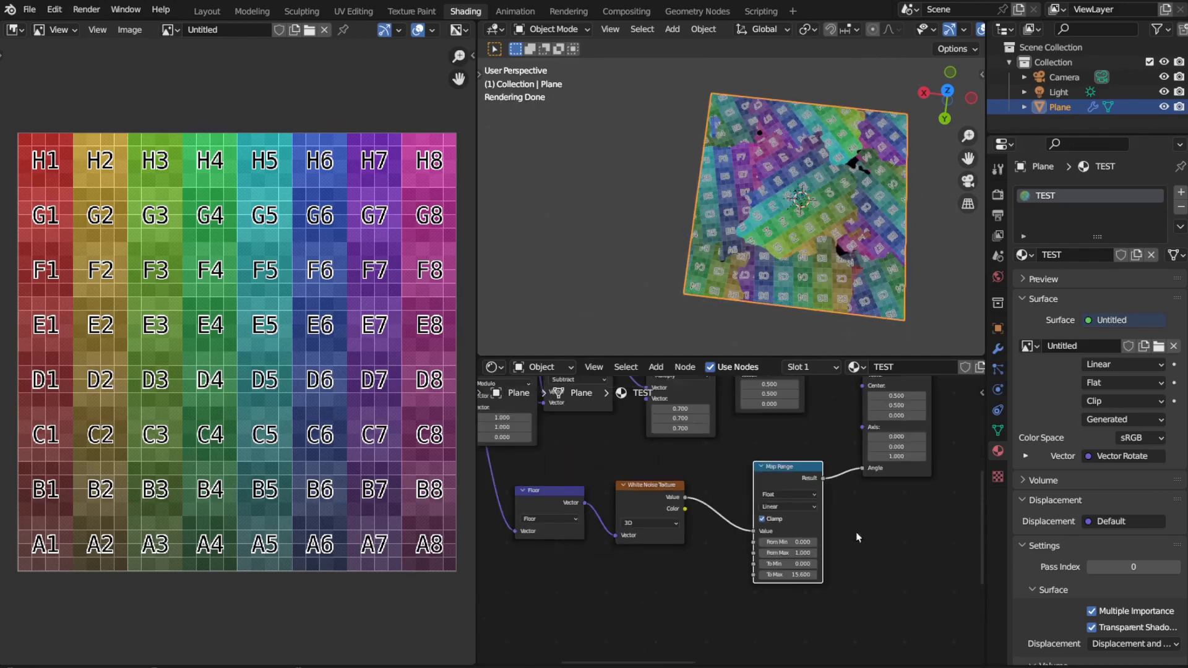
- Link the Vector Rotate output to the reroute feeding the Textures frame and preview the Principled BSDF on the plane
middle_drag(856, 535, 773, 587)
middle_drag(851, 480, 729, 567)
middle_drag(810, 525, 638, 530)
mouse_move(727, 527)
middle_down()
mouse_move(716, 507)
mouse_move(676, 491)
mouse_move(692, 498)
middle_up()
scroll(756, 530, down, 4)
middle_drag(595, 467, 704, 466)
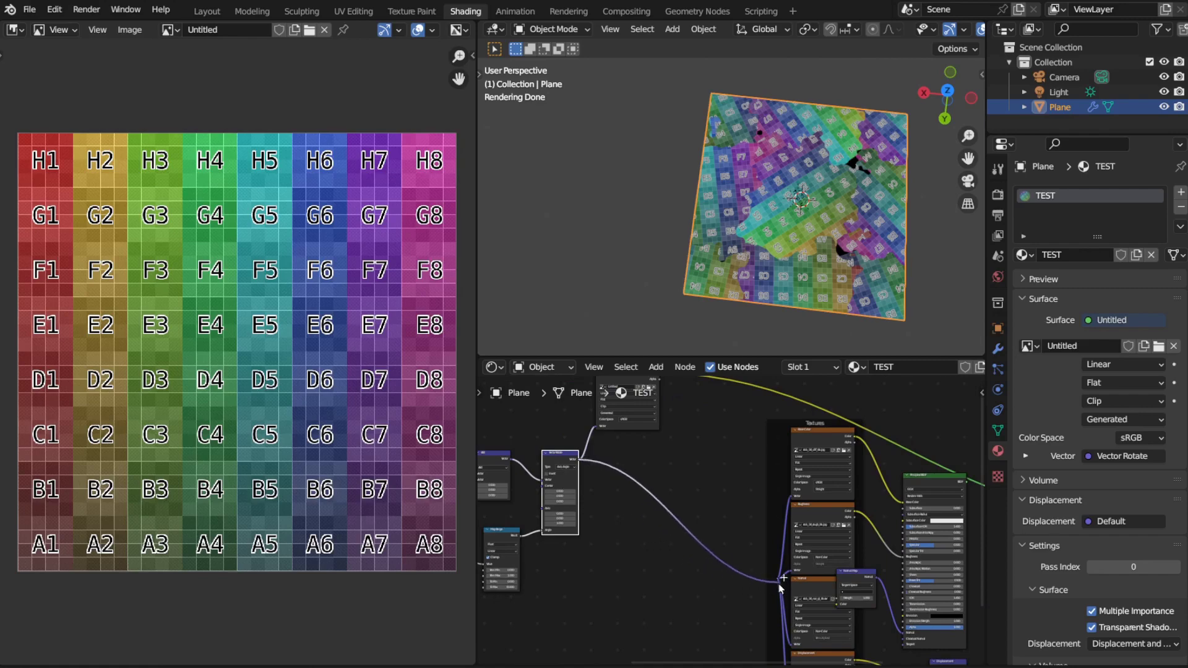
middle_drag(736, 562, 525, 549)
ctrl+shift+click(740, 482)
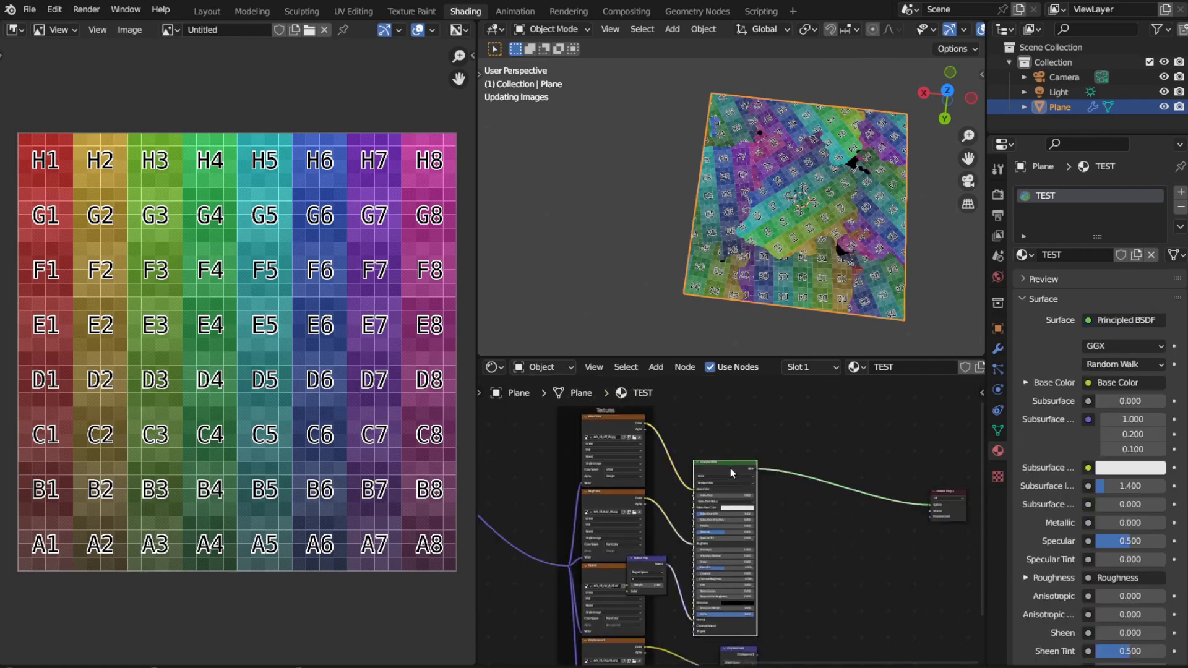
- Examine the ground material on the plane up close and at a low angle
scroll(808, 268, up, 5)
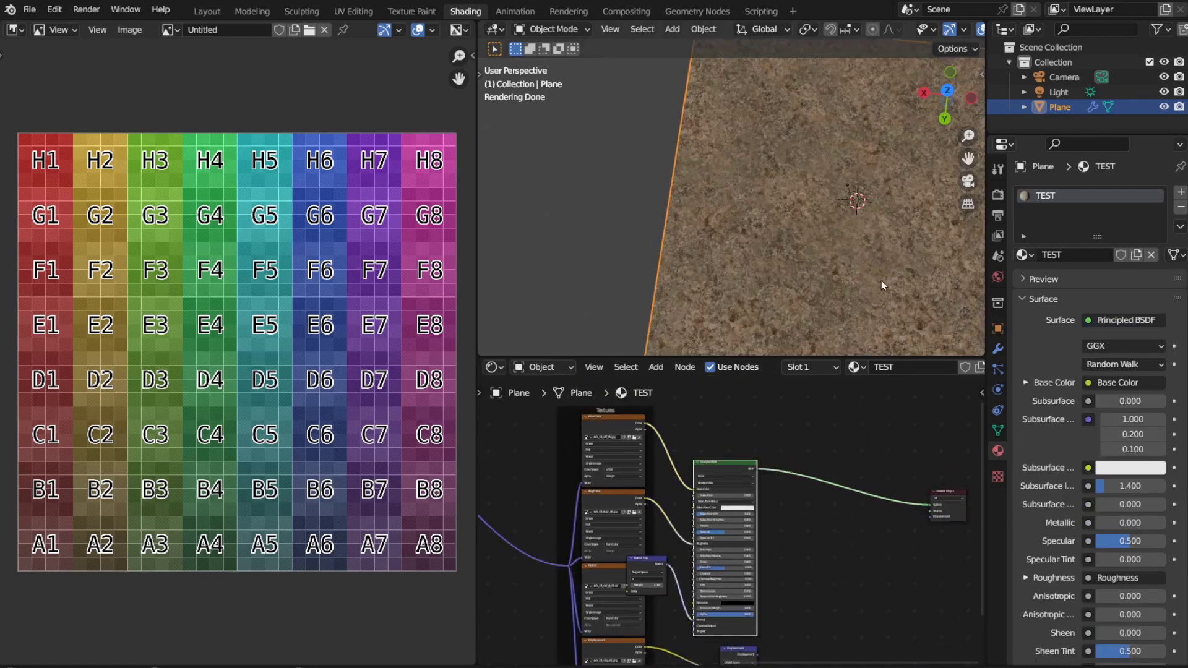
shift+middle_drag(881, 284, 843, 239)
middle_drag(753, 657, 707, 588)
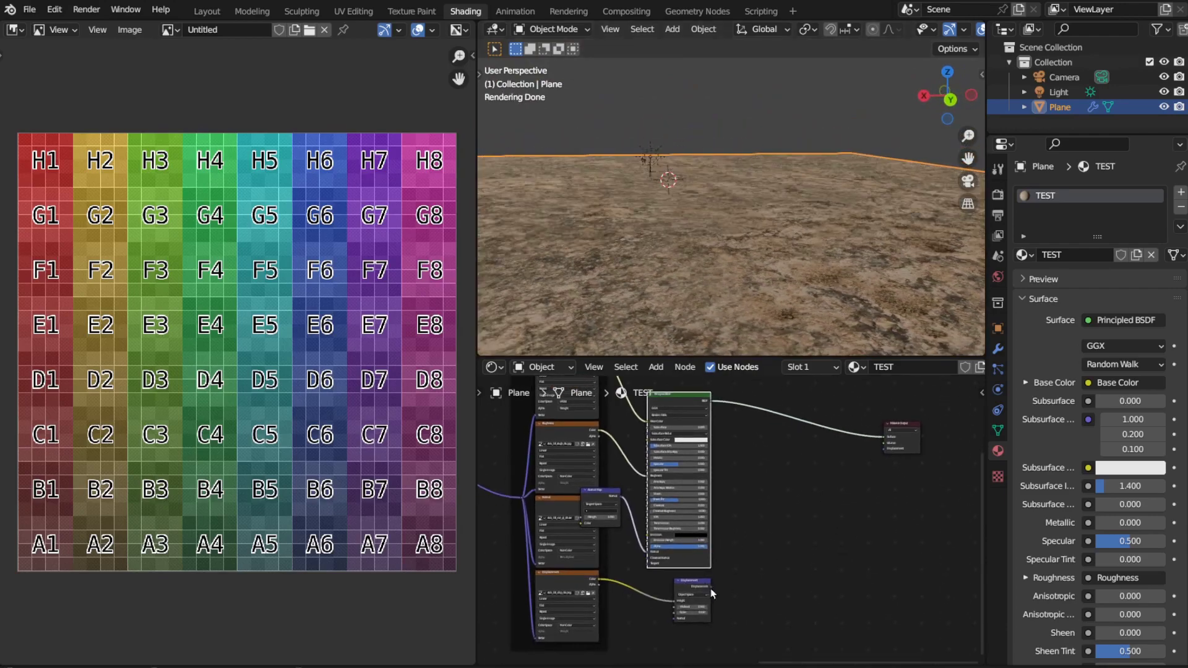
- Link the Displacement node's output to the Material Output's Displacement socket and check the relief on the plane
drag(712, 589, 887, 454)
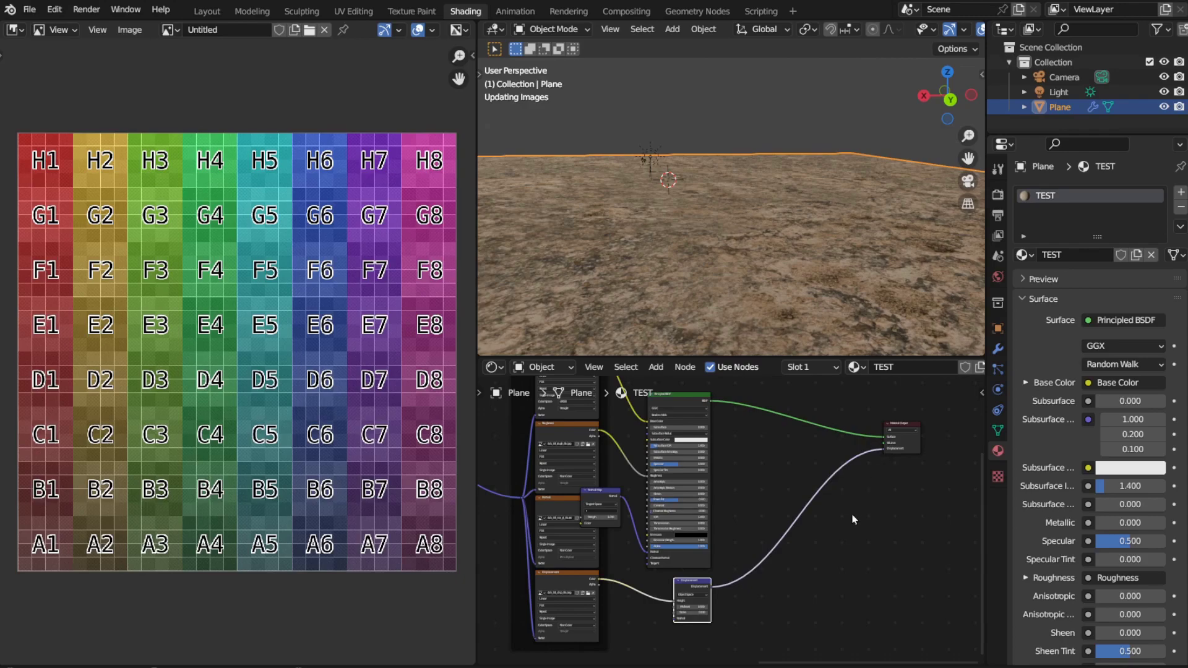
middle_drag(775, 334, 752, 35)
scroll(733, 201, down, 5)
middle_drag(737, 228, 739, 180)
scroll(739, 180, up, 4)
shift+middle_drag(678, 228, 747, 213)
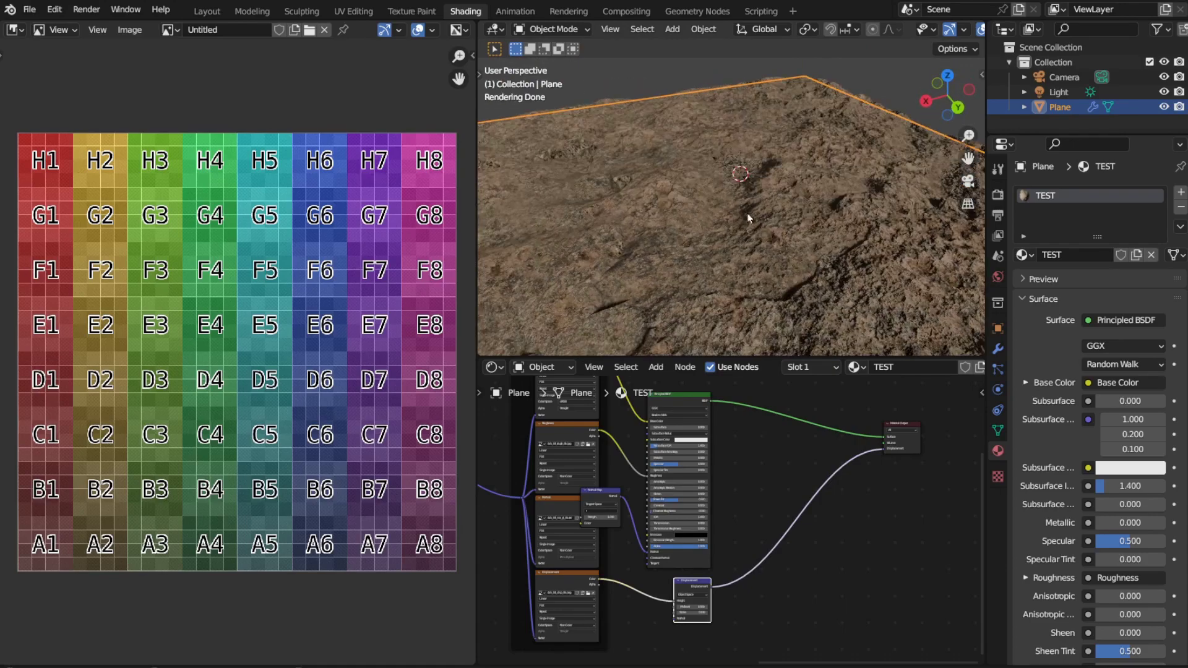
middle_drag(768, 465, 773, 461)
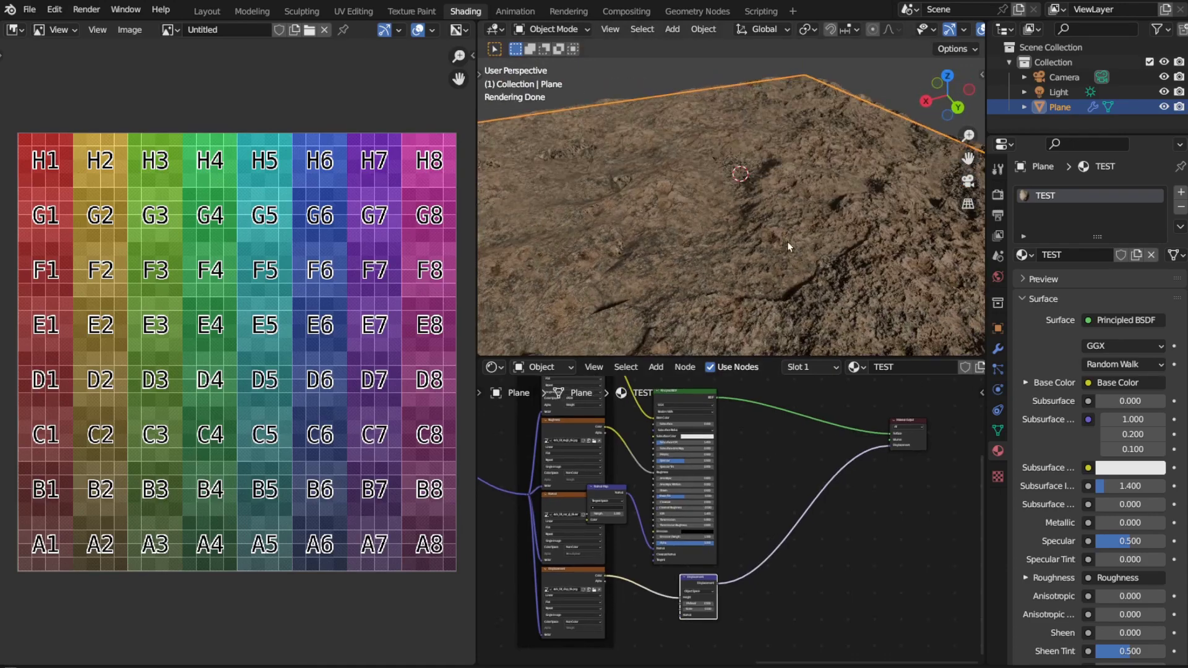
middle_drag(787, 242, 759, 259)
scroll(758, 258, down, 4)
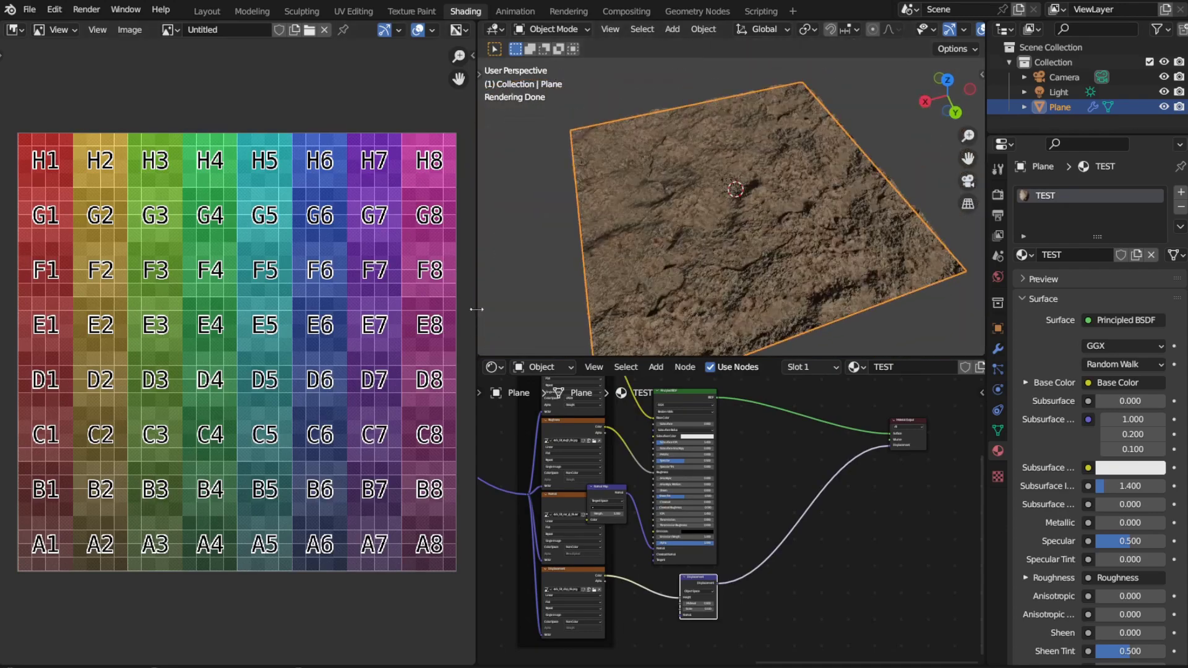
- Enlarge the 3D viewport by narrowing the image editor and reducing the height of the node editor
drag(476, 309, 362, 309)
drag(580, 358, 580, 444)
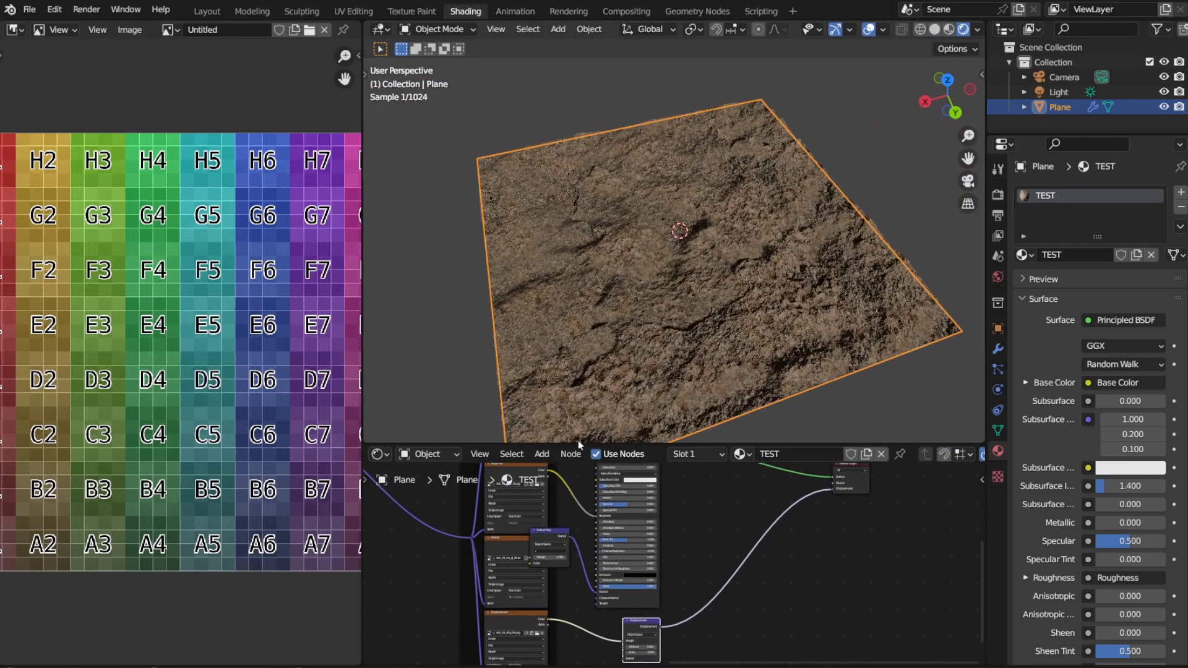
middle_drag(619, 359, 680, 262)
scroll(585, 264, up, 4)
- Set the Map Range node's To Max to 27.2 and inspect the displaced ground up close
middle_drag(609, 515, 882, 507)
click(811, 528)
scroll(567, 540, down, 1)
middle_drag(544, 539, 695, 610)
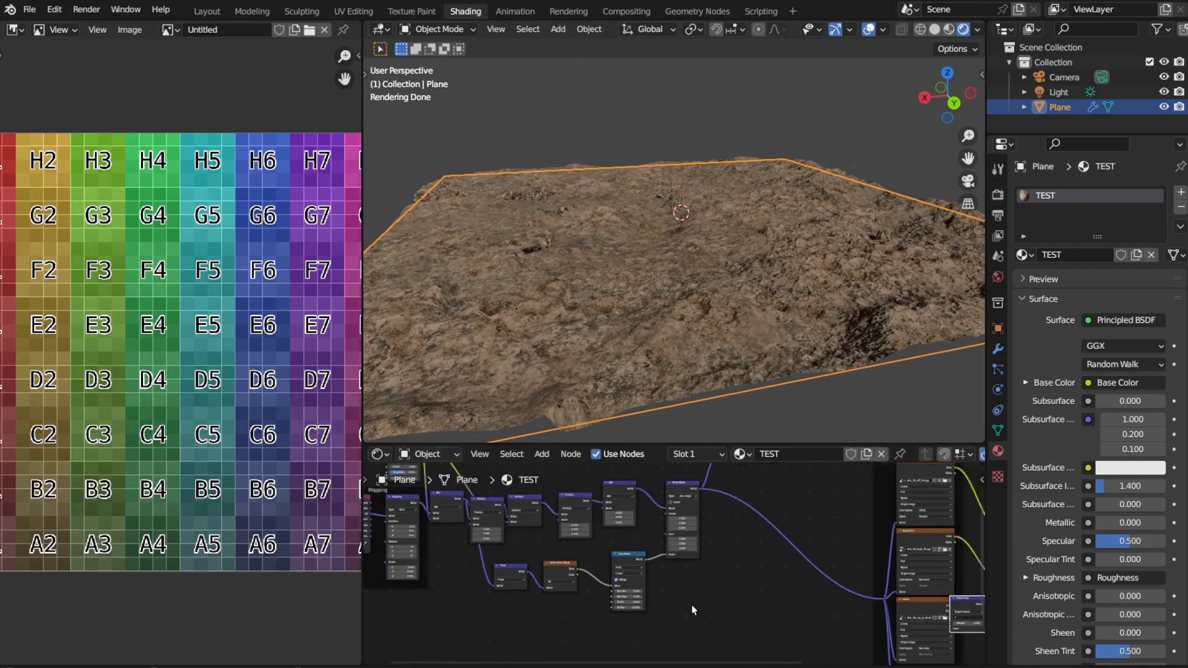
scroll(693, 611, up, 5)
middle_drag(668, 346, 685, 390)
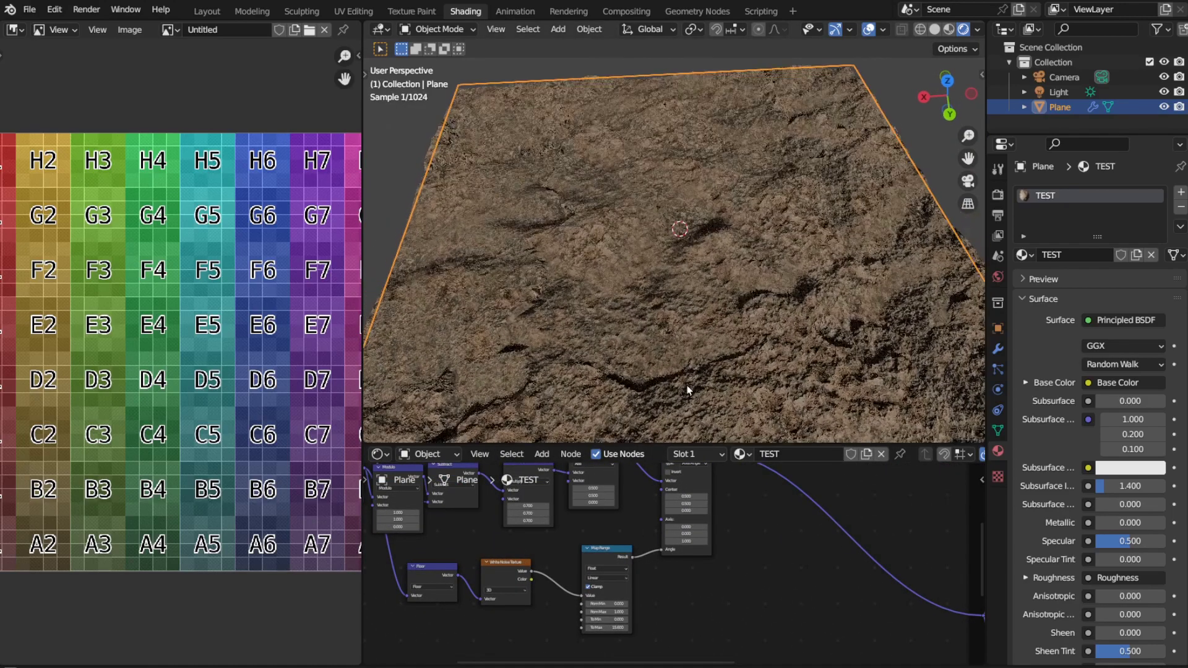
drag(607, 628, 699, 628)
scroll(544, 320, up, 2)
middle_drag(533, 337, 596, 273)
scroll(707, 301, up, 4)
scroll(670, 284, up, 2)
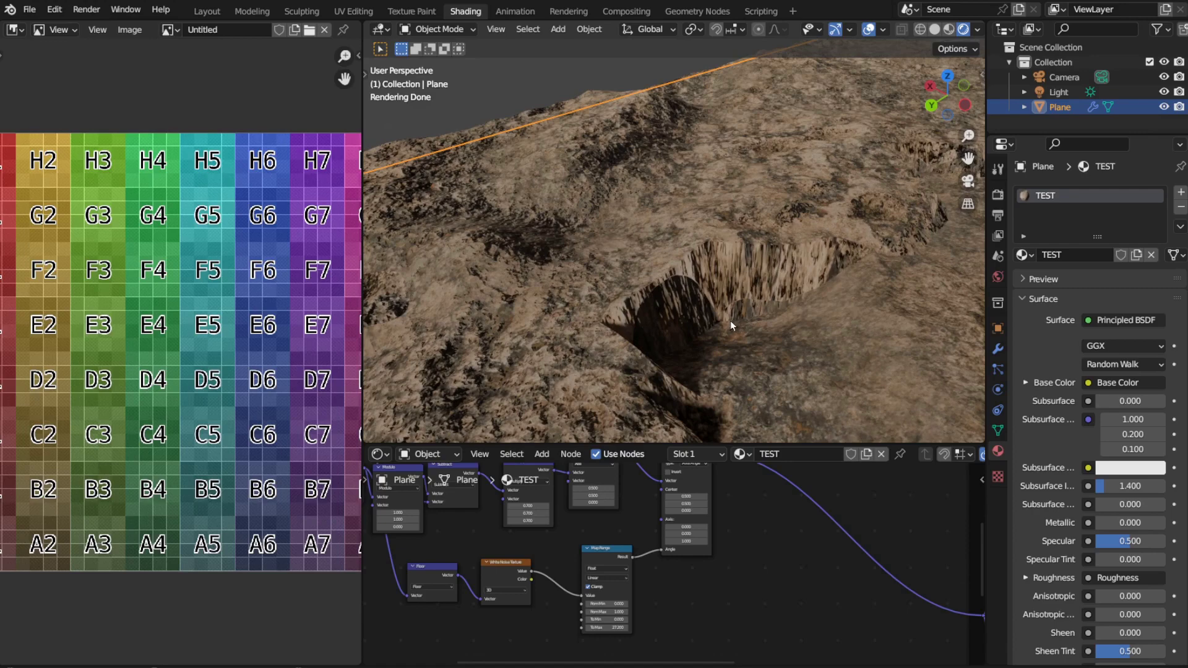
- Set the Displacement node's Scale to 0.080 and check the whole plane from above
scroll(718, 402, down, 5)
middle_drag(823, 564, 572, 458)
middle_drag(851, 598, 605, 557)
middle_drag(556, 498, 832, 606)
scroll(634, 364, down, 4)
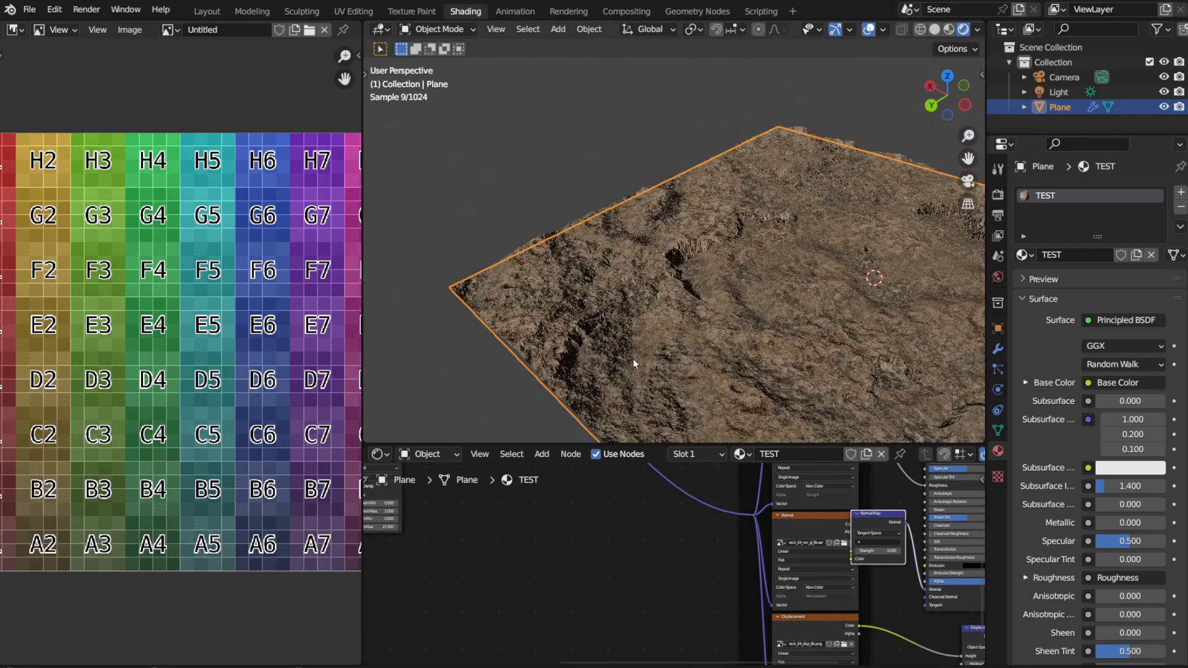
scroll(634, 359, down, 4)
middle_drag(616, 344, 625, 337)
middle_drag(805, 557, 852, 654)
middle_drag(851, 603, 588, 545)
middle_drag(890, 612, 767, 564)
scroll(741, 568, up, 2)
drag(831, 635, 817, 635)
scroll(736, 343, up, 4)
middle_drag(737, 344, 700, 372)
scroll(700, 371, down, 4)
scroll(698, 365, up, 2)
scroll(687, 337, down, 2)
middle_drag(684, 330, 674, 362)
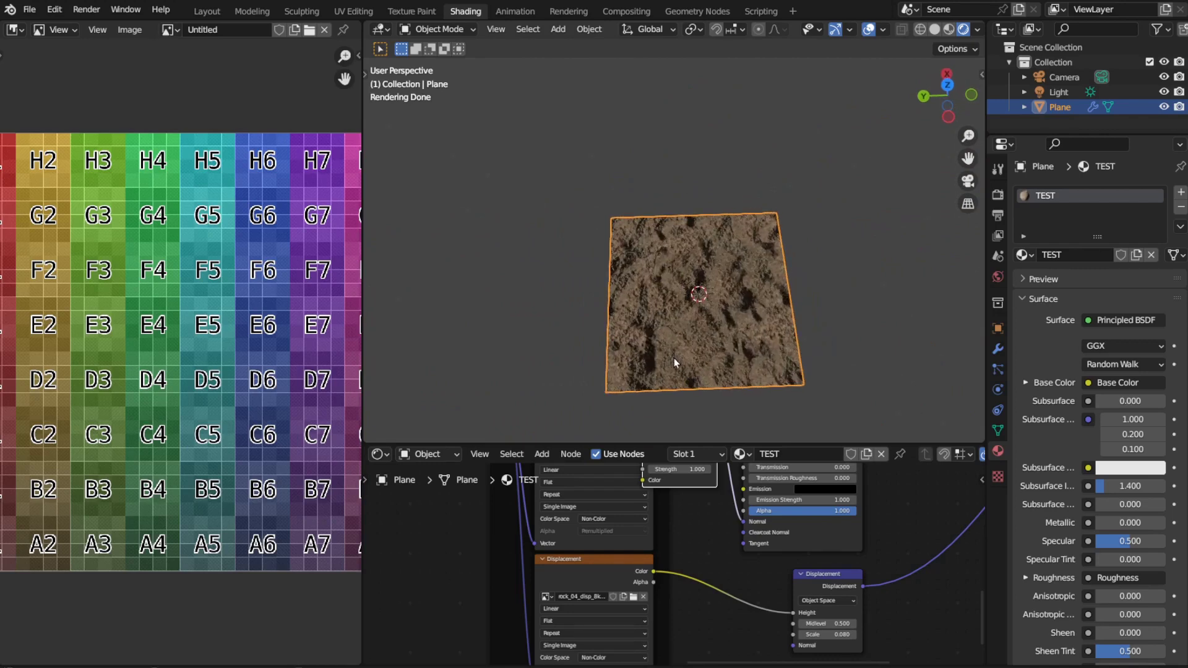
- Scale up the ground plane in the 3D viewport
scroll(534, 559, down, 3)
middle_drag(510, 576, 831, 593)
middle_drag(522, 499, 600, 598)
key(s)
click(800, 371)
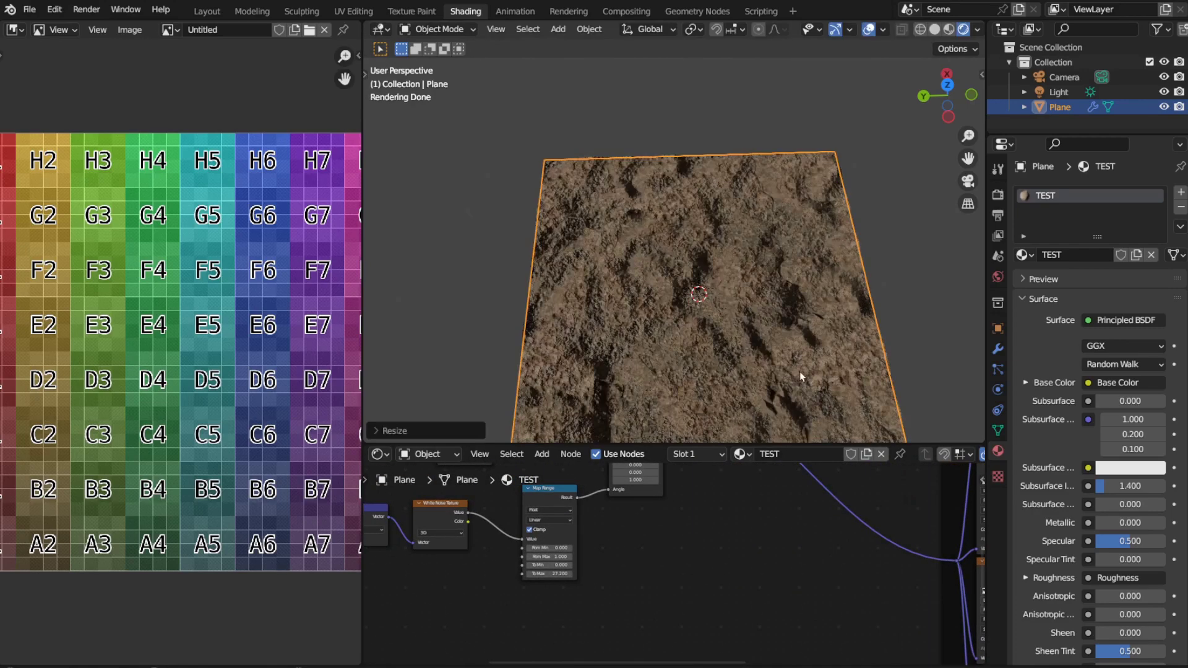
- Set the Mapping node's X, Y and Z scale to 10 and check the tiling across the plane
middle_drag(799, 372, 800, 289)
middle_drag(640, 531, 965, 616)
scroll(549, 615, up, 5)
middle_drag(617, 626, 701, 620)
drag(573, 598, 576, 620)
text(10)
key(Return)
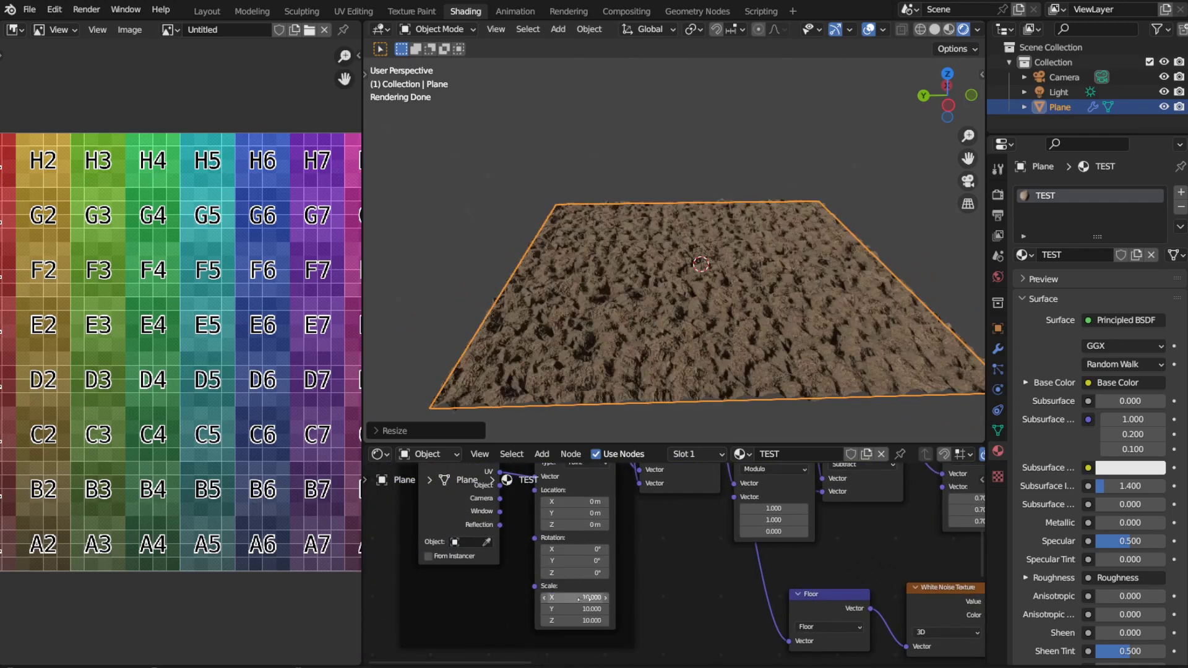
scroll(760, 327, down, 4)
scroll(685, 297, up, 4)
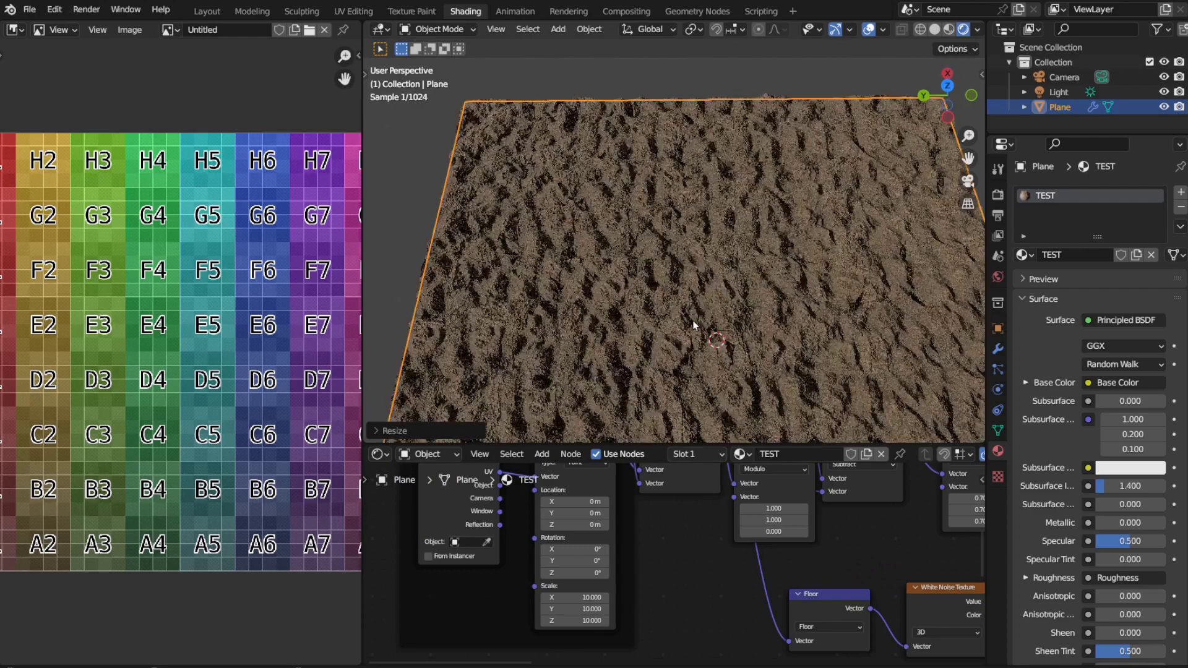
scroll(722, 355, up, 2)
scroll(751, 366, down, 4)
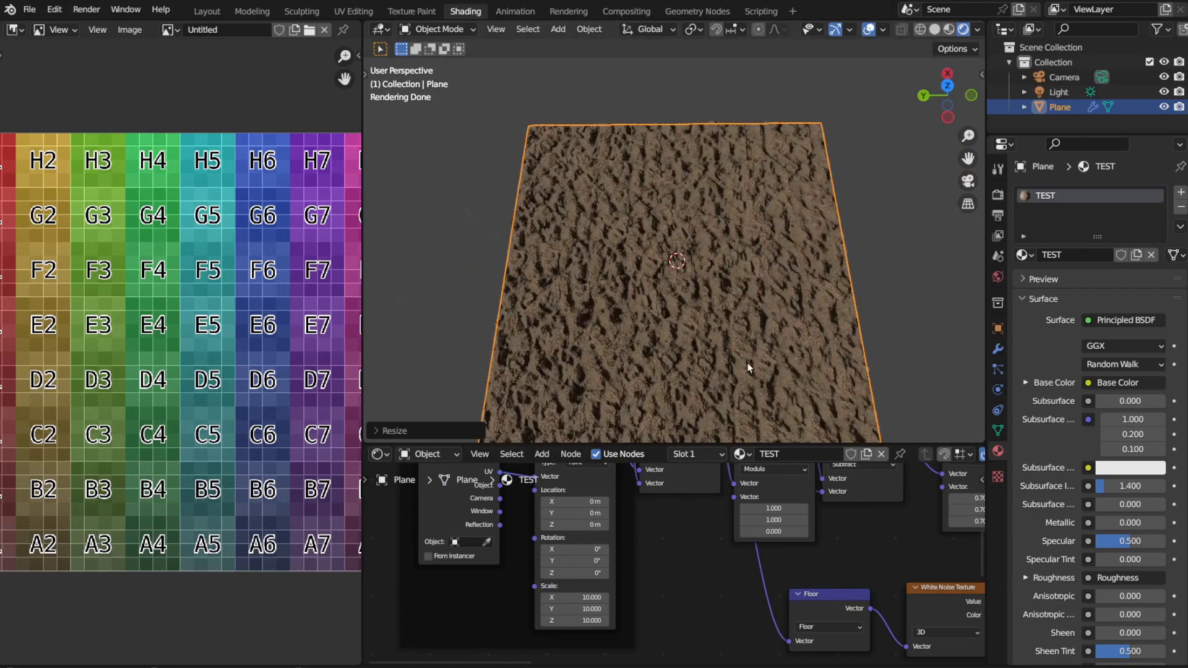
- Set the Map Range node's To Max to 44.6 and review the rotated tiles from several angles
middle_drag(884, 598, 663, 530)
scroll(761, 557, up, 1)
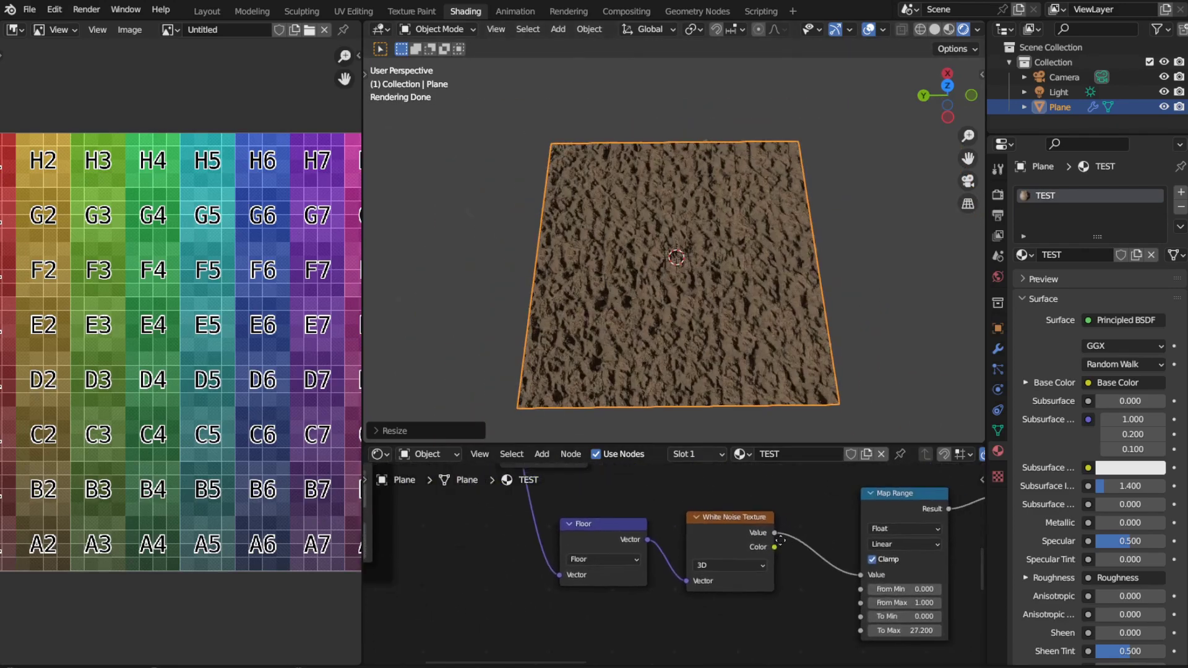
scroll(855, 609, up, 1)
drag(856, 611, 935, 612)
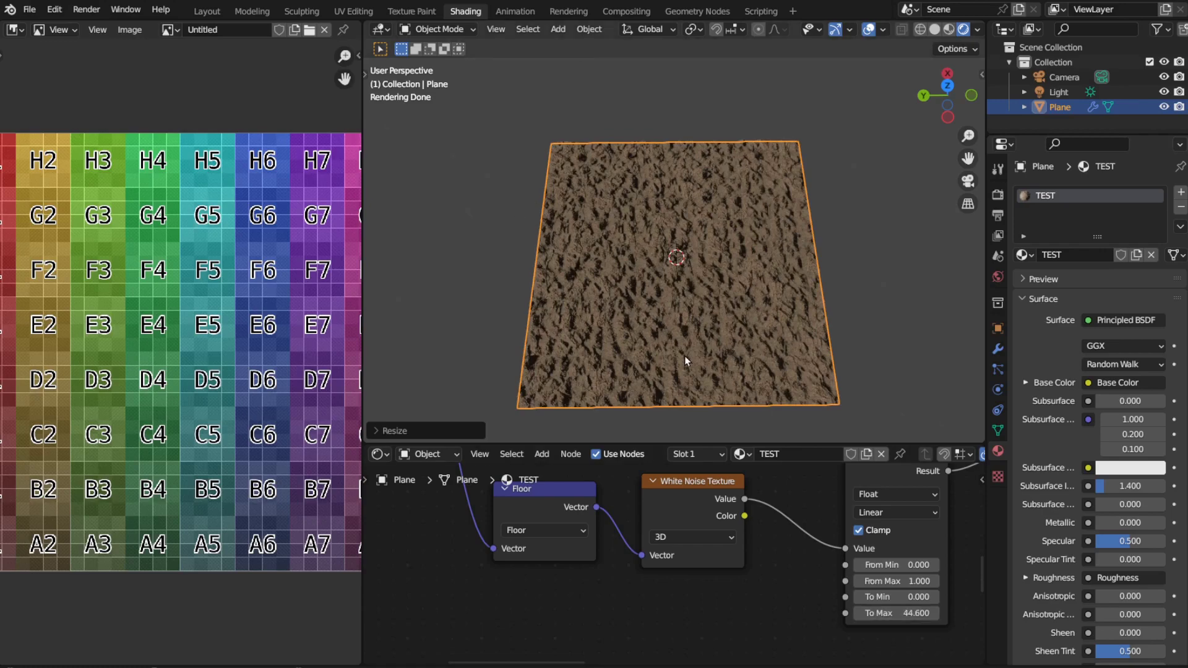
middle_drag(678, 351, 510, 335)
scroll(630, 305, down, 5)
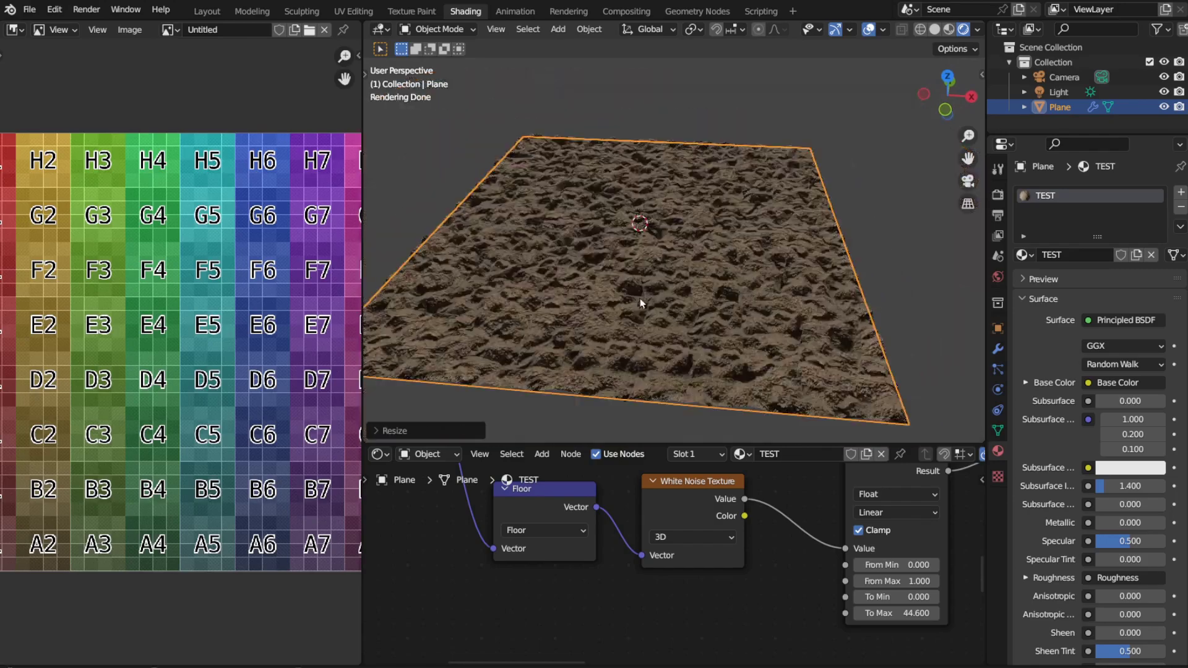
middle_drag(640, 302, 755, 326)
scroll(708, 581, down, 8)
scroll(627, 513, down, 6)
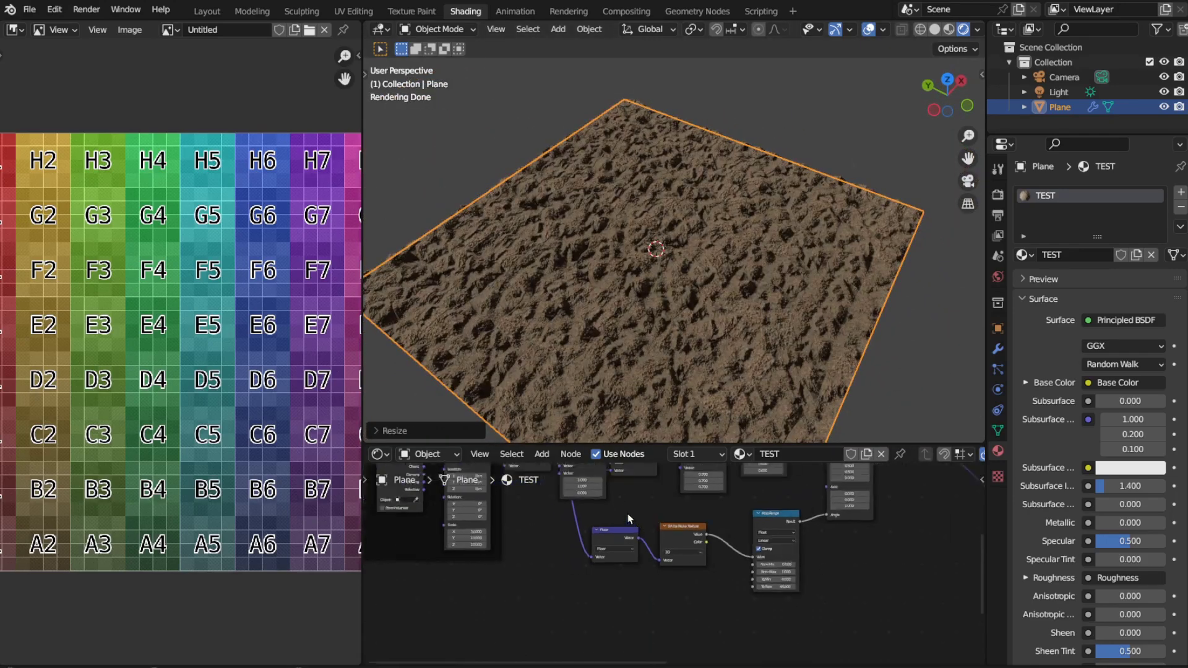
- Move the Mapping frame and the node row from Add to Vector Rotate further left in the node tree
middle_drag(629, 517, 660, 574)
scroll(661, 564, up, 6)
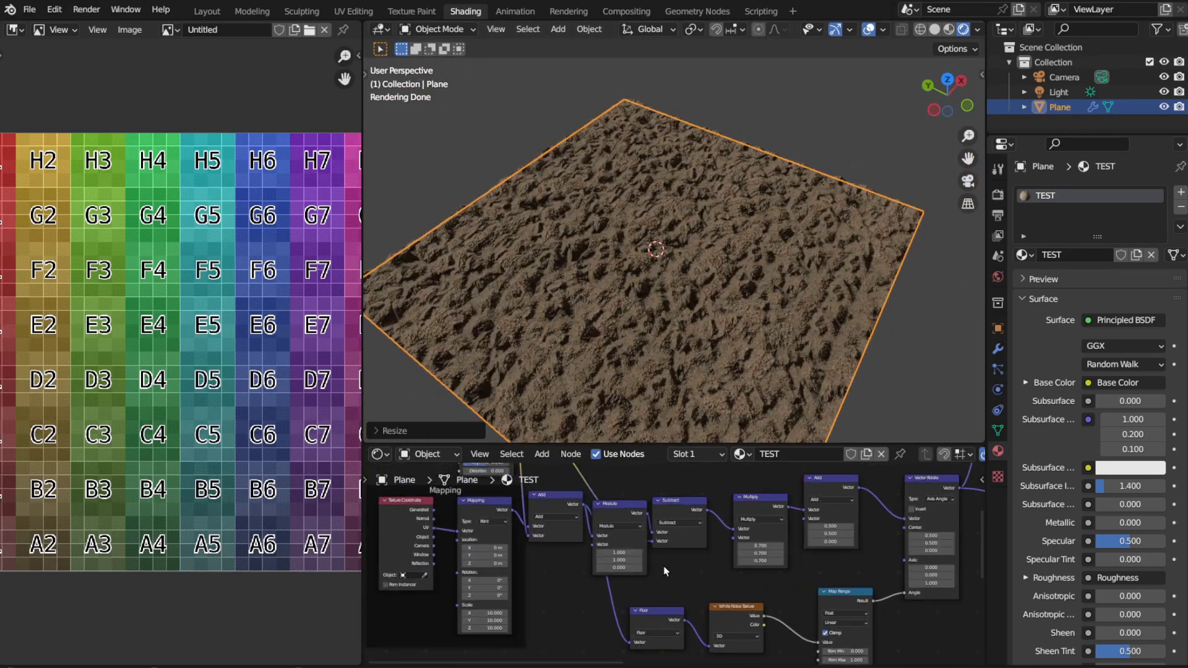
scroll(680, 572, down, 7)
drag(481, 481, 844, 638)
middle_drag(627, 537, 645, 559)
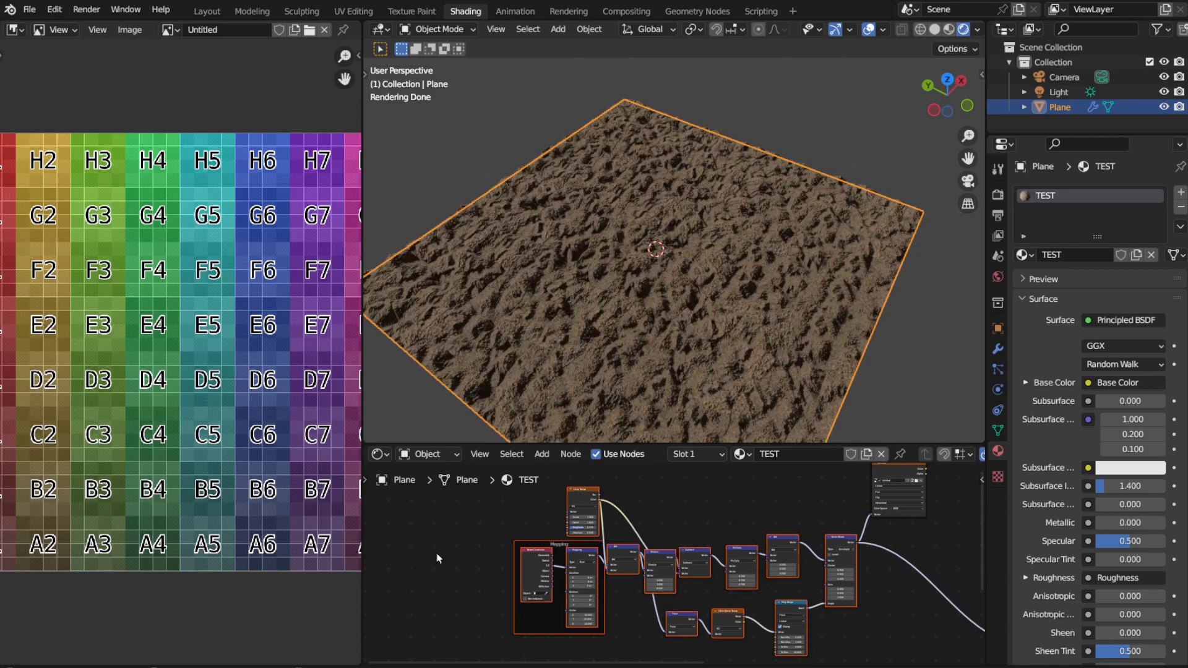
drag(437, 558, 863, 583)
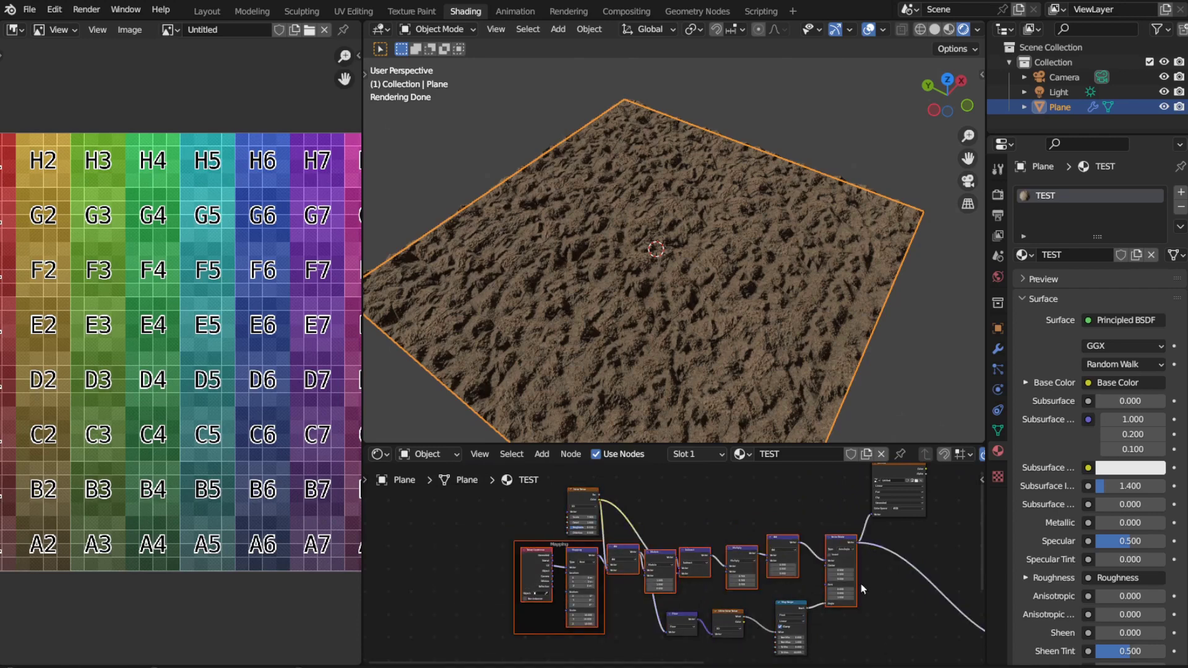
key(g)
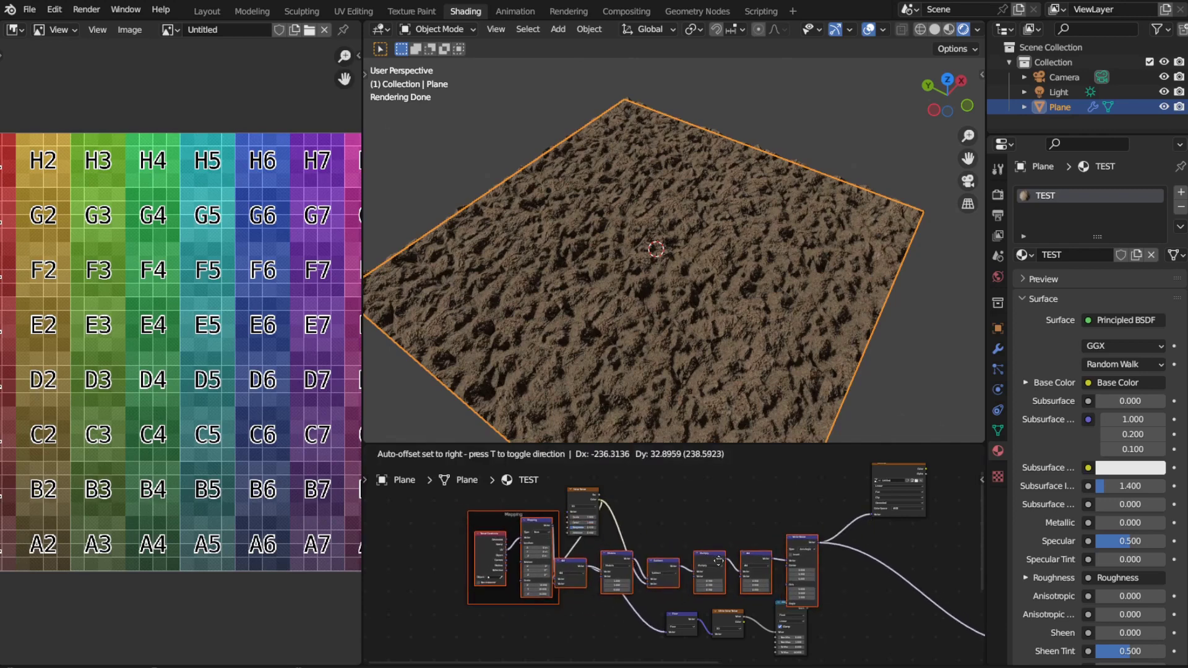
click(718, 561)
- Shift the Noise Texture node to the right and move the Floor, White Noise Texture and Map Range nodes lower
drag(585, 493, 624, 493)
drag(648, 614, 806, 659)
key(g)
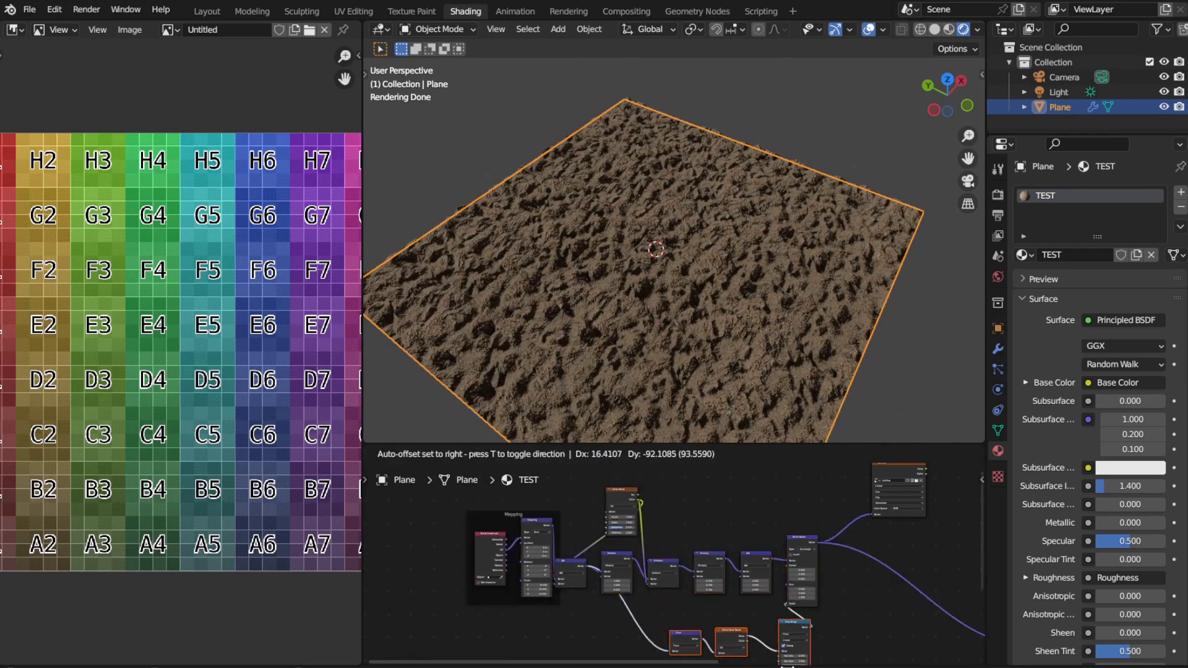
click(808, 662)
scroll(670, 309, up, 4)
scroll(668, 312, up, 2)
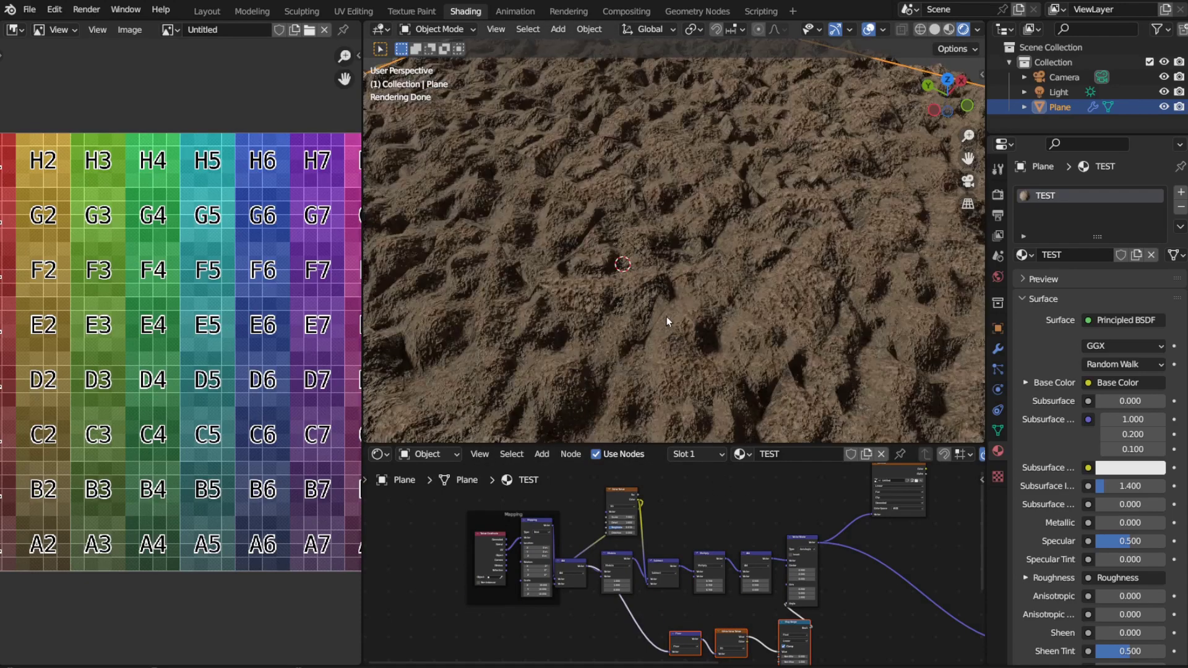
- Space out the Texture Coordinate and Mapping nodes by moving both further left, away from the Add node
scroll(661, 557, up, 6)
scroll(592, 543, up, 1)
middle_drag(596, 543, 742, 654)
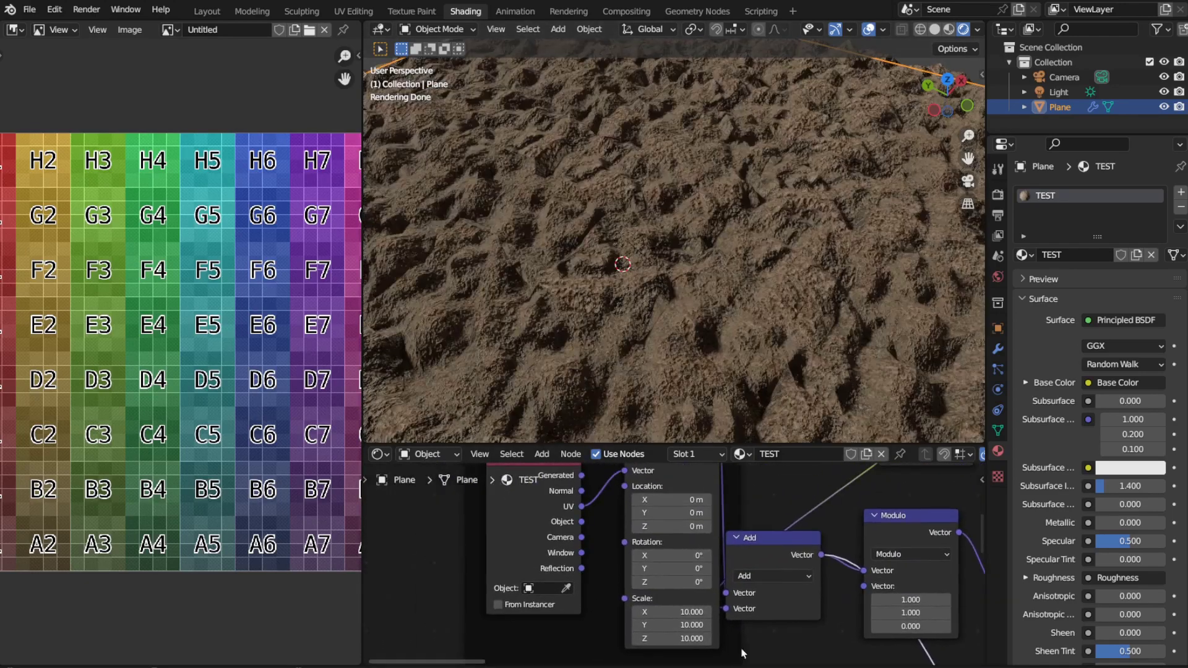
middle_drag(571, 505, 597, 565)
drag(570, 520, 527, 538)
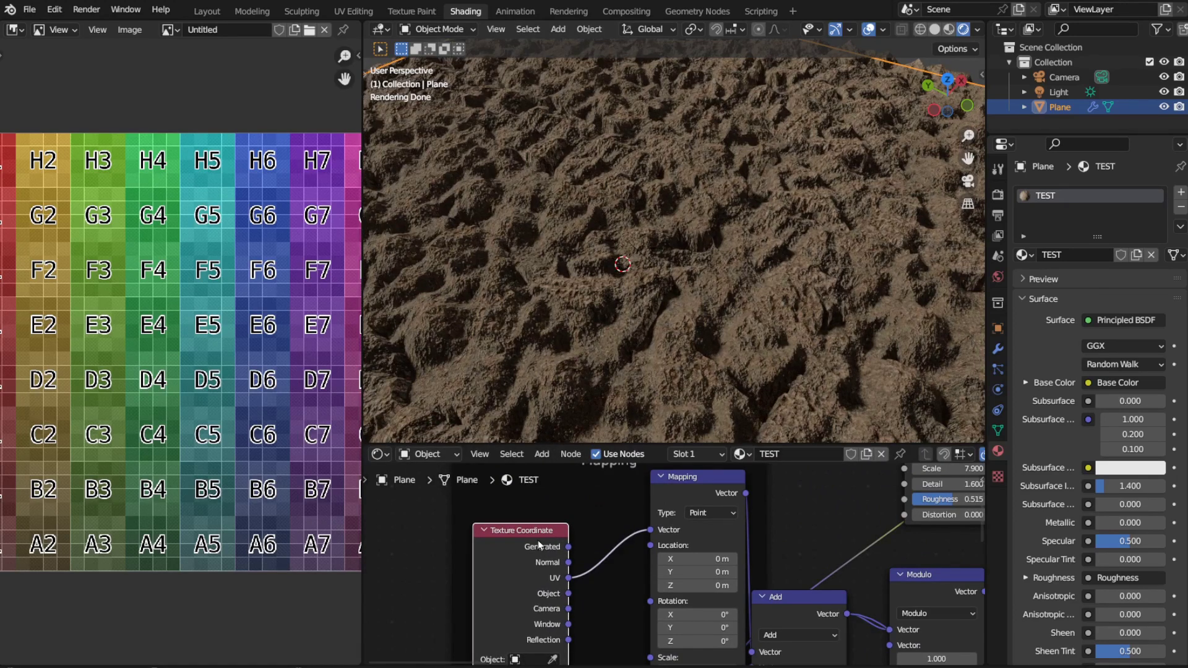
middle_drag(617, 582, 582, 577)
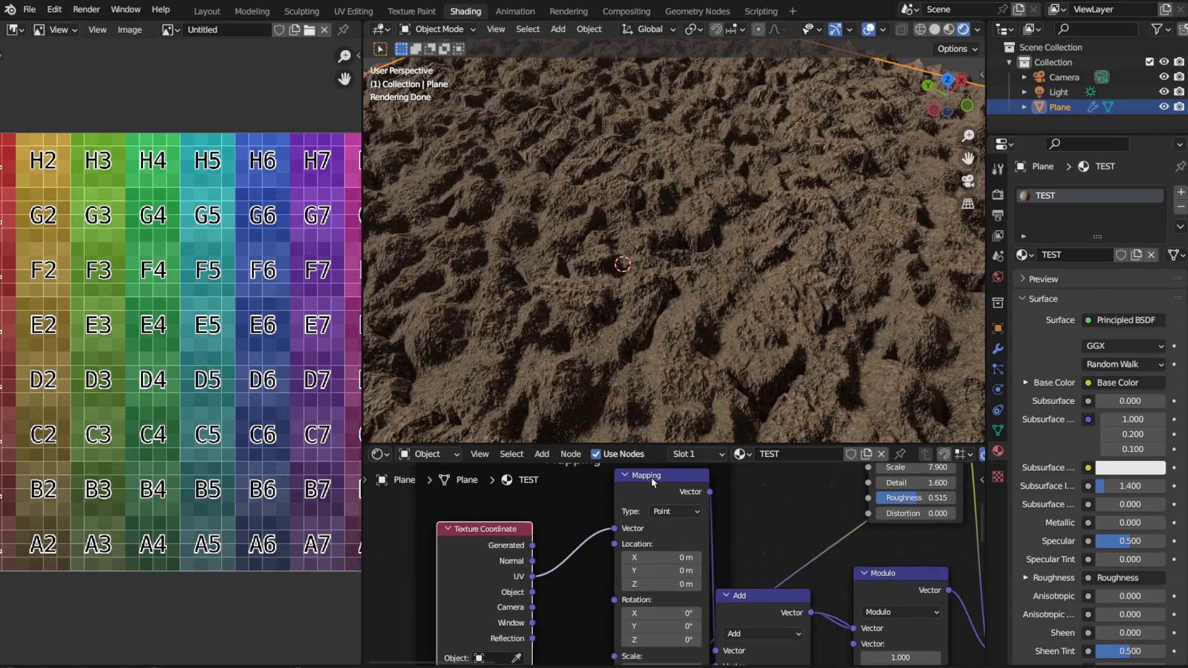
drag(650, 480, 605, 487)
middle_drag(767, 619, 725, 567)
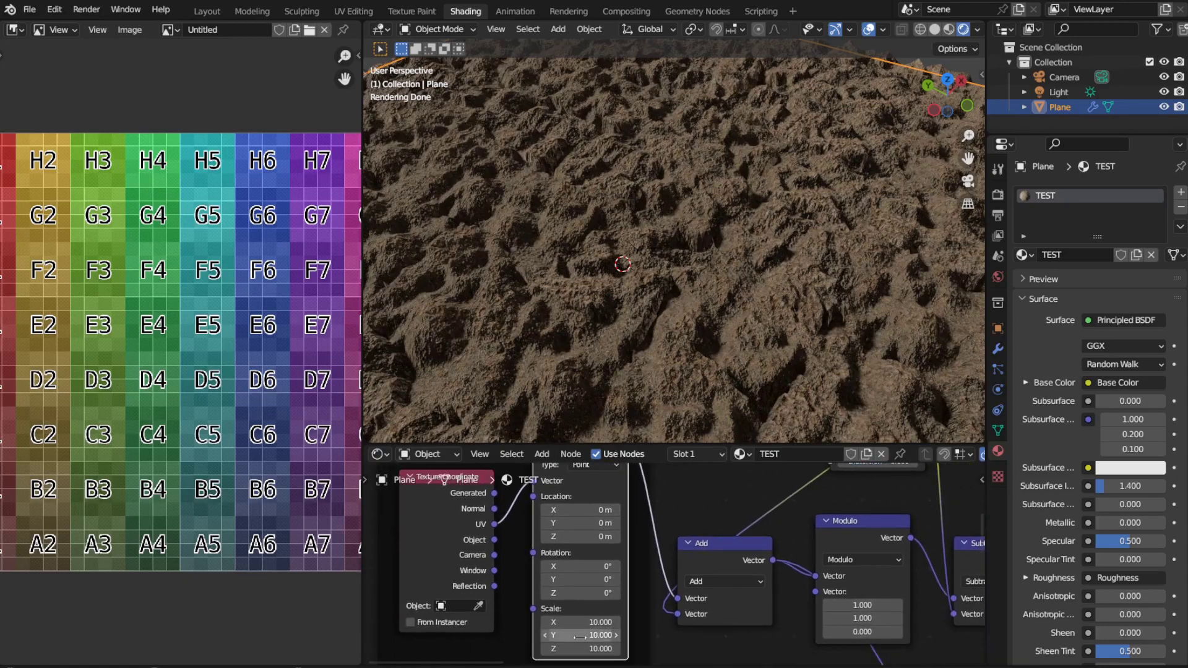
- Reposition the Add node between the Mapping and Modulo nodes so its top lines up with Modulo
middle_drag(577, 578, 628, 564)
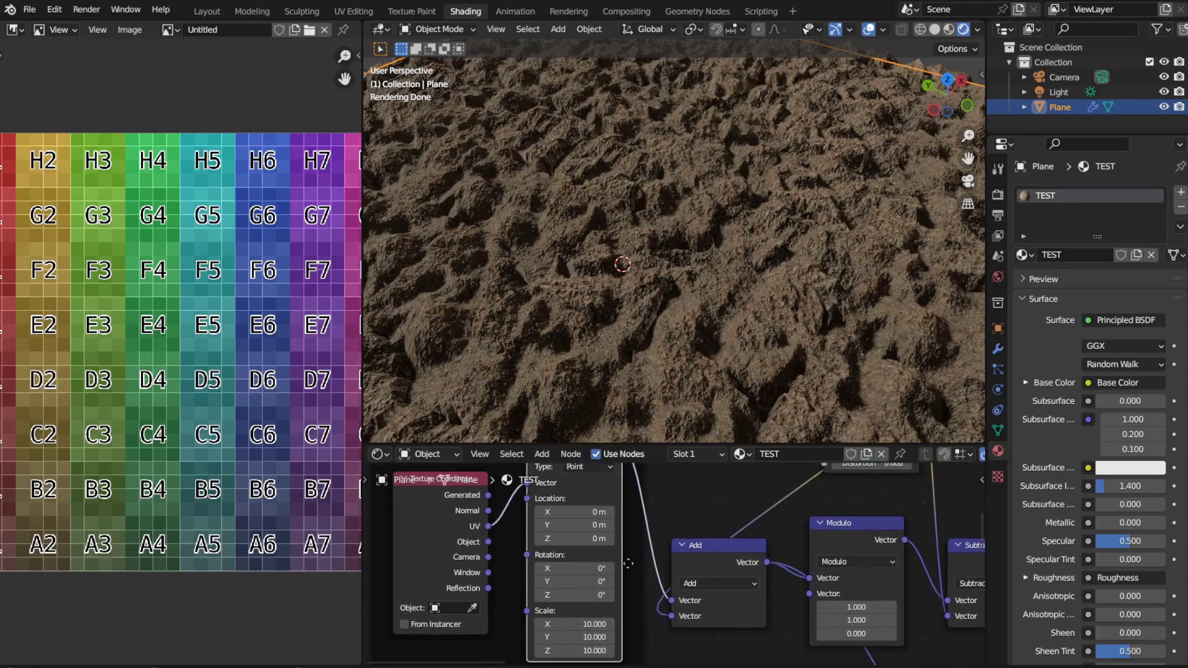
middle_drag(849, 559, 616, 542)
middle_drag(767, 569, 716, 568)
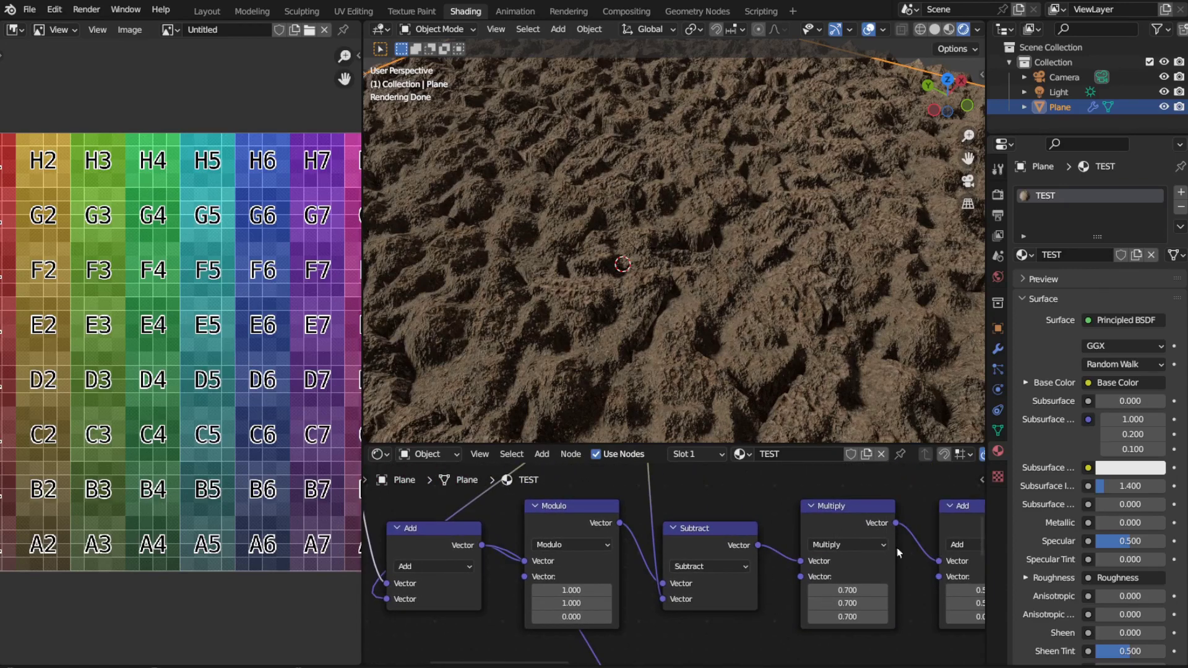
middle_drag(567, 534, 833, 541)
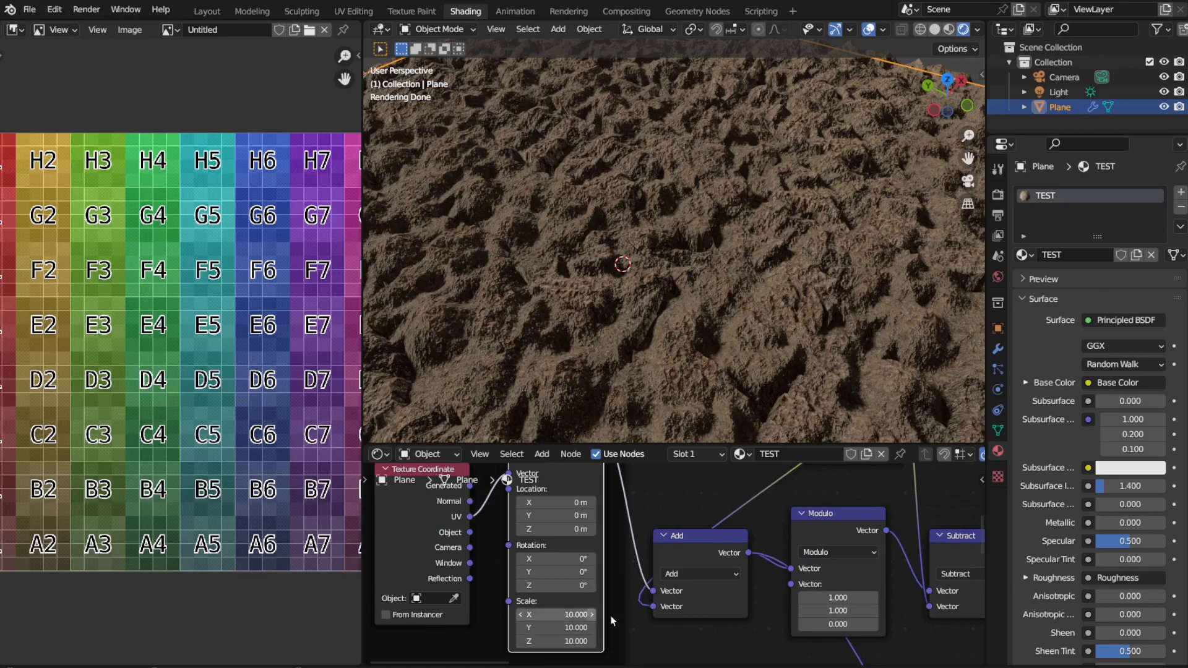
middle_drag(760, 578, 709, 585)
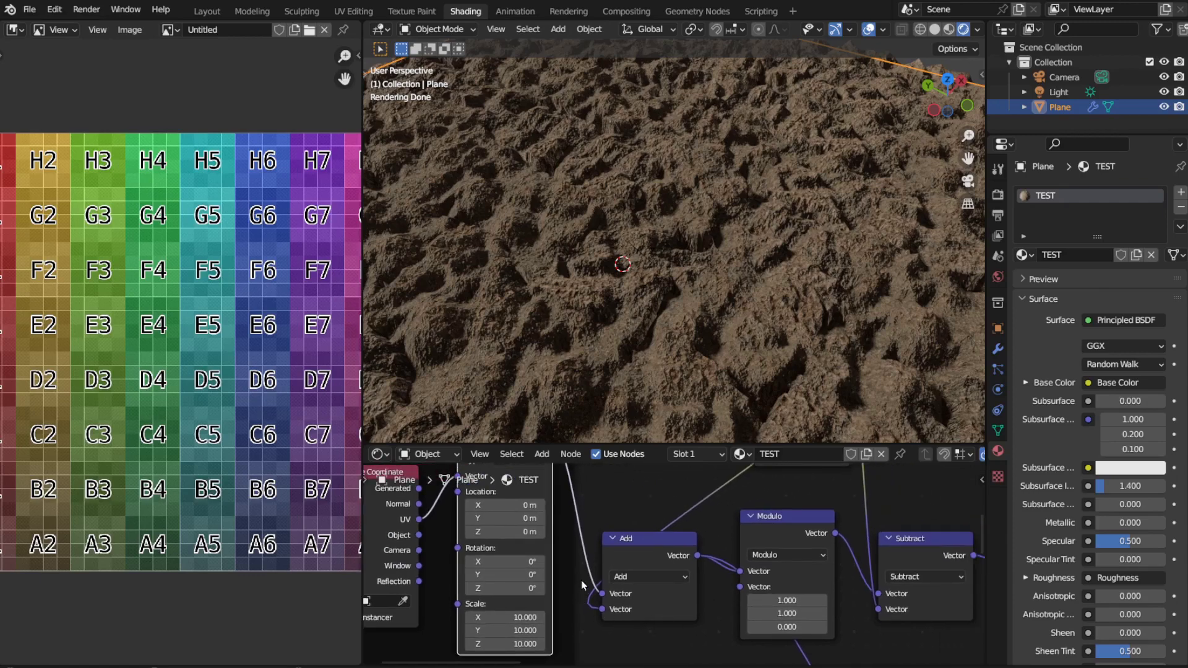
drag(661, 555, 662, 526)
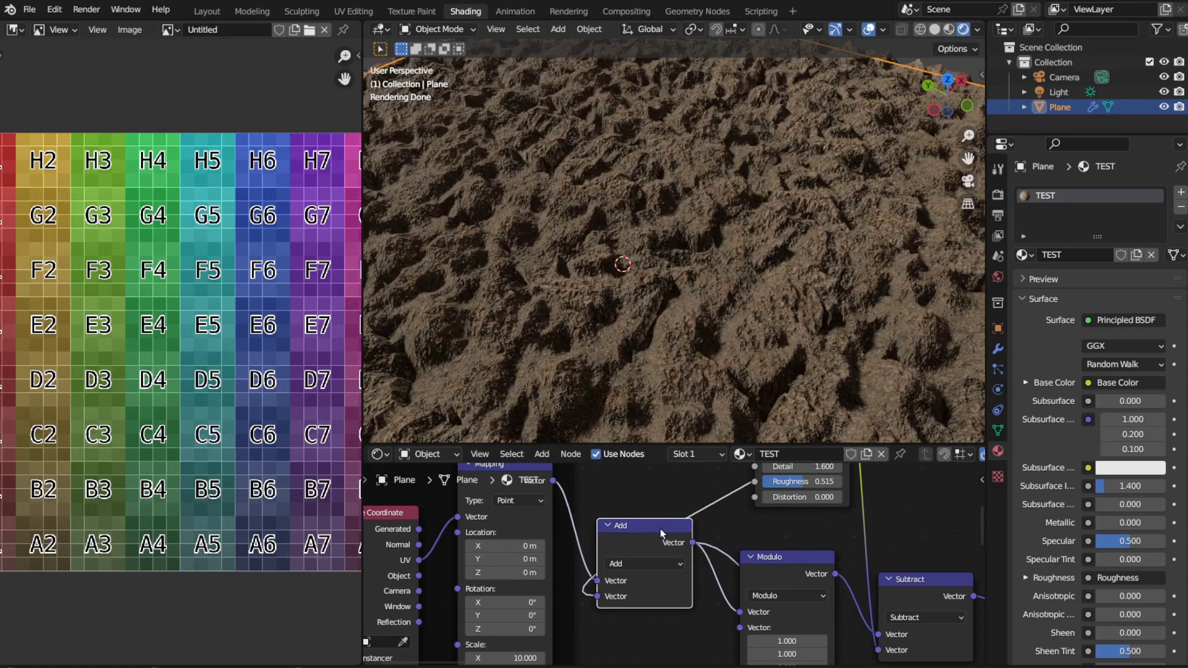
scroll(663, 530, down, 1)
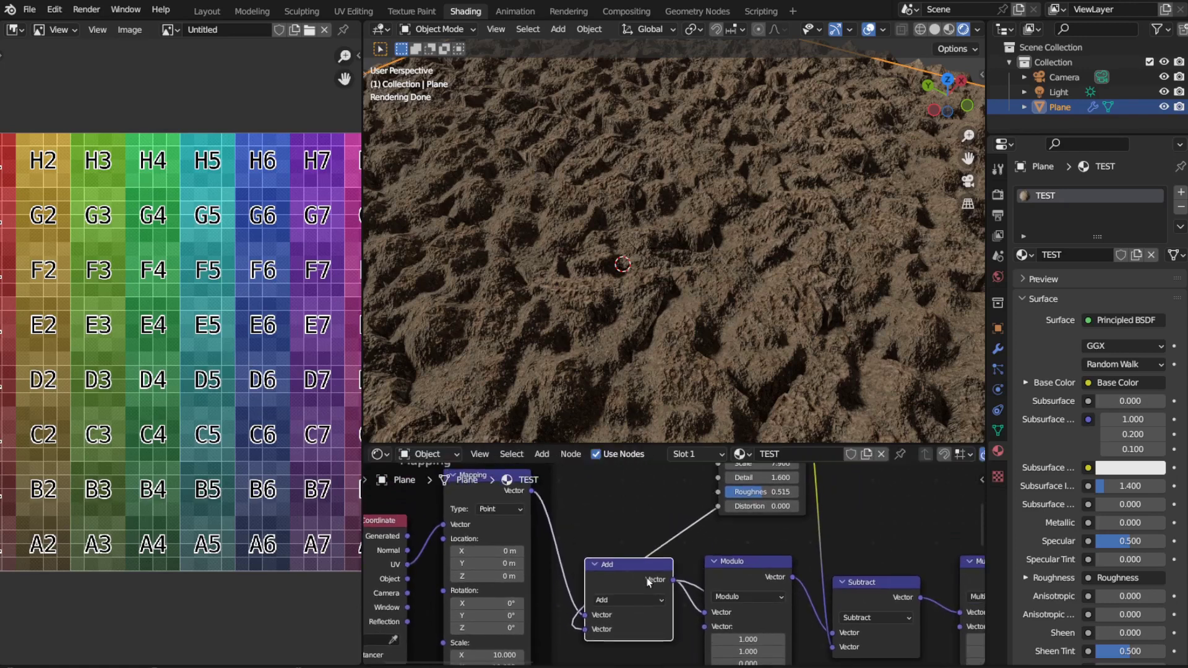
scroll(681, 594, down, 2)
middle_drag(813, 544, 811, 599)
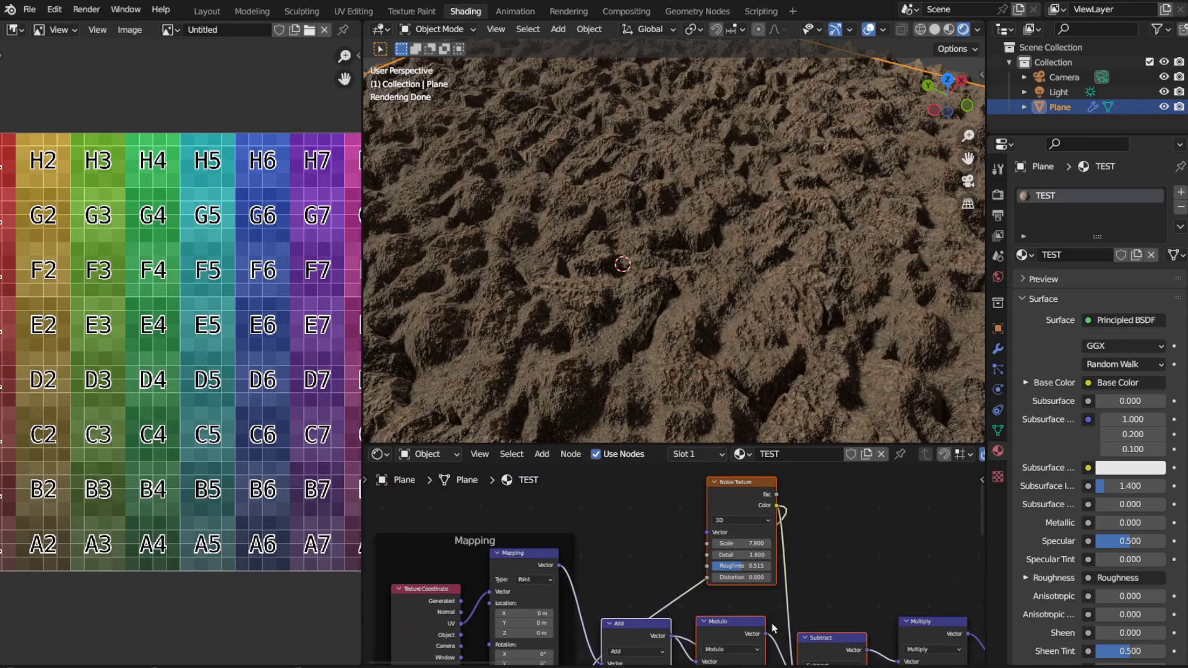
- Group the Noise Texture, Add, Modulo and Subtract nodes together in one frame
key(ctrl+j)
scroll(801, 591, down, 3)
middle_drag(802, 591, 757, 535)
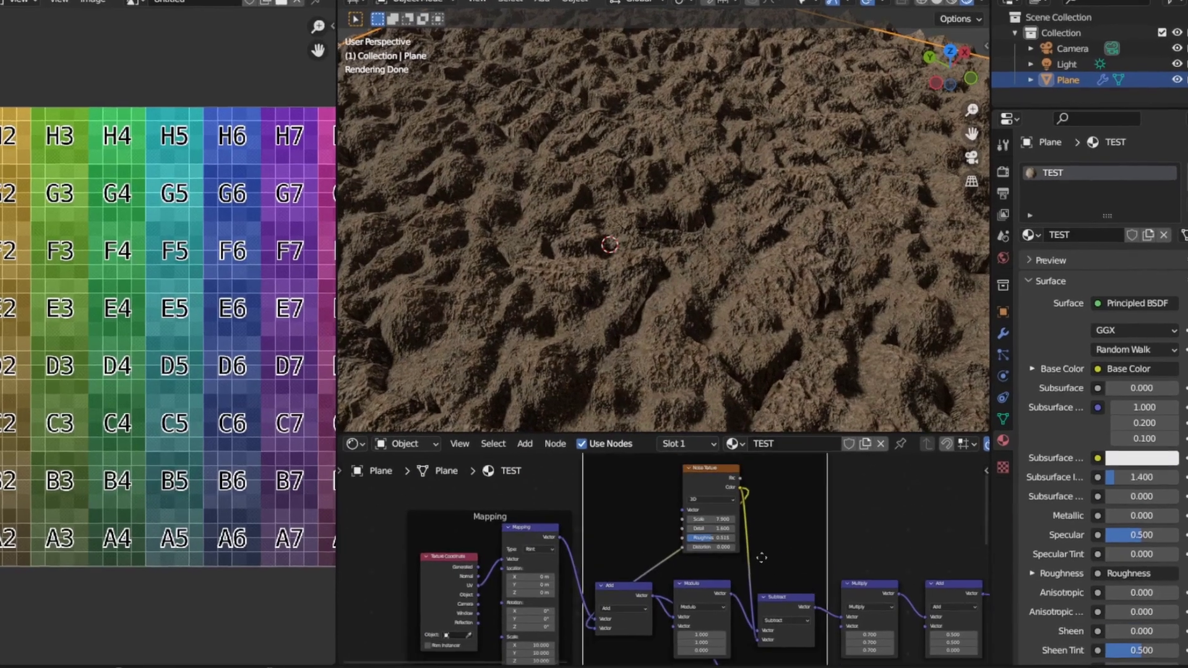
scroll(756, 545, up, 3)
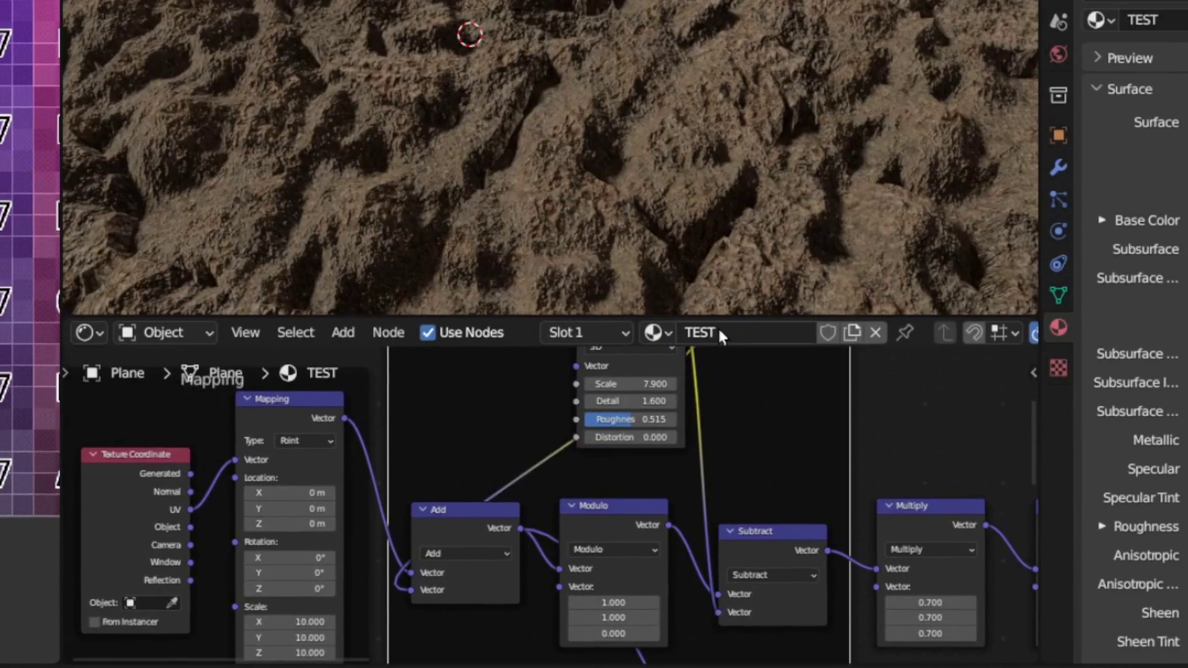
- Enlarge the node editor by shrinking the 3D viewport above it, and bring the new frame into view
drag(723, 317, 763, 85)
scroll(709, 275, up, 2)
middle_drag(709, 274, 686, 285)
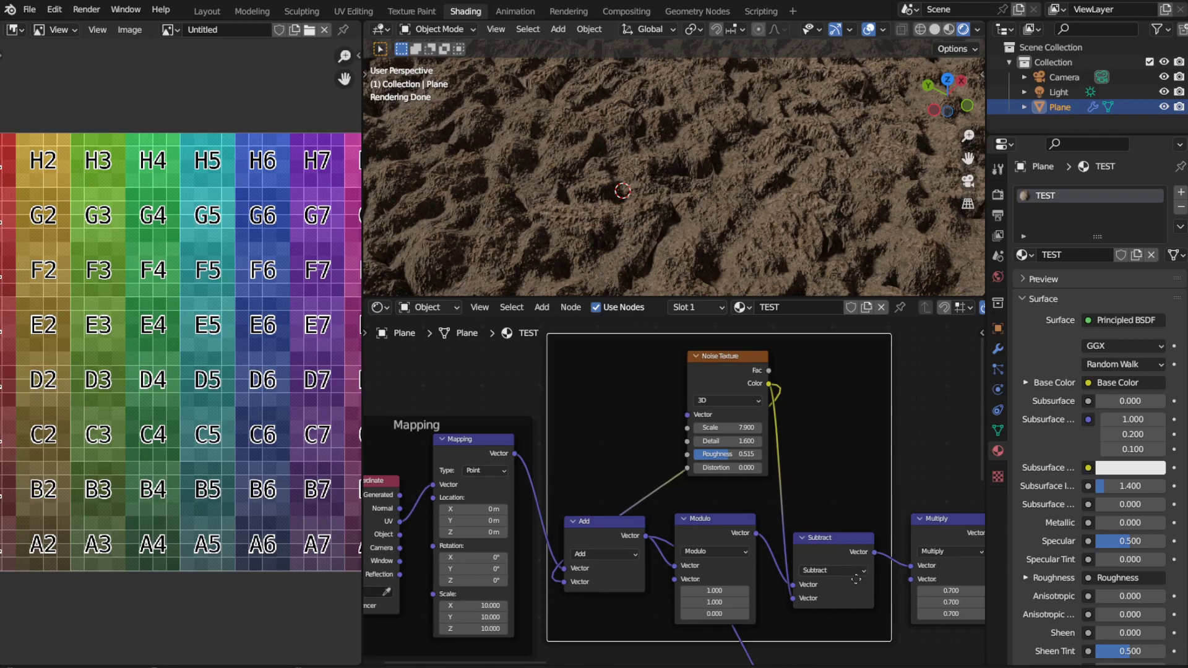
- Examine the node chain from the distorted Modulo setup through Multiply, Add and Vector Rotate, plus the Floor and White Noise Texture branch
middle_drag(805, 549, 671, 529)
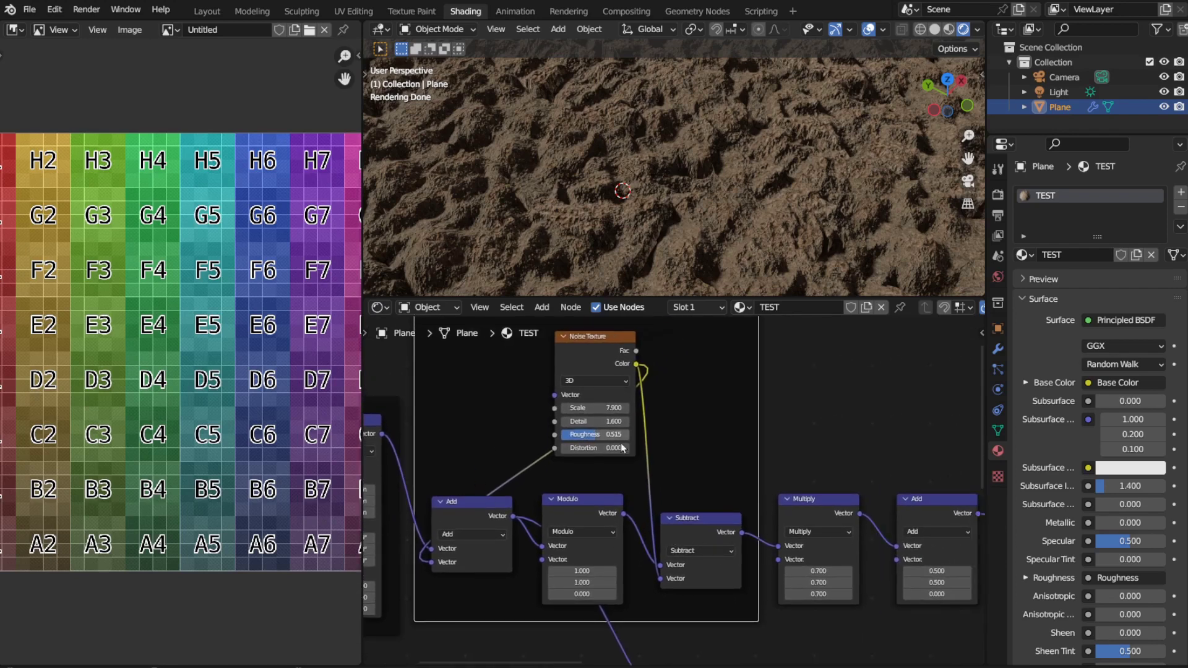
middle_drag(749, 541, 631, 540)
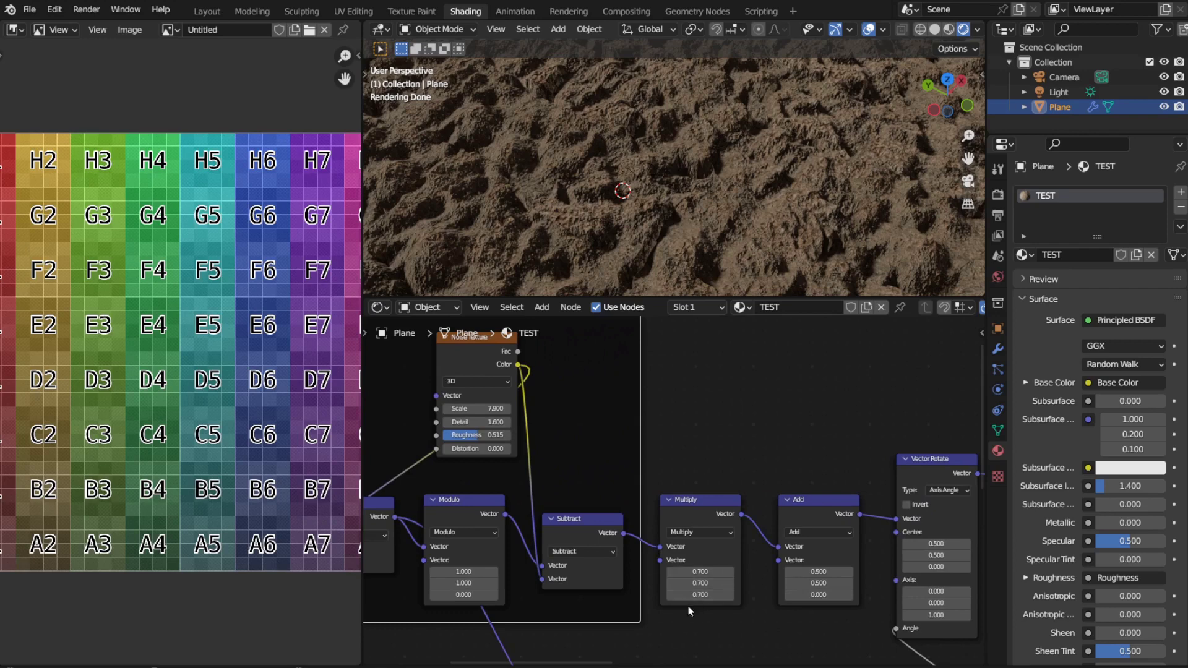
middle_drag(732, 576, 615, 578)
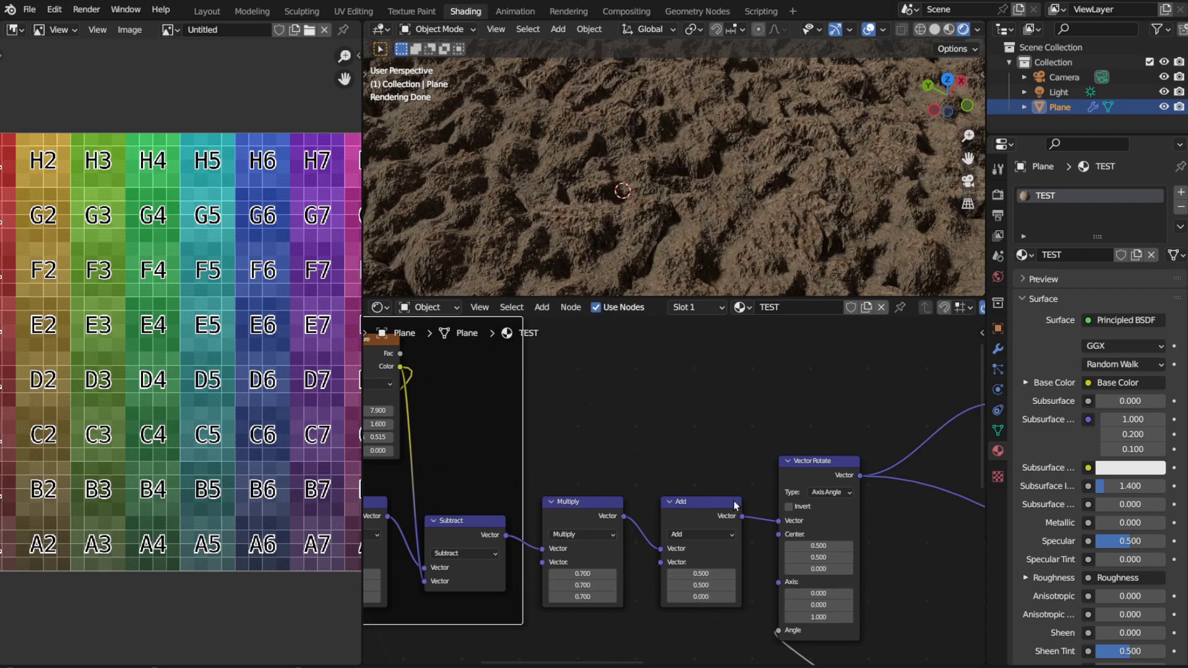
middle_drag(712, 574, 622, 564)
middle_drag(729, 621, 902, 481)
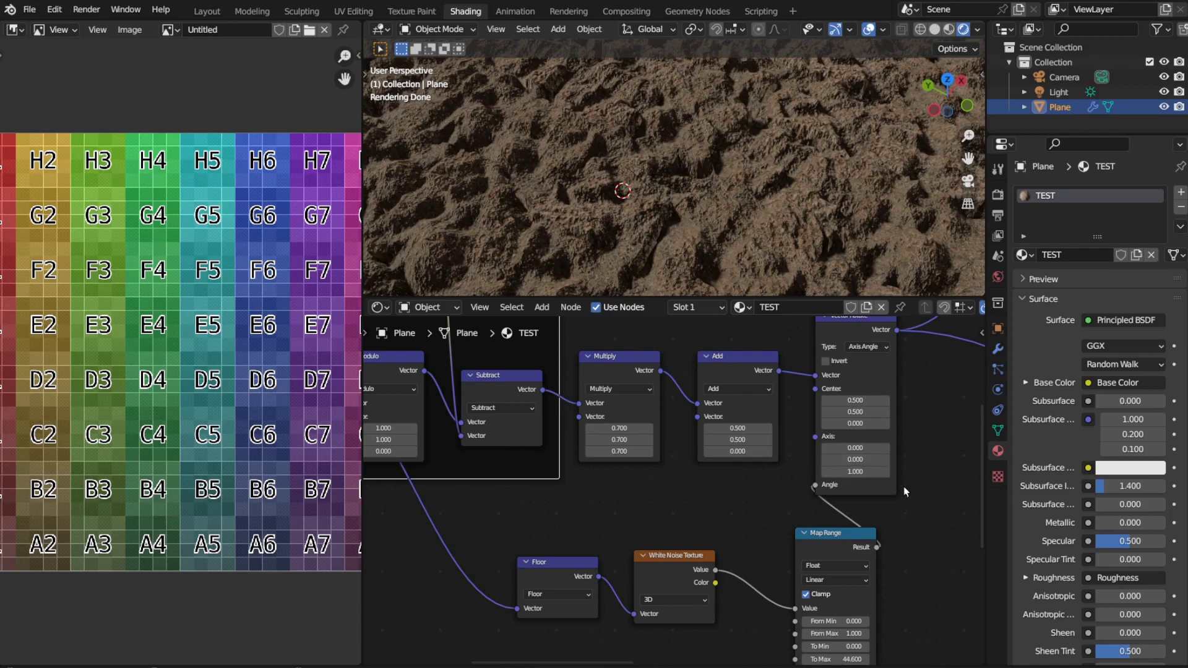
middle_drag(661, 544, 762, 546)
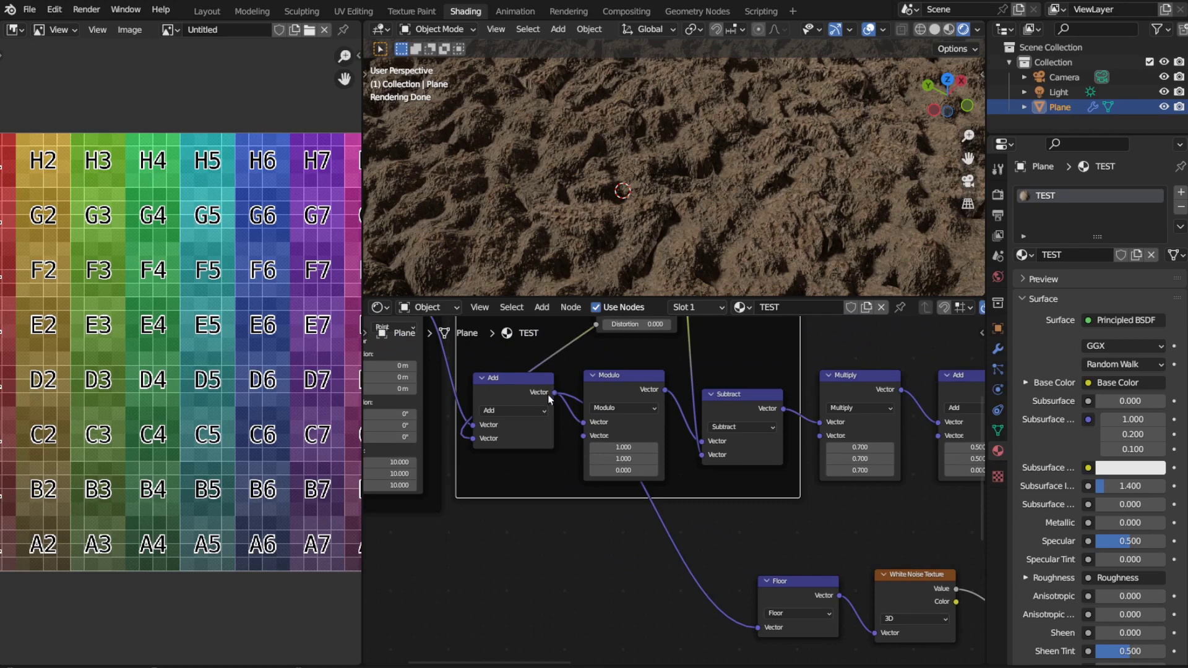
middle_drag(548, 394, 568, 386)
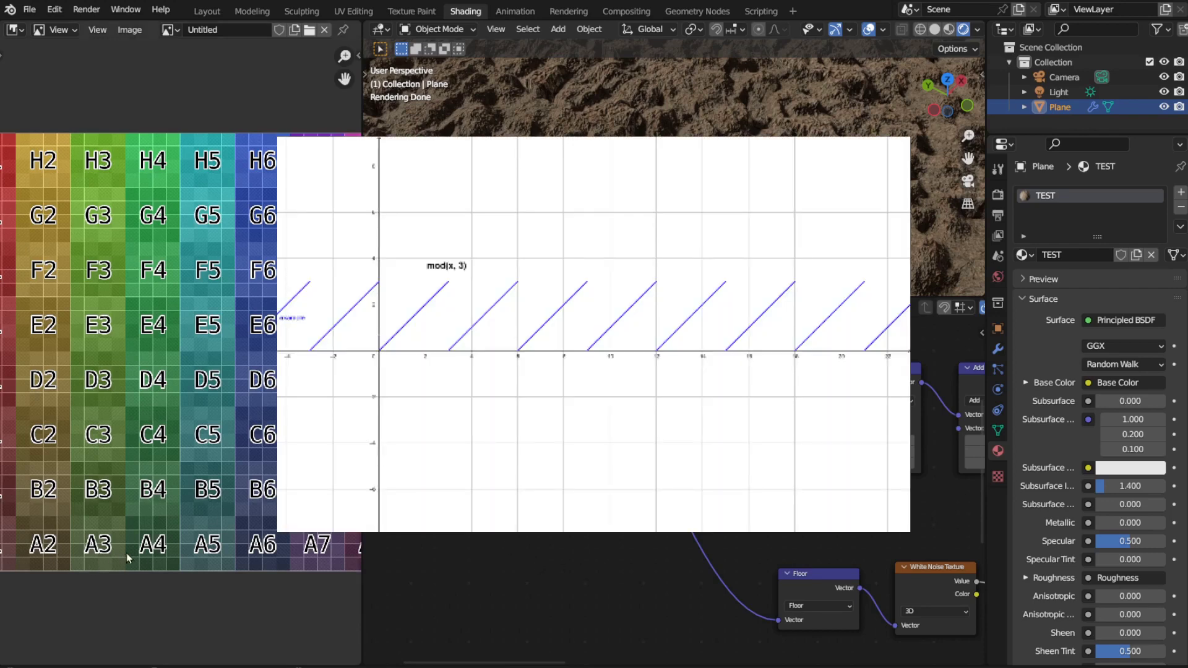
middle_drag(126, 553, 158, 555)
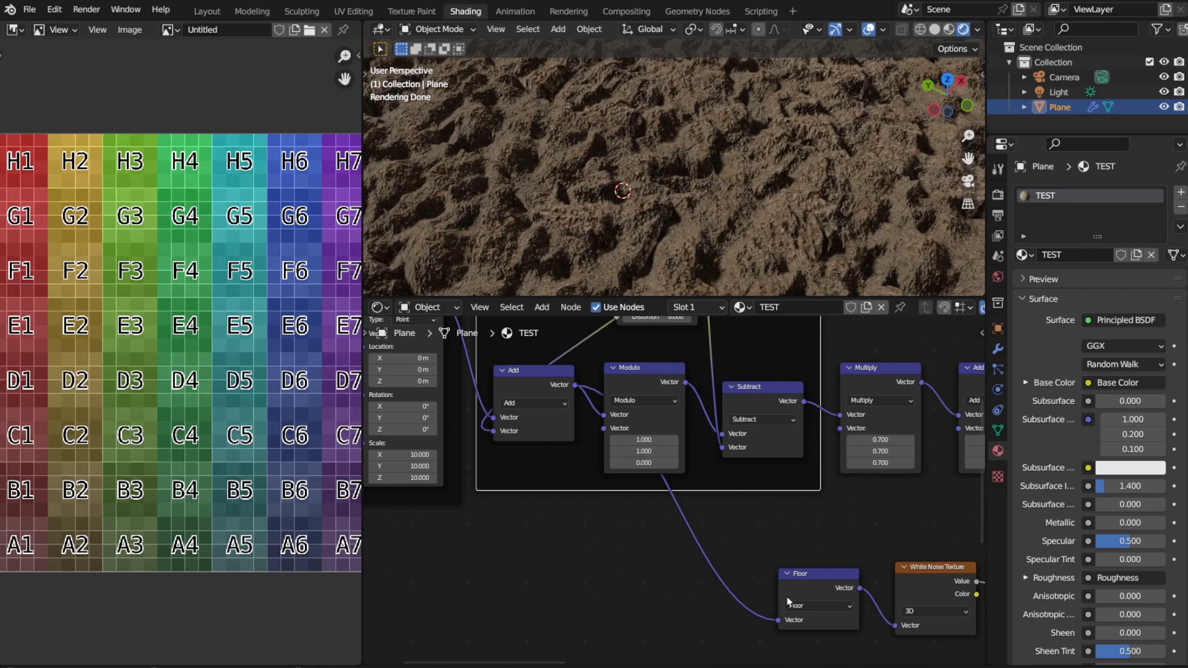
- Move the Map Range node closer to the White Noise Texture node
middle_drag(839, 552, 579, 535)
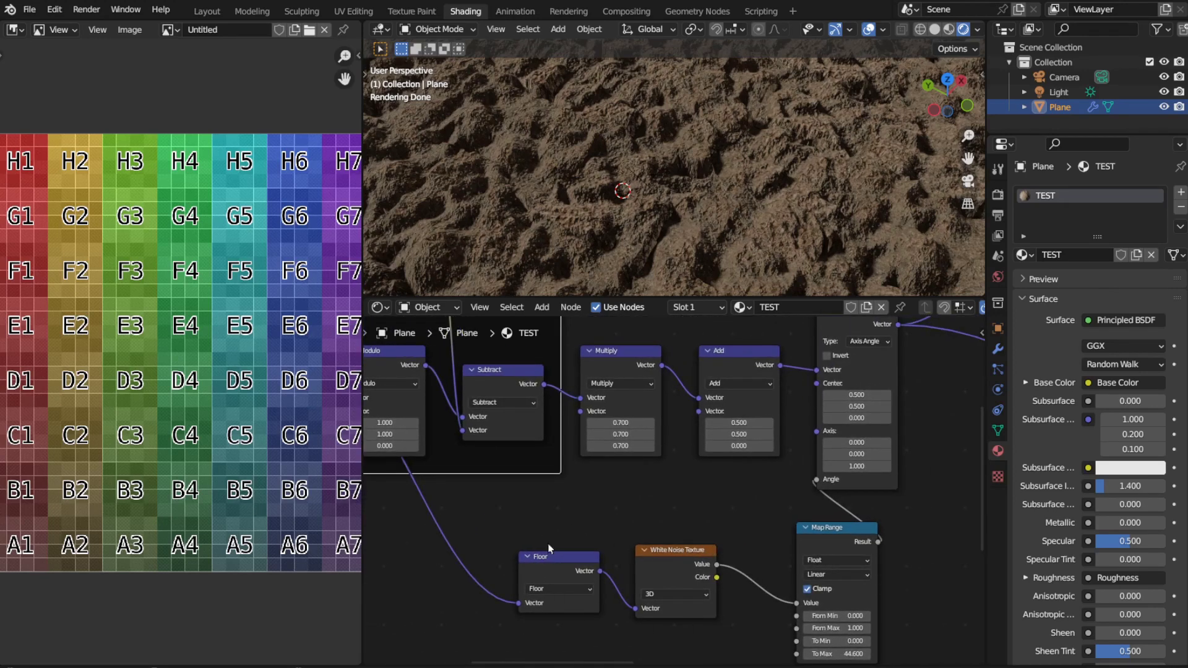
middle_drag(736, 597, 653, 580)
drag(763, 515, 716, 519)
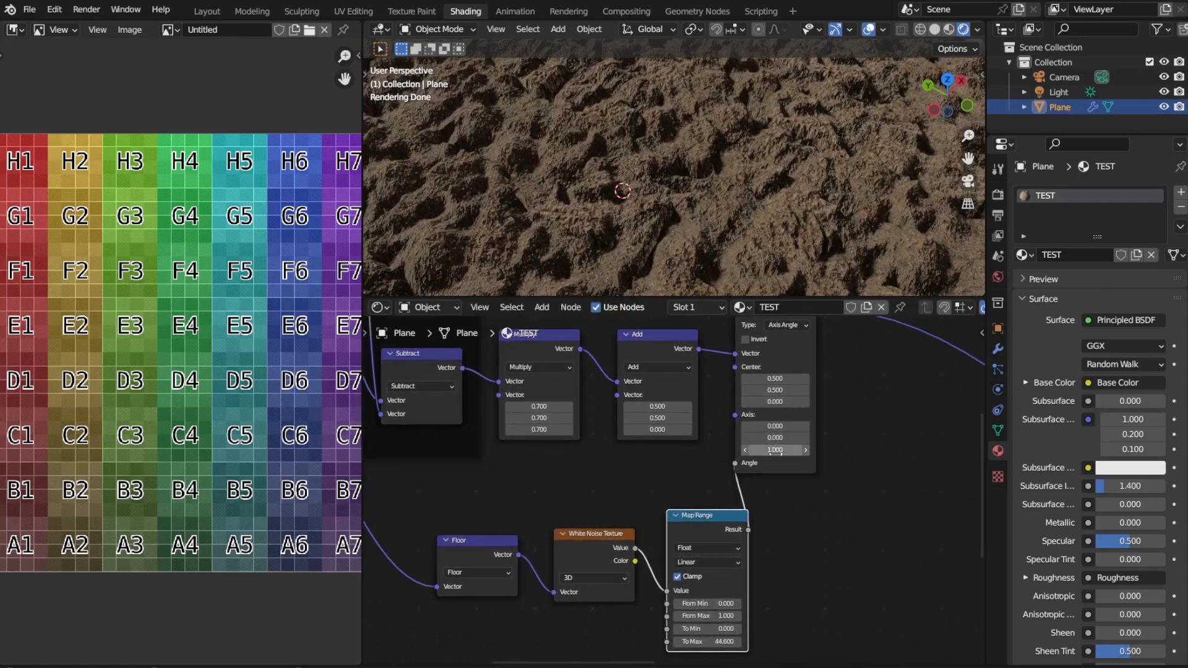
- Preview the Untitled color grid image texture directly on the plane and view the whole plane
middle_drag(828, 363, 598, 631)
ctrl+shift+click(795, 385)
scroll(687, 238, up, 2)
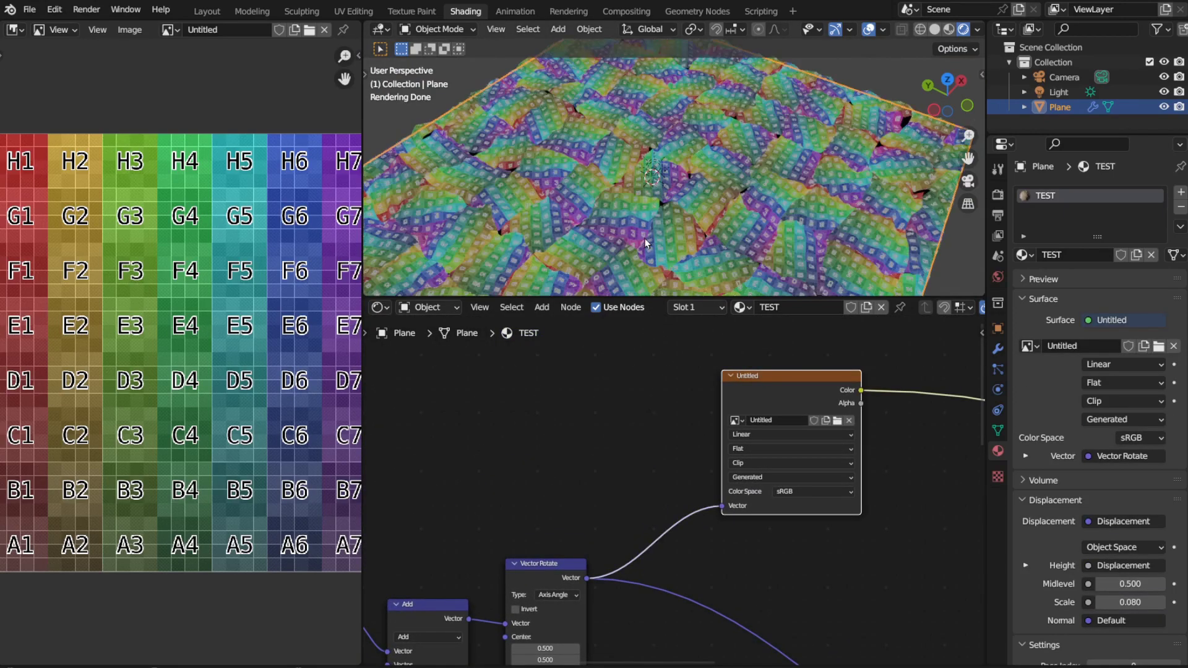
scroll(687, 239, down, 3)
- Increase the Map Range node's To Max value to vary the random rotation of the tiles
middle_drag(634, 480, 723, 340)
middle_drag(659, 568, 709, 491)
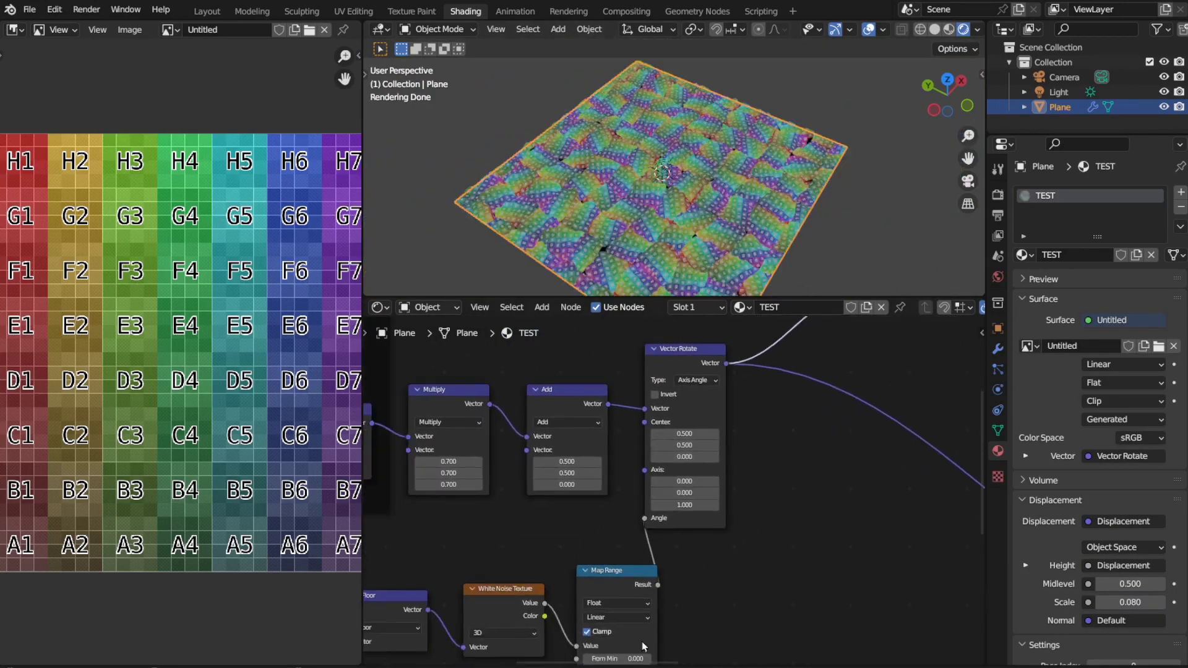
middle_drag(639, 634, 668, 570)
drag(640, 632, 677, 630)
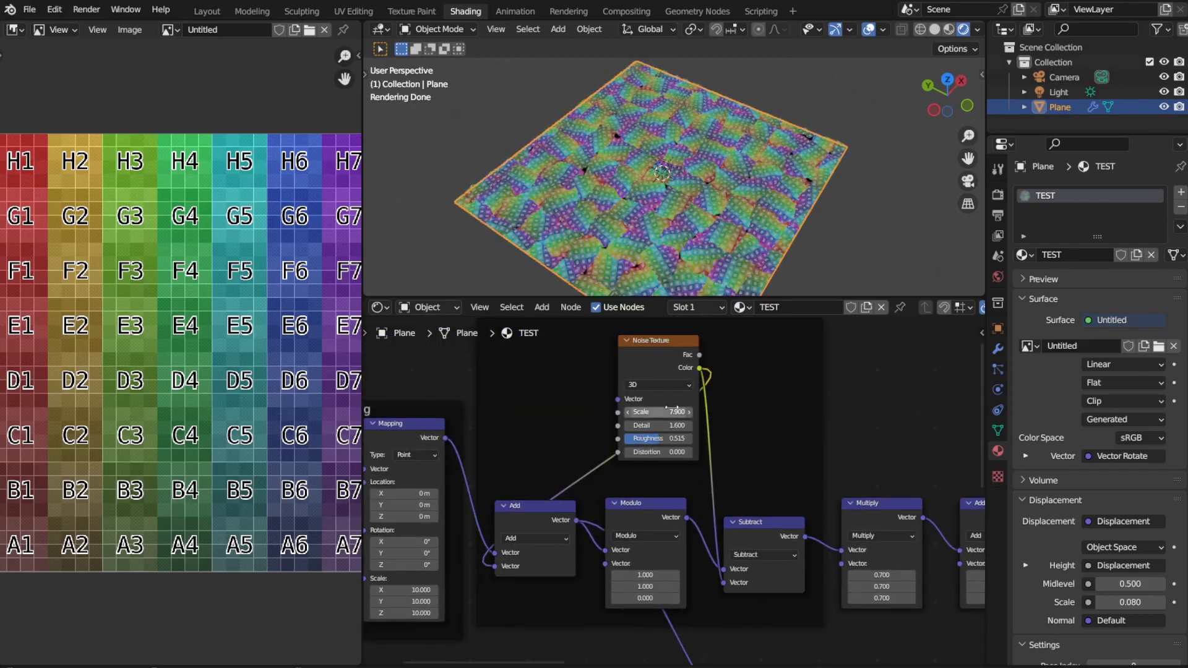
mouse_move(656, 411)
mouse_down()
mouse_move(683, 411)
mouse_move(656, 412)
mouse_up()
- Review the complete node tree, from the Mapping frame and tile rotation nodes to the texture frame, Principled BSDF and Displacement nodes
scroll(904, 398, down, 4)
middle_drag(841, 474, 770, 447)
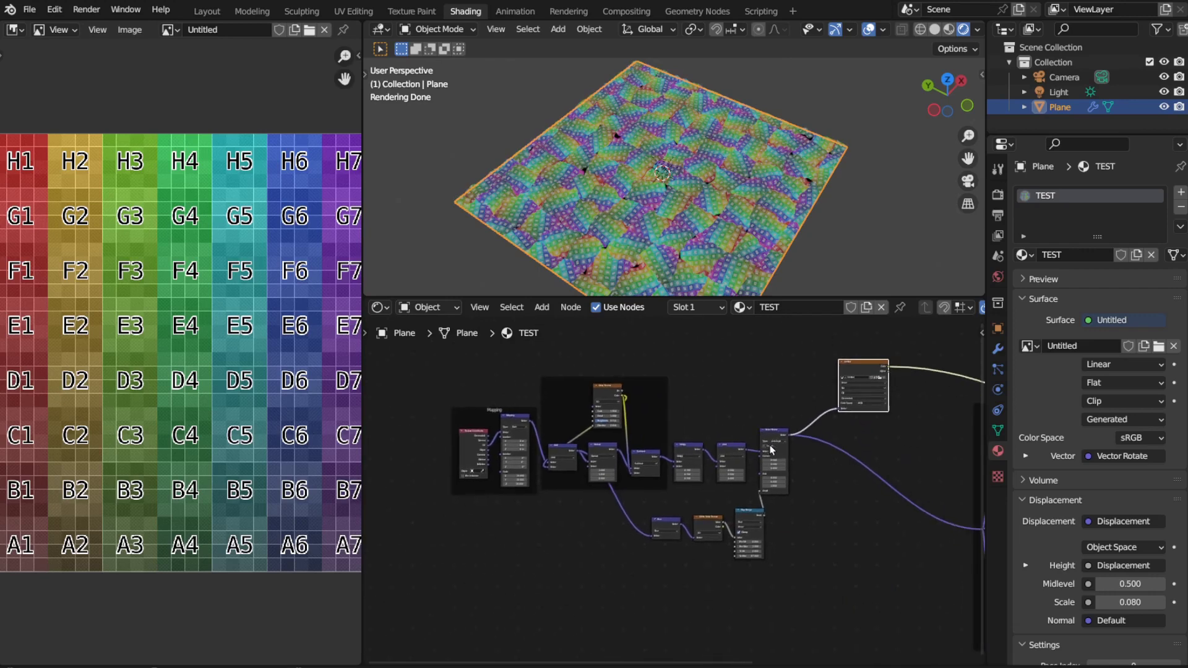
drag(898, 600, 397, 325)
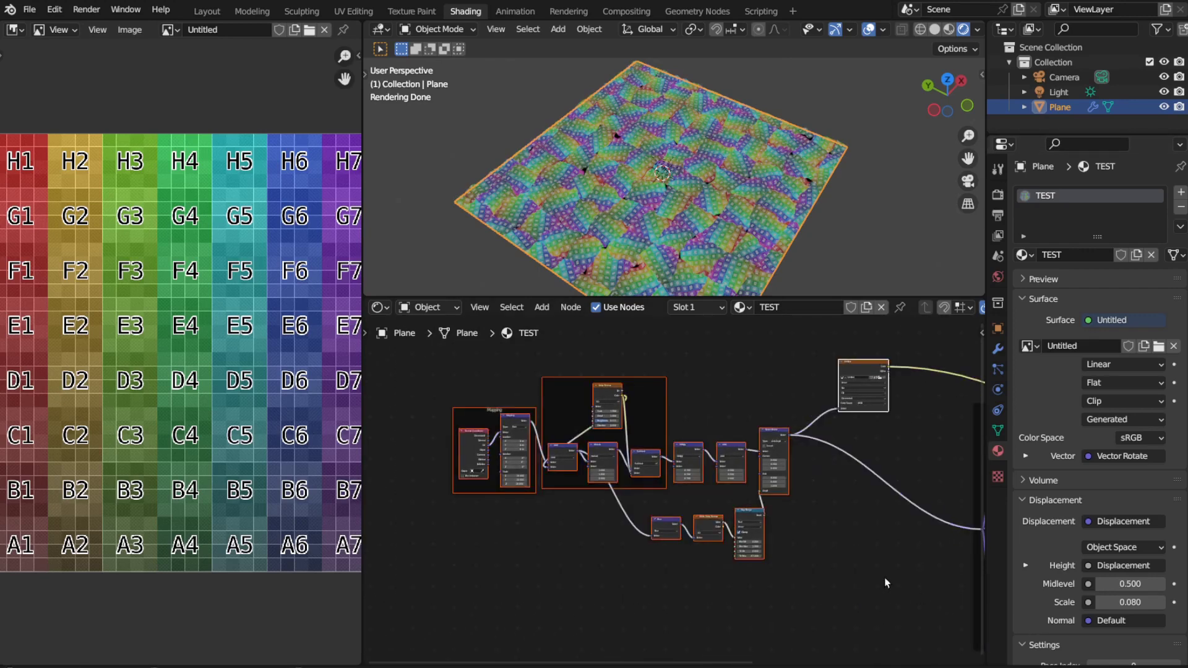
click(882, 616)
middle_drag(823, 502, 589, 532)
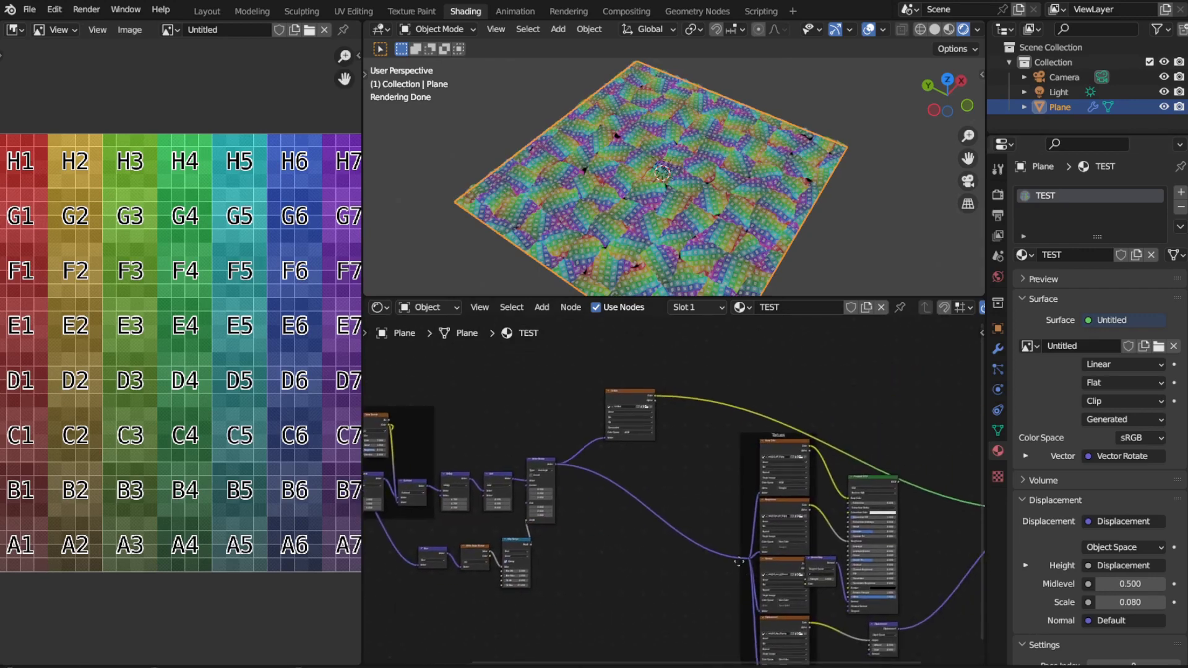
middle_drag(938, 629, 778, 548)
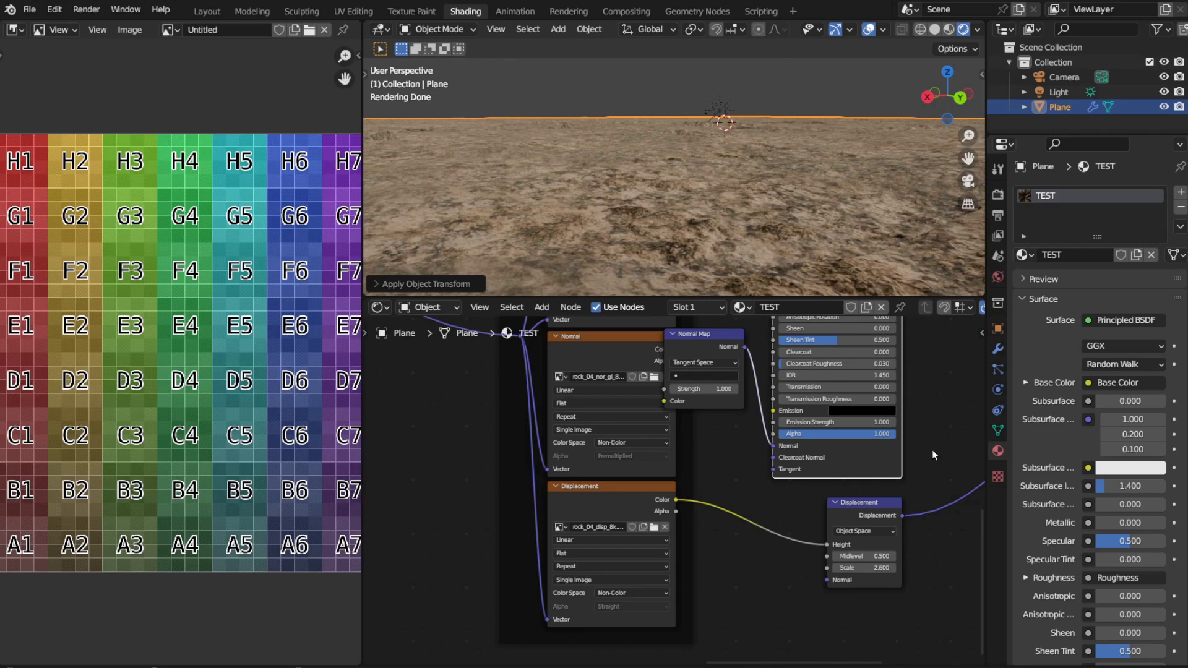
scroll(664, 432, down, 5)
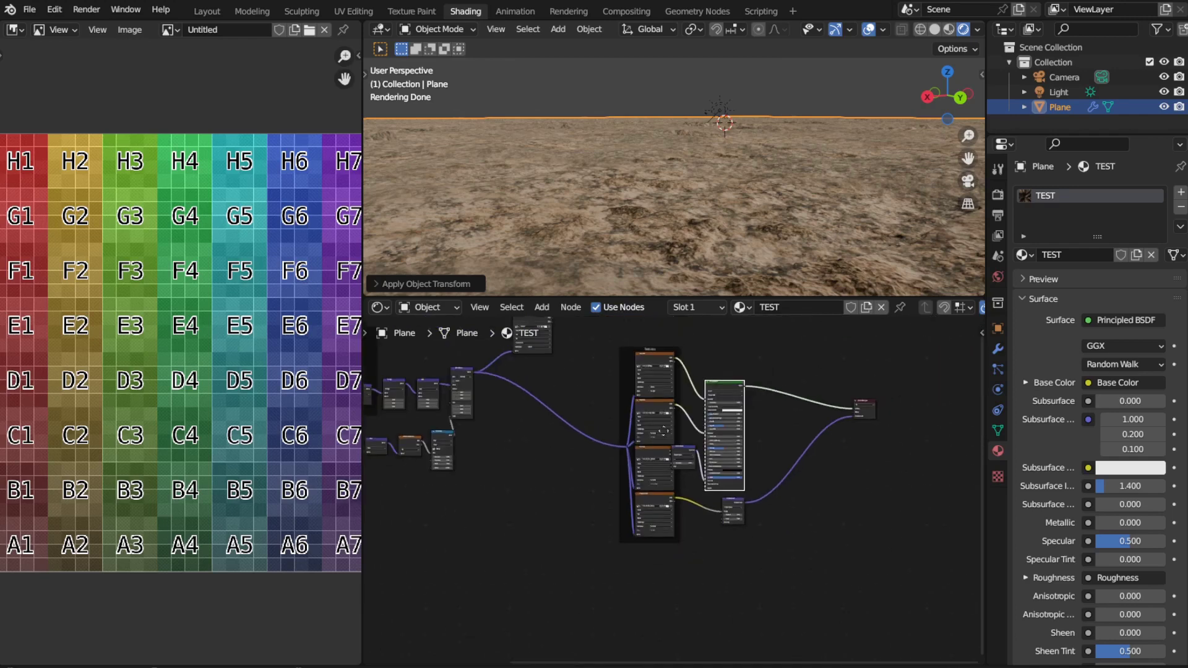
middle_drag(663, 431, 817, 525)
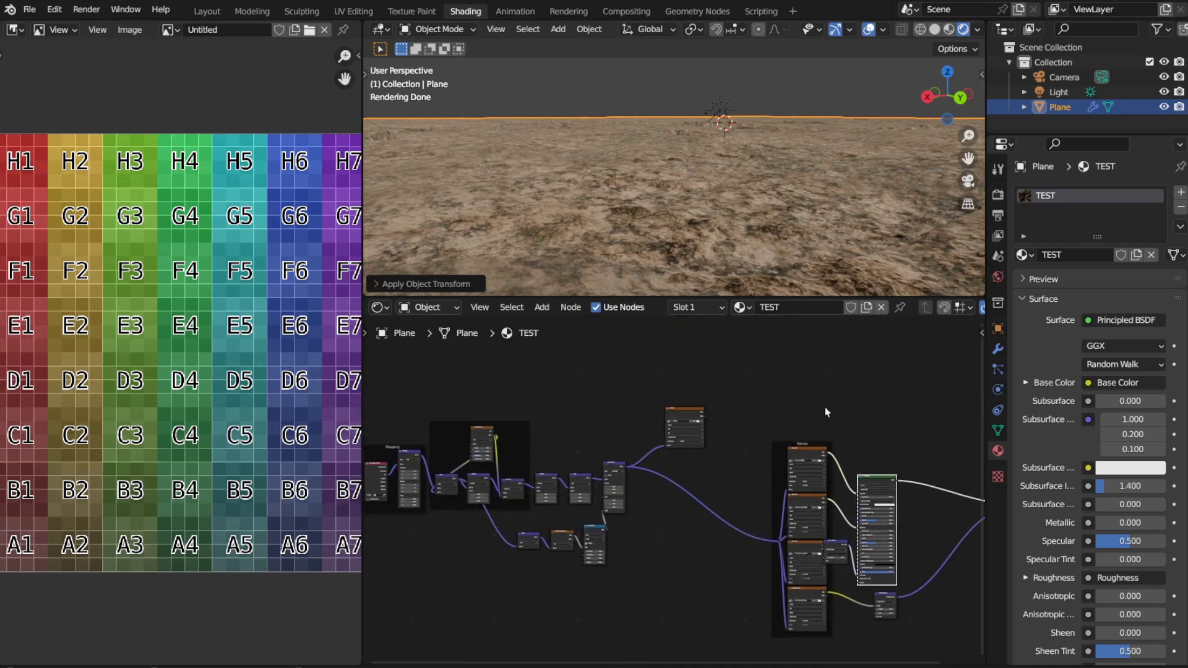